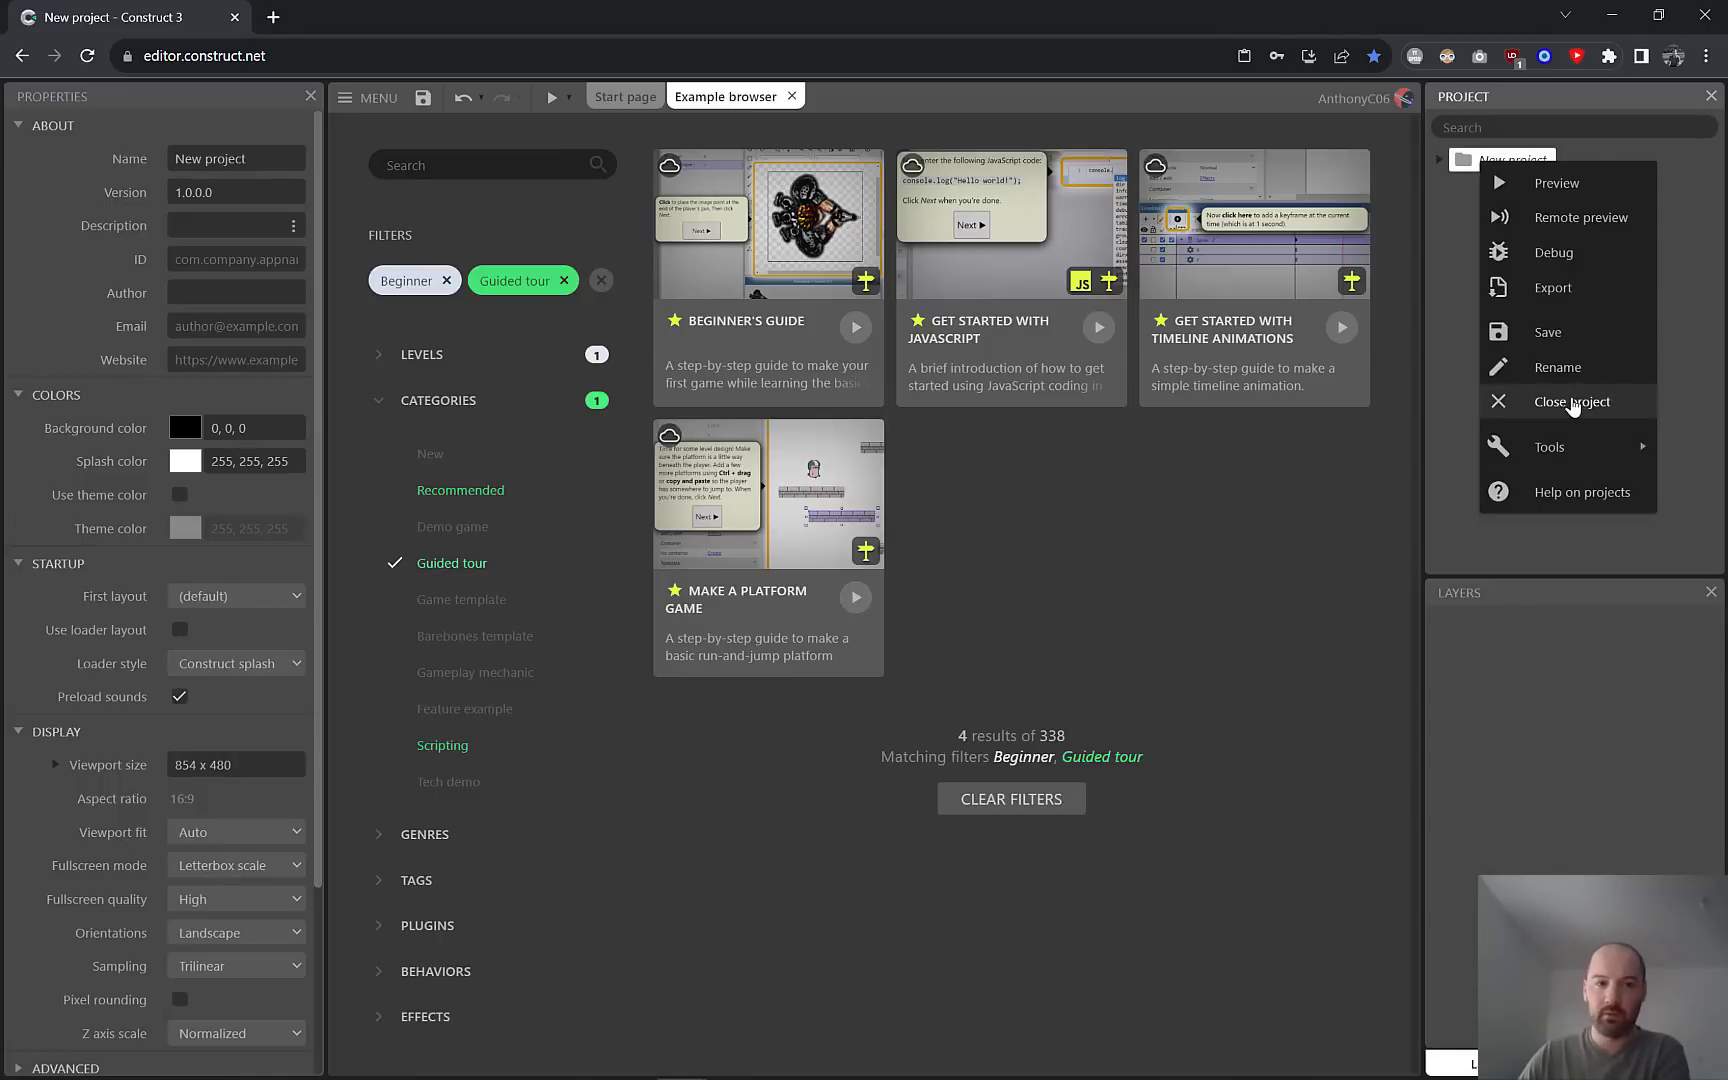
Close the current project without saving and start the "Make a platform game" guided tour.
left_click(1575, 401)
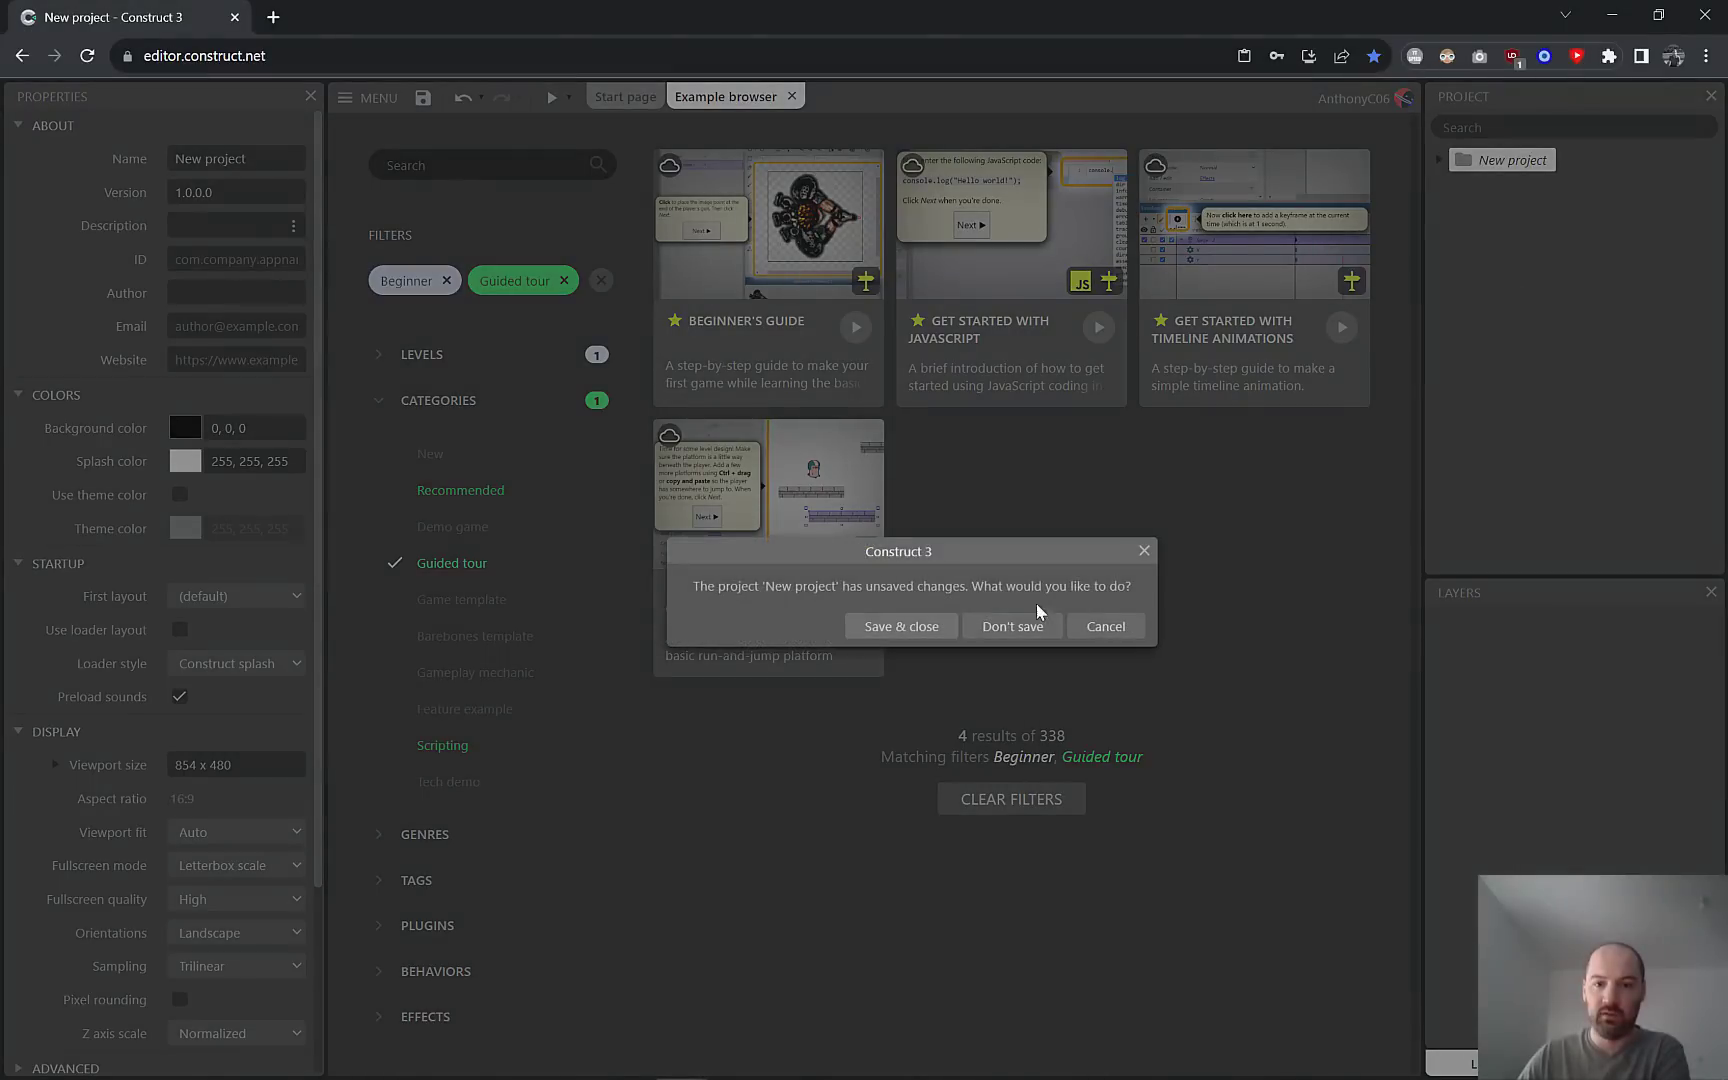
left_click(1012, 626)
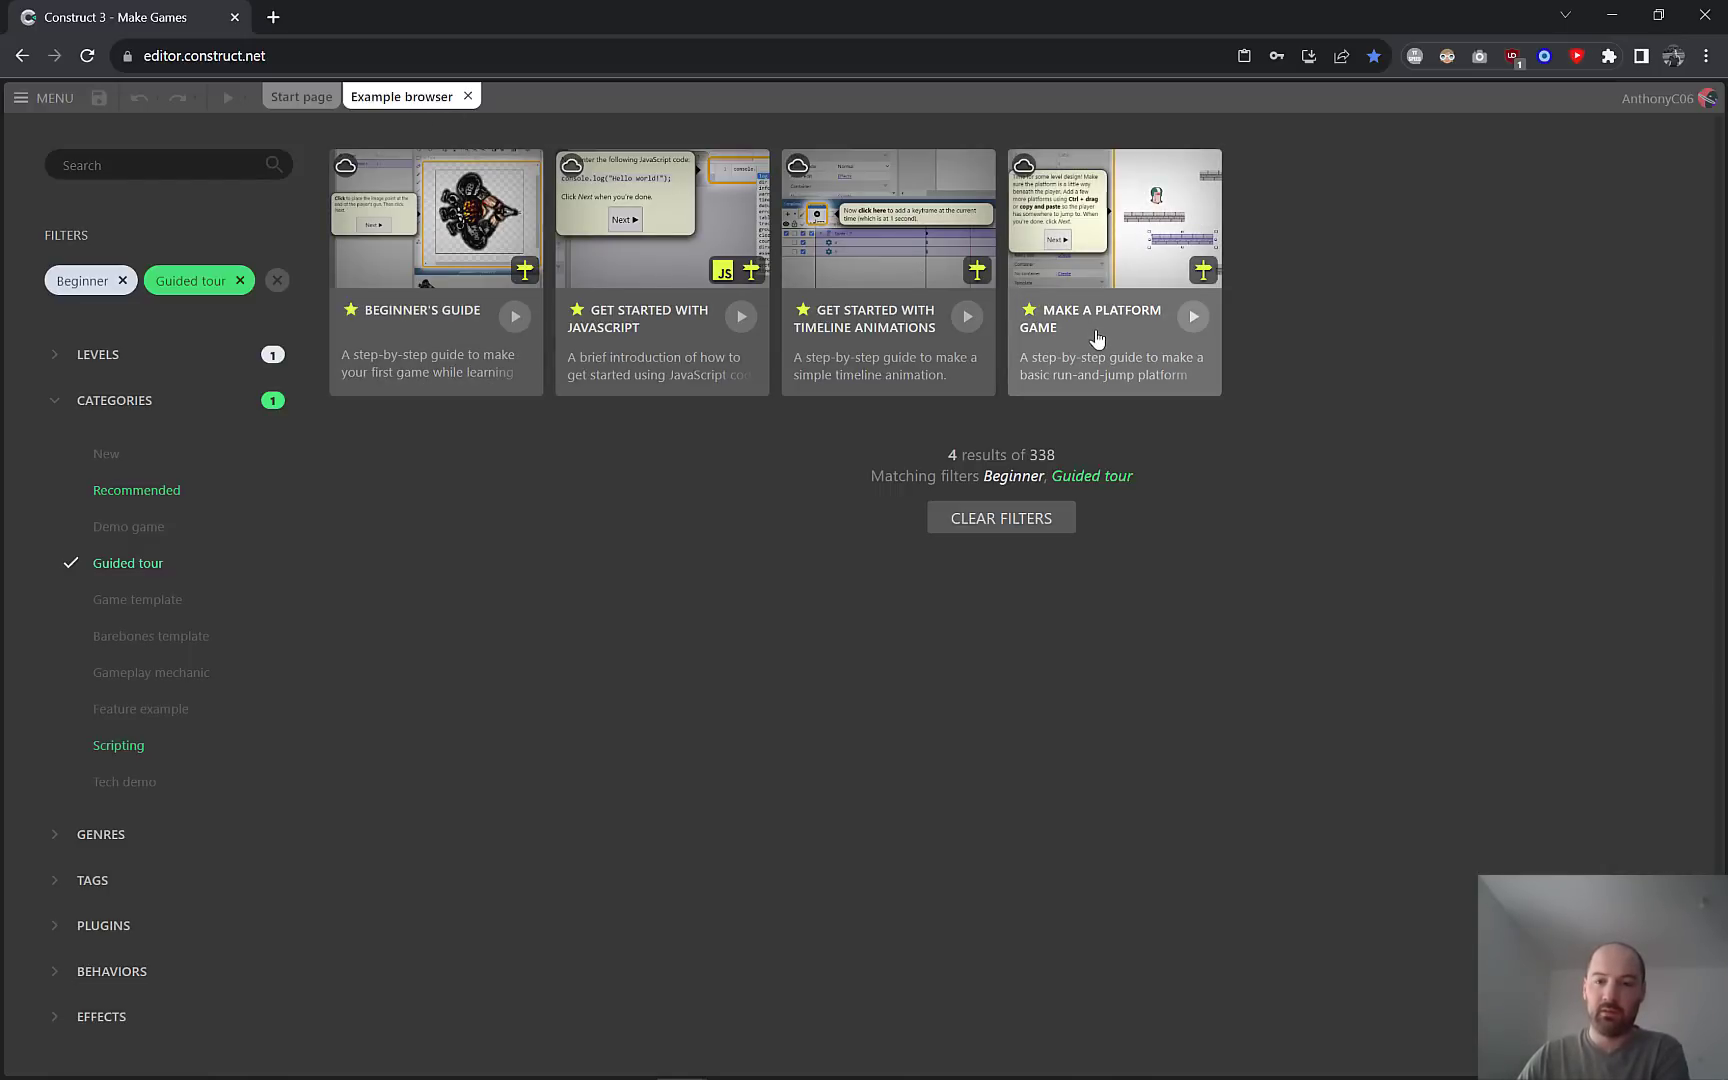
left_click(1193, 318)
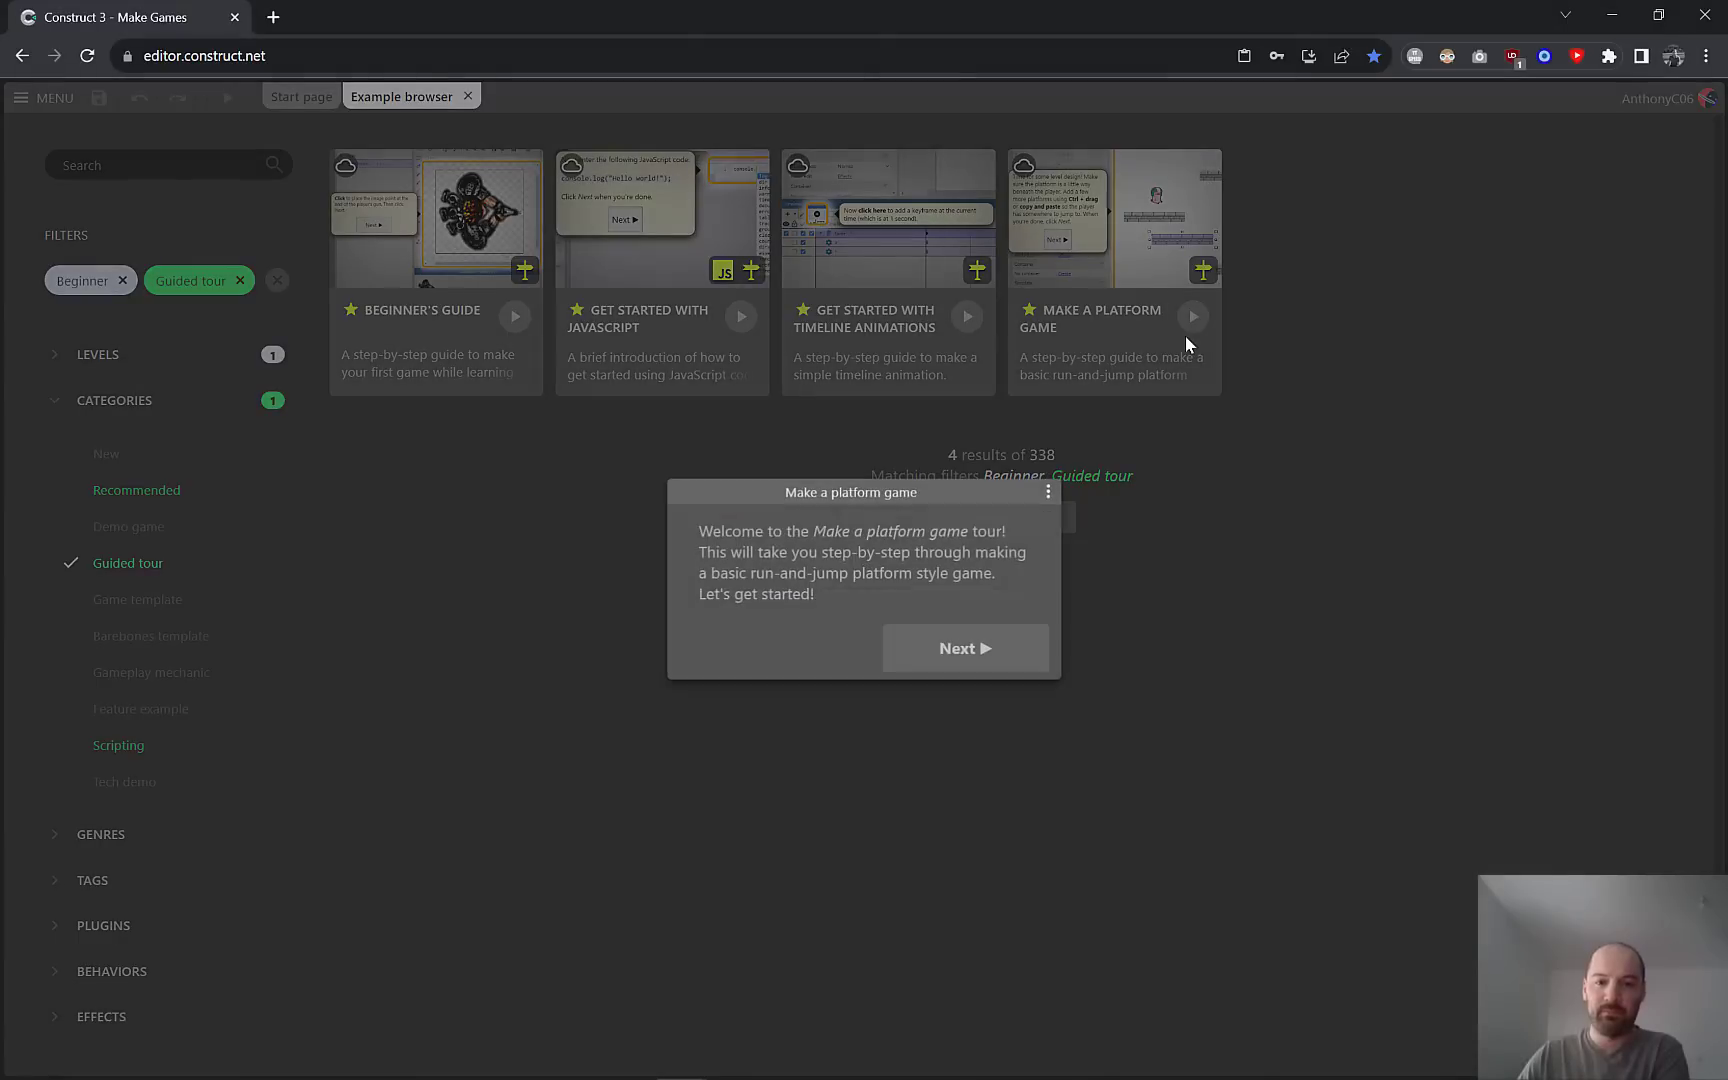
left_click(940, 660)
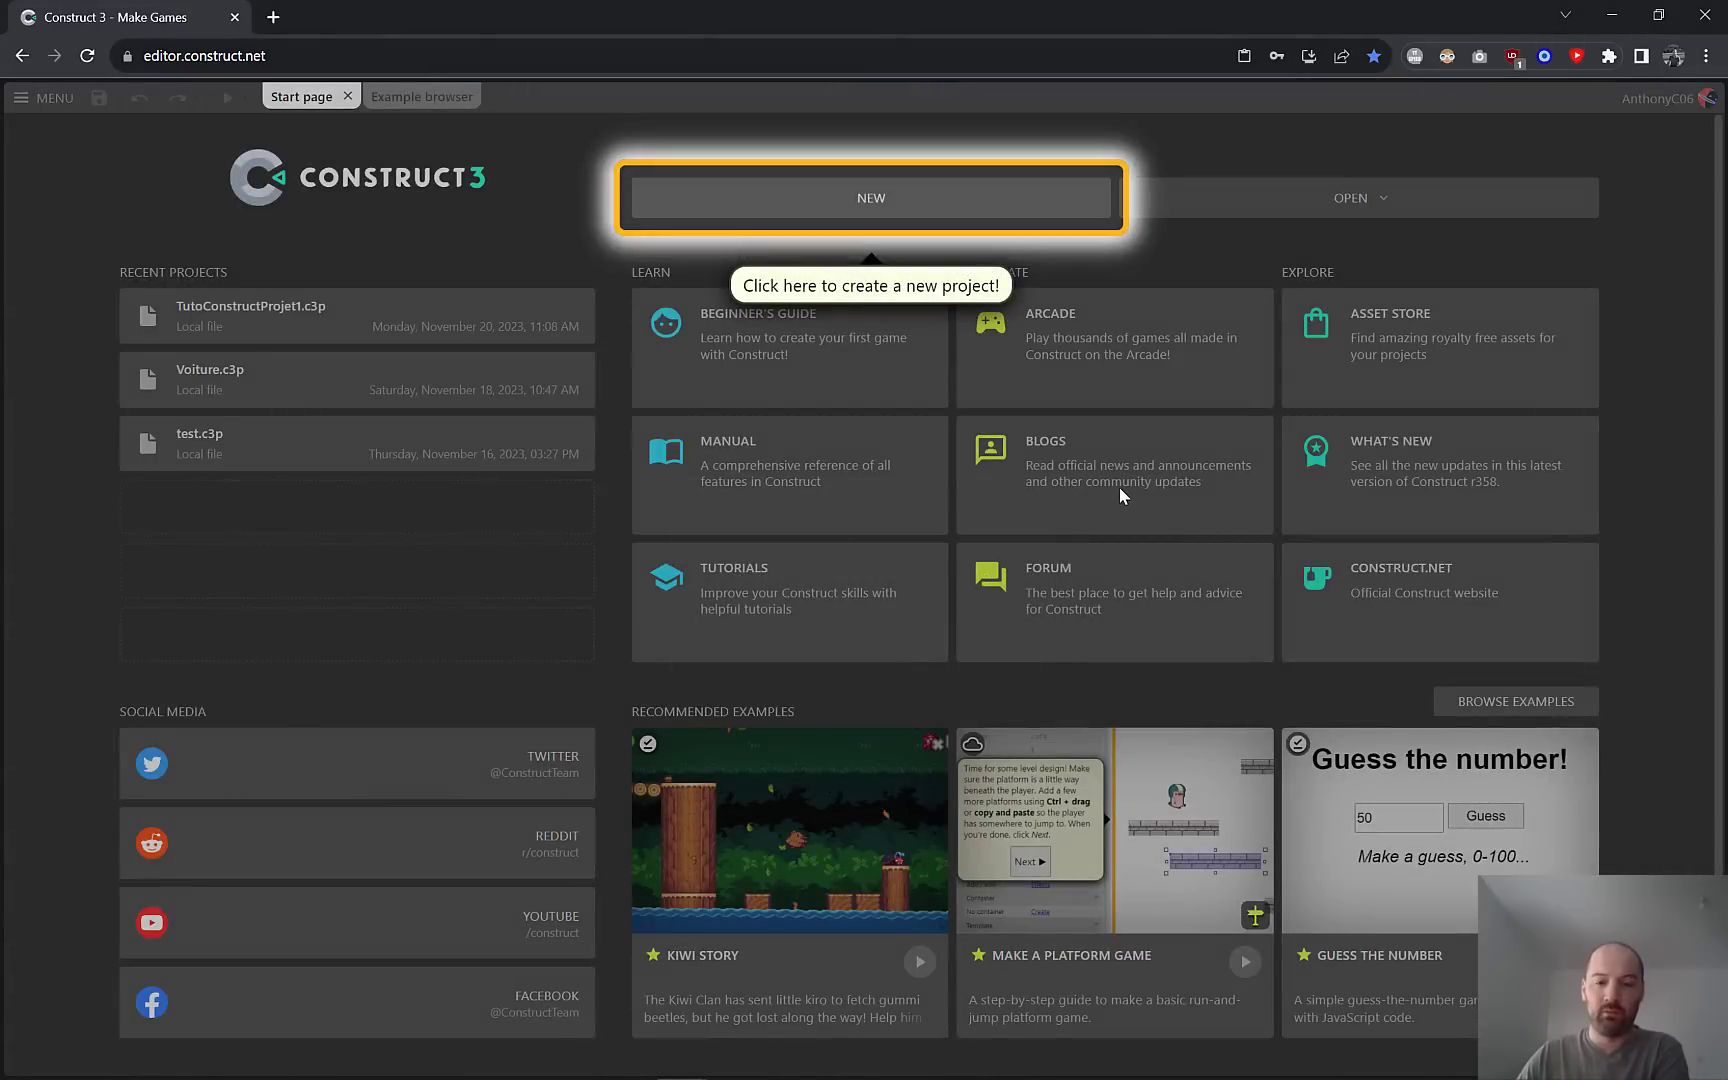
Create a new empty project and continue the tour to the player creation stage.
left_click(871, 197)
left_click(939, 723)
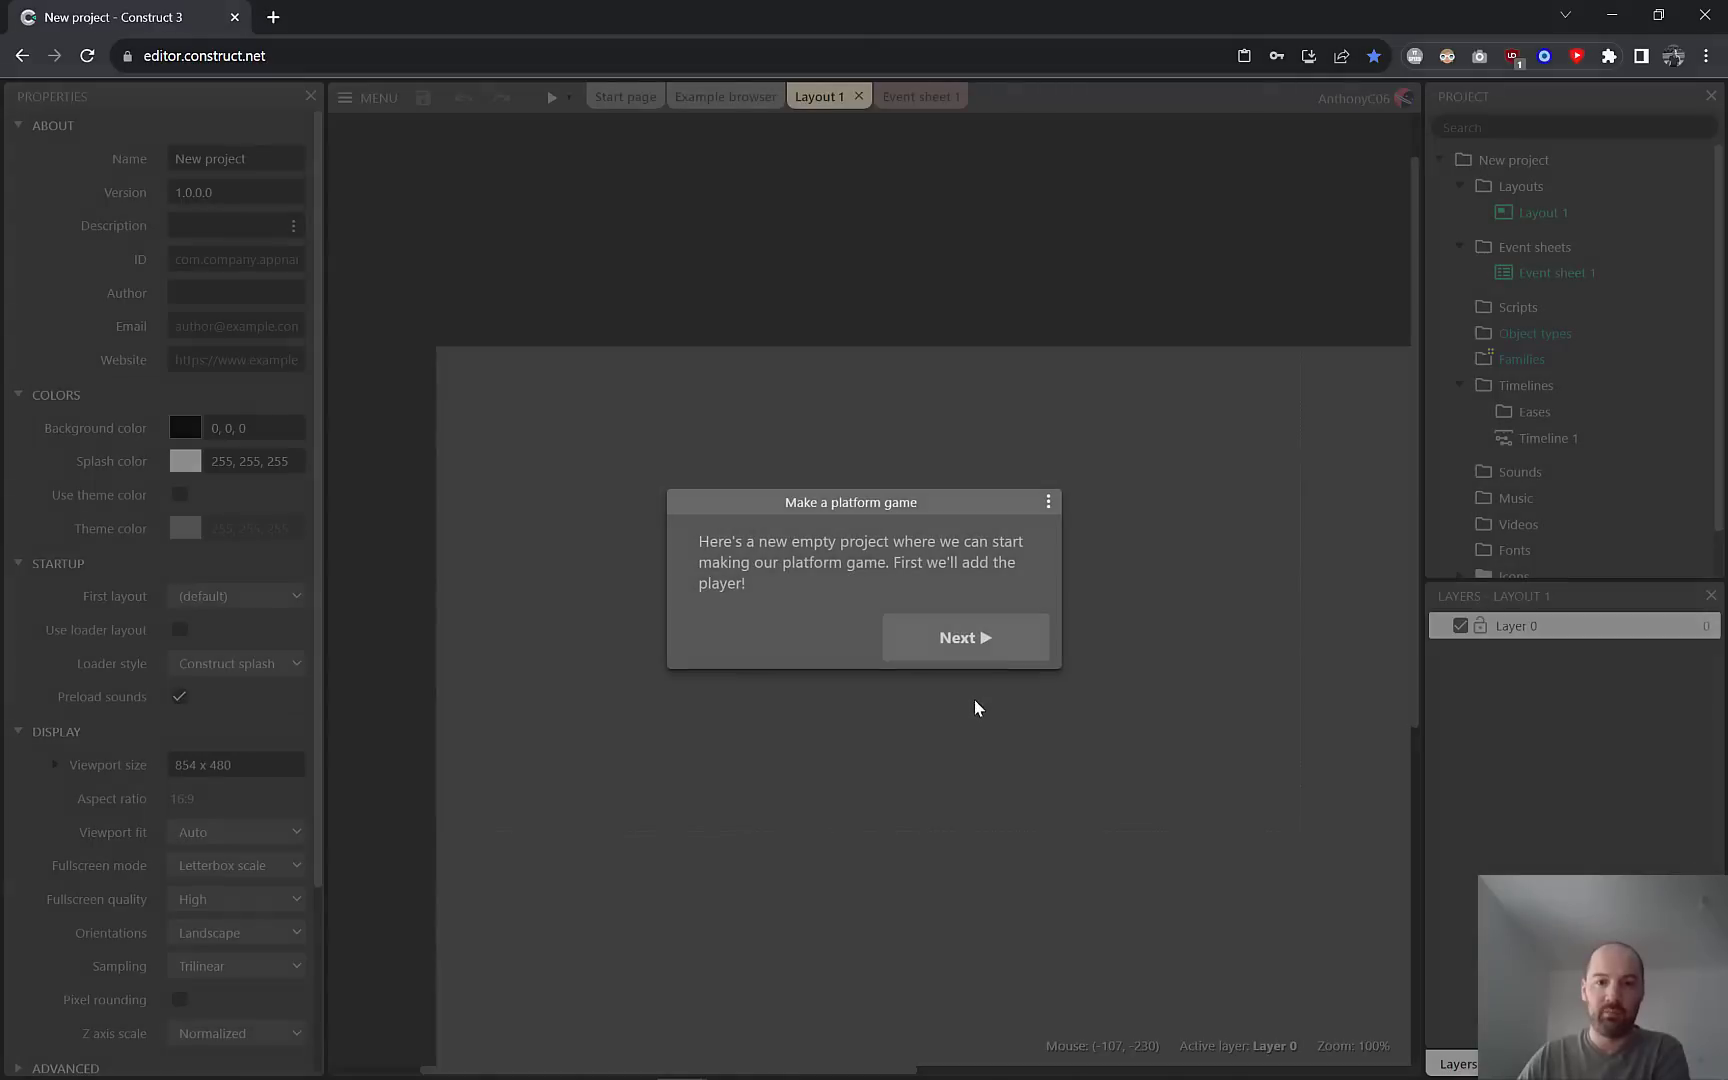
left_click(970, 645)
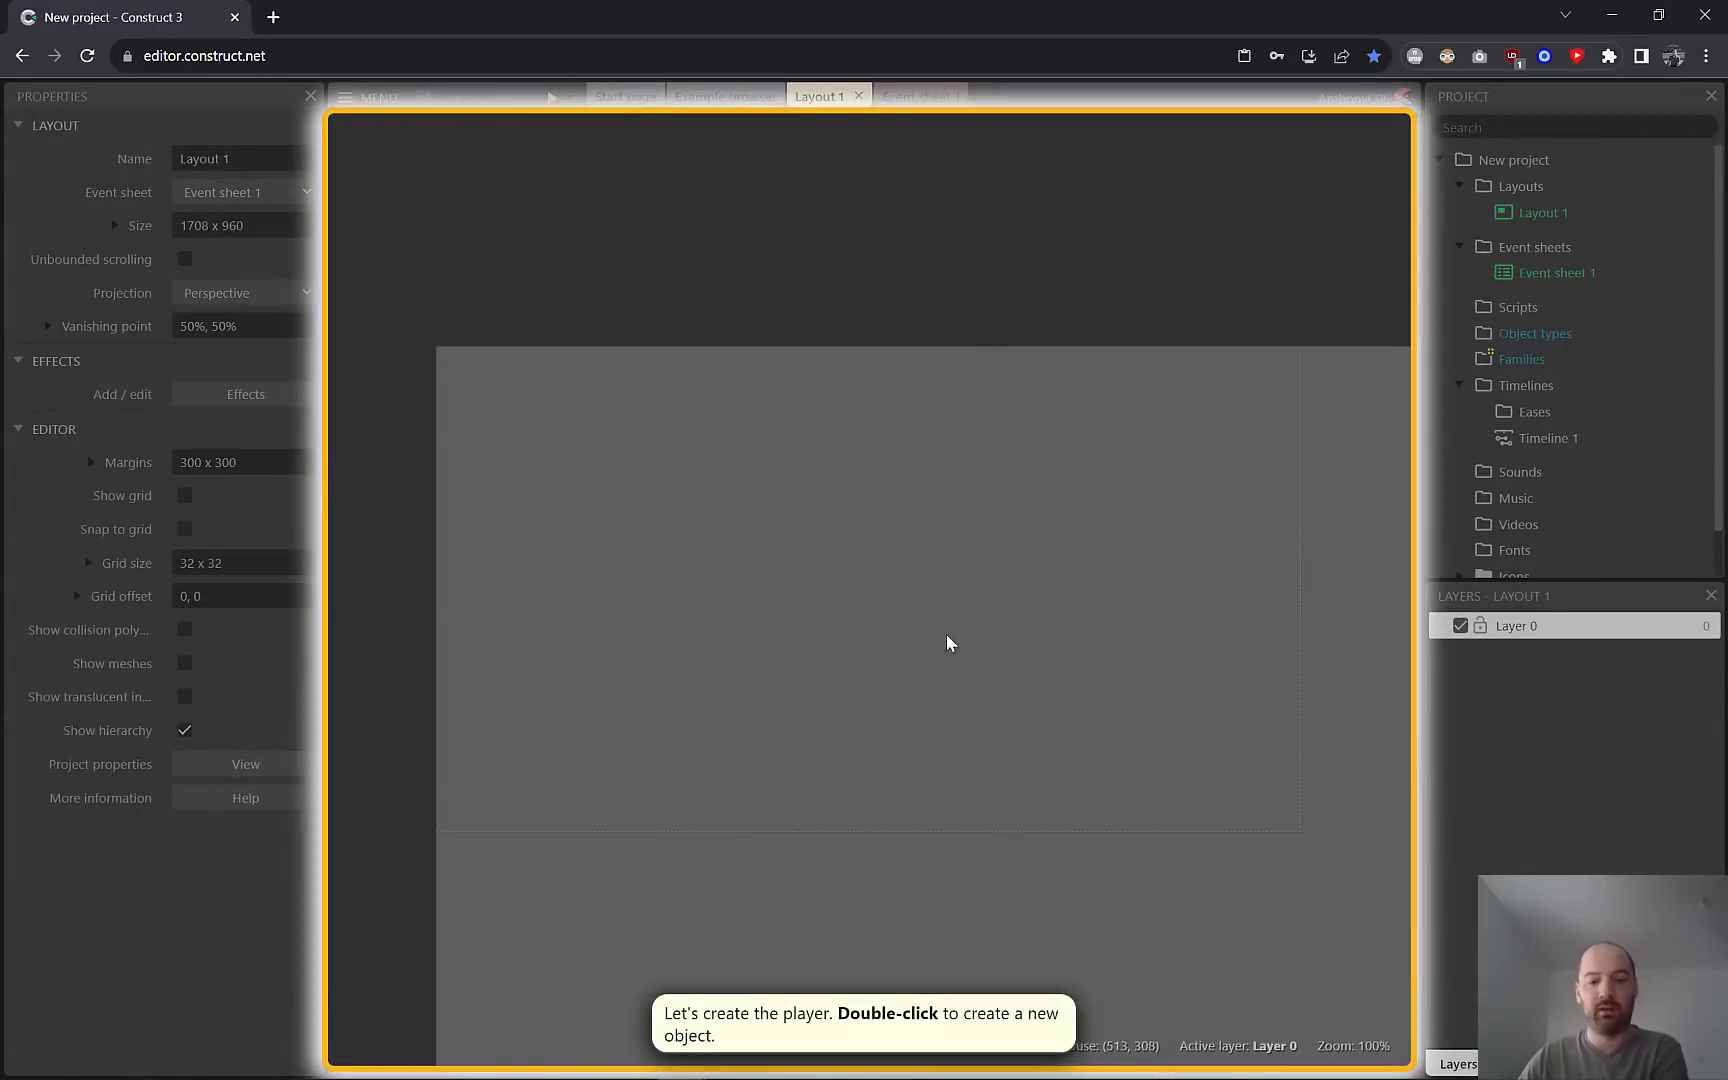
Place a Sprite object at about 265, 113 in the layout and import the tour's pig character as its image.
double_click(828, 526)
double_click(899, 683)
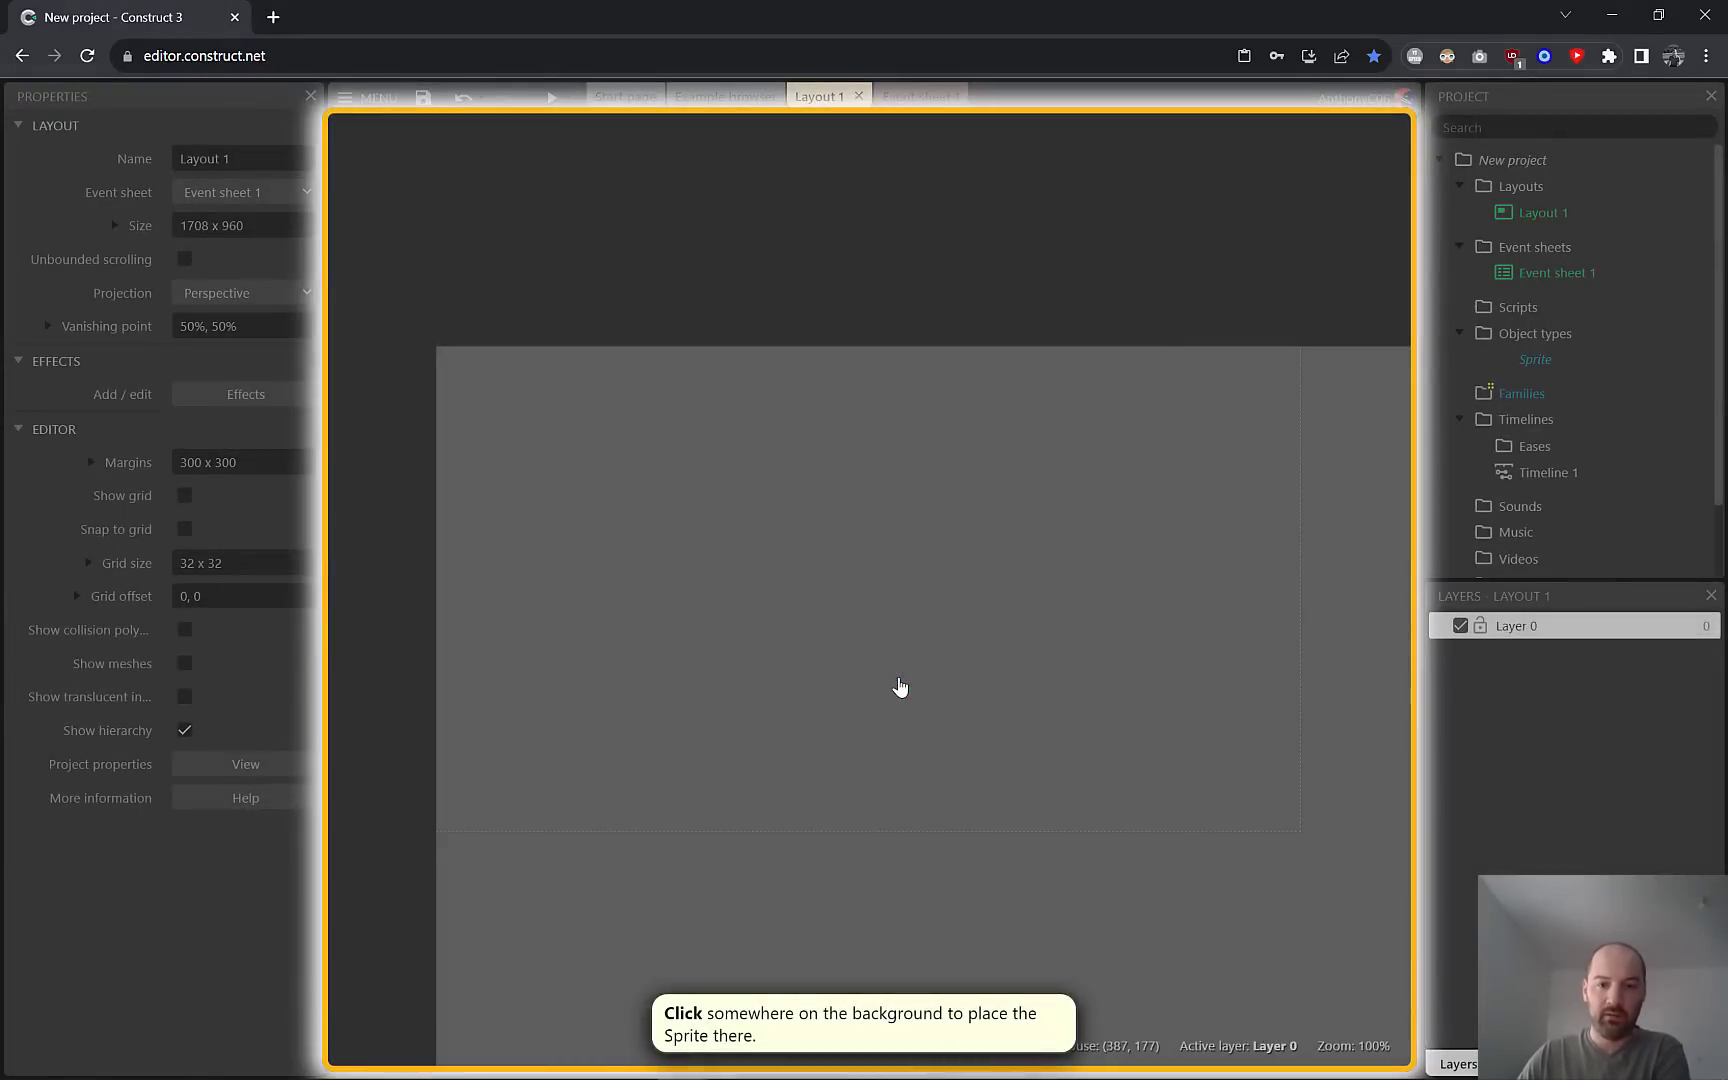
left_click(705, 463)
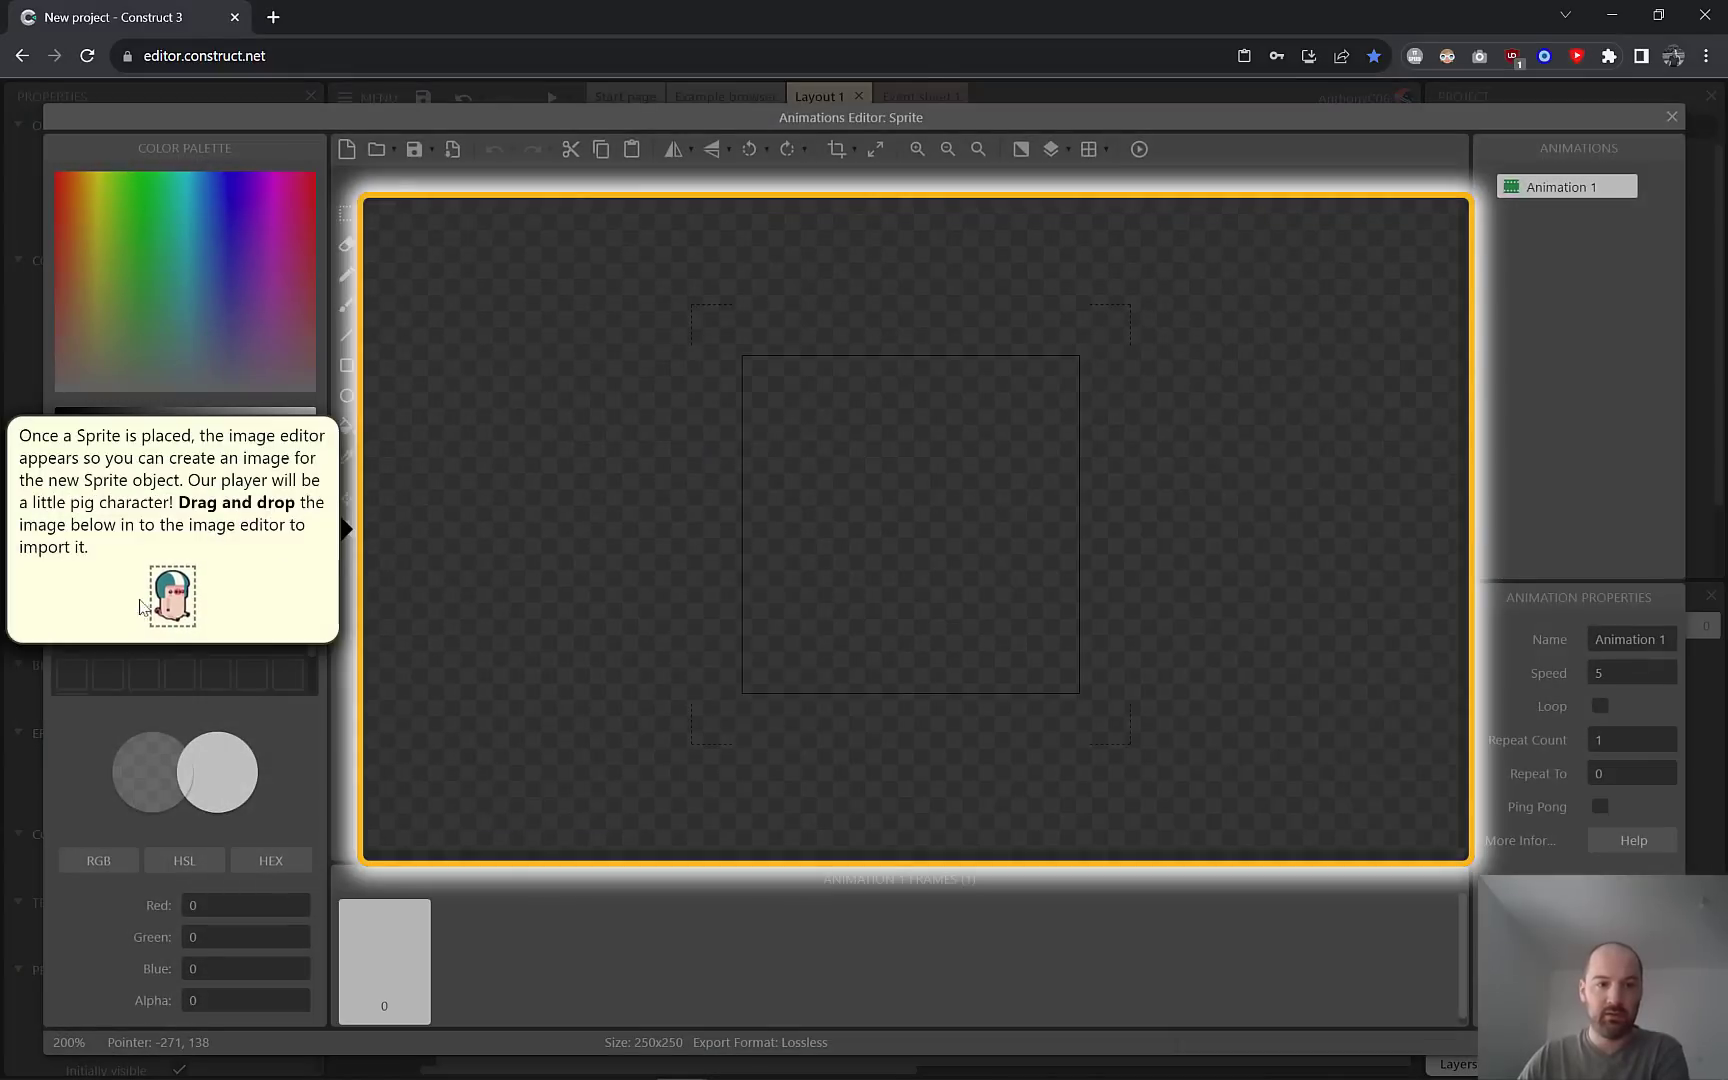
left_click_drag(160, 607, 836, 530)
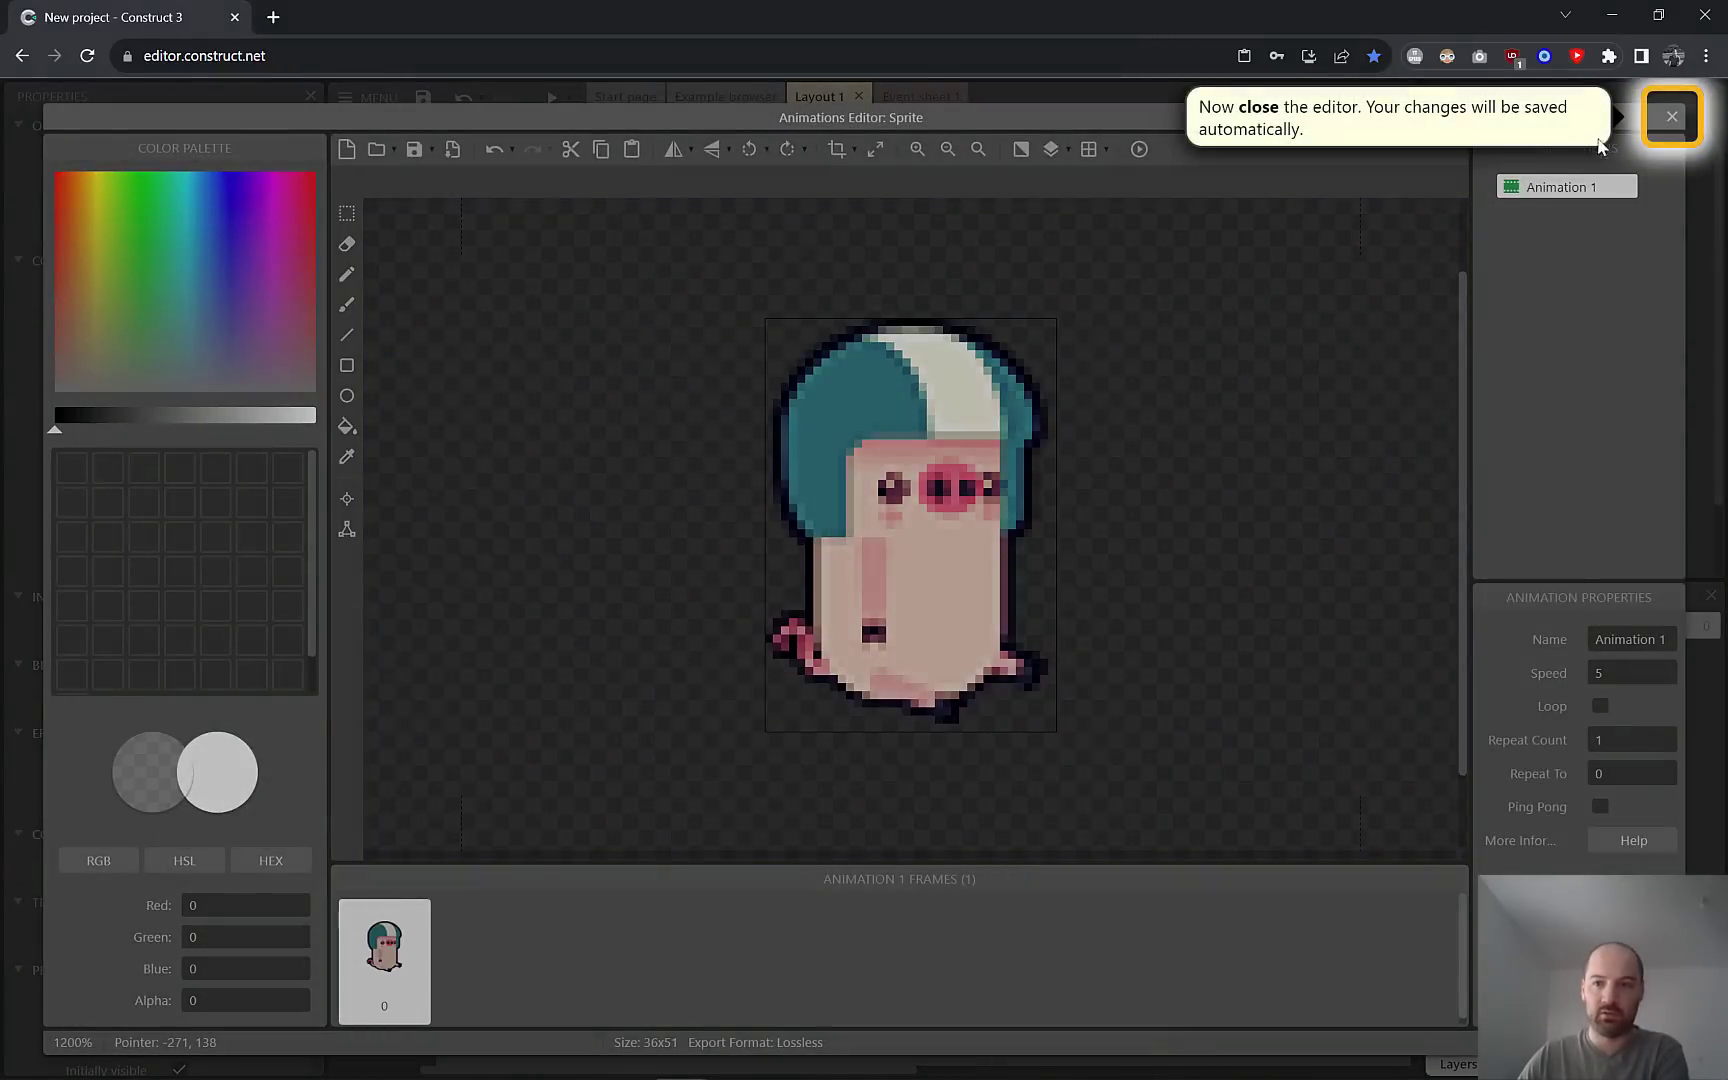
left_click(1672, 116)
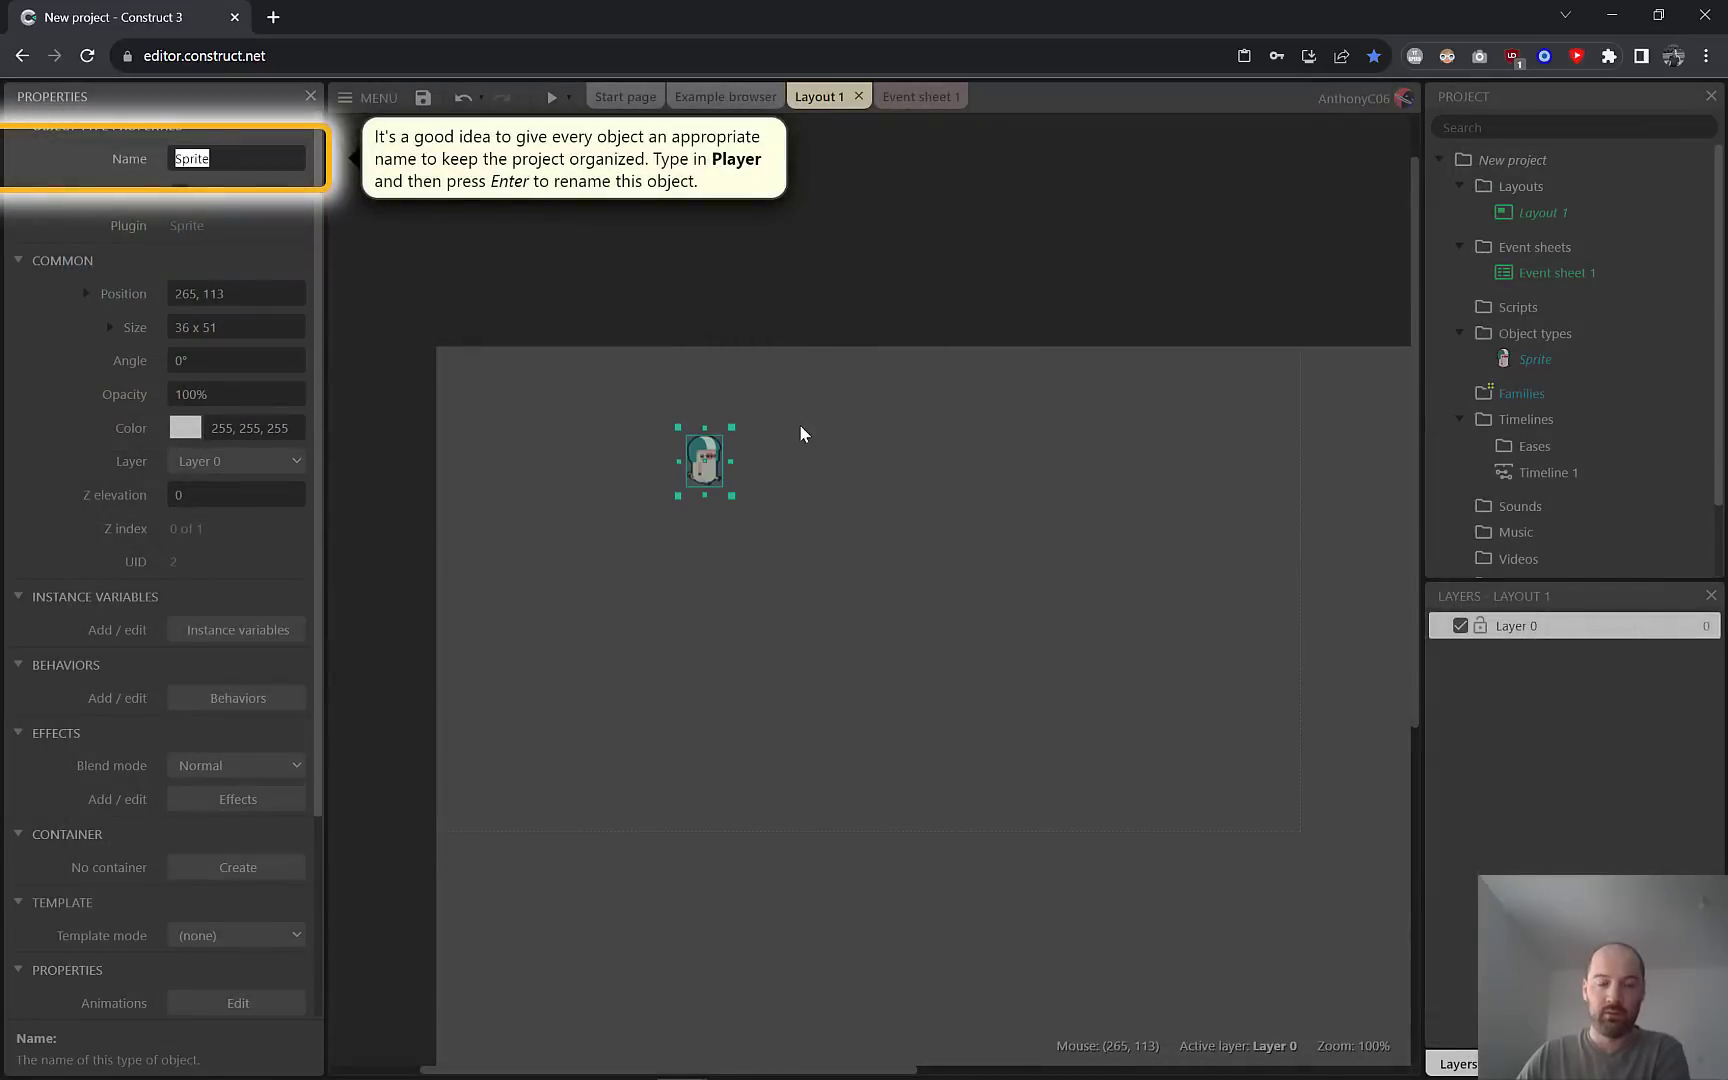
Rename the pig sprite to Player and continue the tour to the behaviors stage.
type("Player")
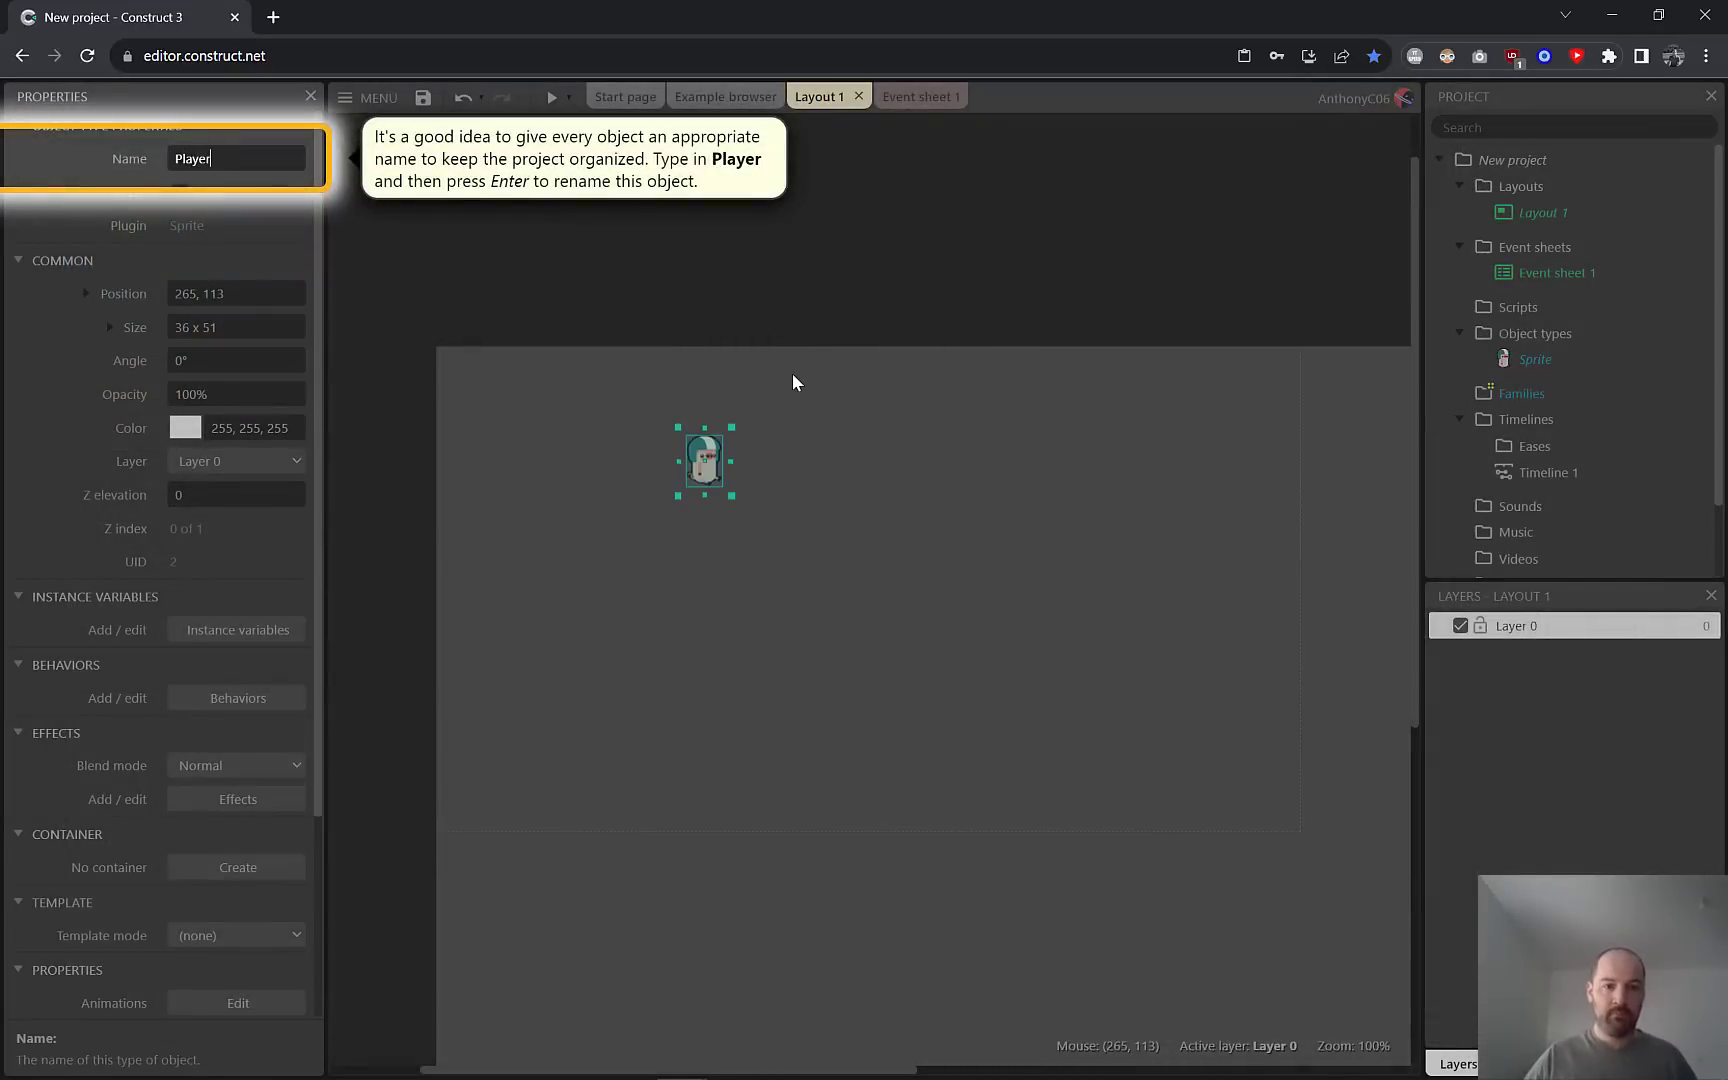
key("Return")
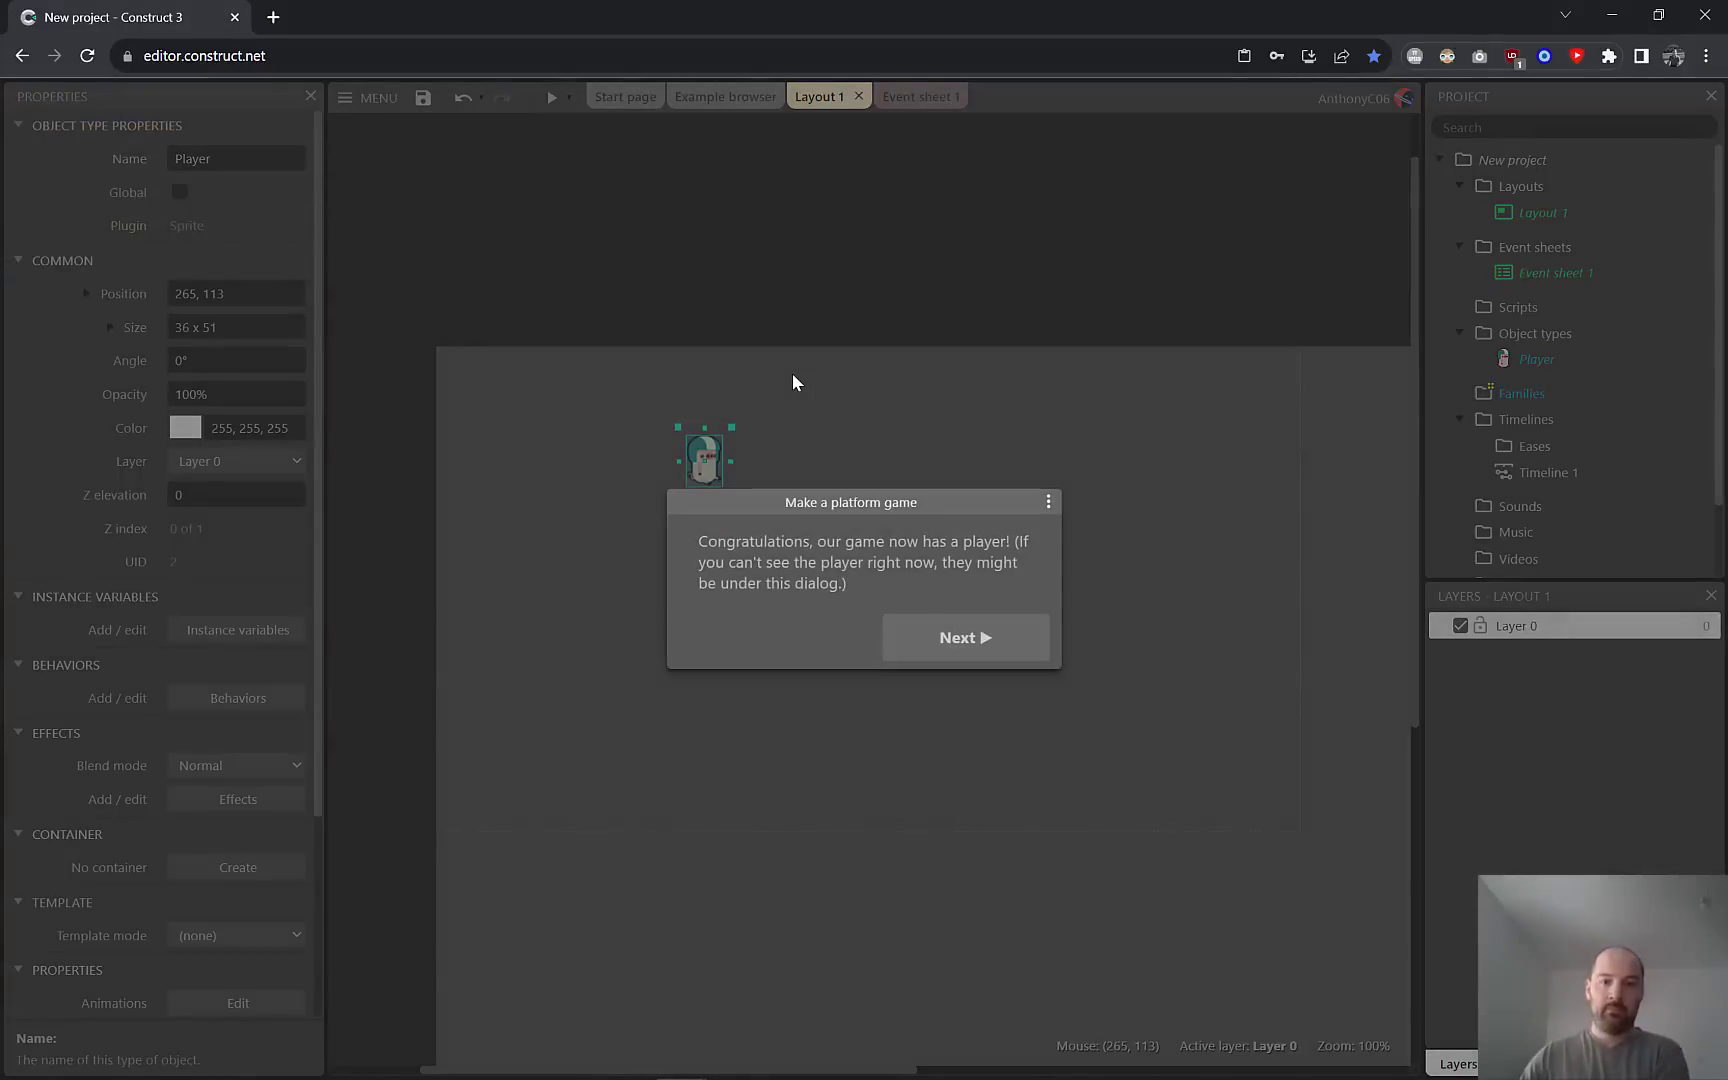
left_click(949, 636)
left_click(968, 652)
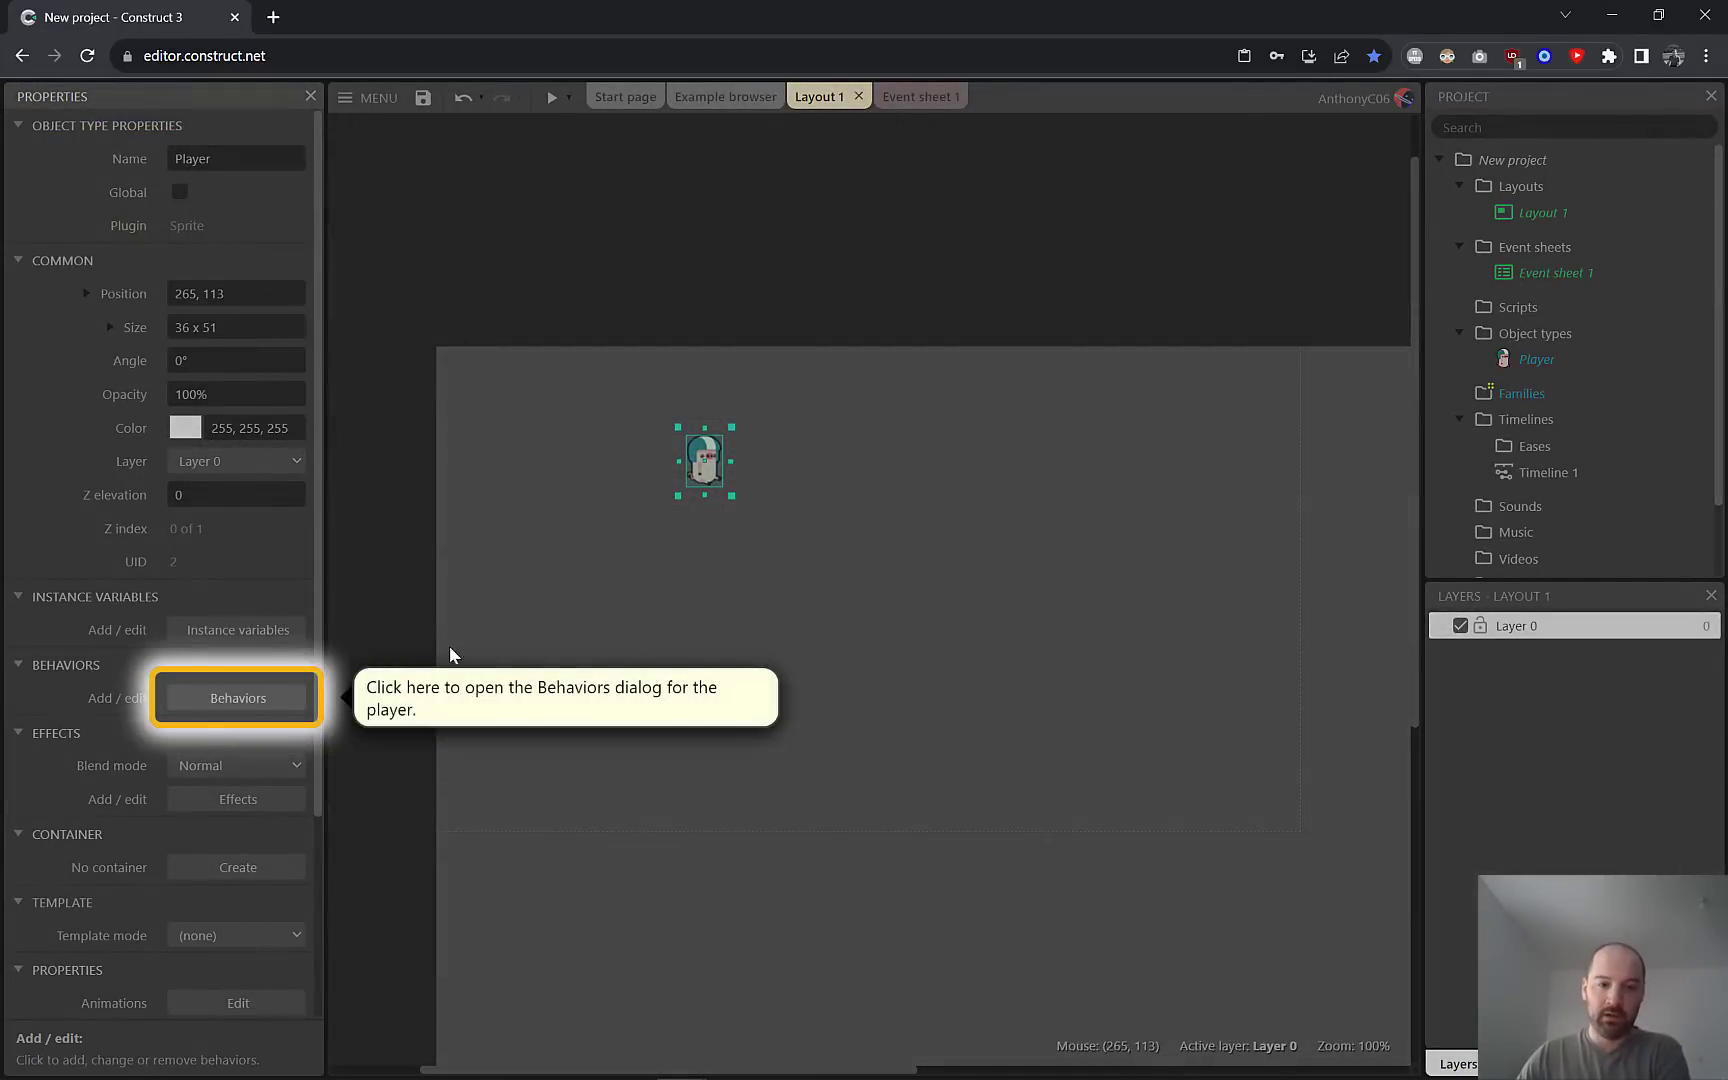
Add the Platform and Scroll To behaviors to the Player object.
left_click(261, 705)
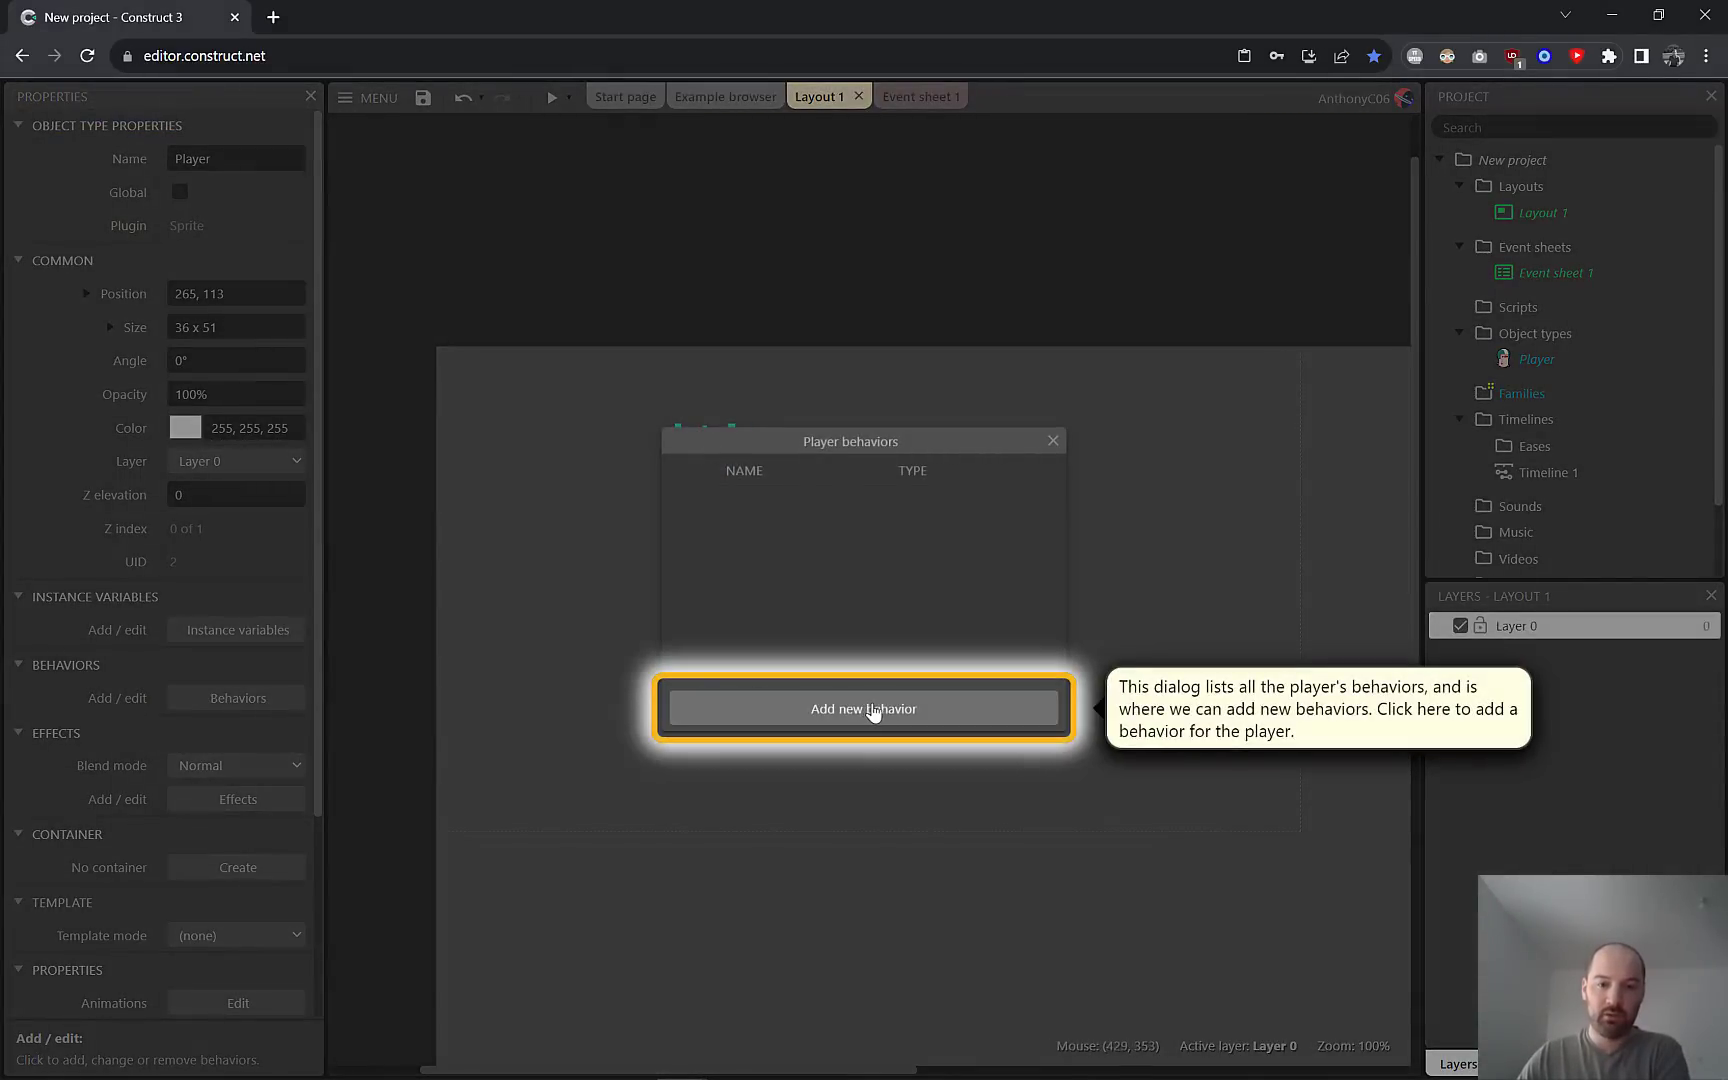
left_click(872, 710)
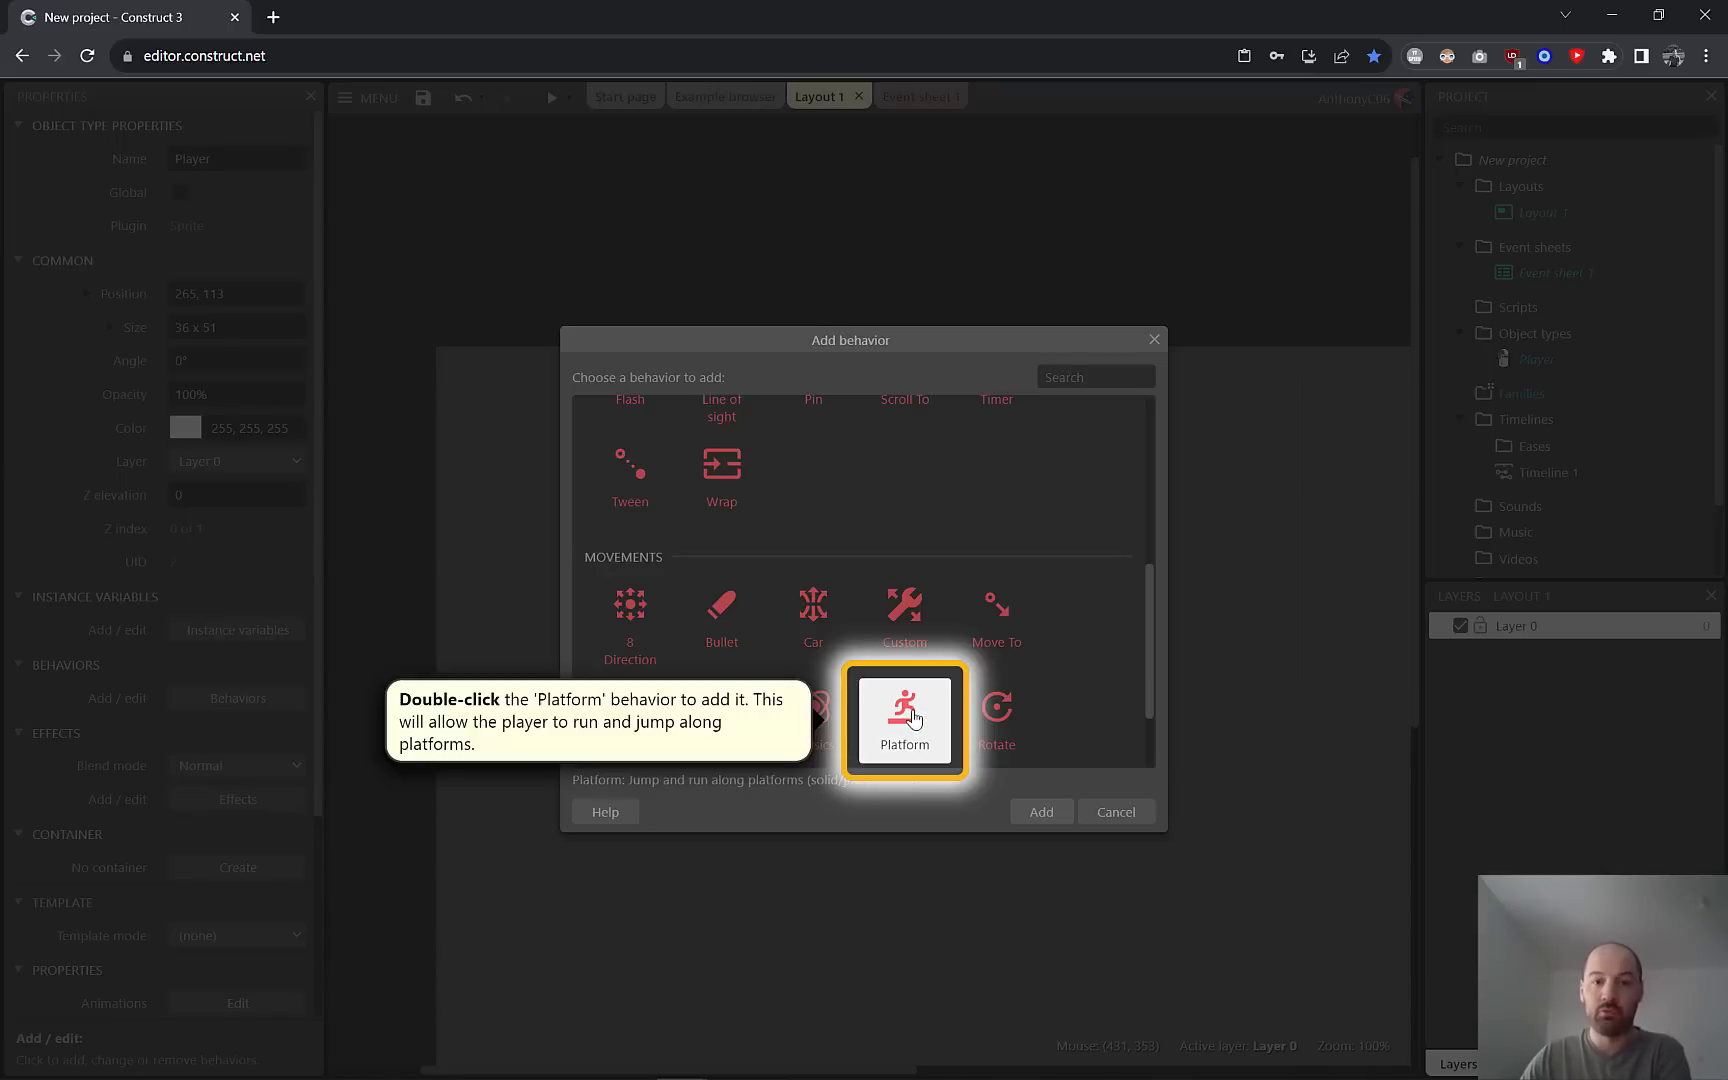
double_click(912, 718)
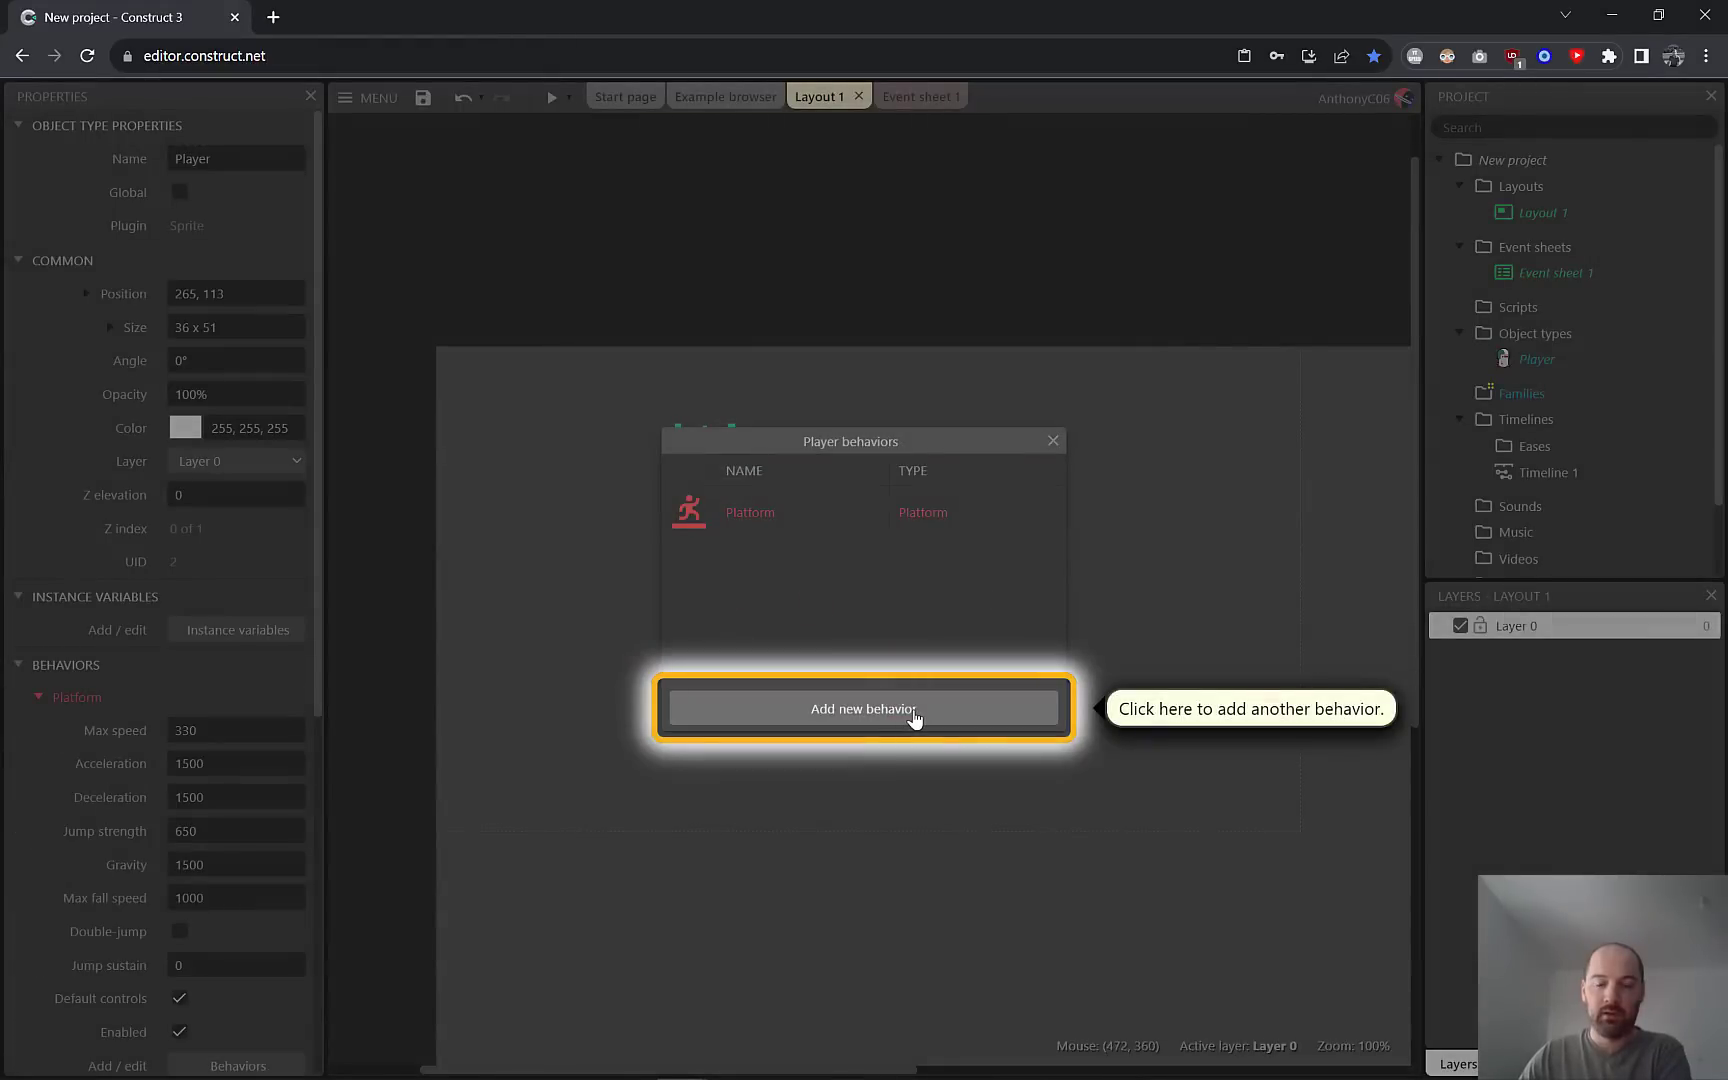
left_click(914, 718)
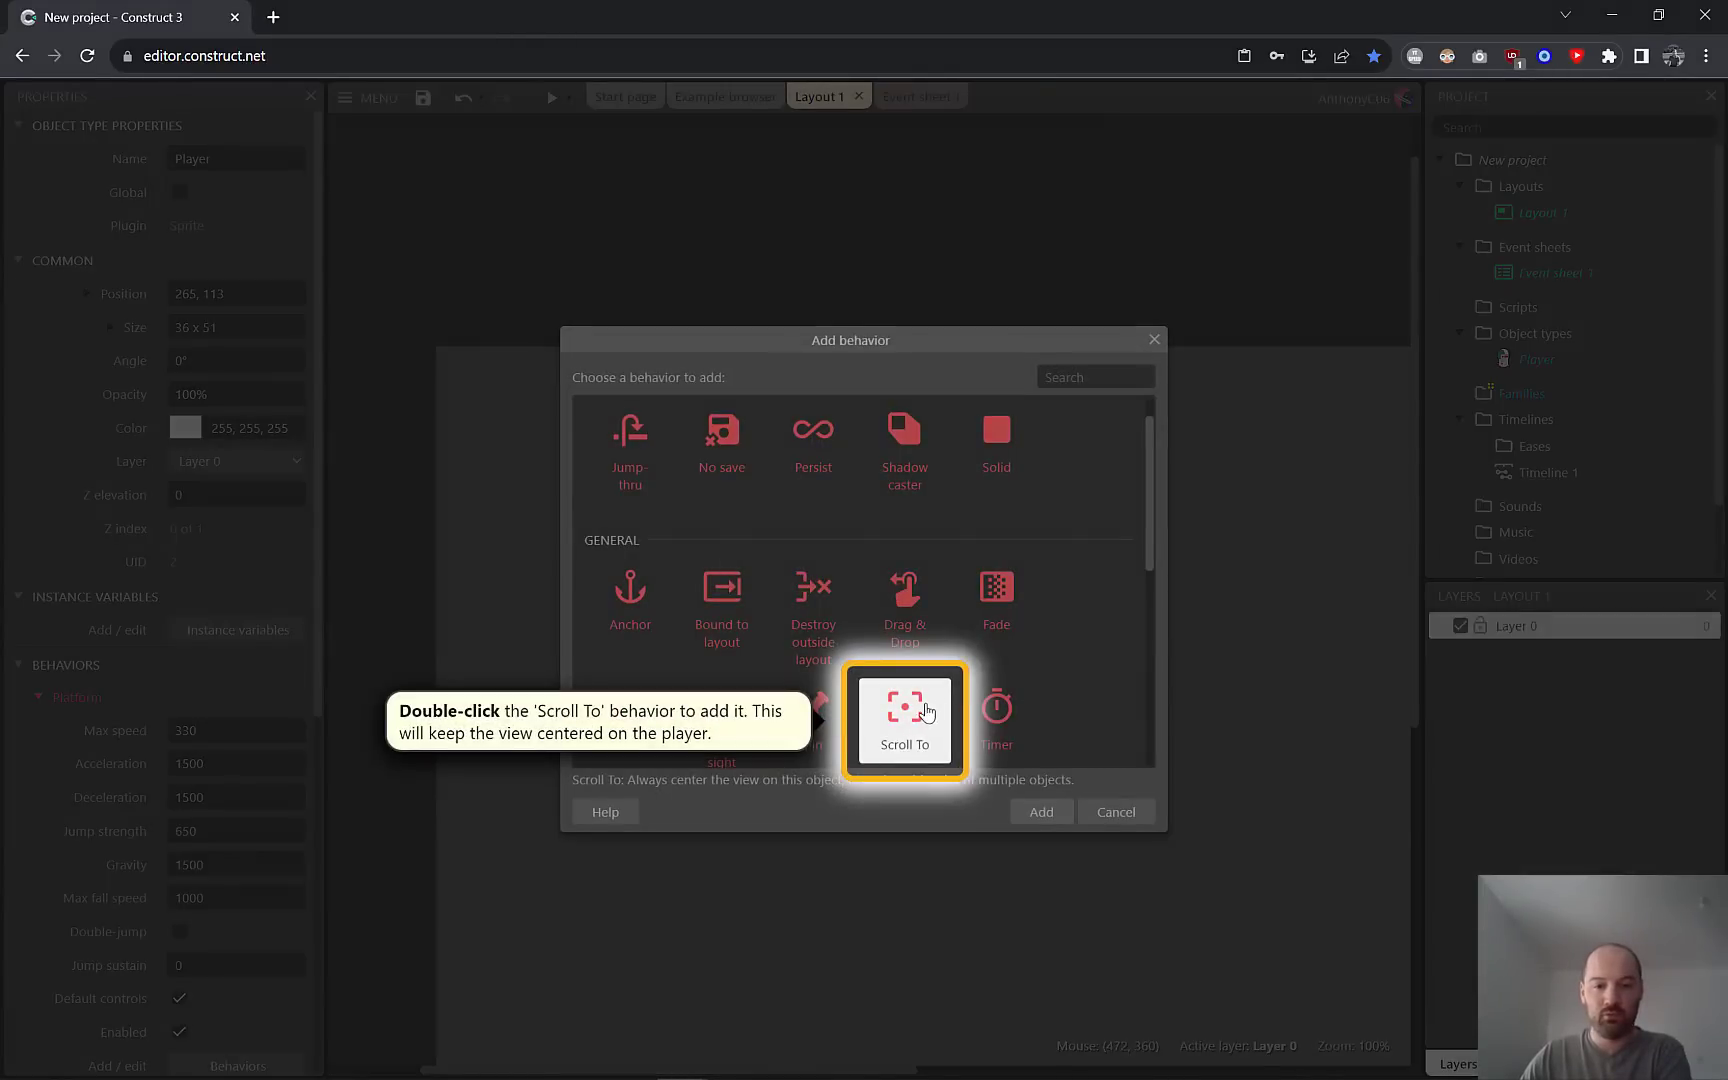
double_click(922, 718)
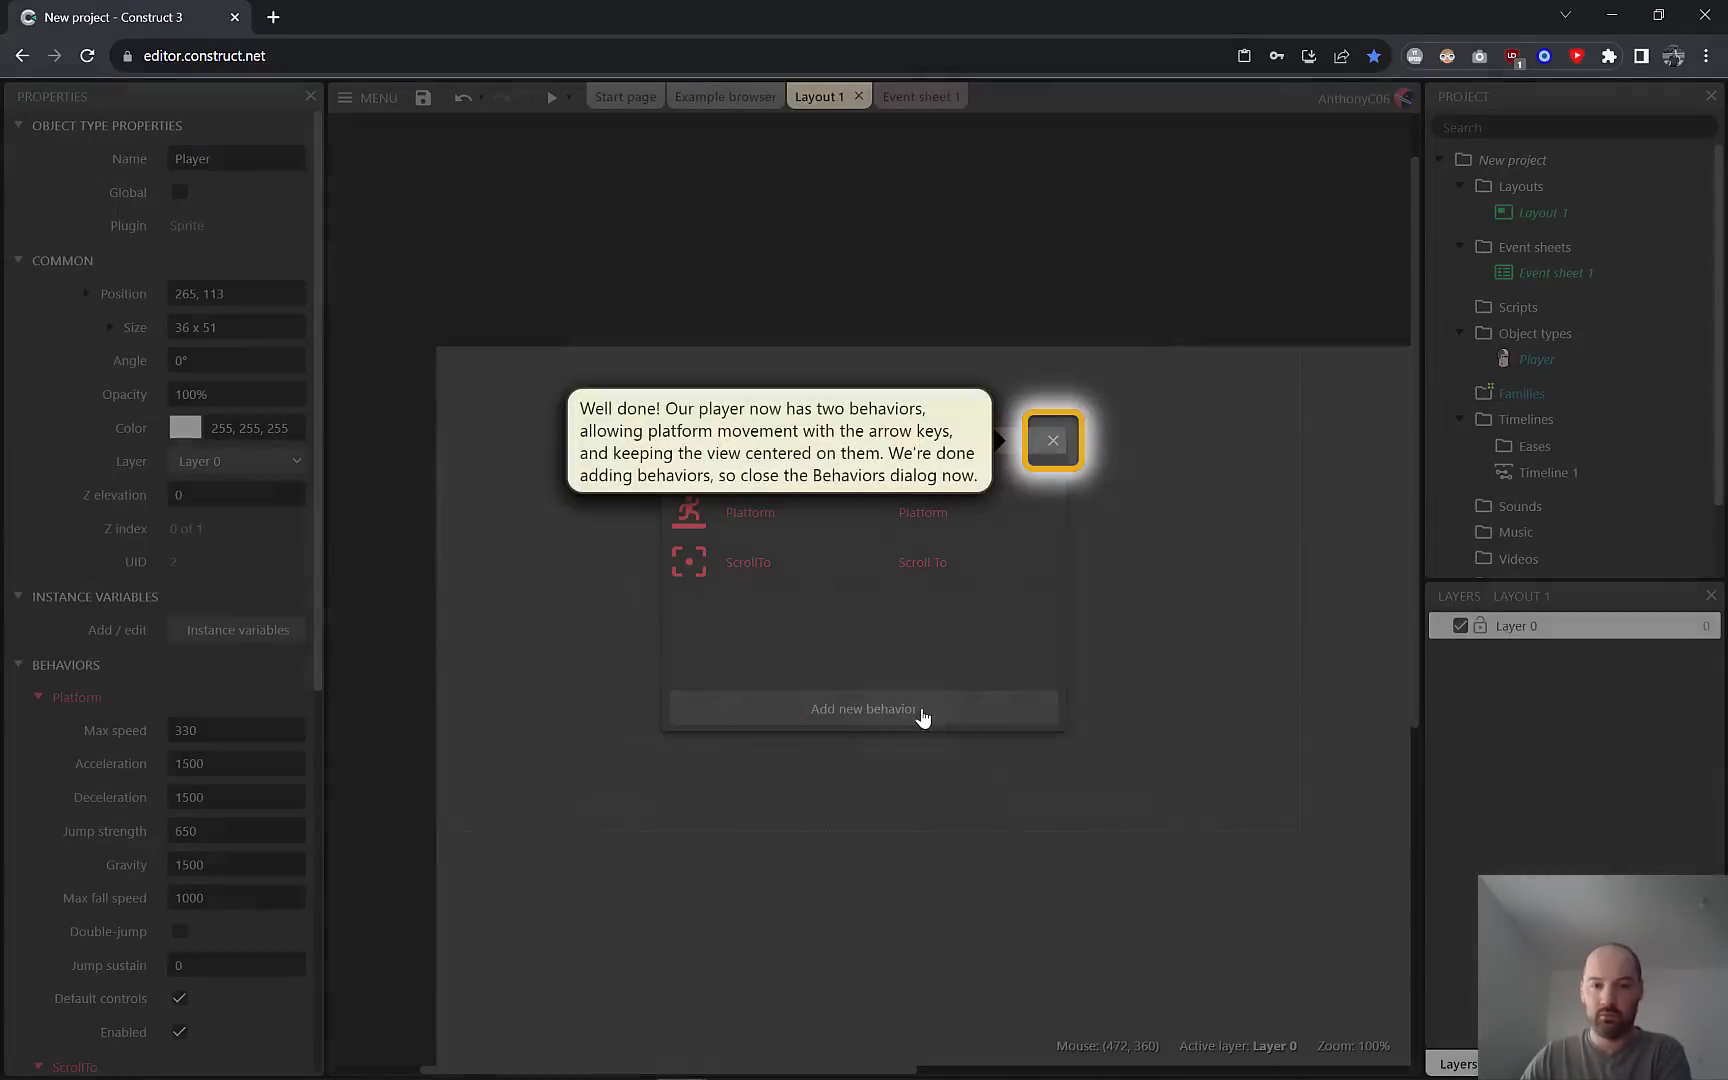
left_click(1049, 438)
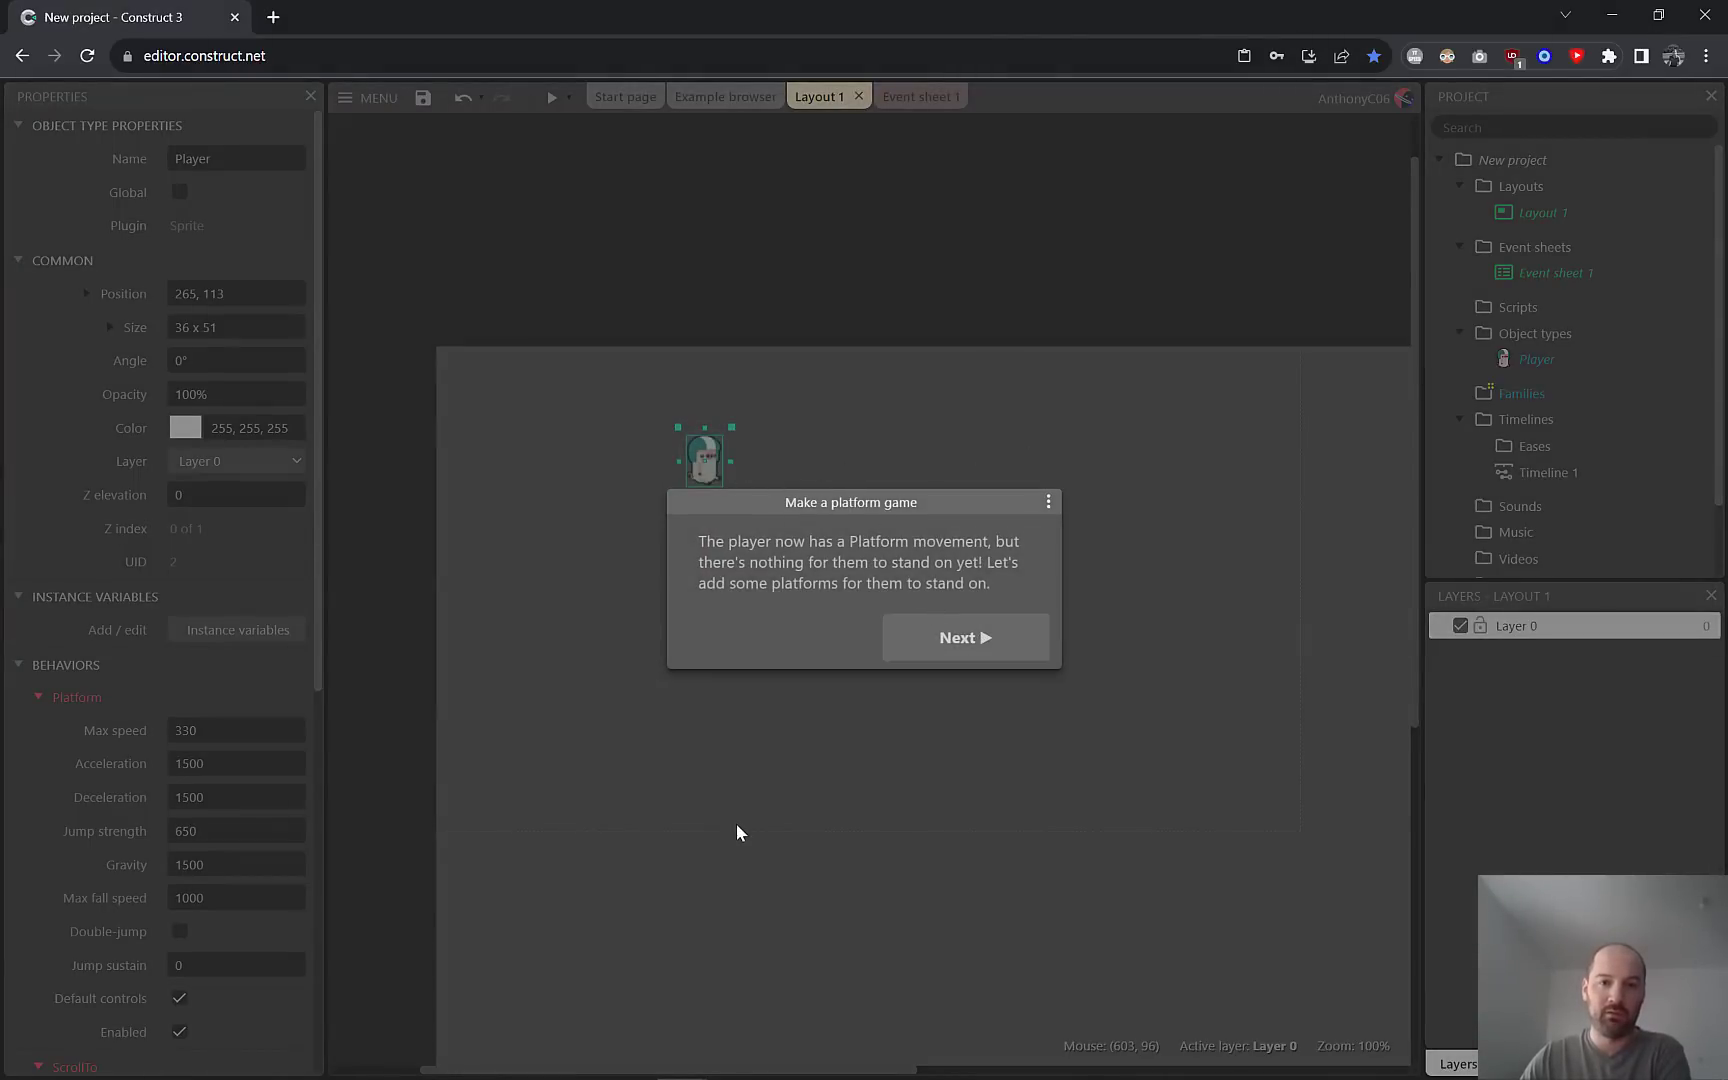
Place a Tiled Background object at about 291, 266 below the player and import the tour's brick image into it.
left_click(969, 648)
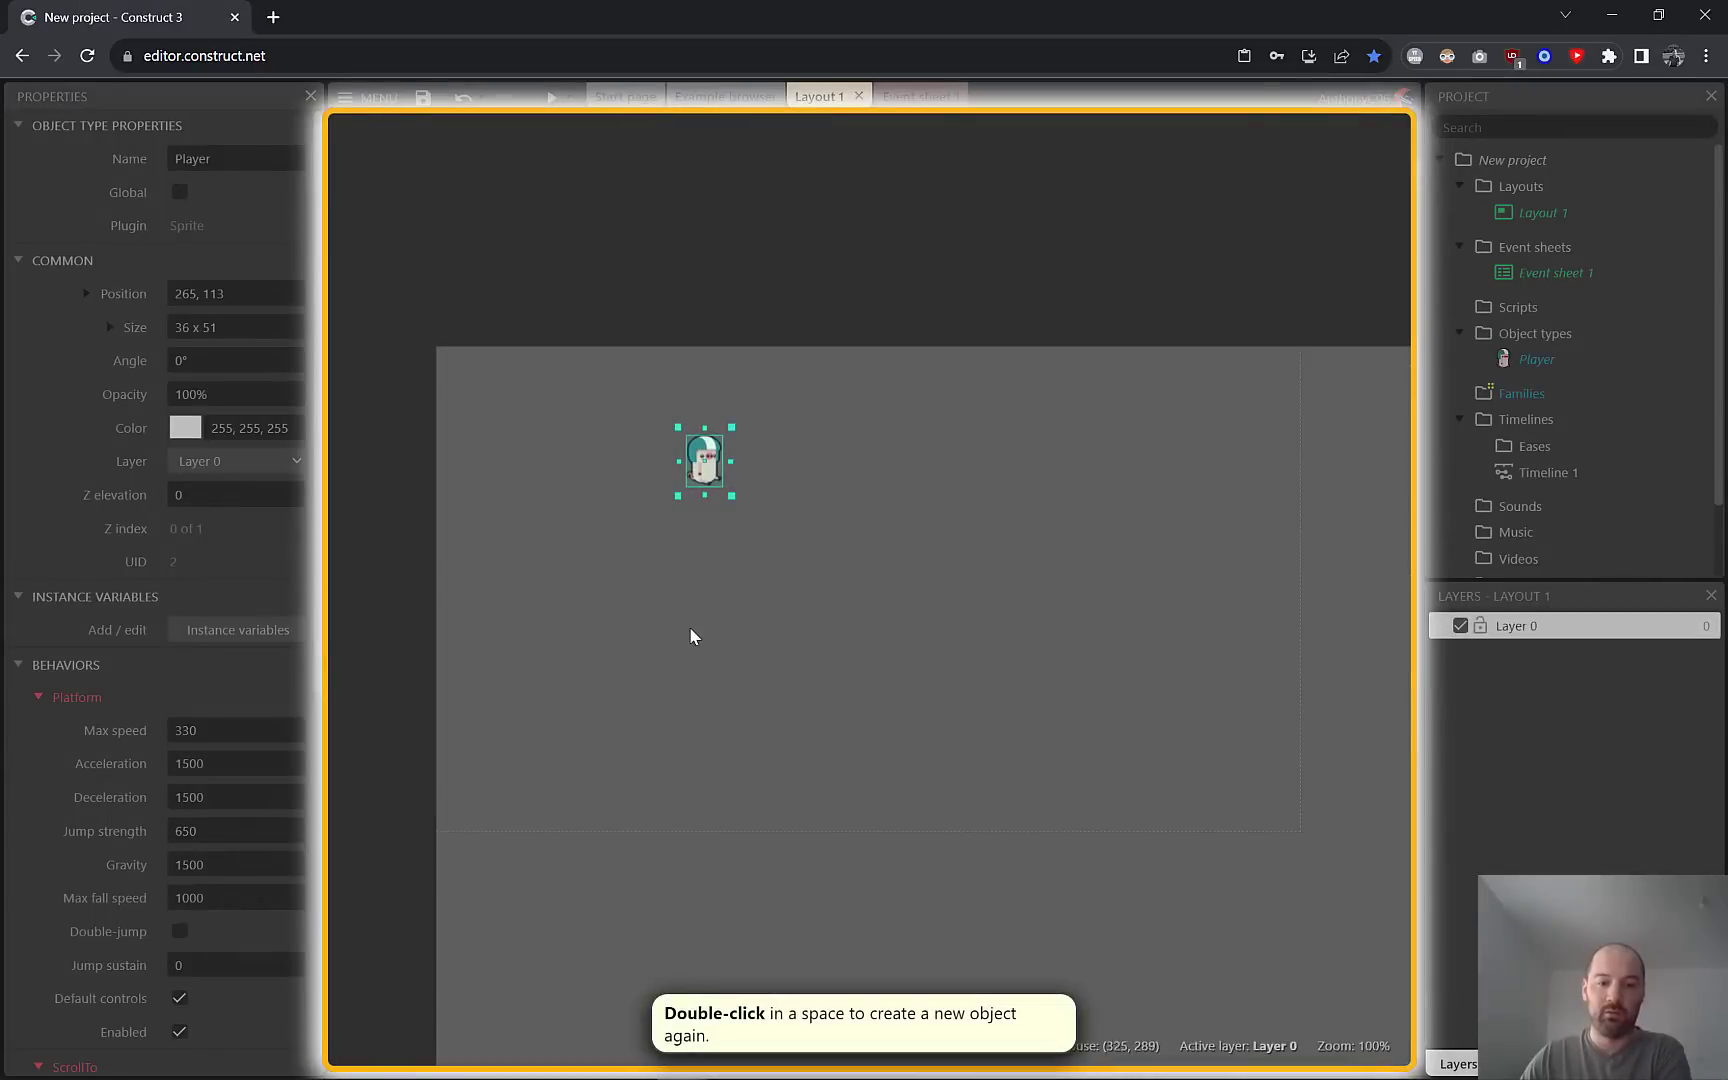
double_click(690, 636)
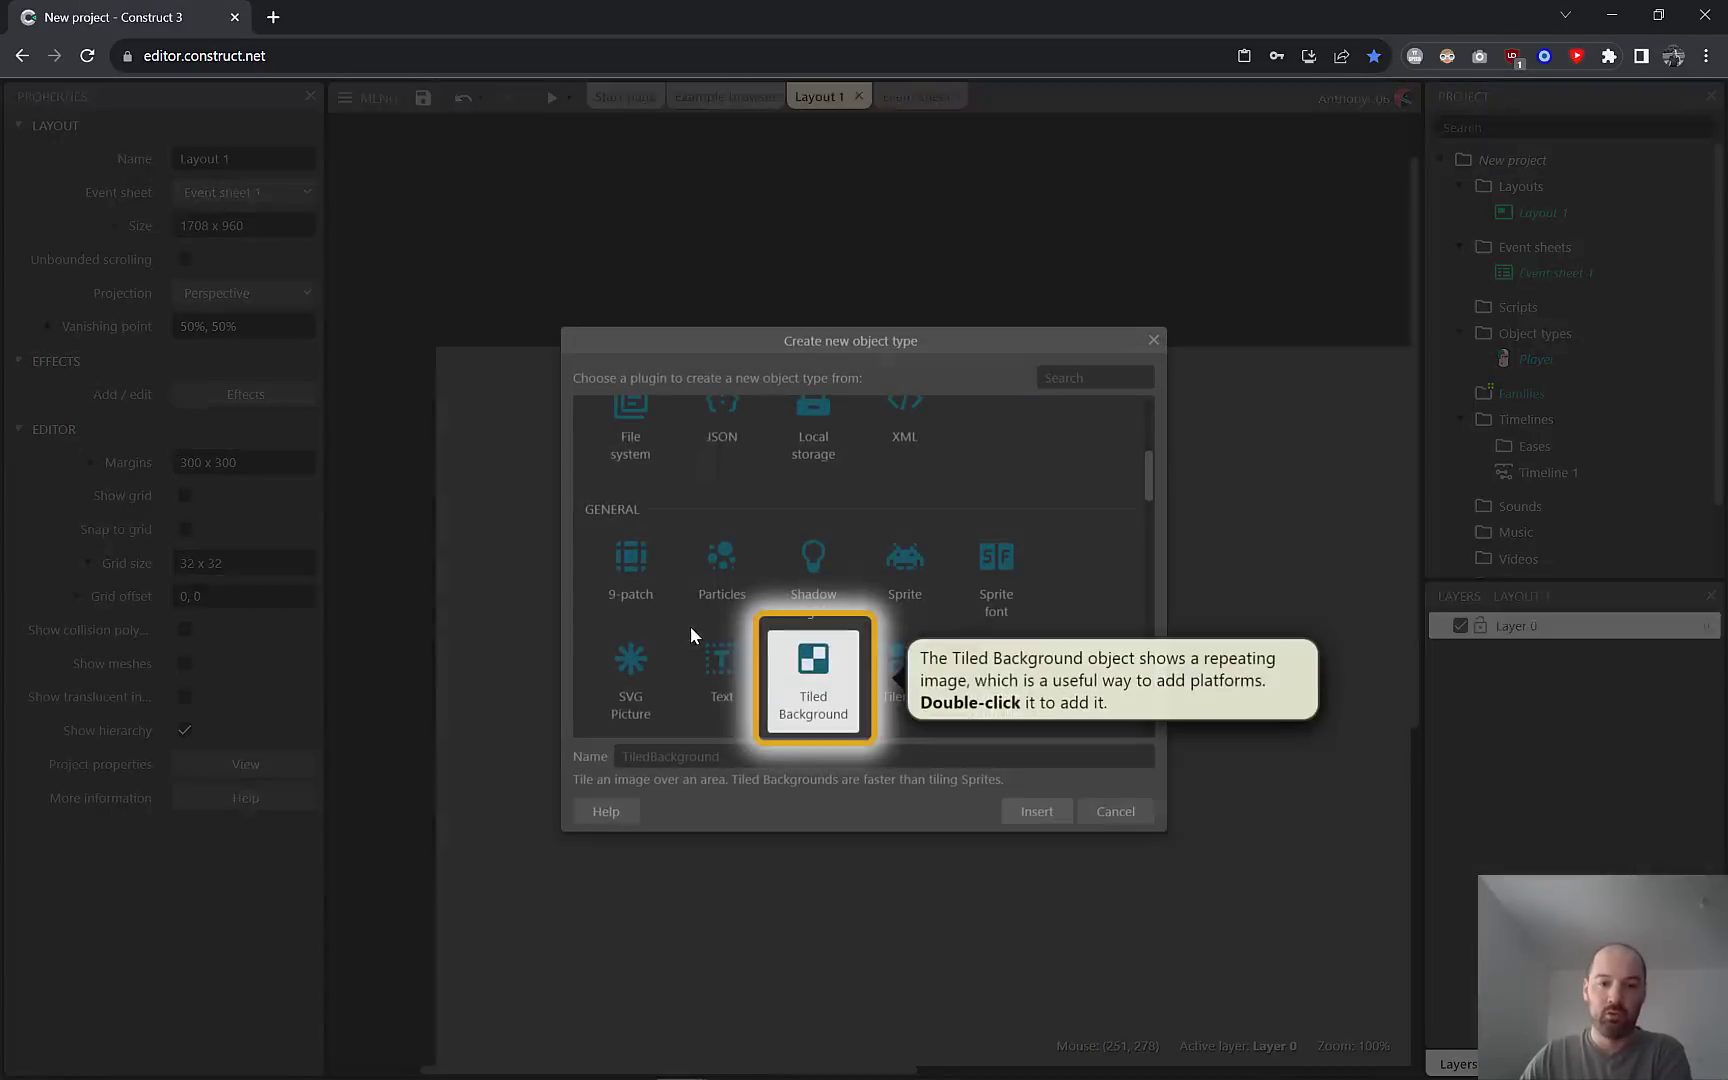
double_click(815, 673)
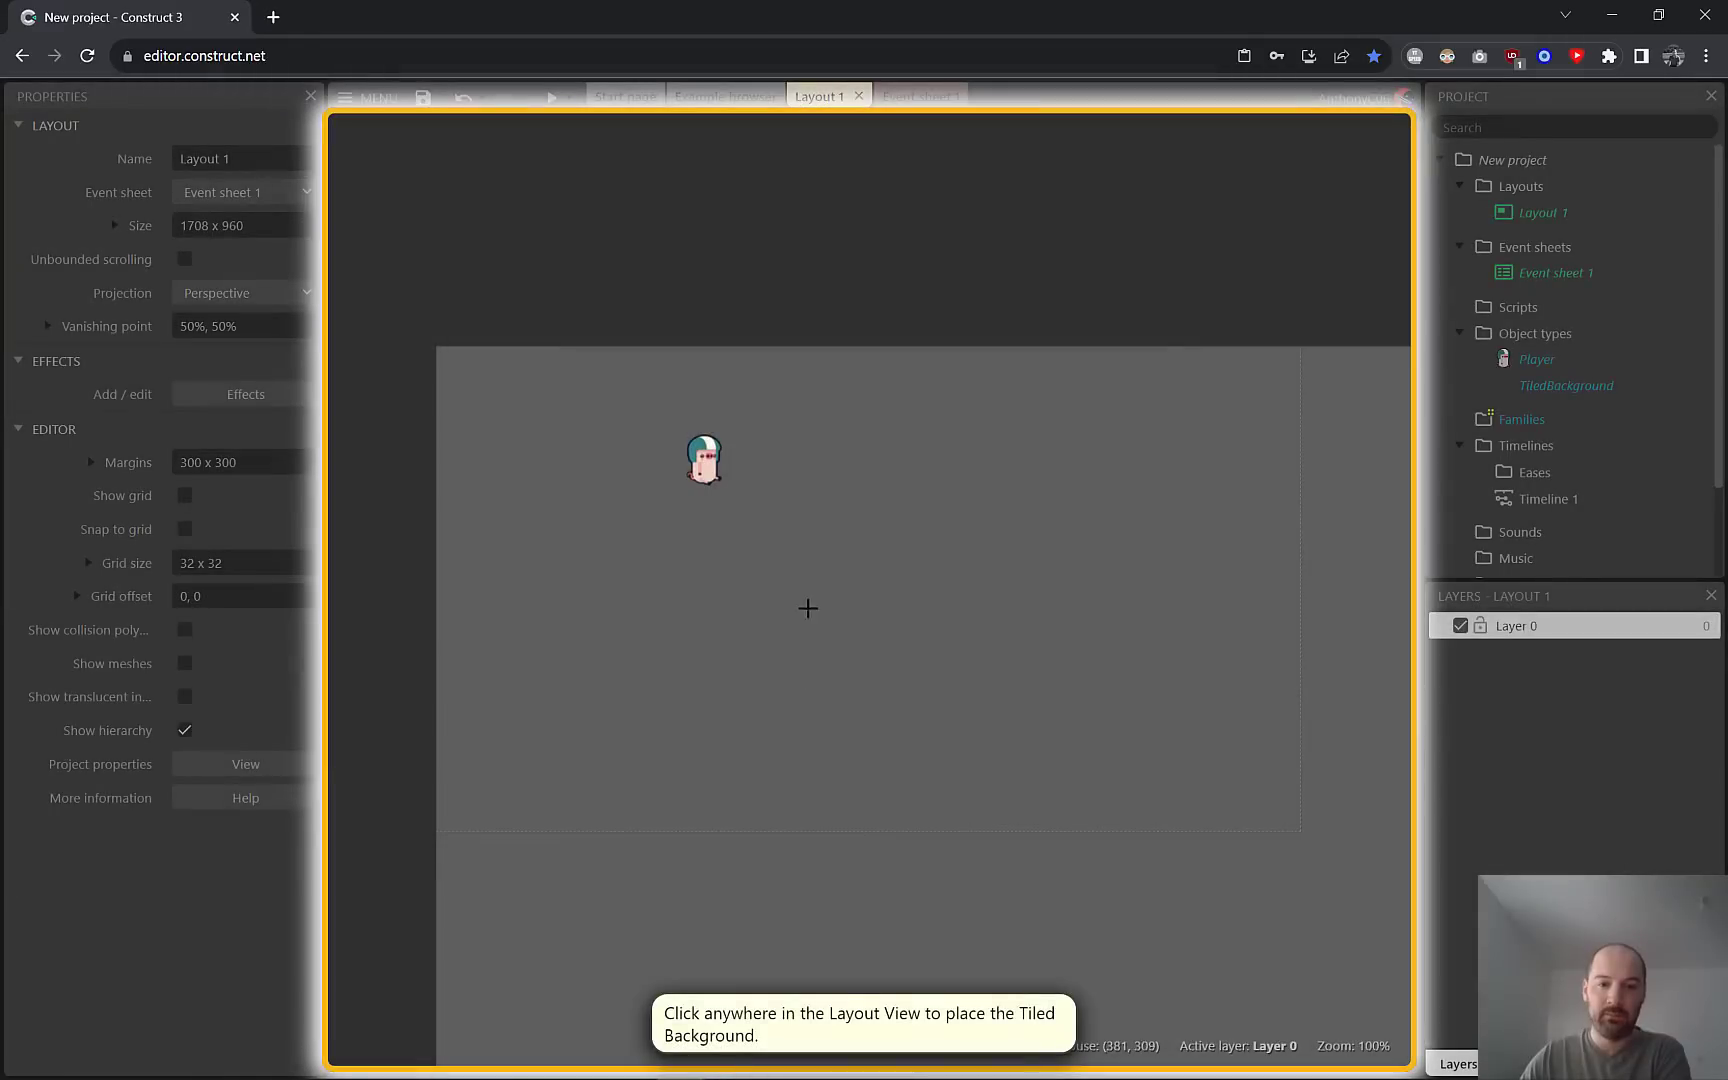
left_click(738, 615)
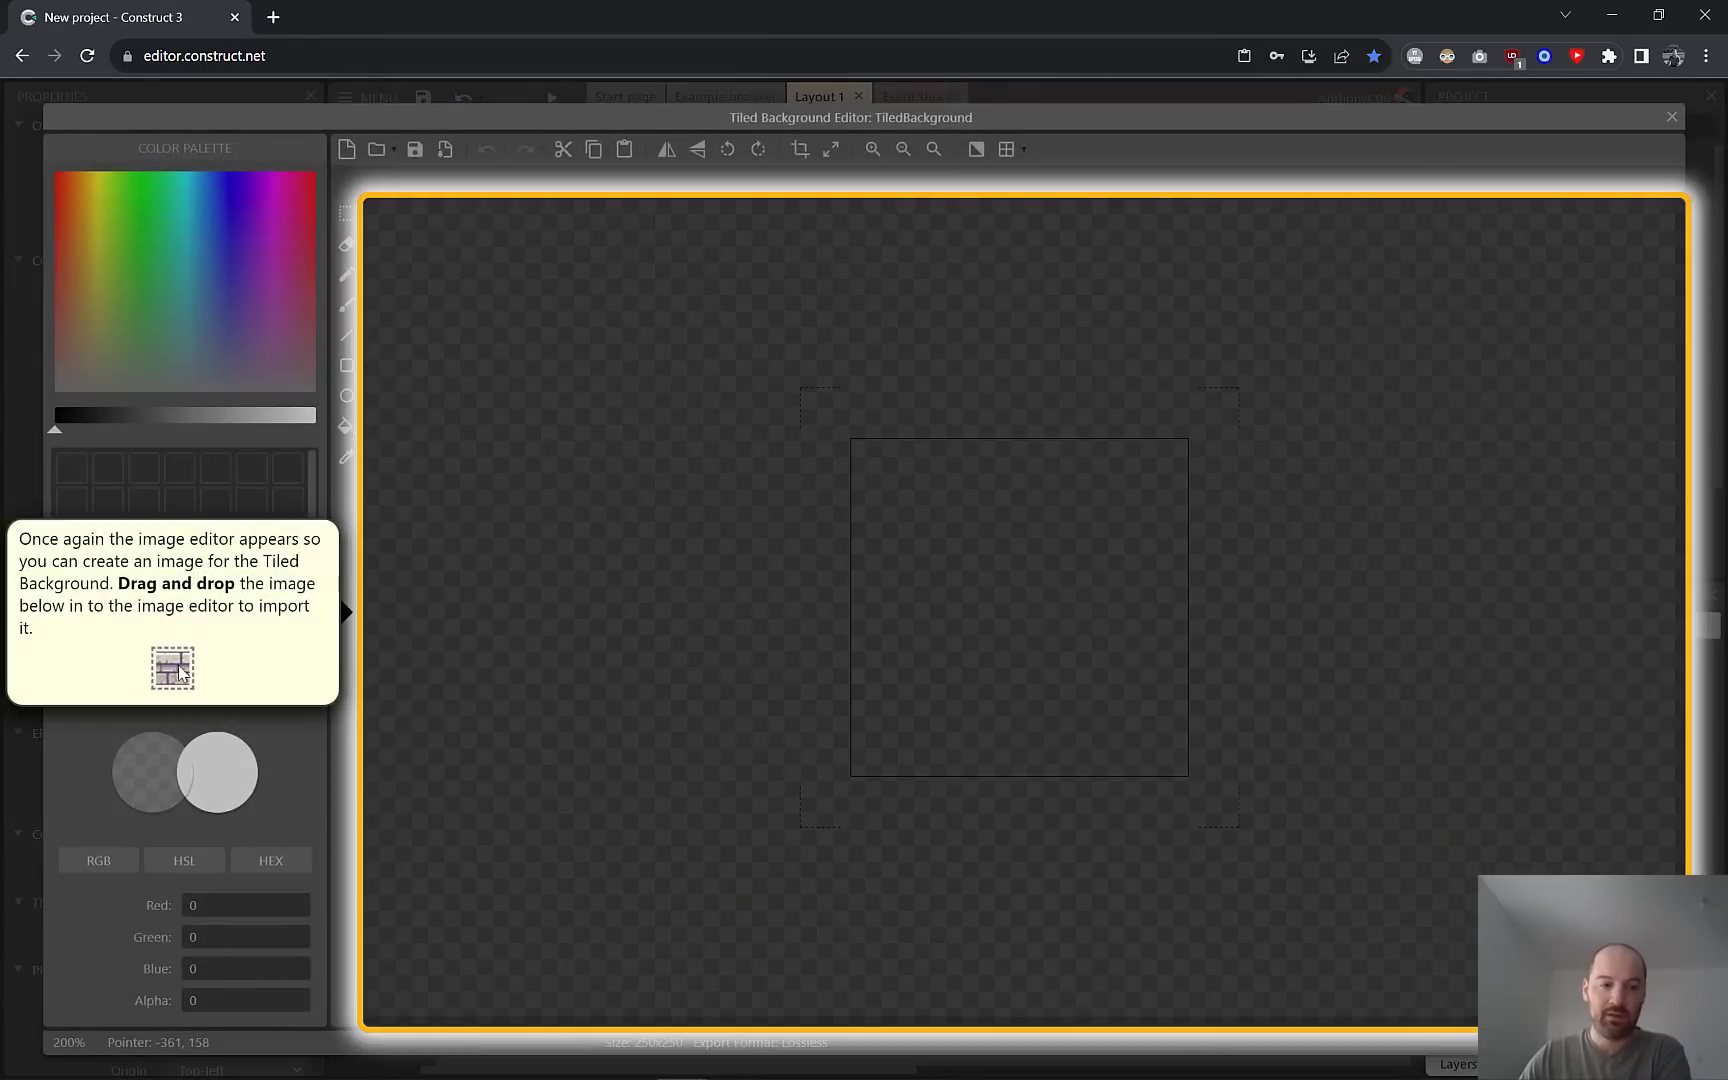
left_click_drag(172, 668, 1016, 627)
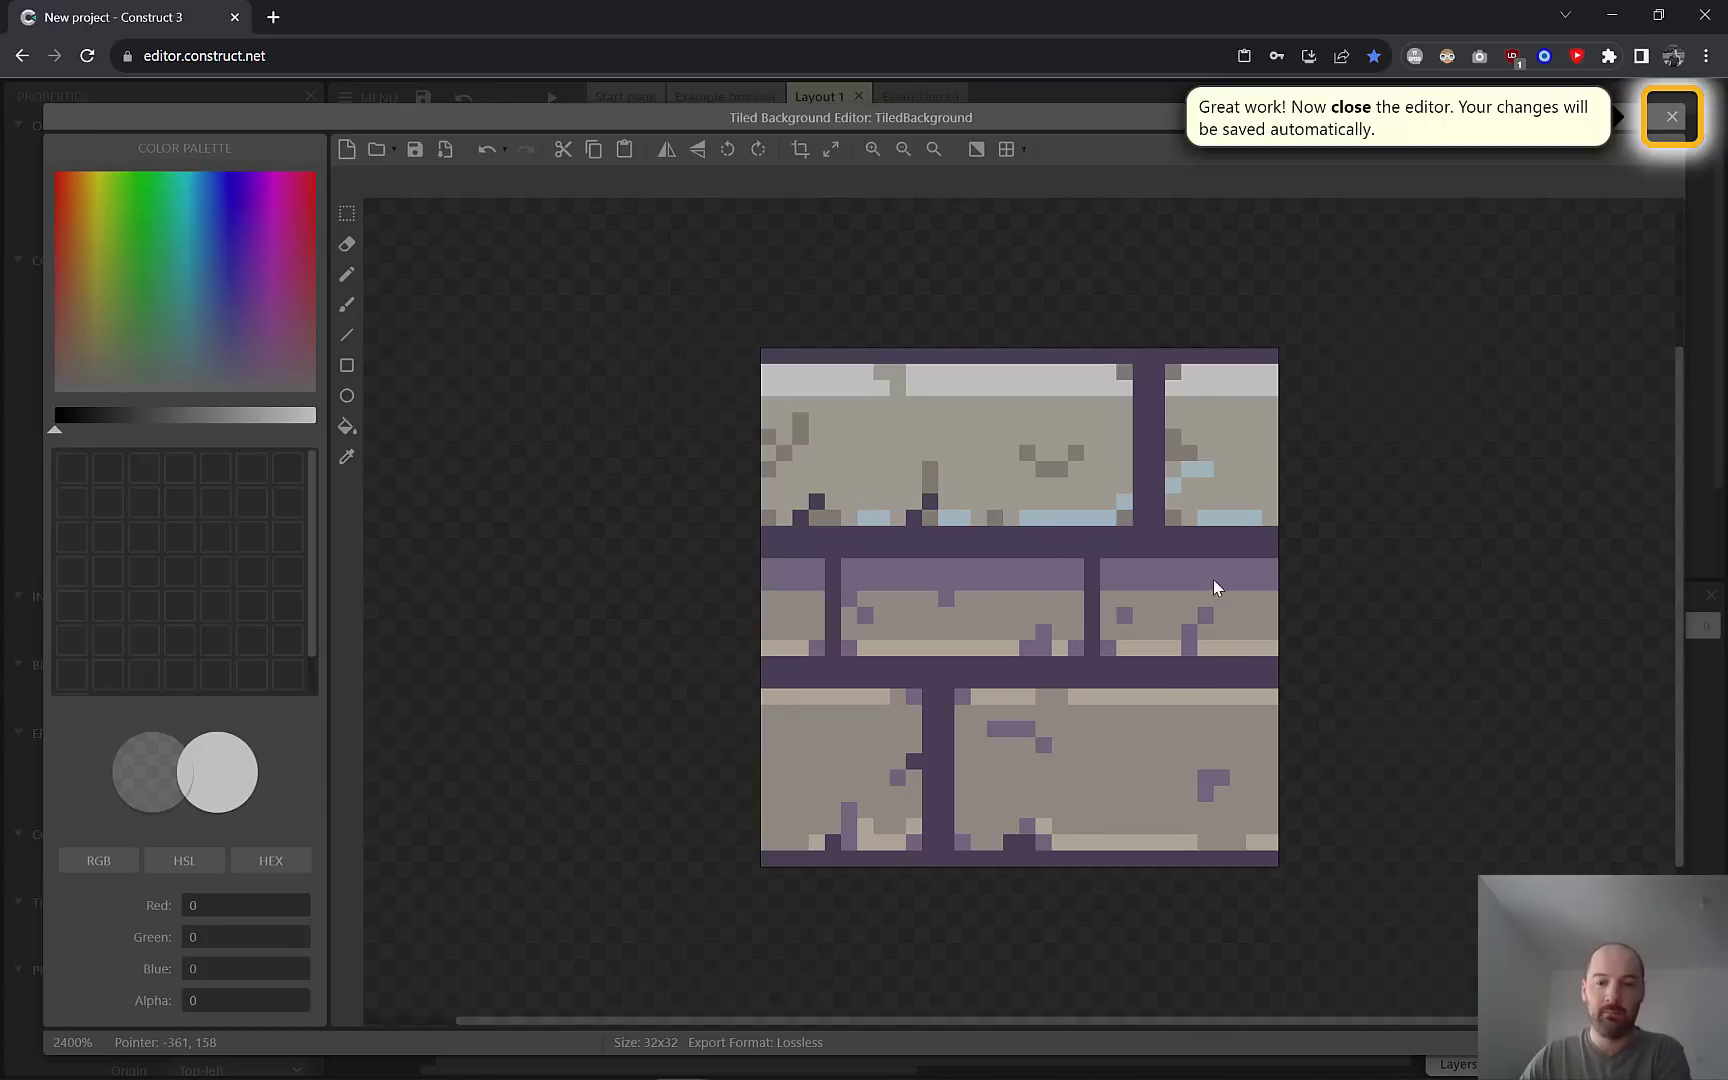
left_click(1671, 116)
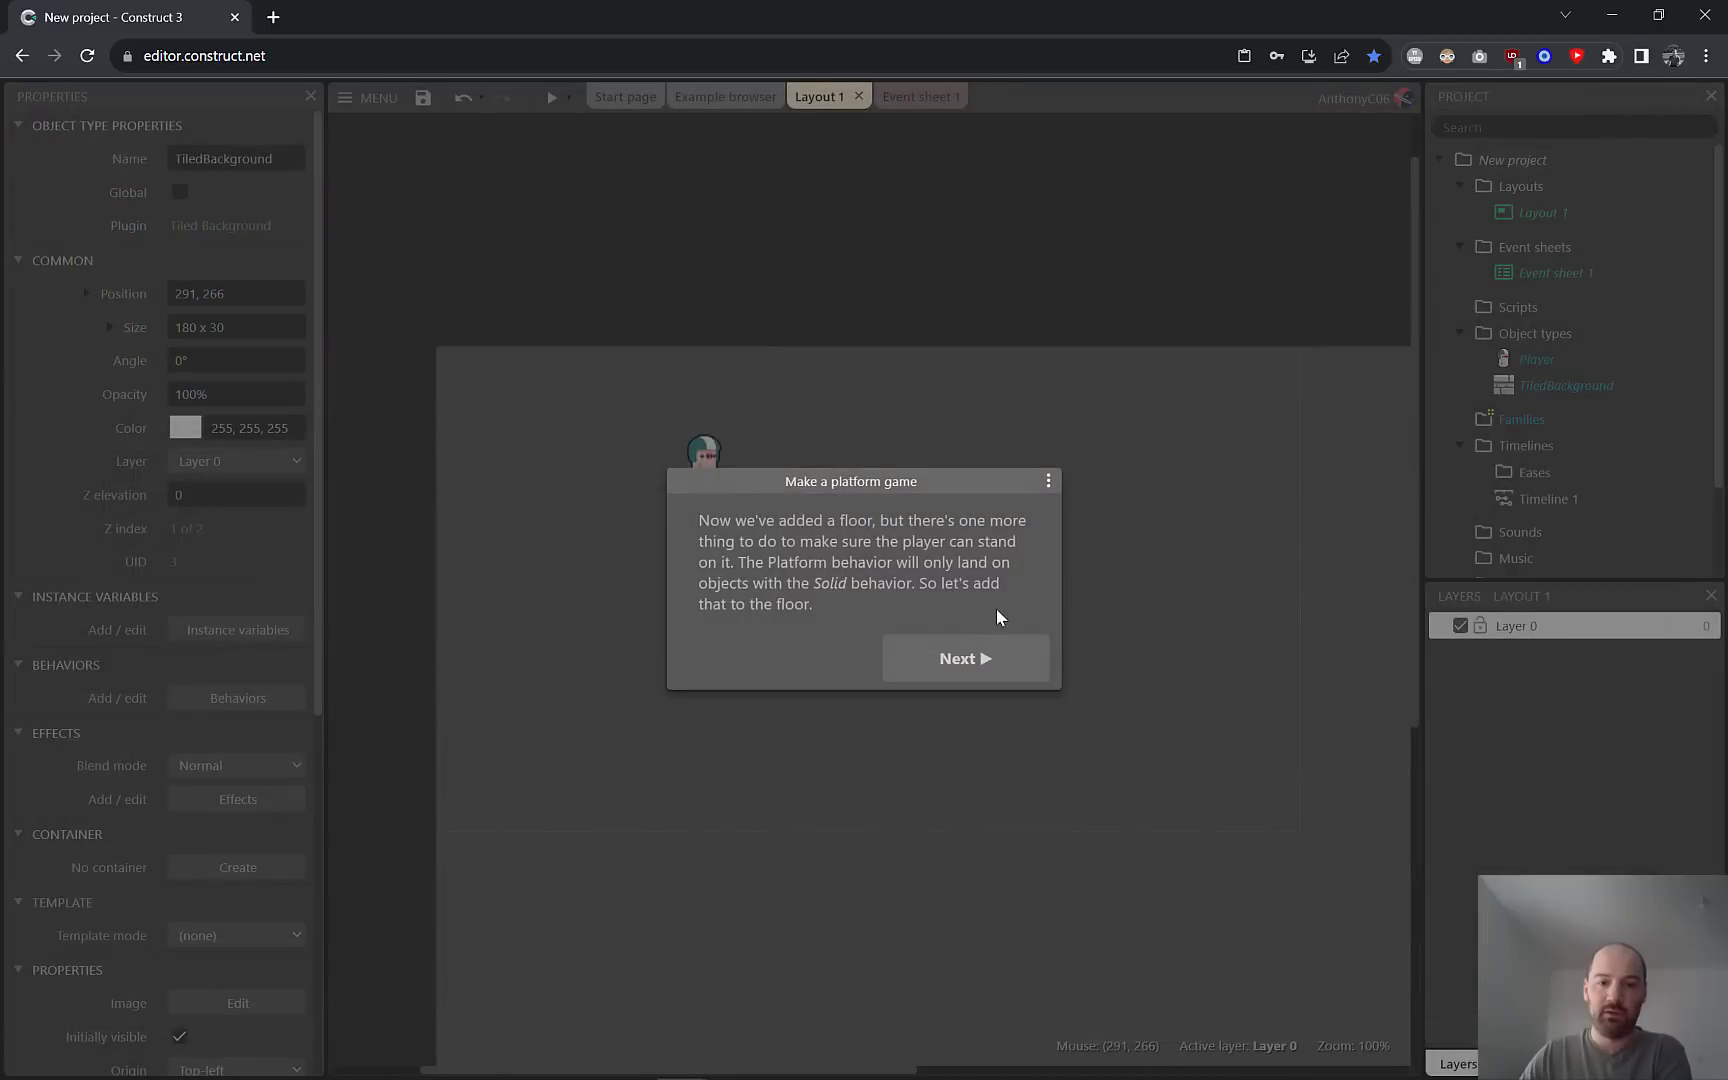
Add the Solid behavior to the TiledBackground object.
left_click(967, 656)
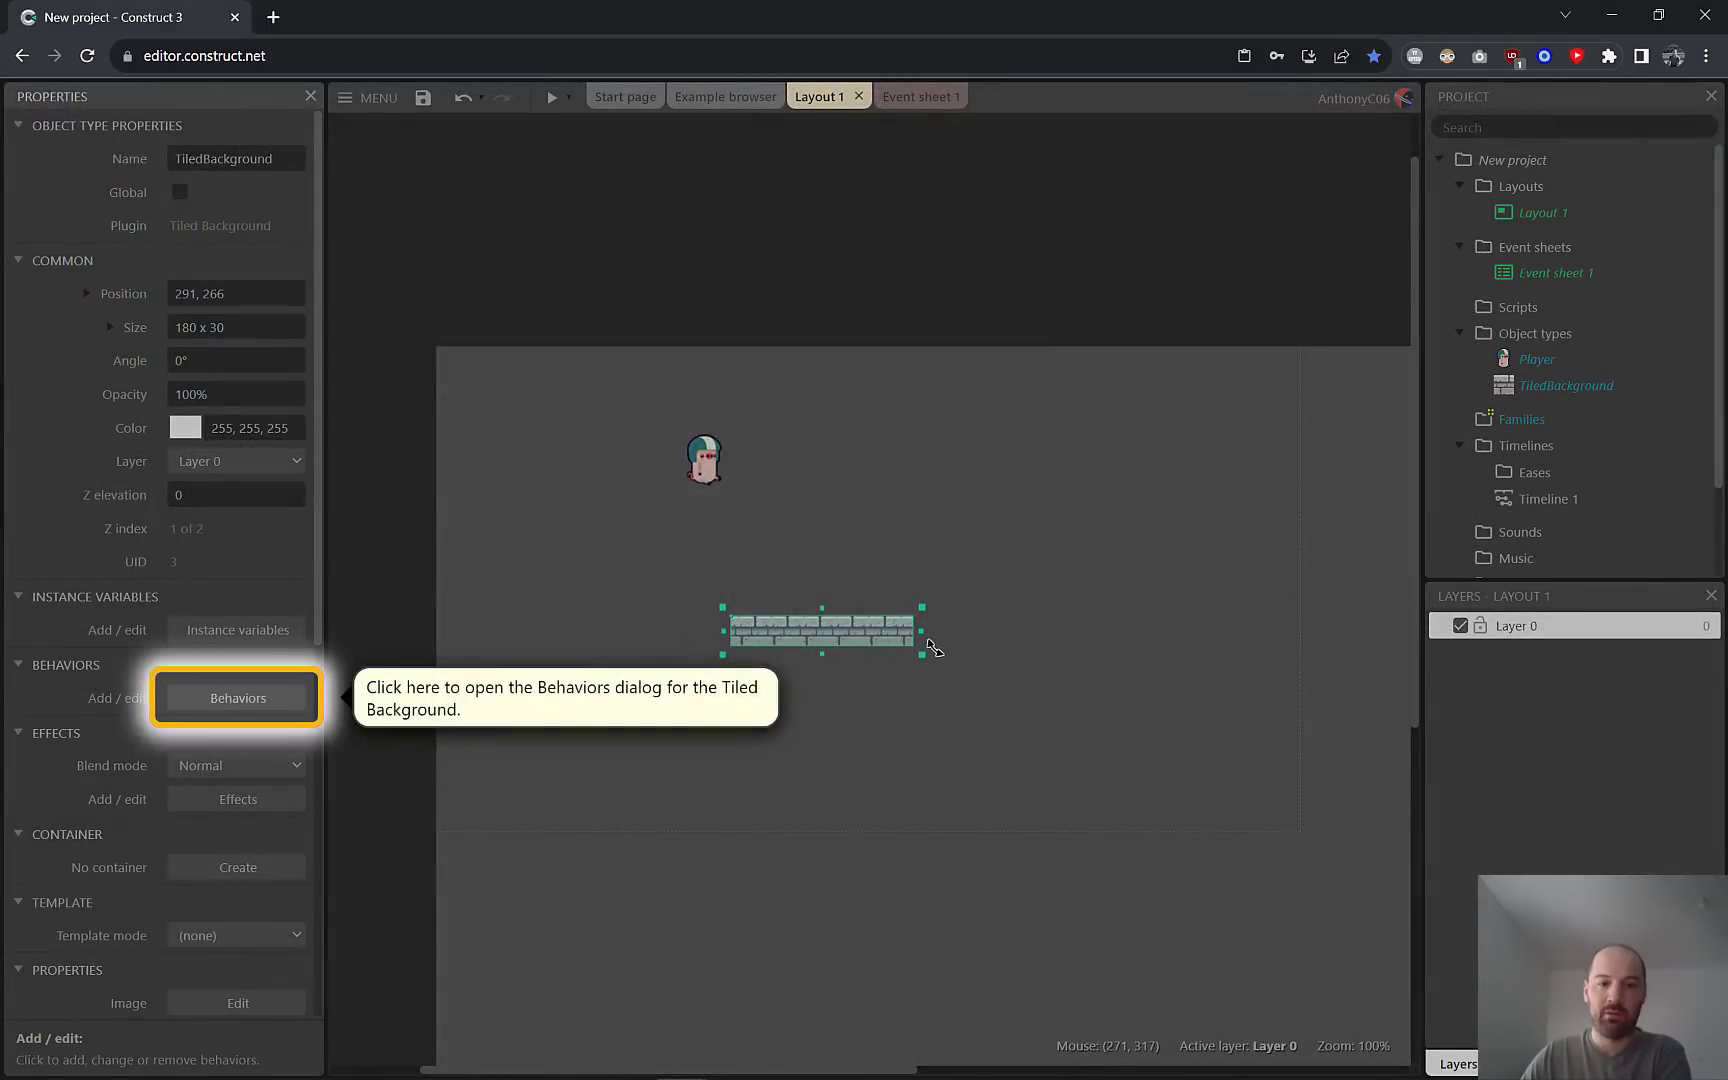
left_click(278, 705)
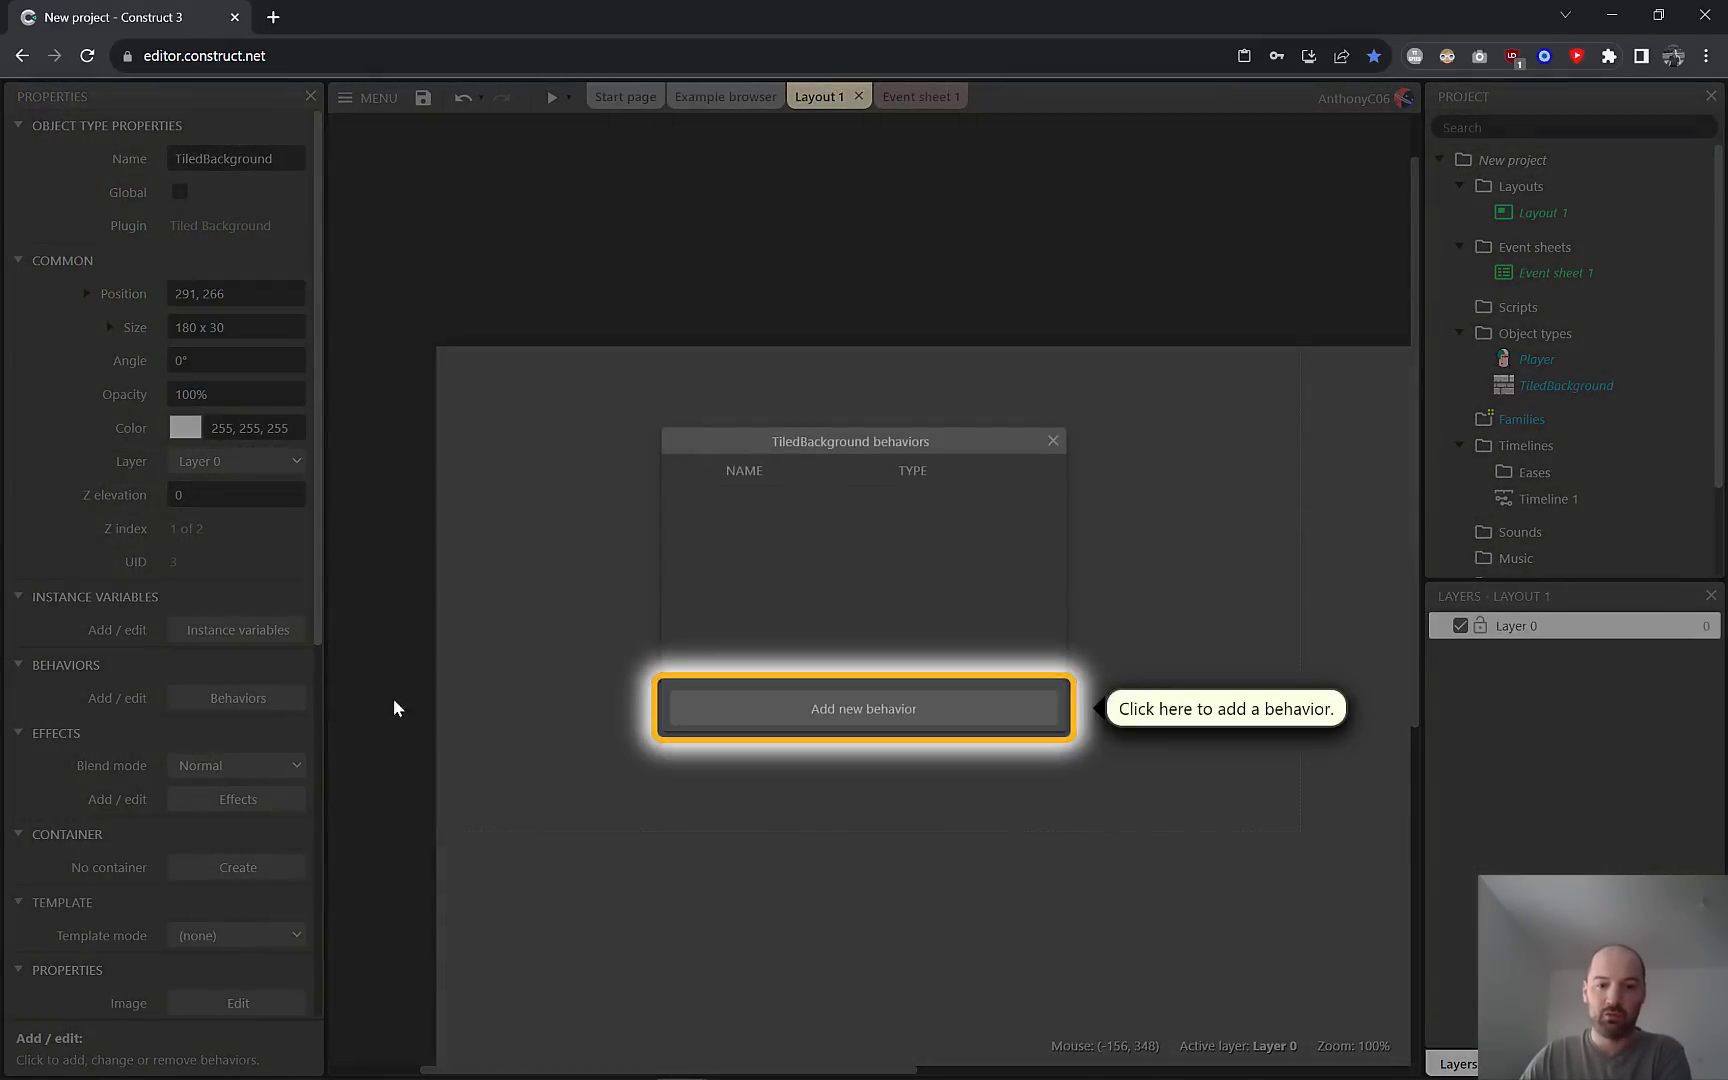
left_click(797, 712)
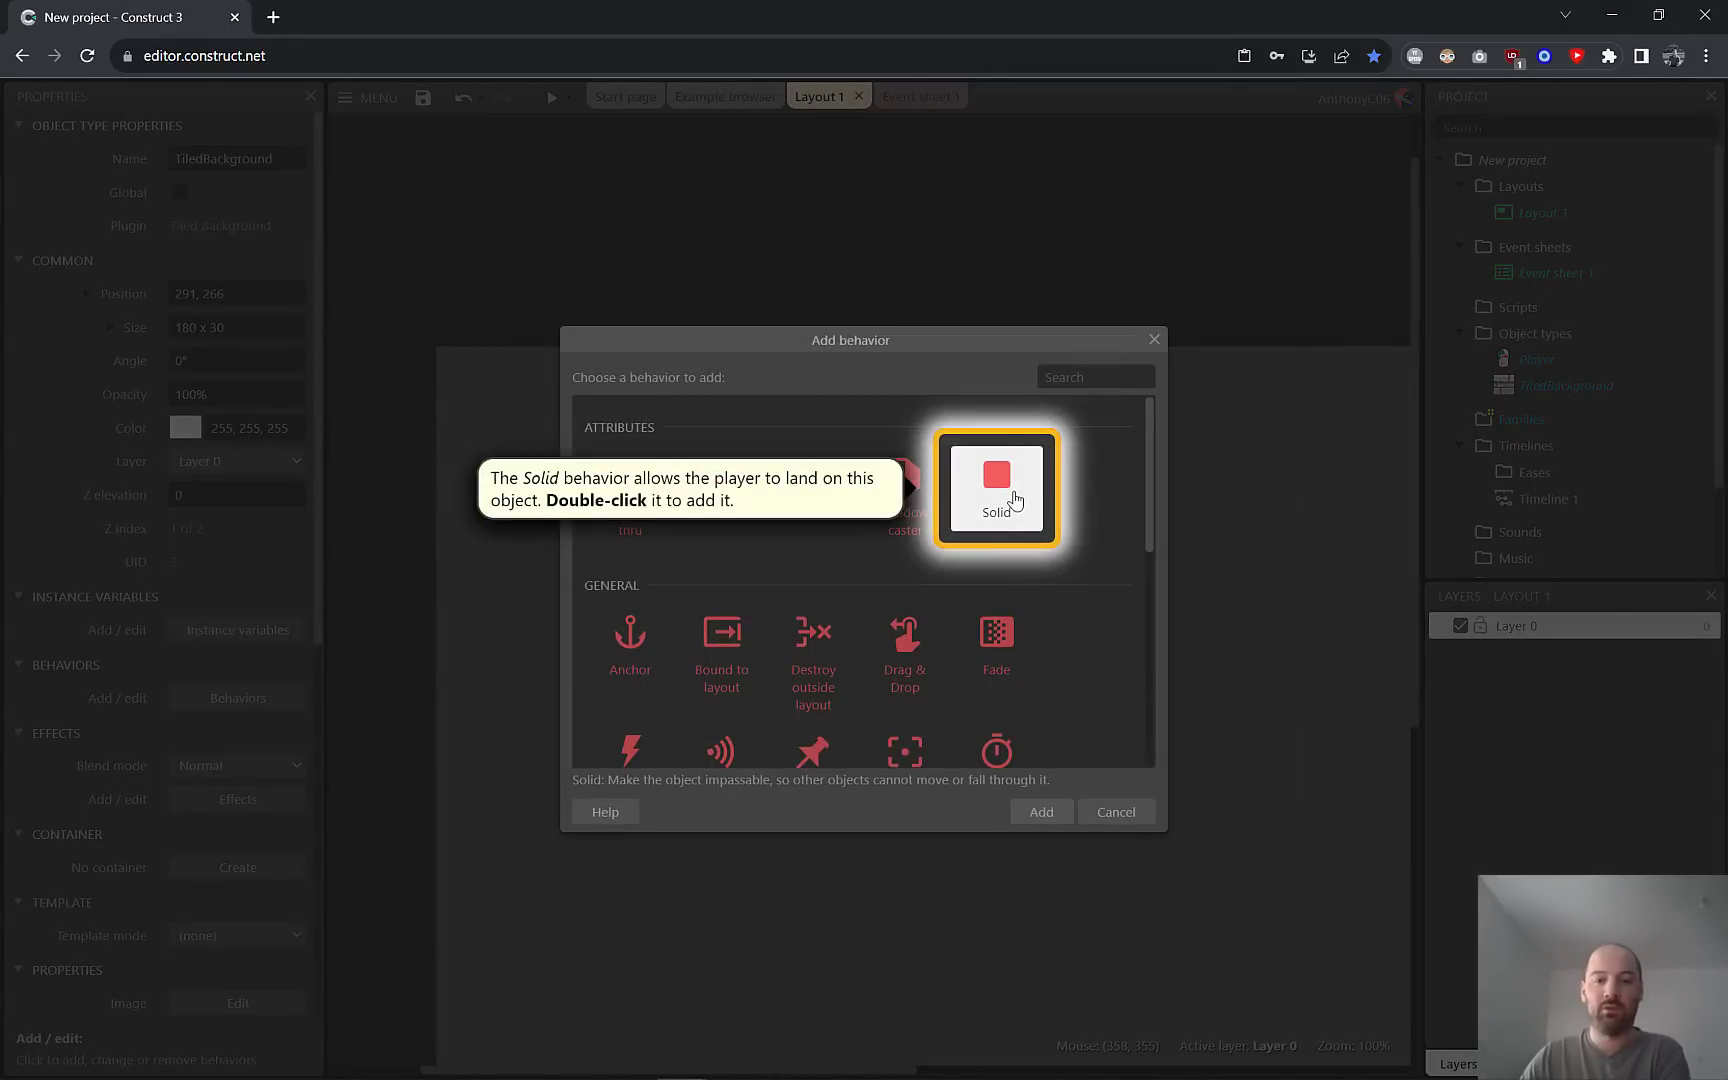
double_click(1012, 497)
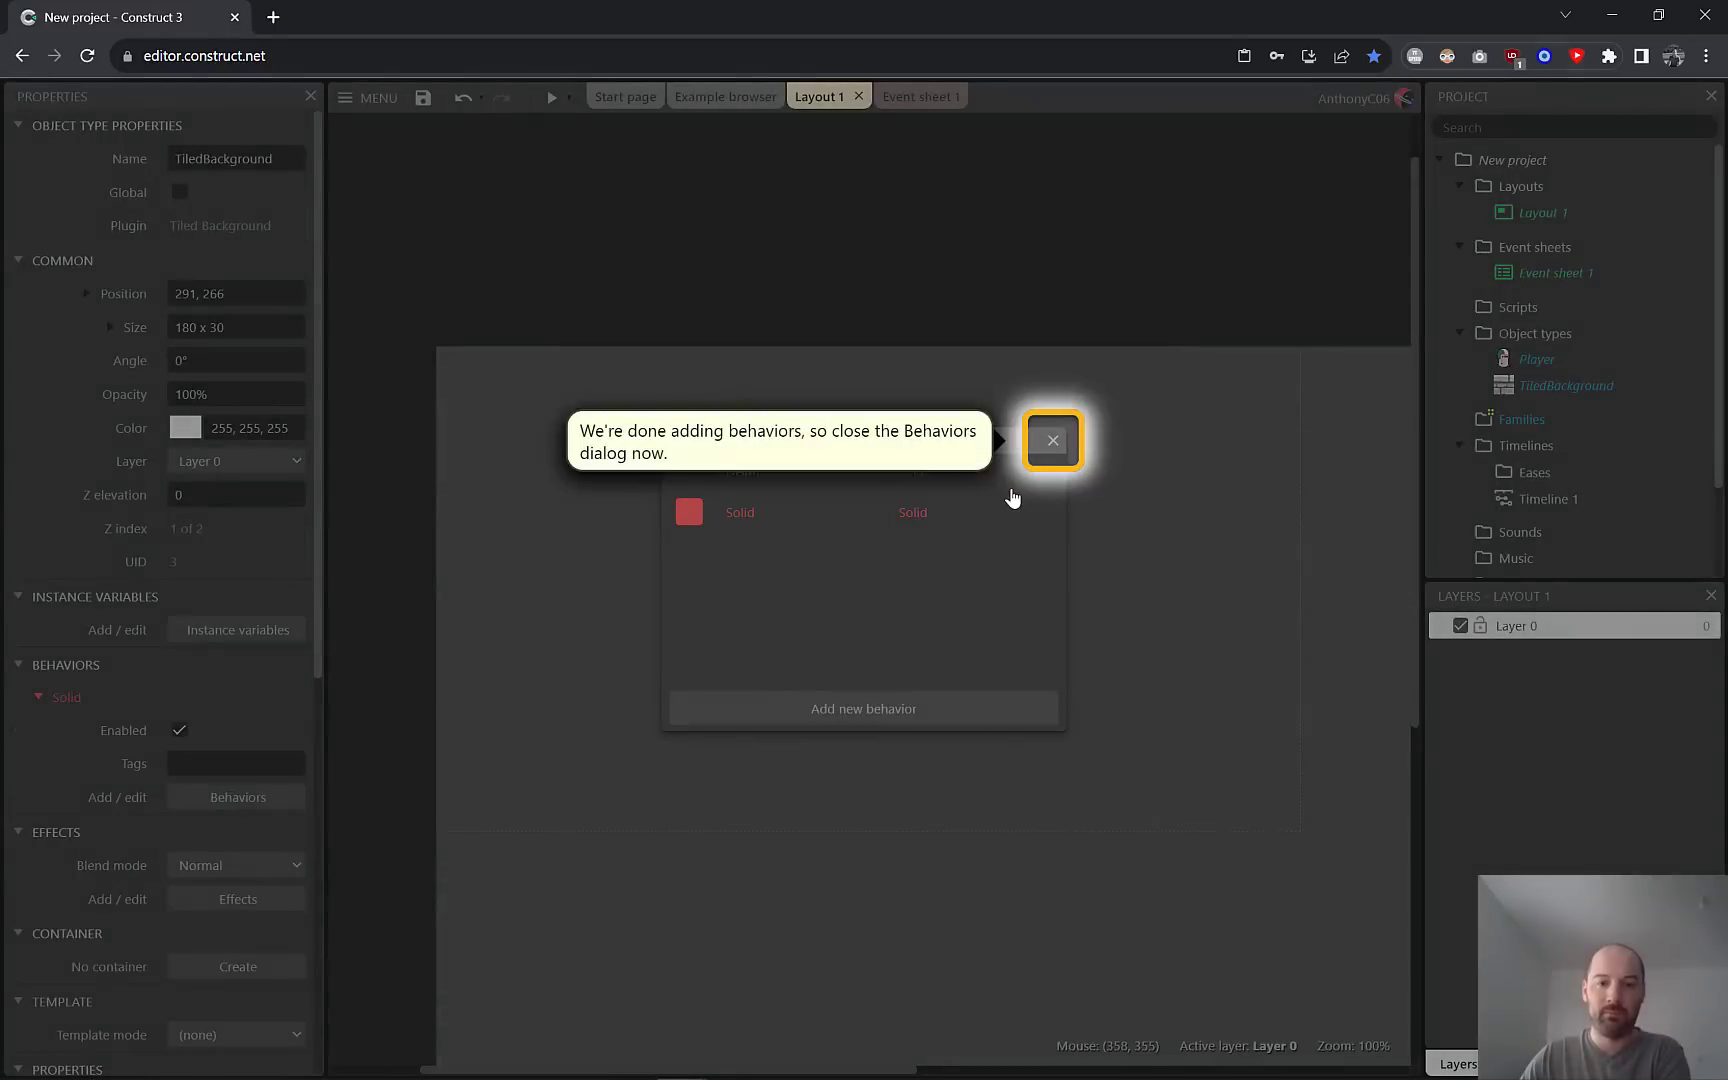
left_click(1052, 442)
left_click(962, 648)
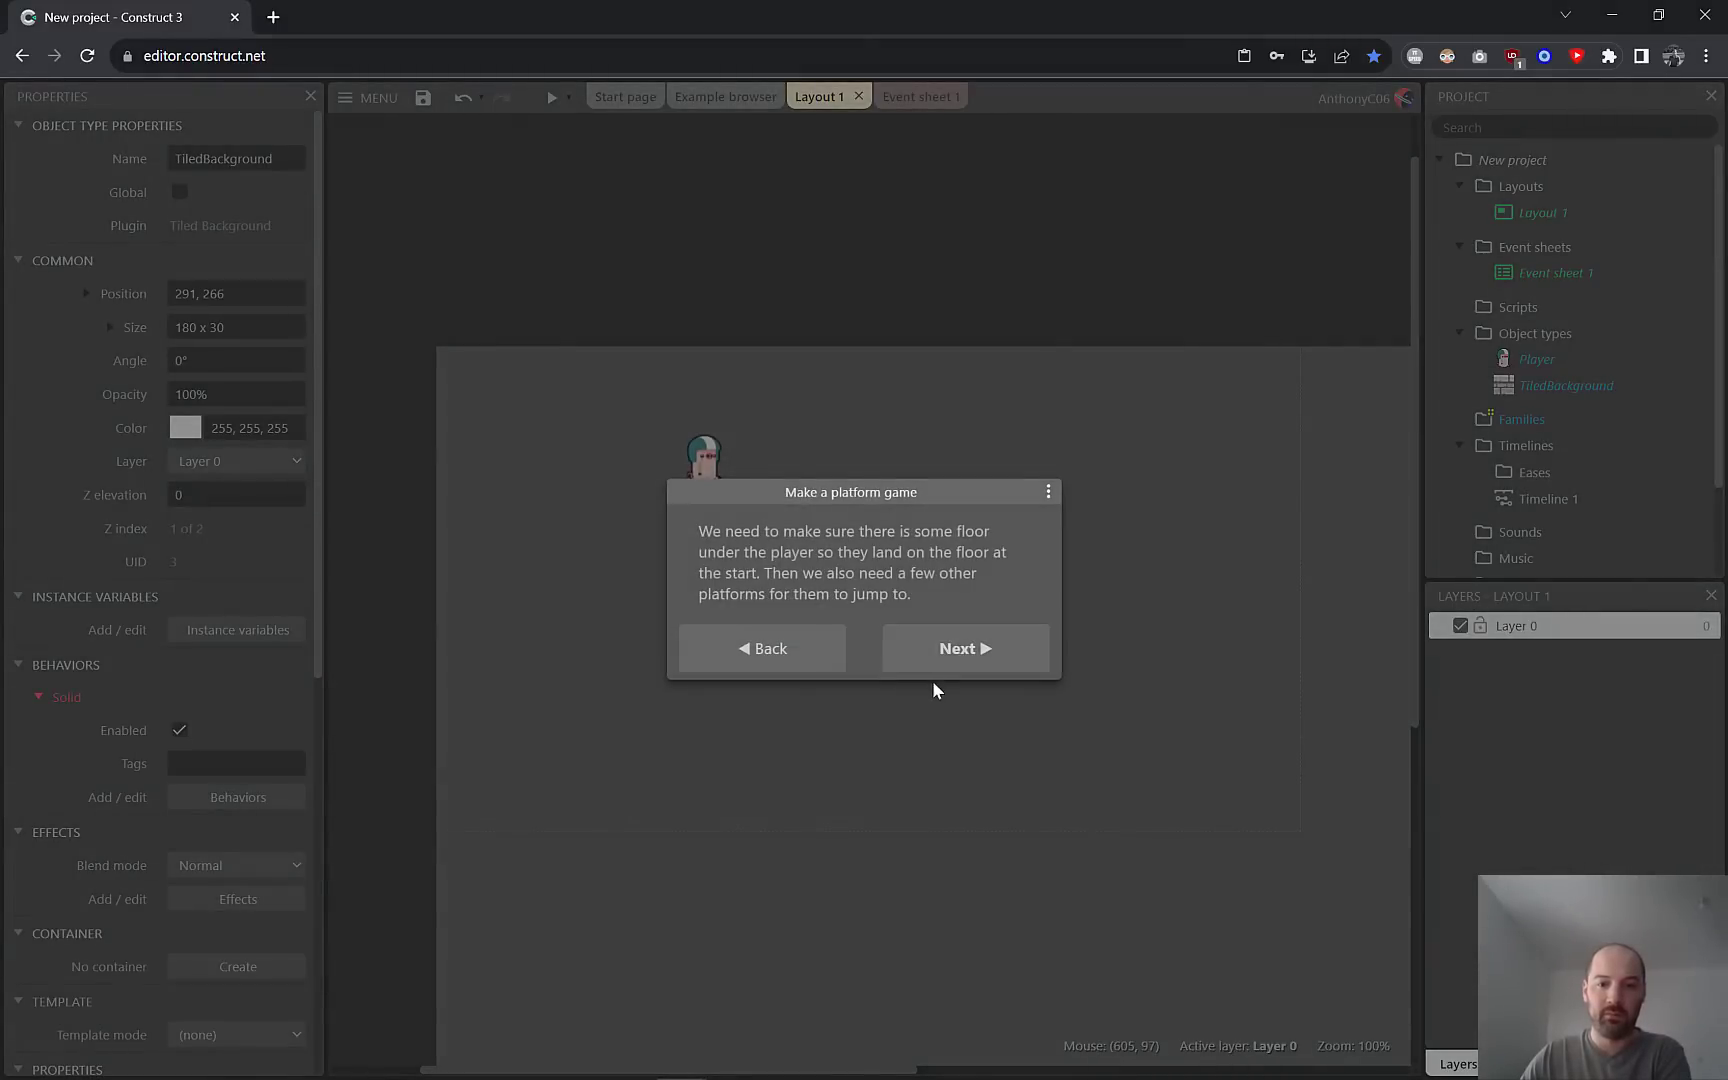
Continue to the level design stage and extend both ends of the brick platform to about 495 x 30, starting at about 80, 266.
left_click(945, 650)
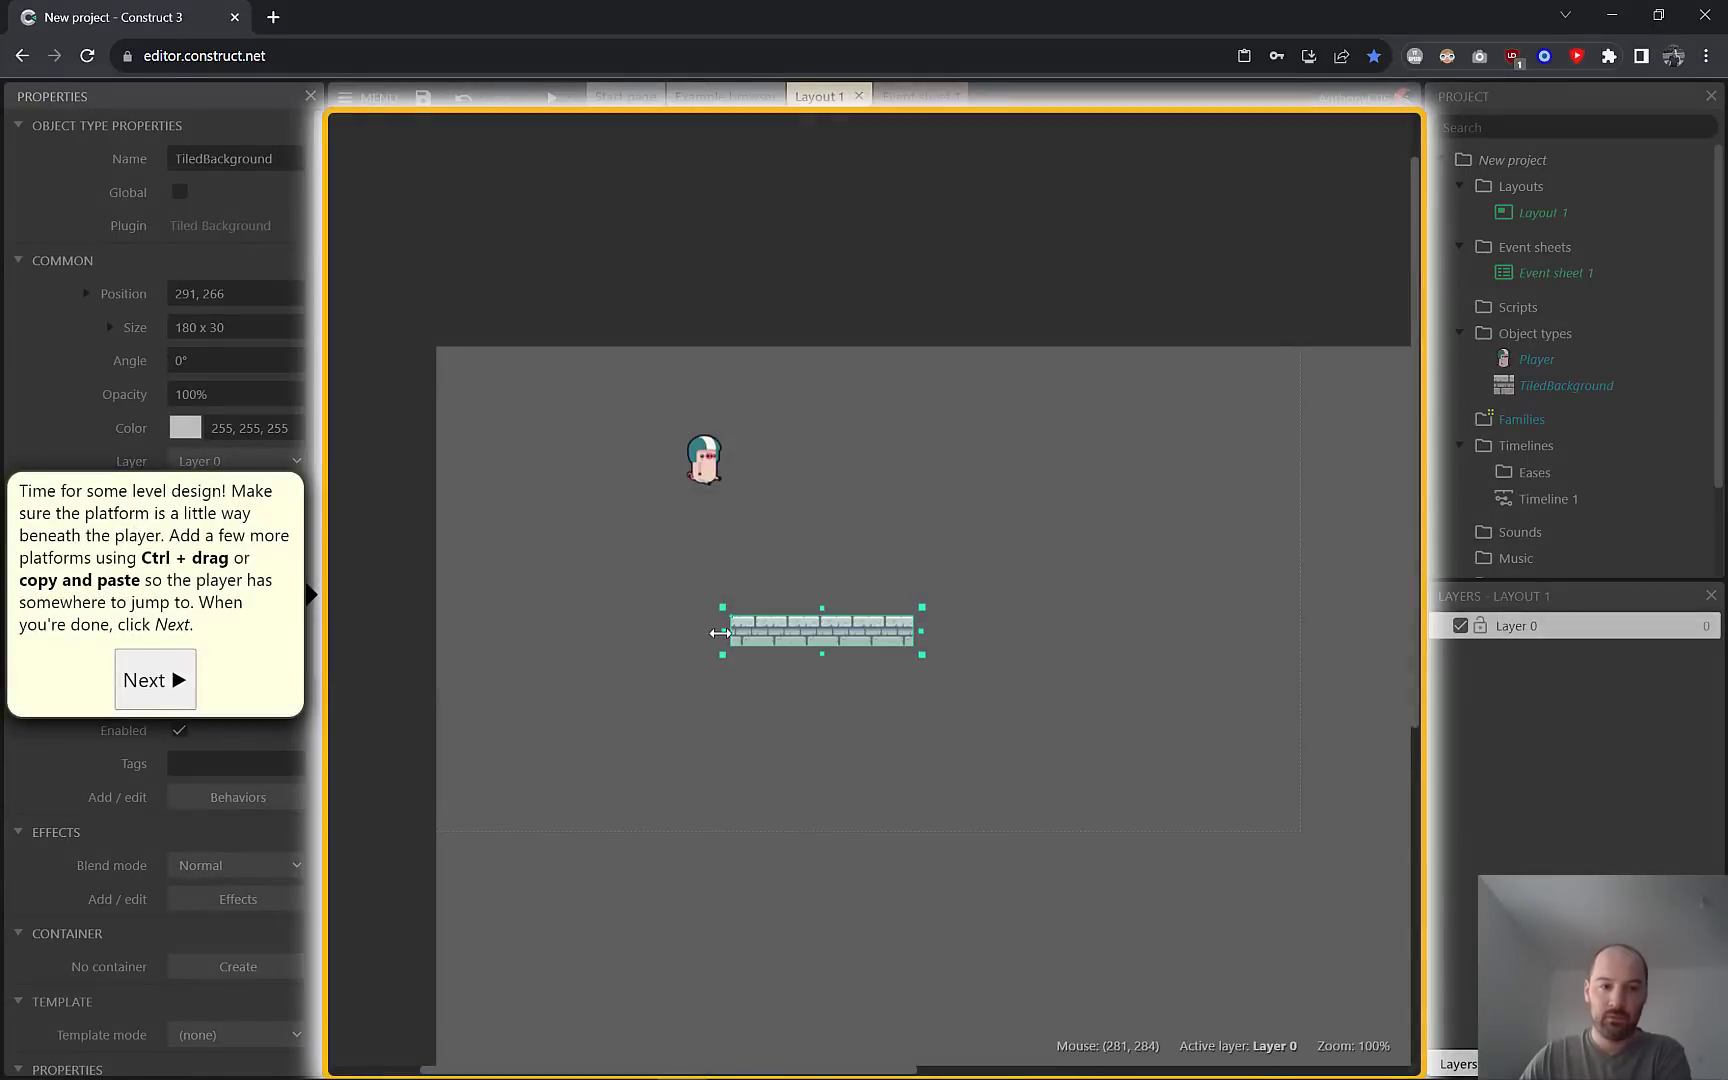
left_click_drag(720, 633, 500, 629)
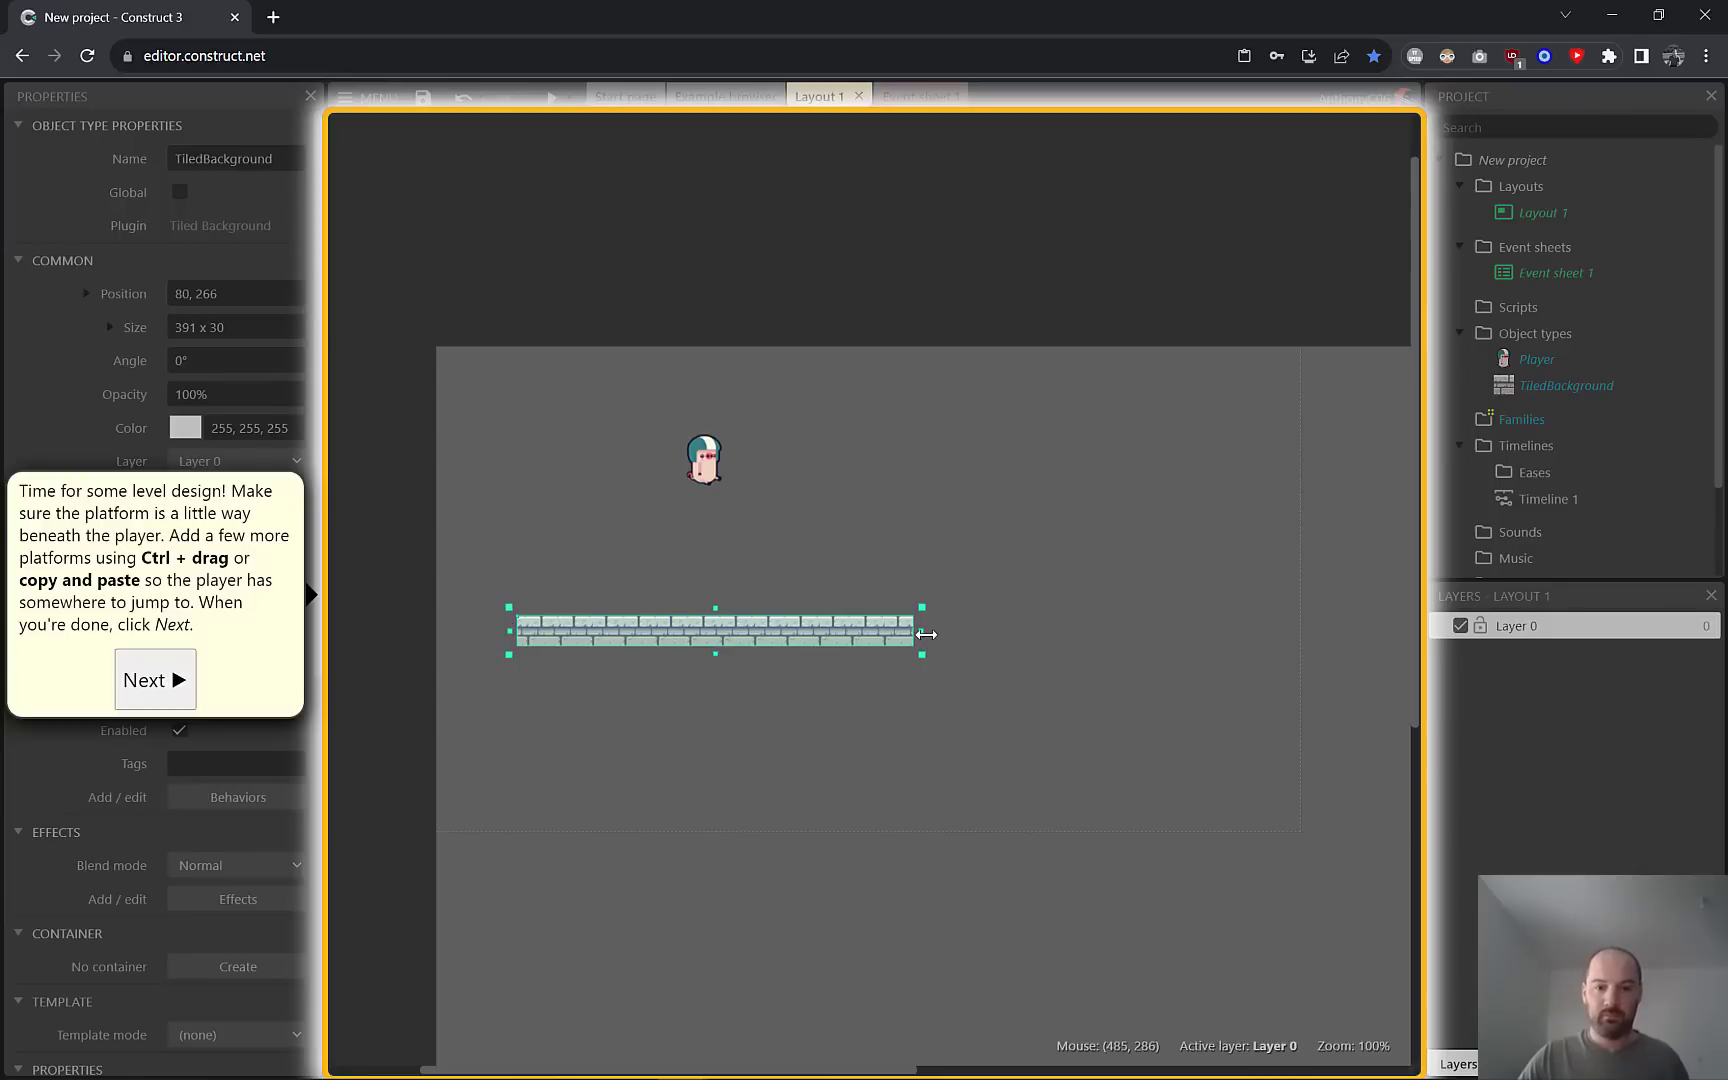
left_click_drag(929, 634, 1033, 633)
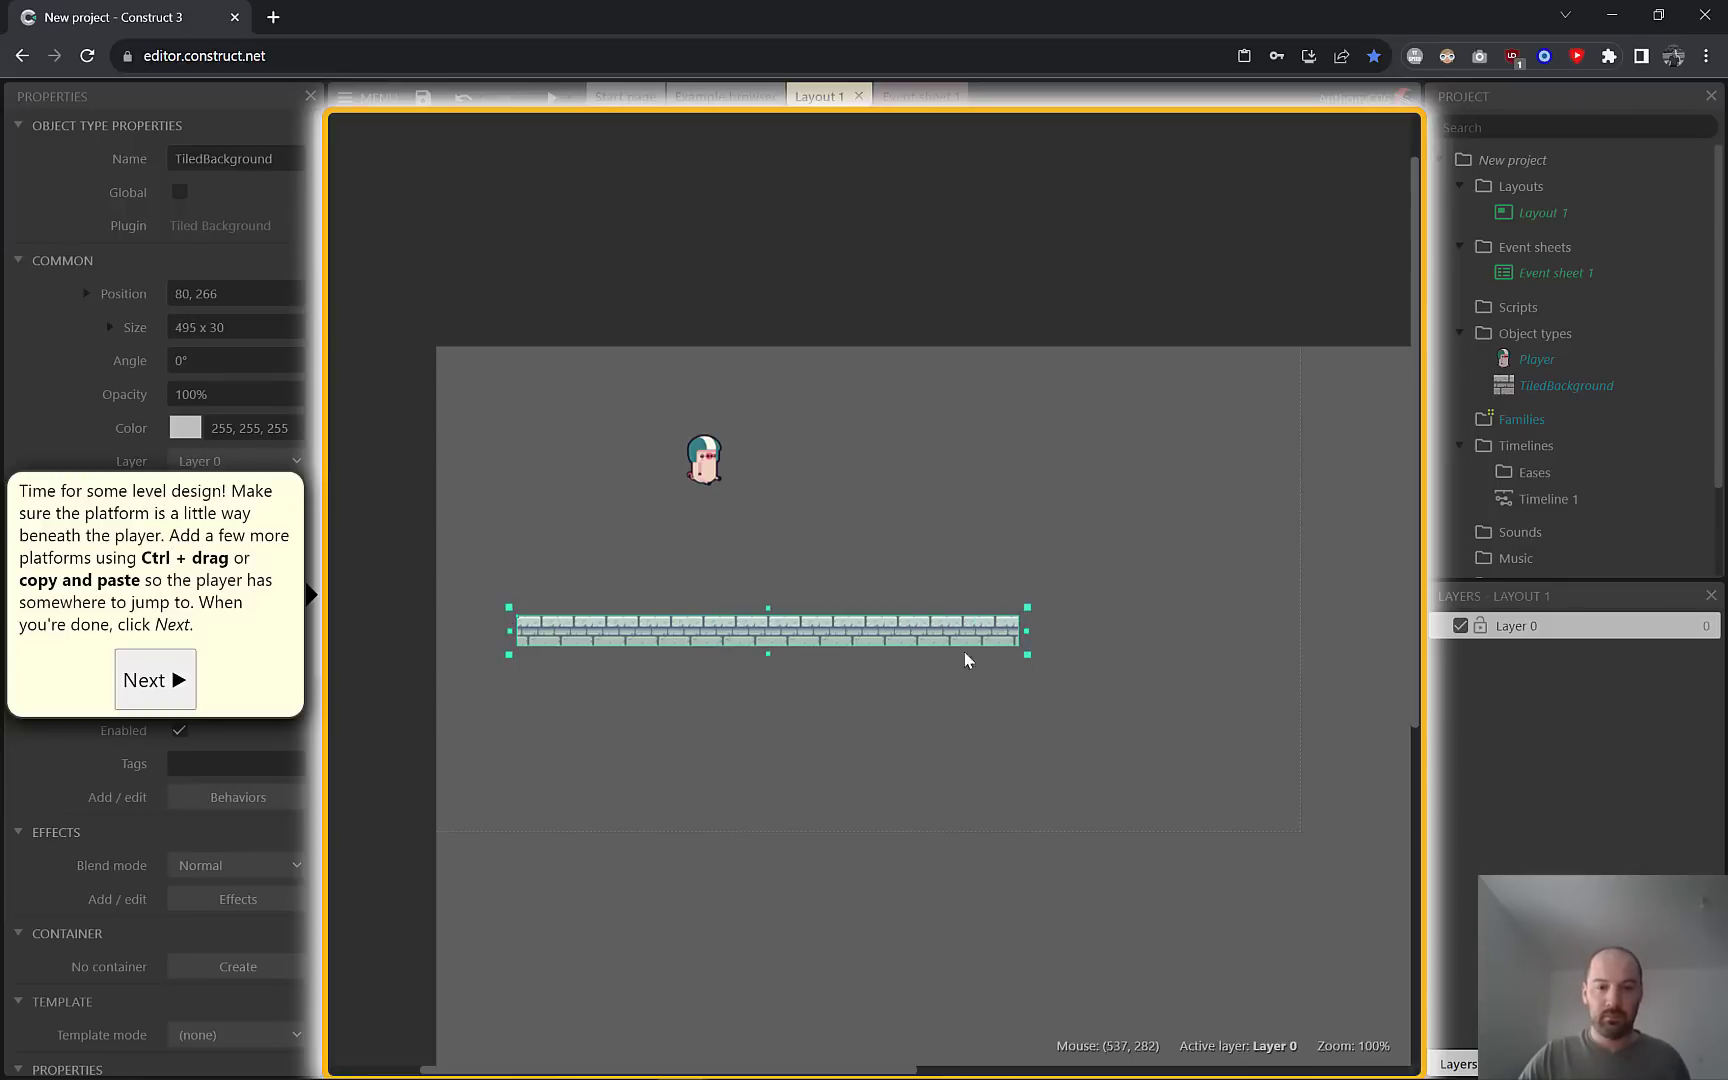
Paste a copy of the brick platform and position it at about 568, 159, beyond and above the first one.
left_click(937, 713)
scroll(1220, 597, "right", 2)
scroll(1100, 500, "right", 5)
key("ctrl+v")
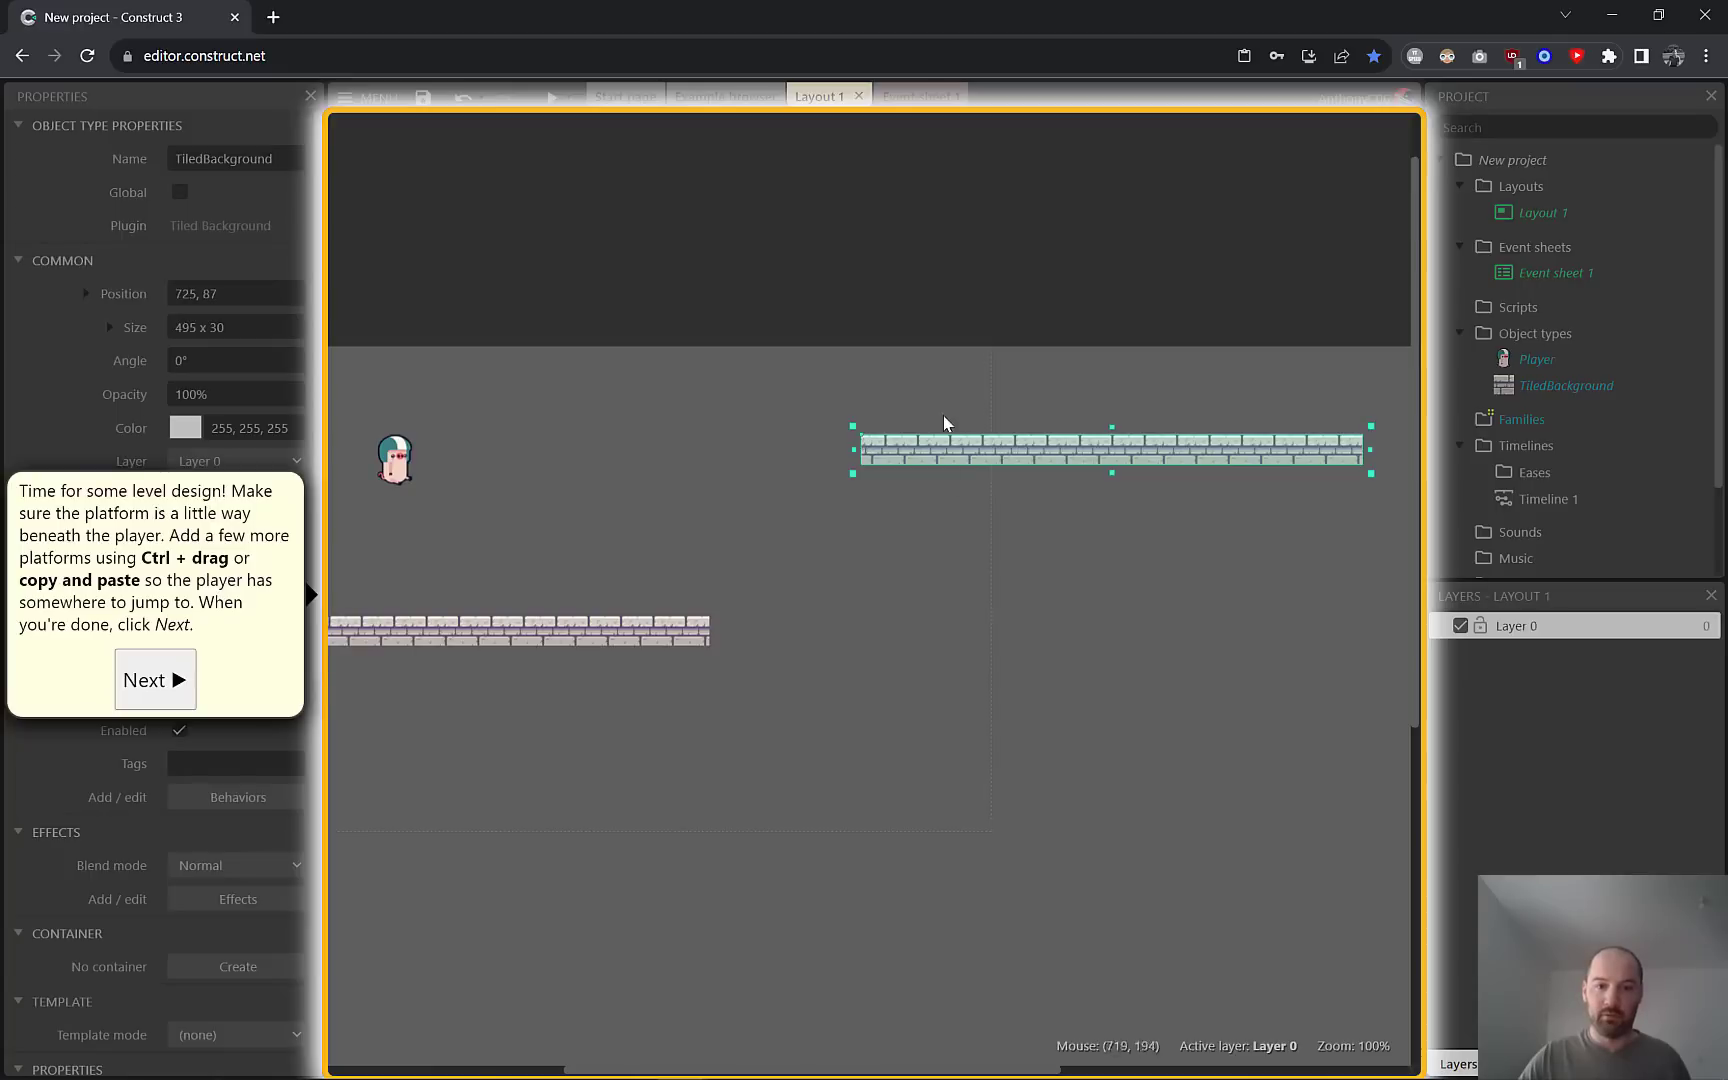
left_click_drag(958, 448, 796, 536)
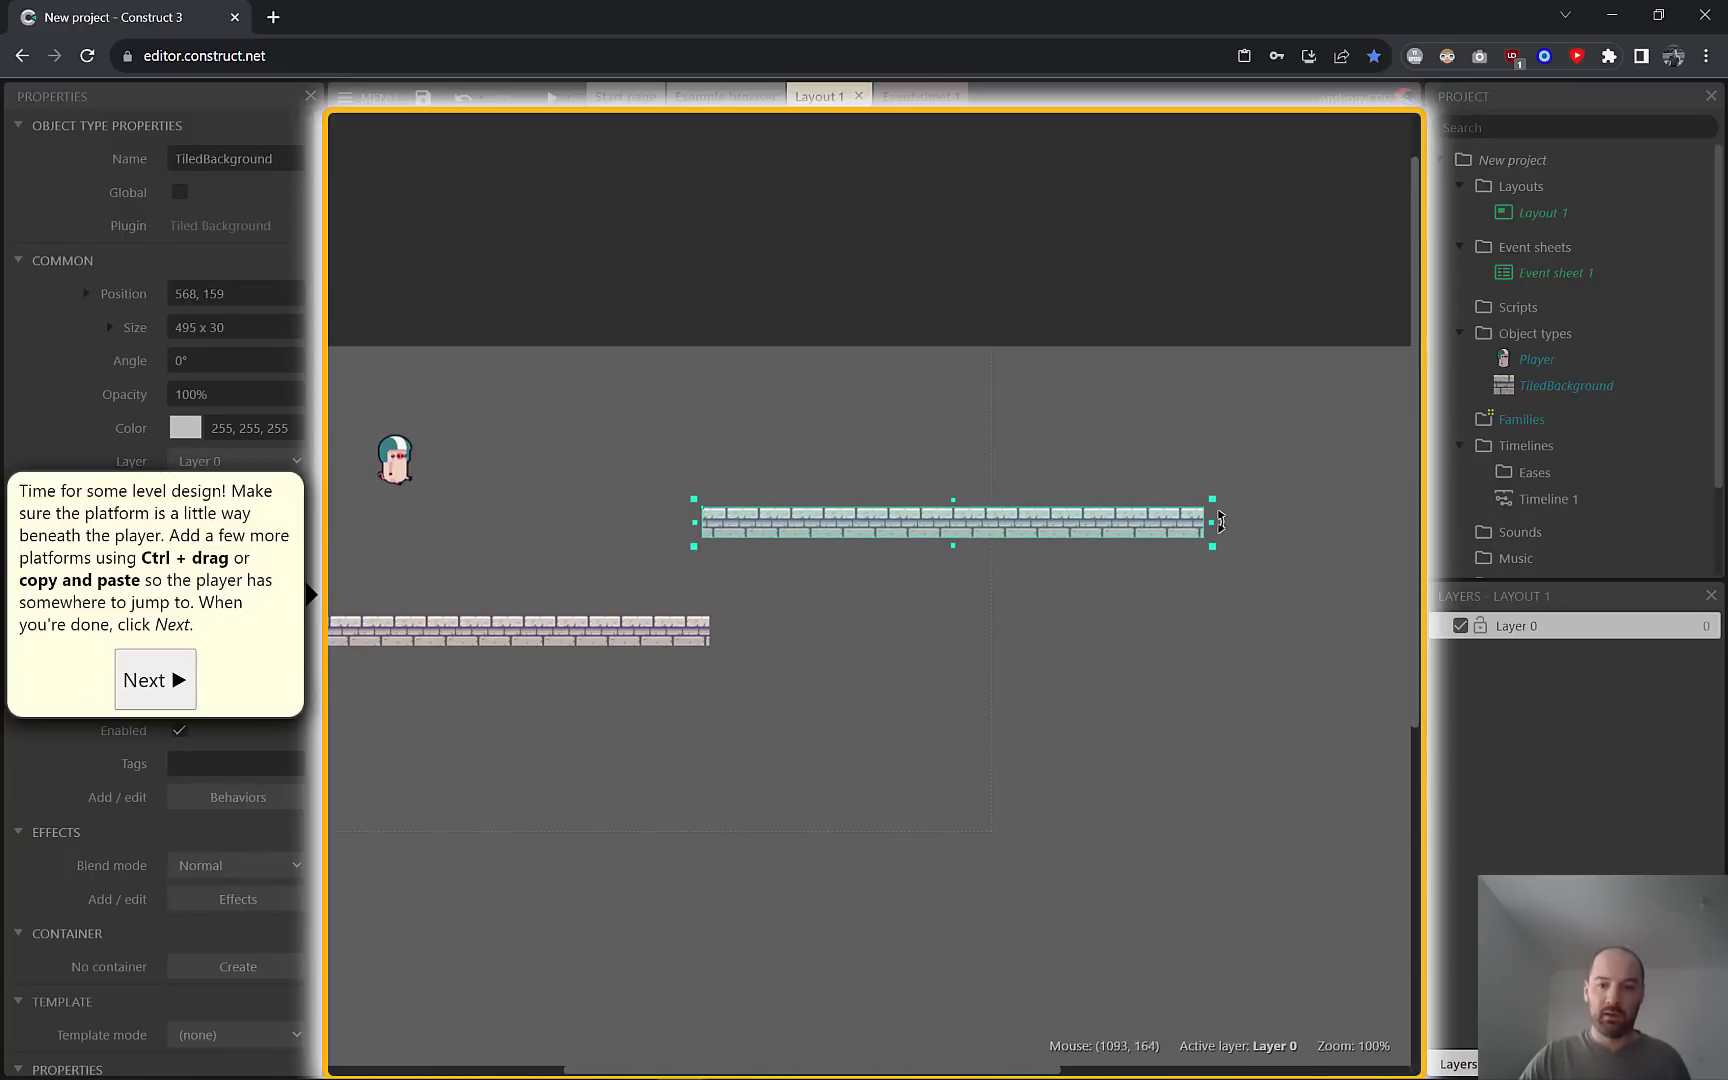
Shorten the second brick platform to about 210 x 30 and paste a copy of it at about 799, 68, farther along and higher.
left_click_drag(1212, 522, 929, 518)
key("ctrl+c")
key("ctrl+v")
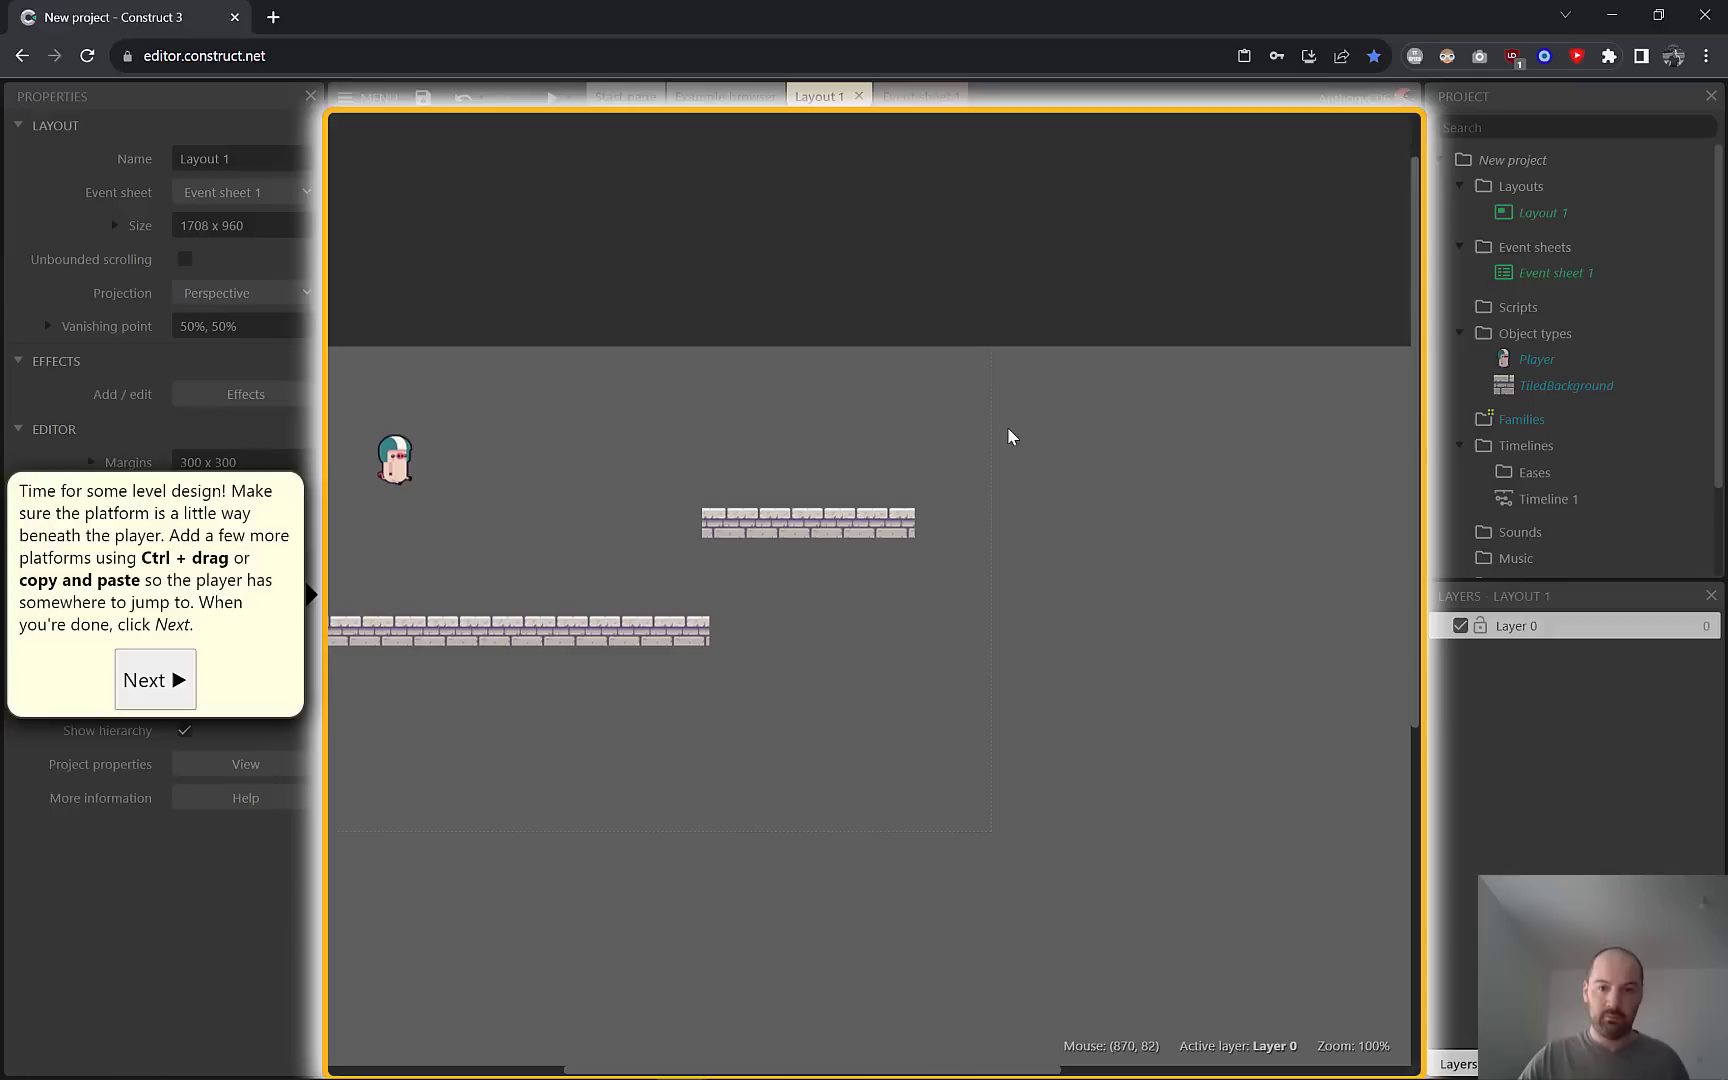
left_click(949, 399)
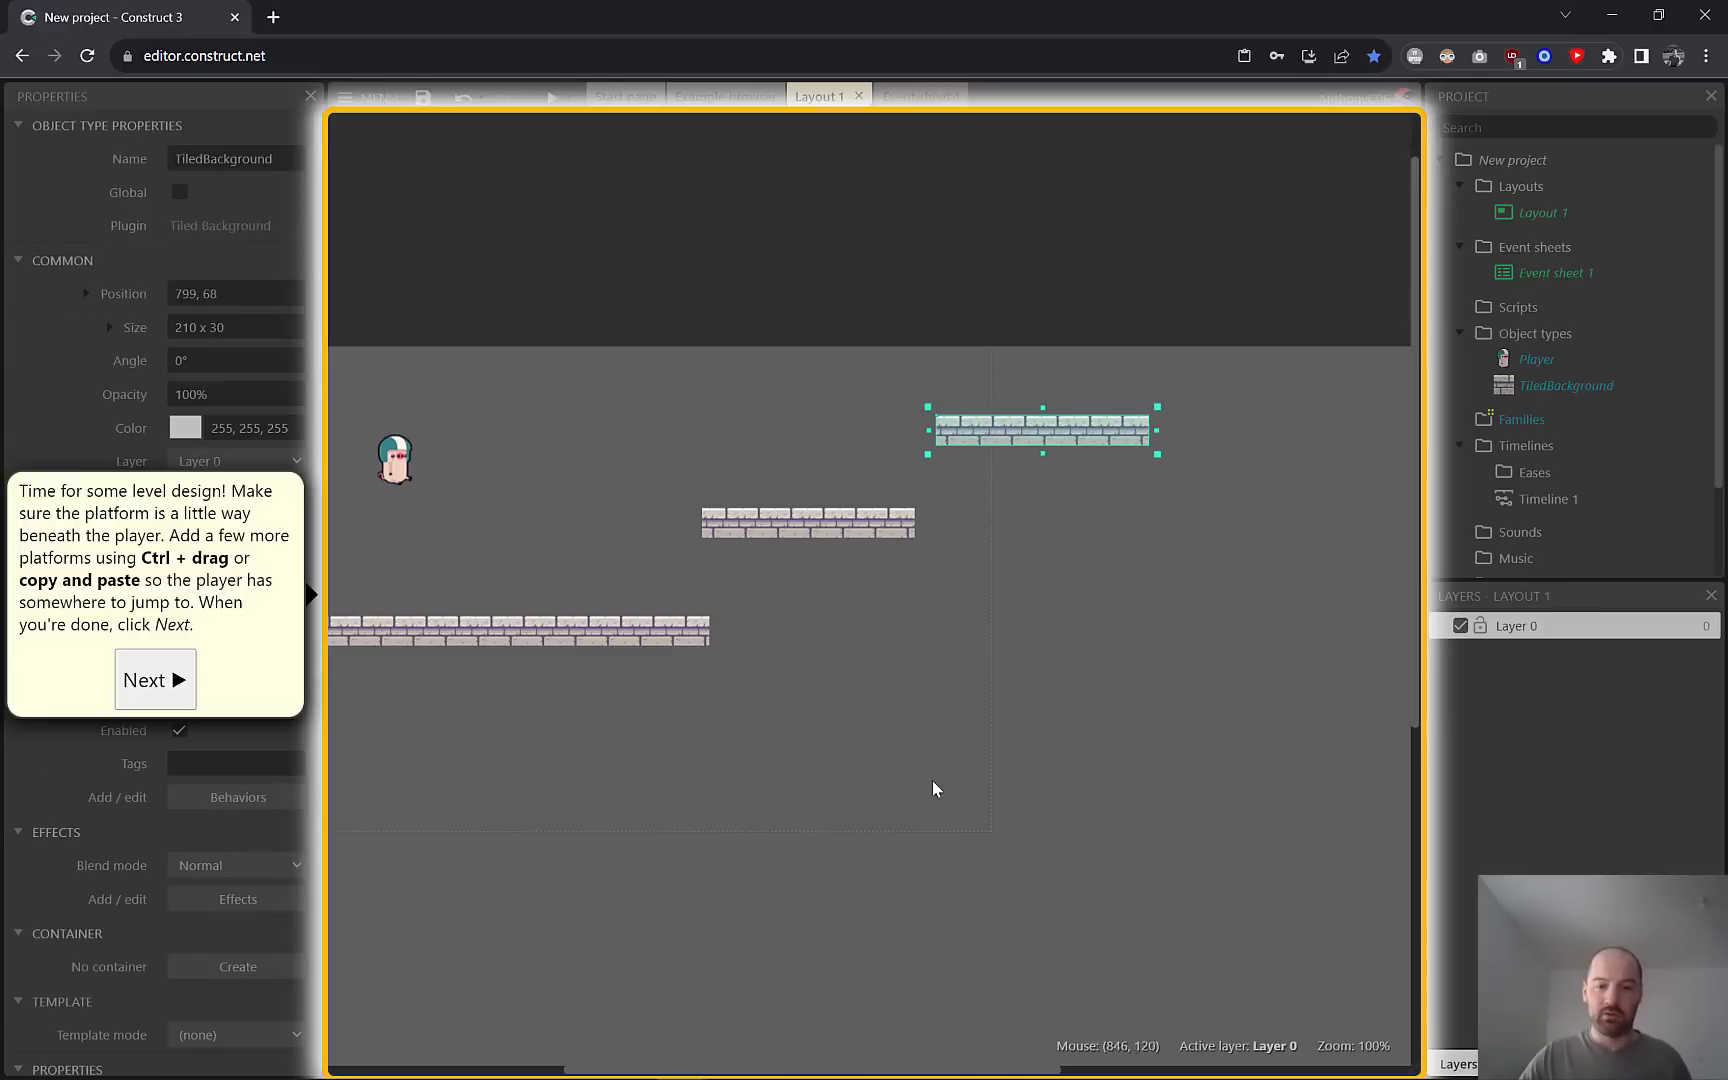
middle_click_drag(756, 725, 995, 725)
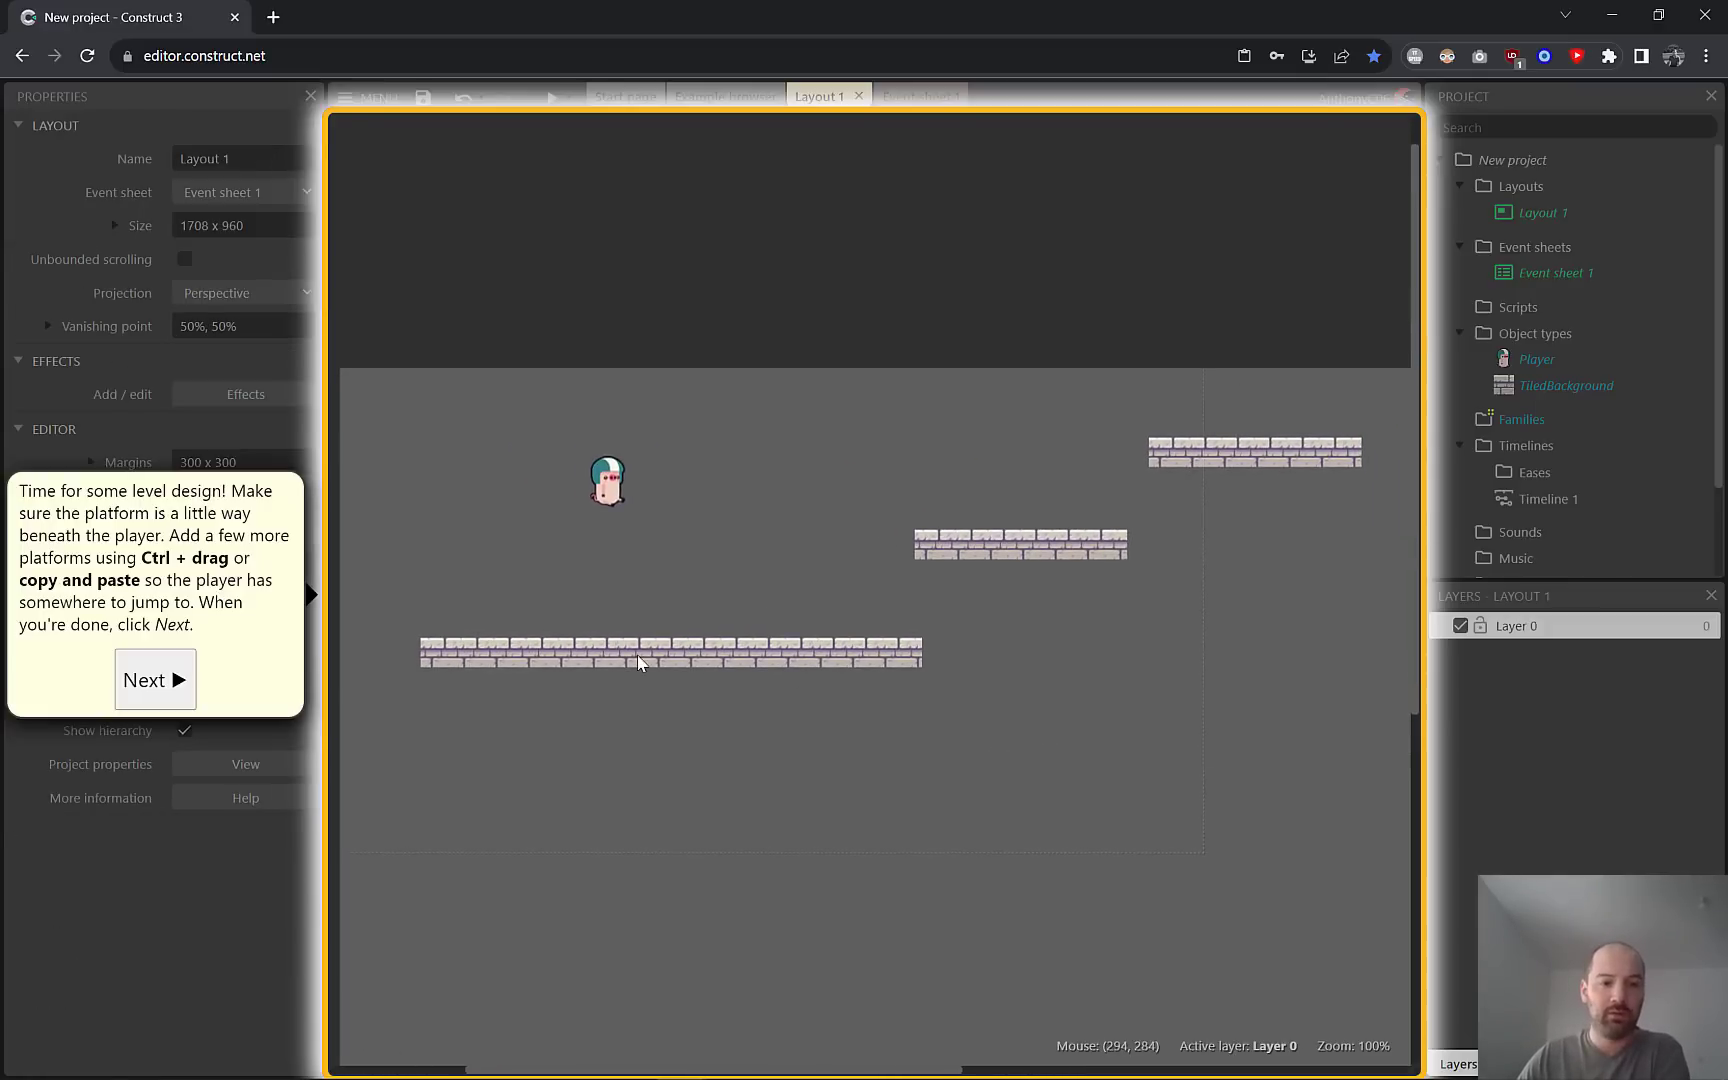
Finish the level design stage and preview the game, running the player back and forth along the lowest platform.
left_click(185, 677)
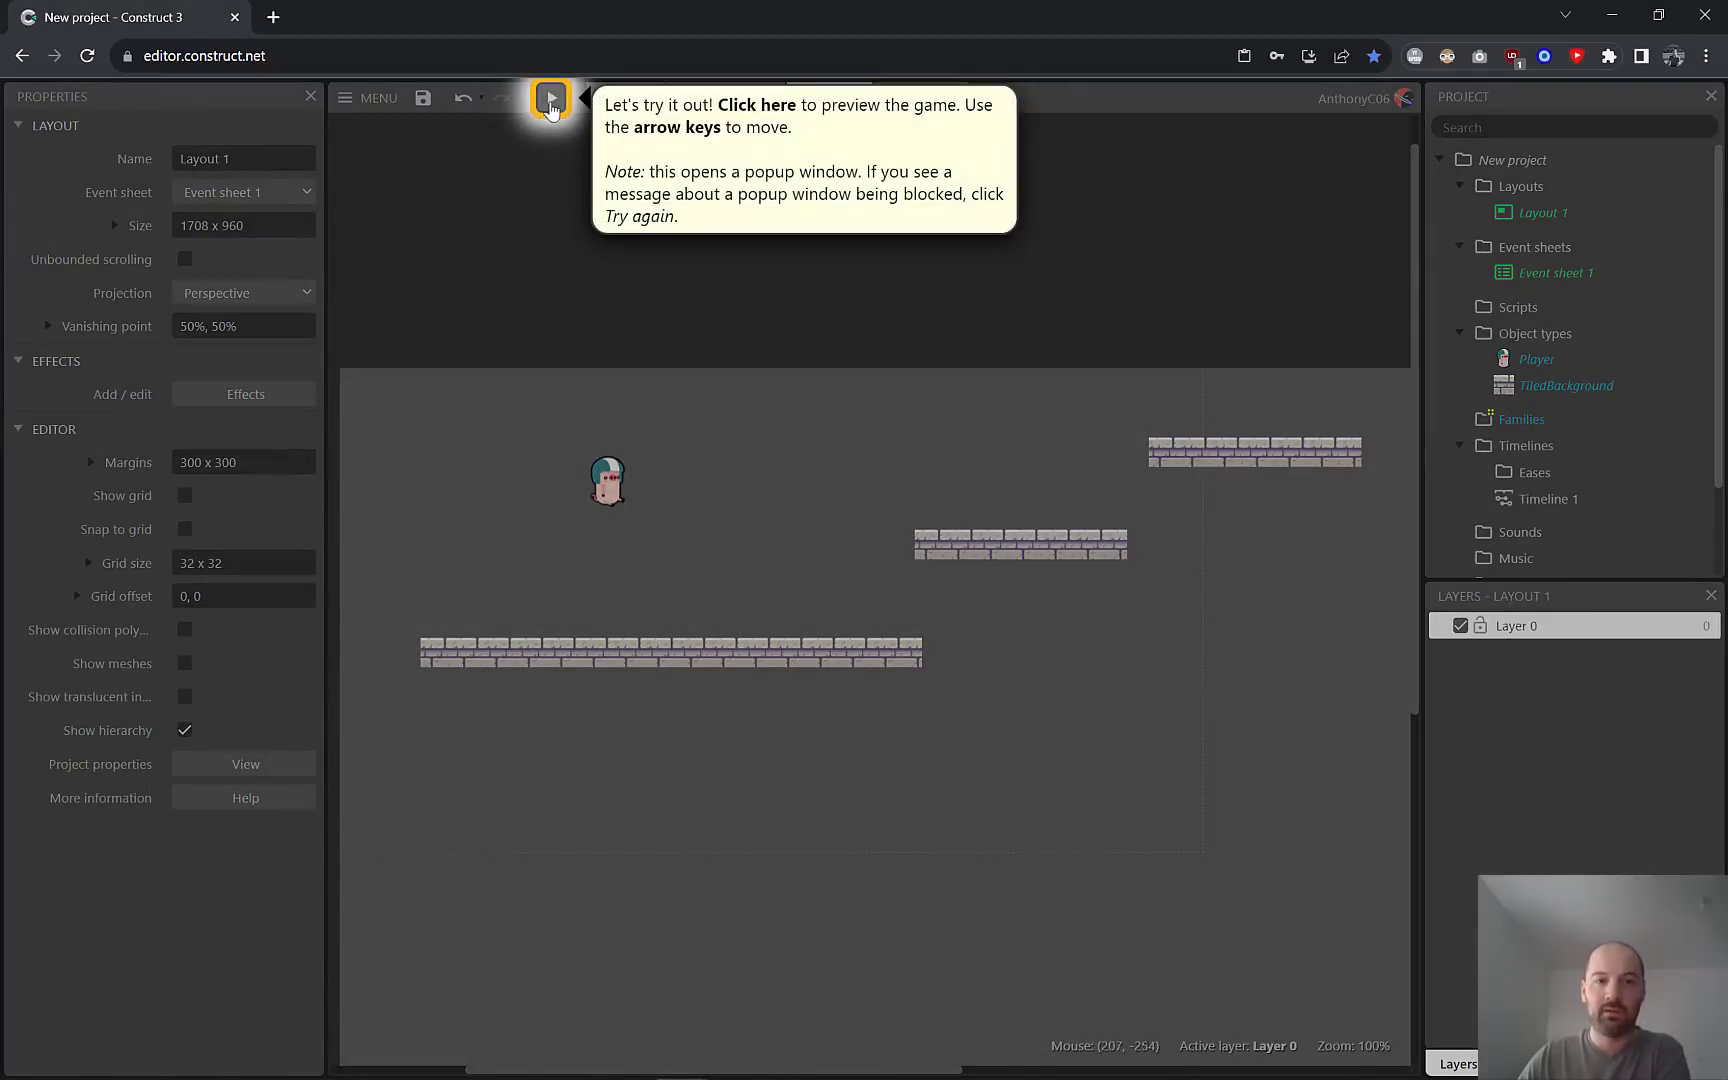
left_click(551, 98)
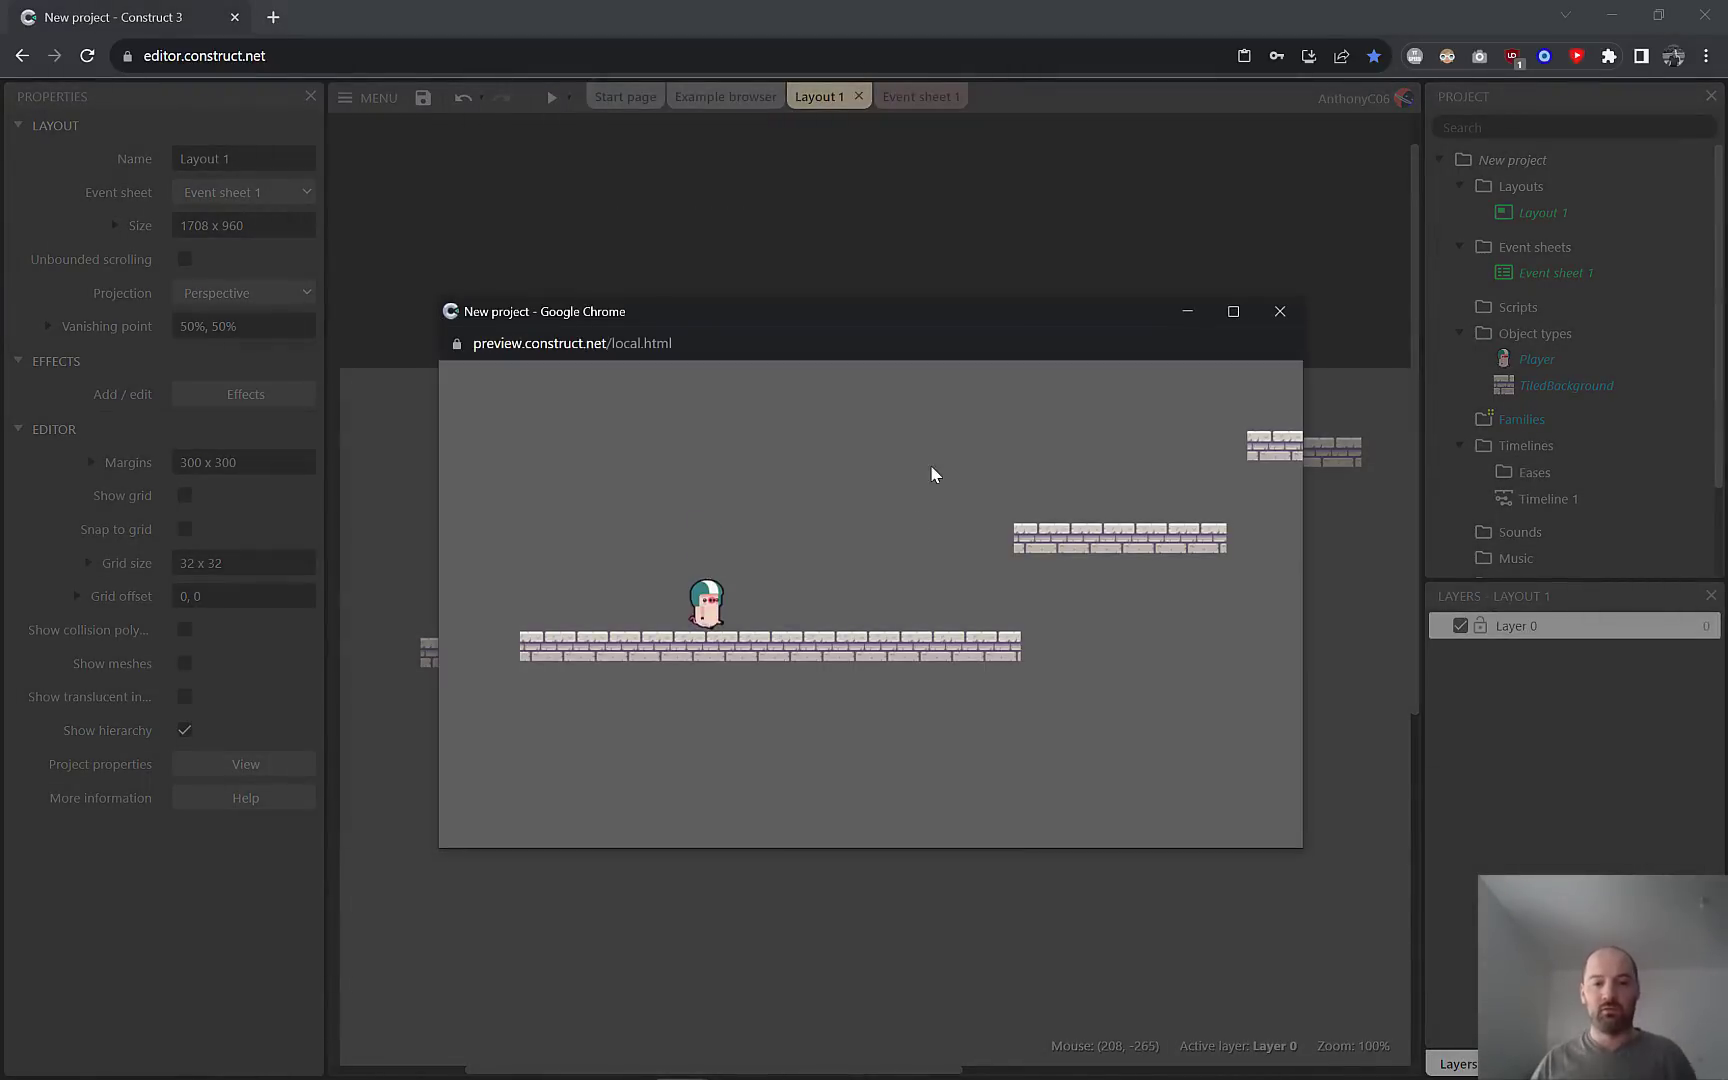
key("Right")
key("Left")
key("Right")
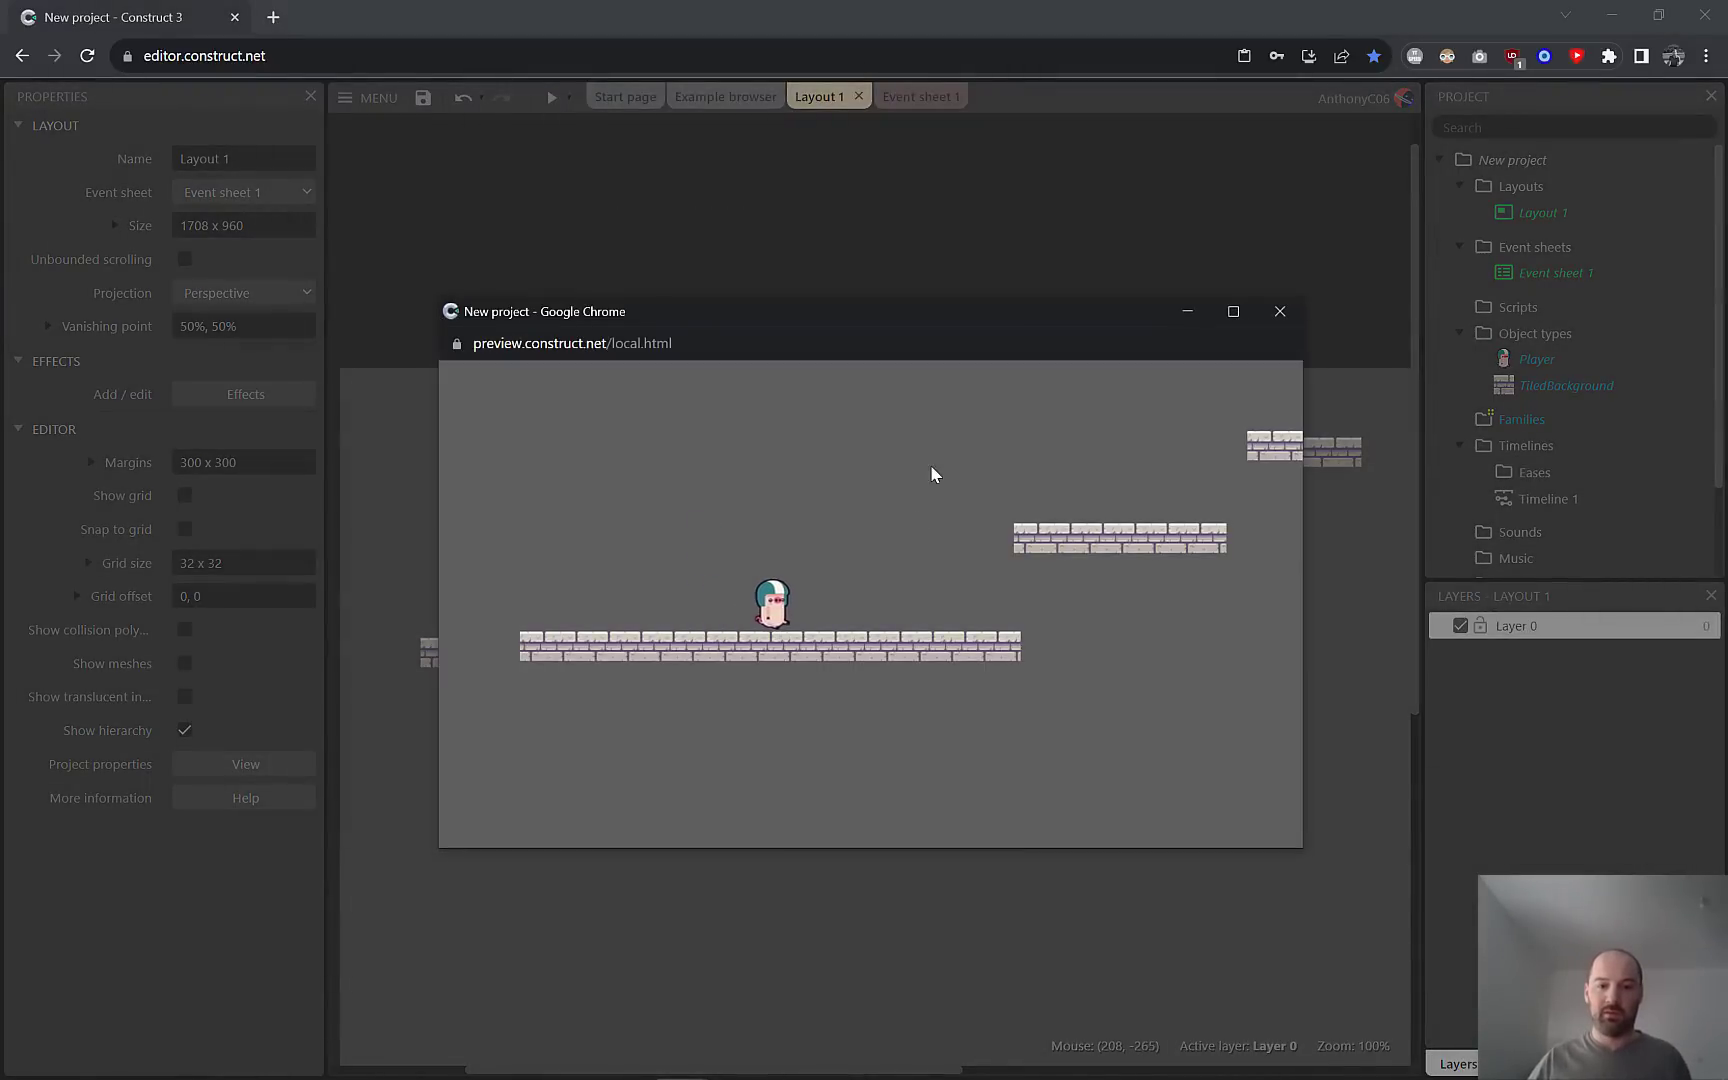
key("Left")
key("Right")
key("Left")
key("Left")
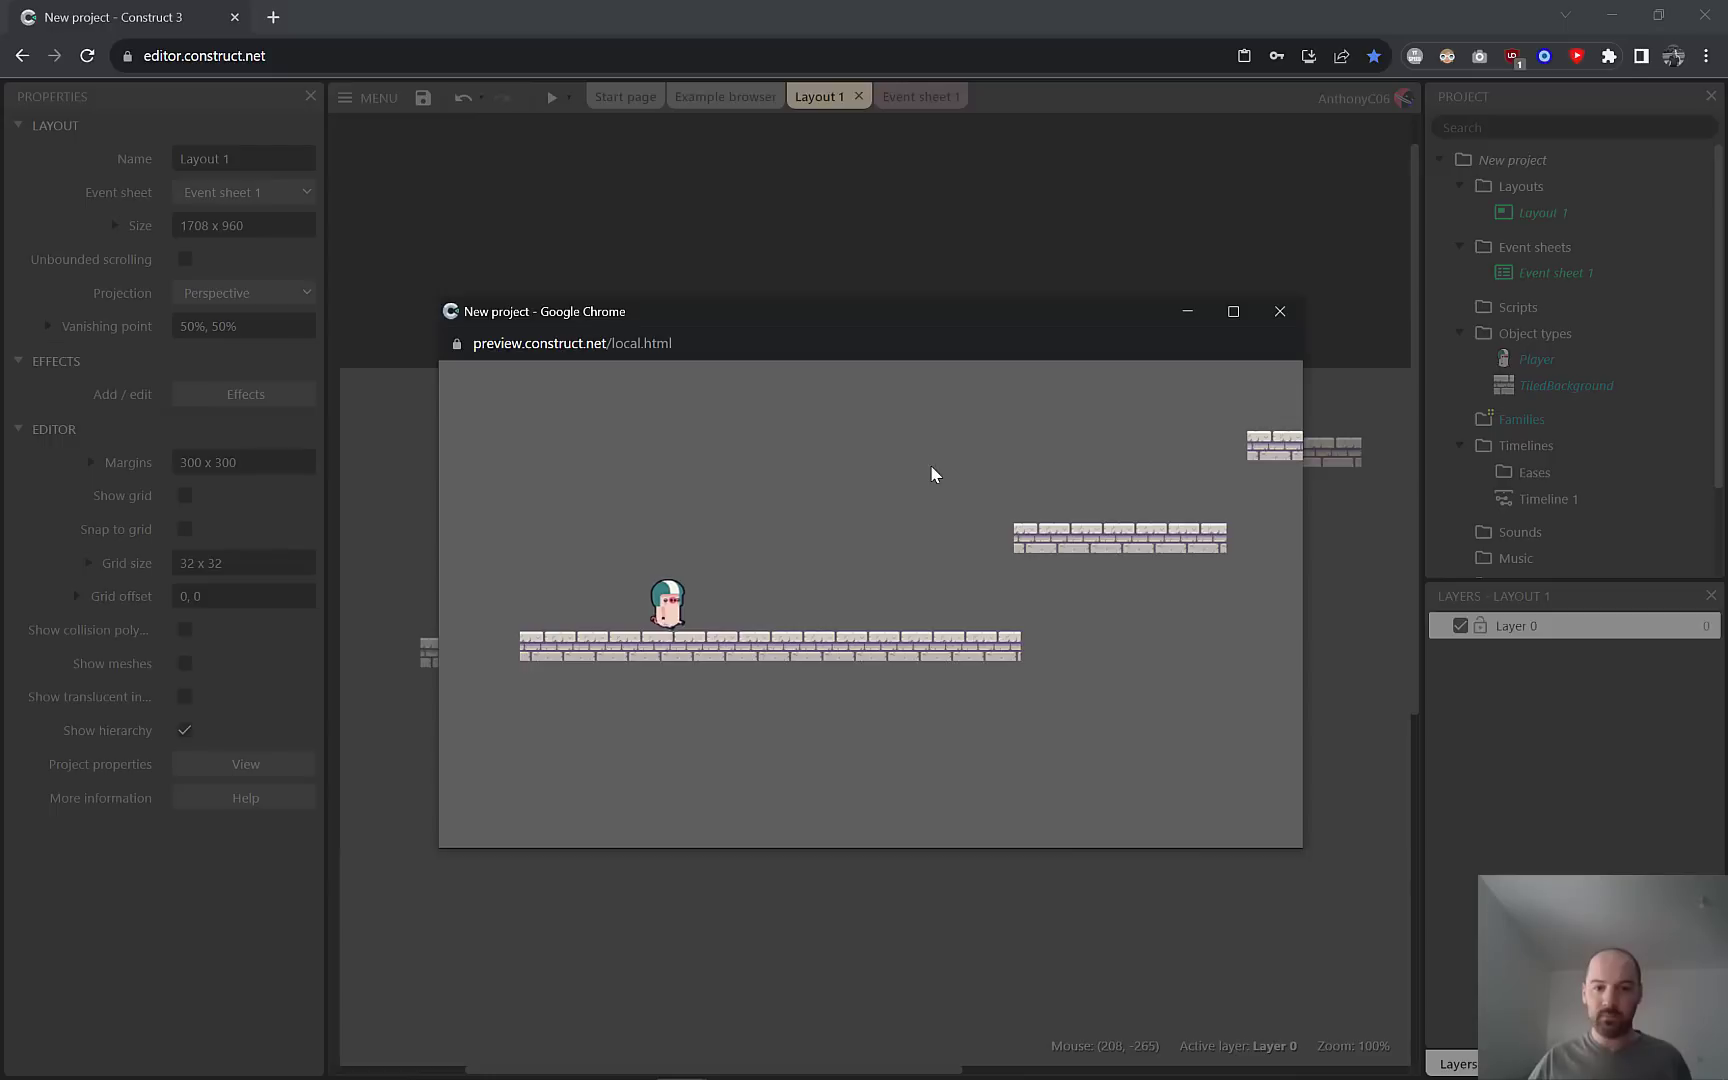
Test jumping the player up to the higher platforms in the preview and close the preview window.
key("Right")
key("Up")
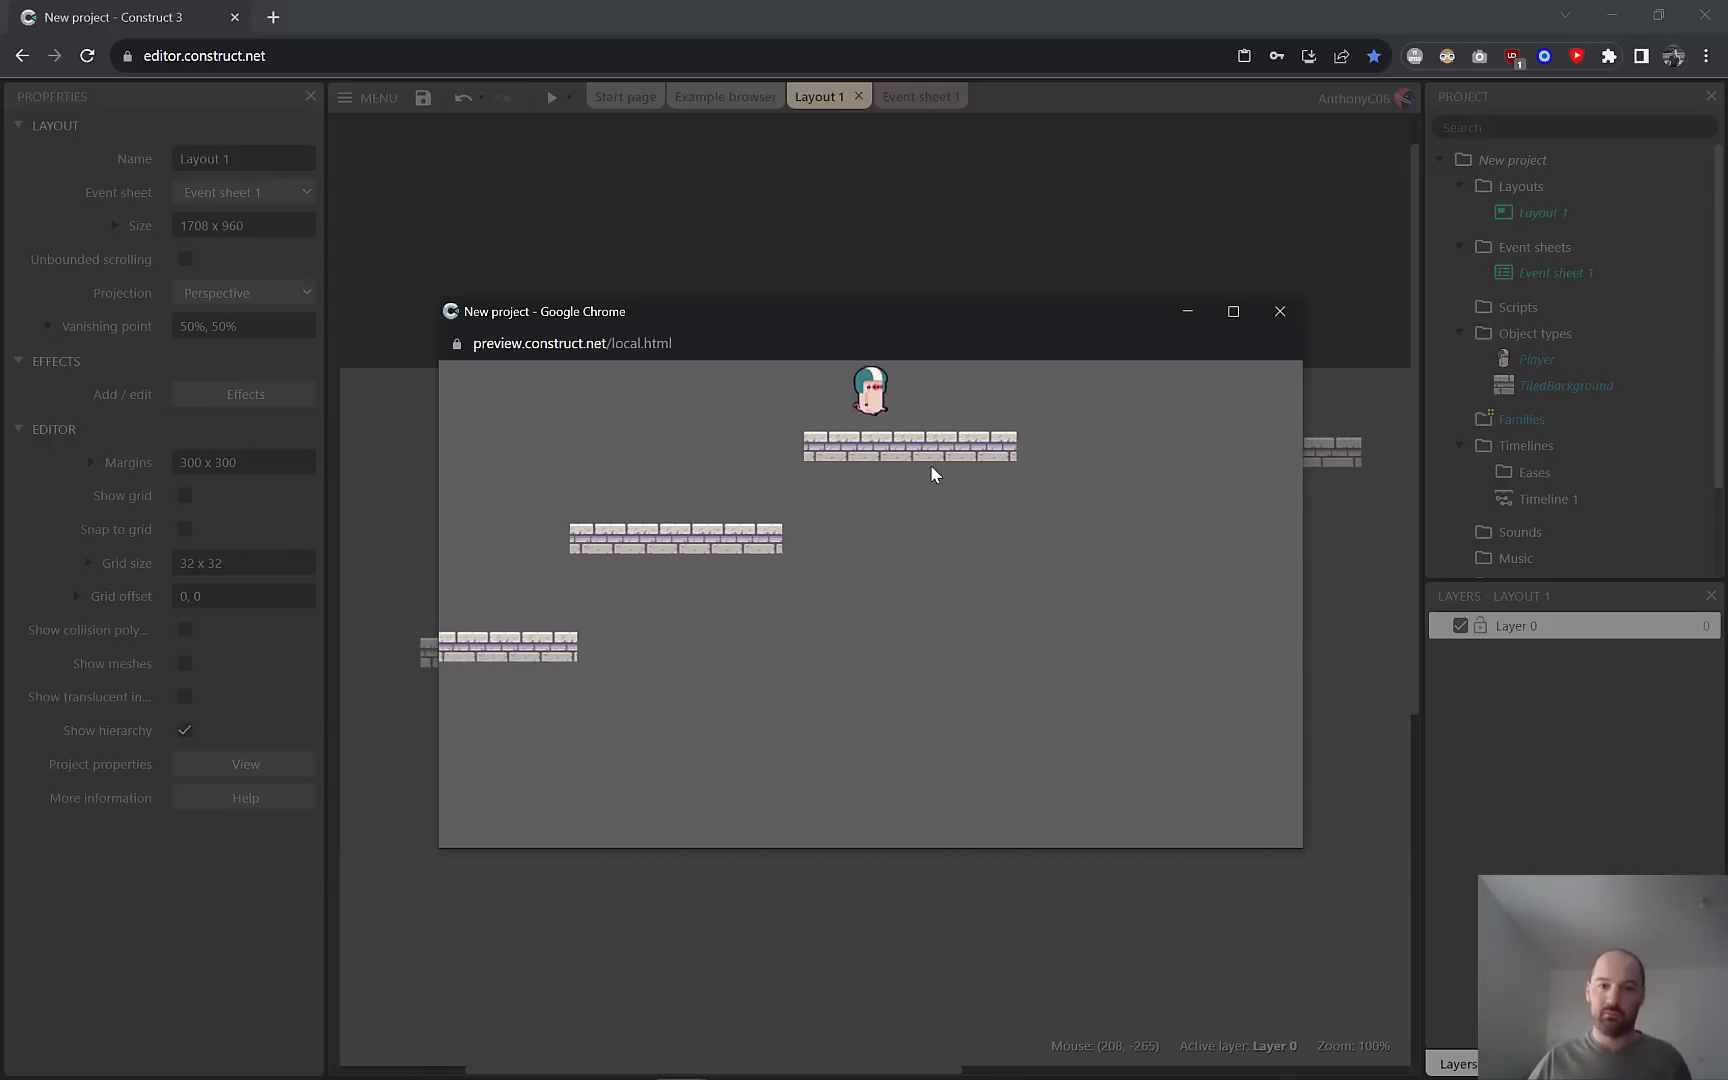
key("Left")
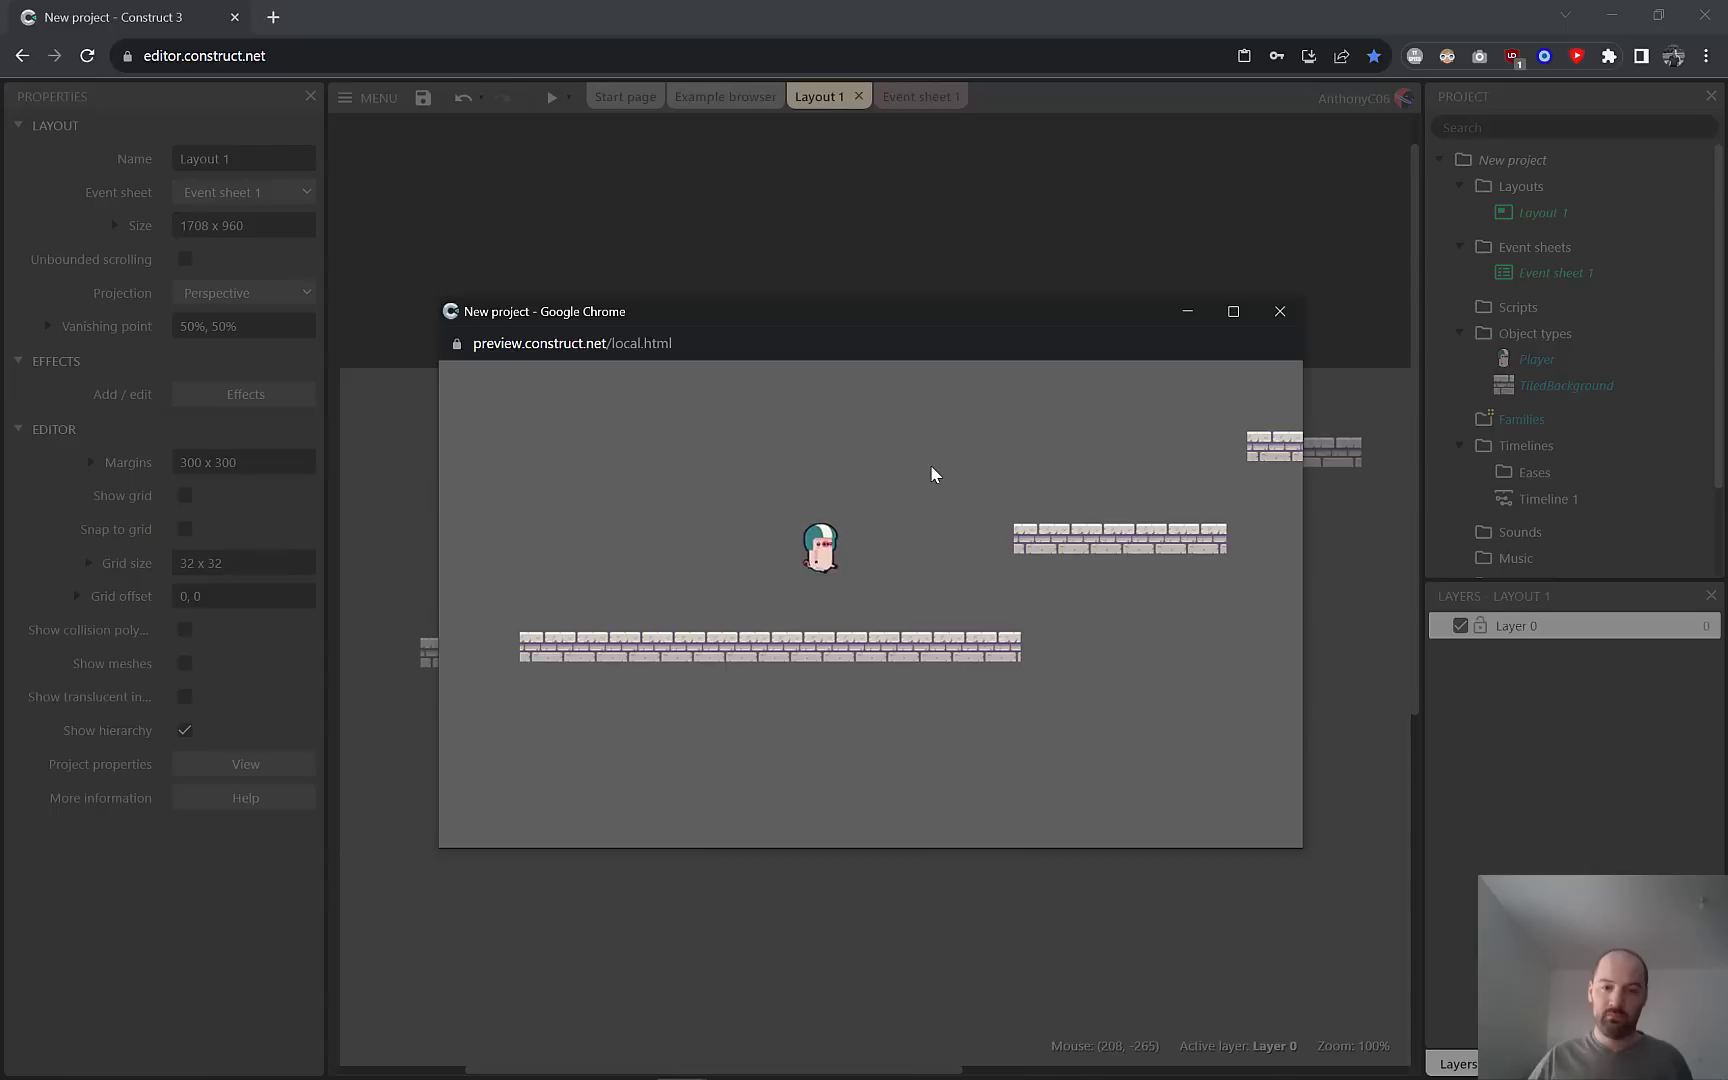
key("Up")
key("Right")
key("Up")
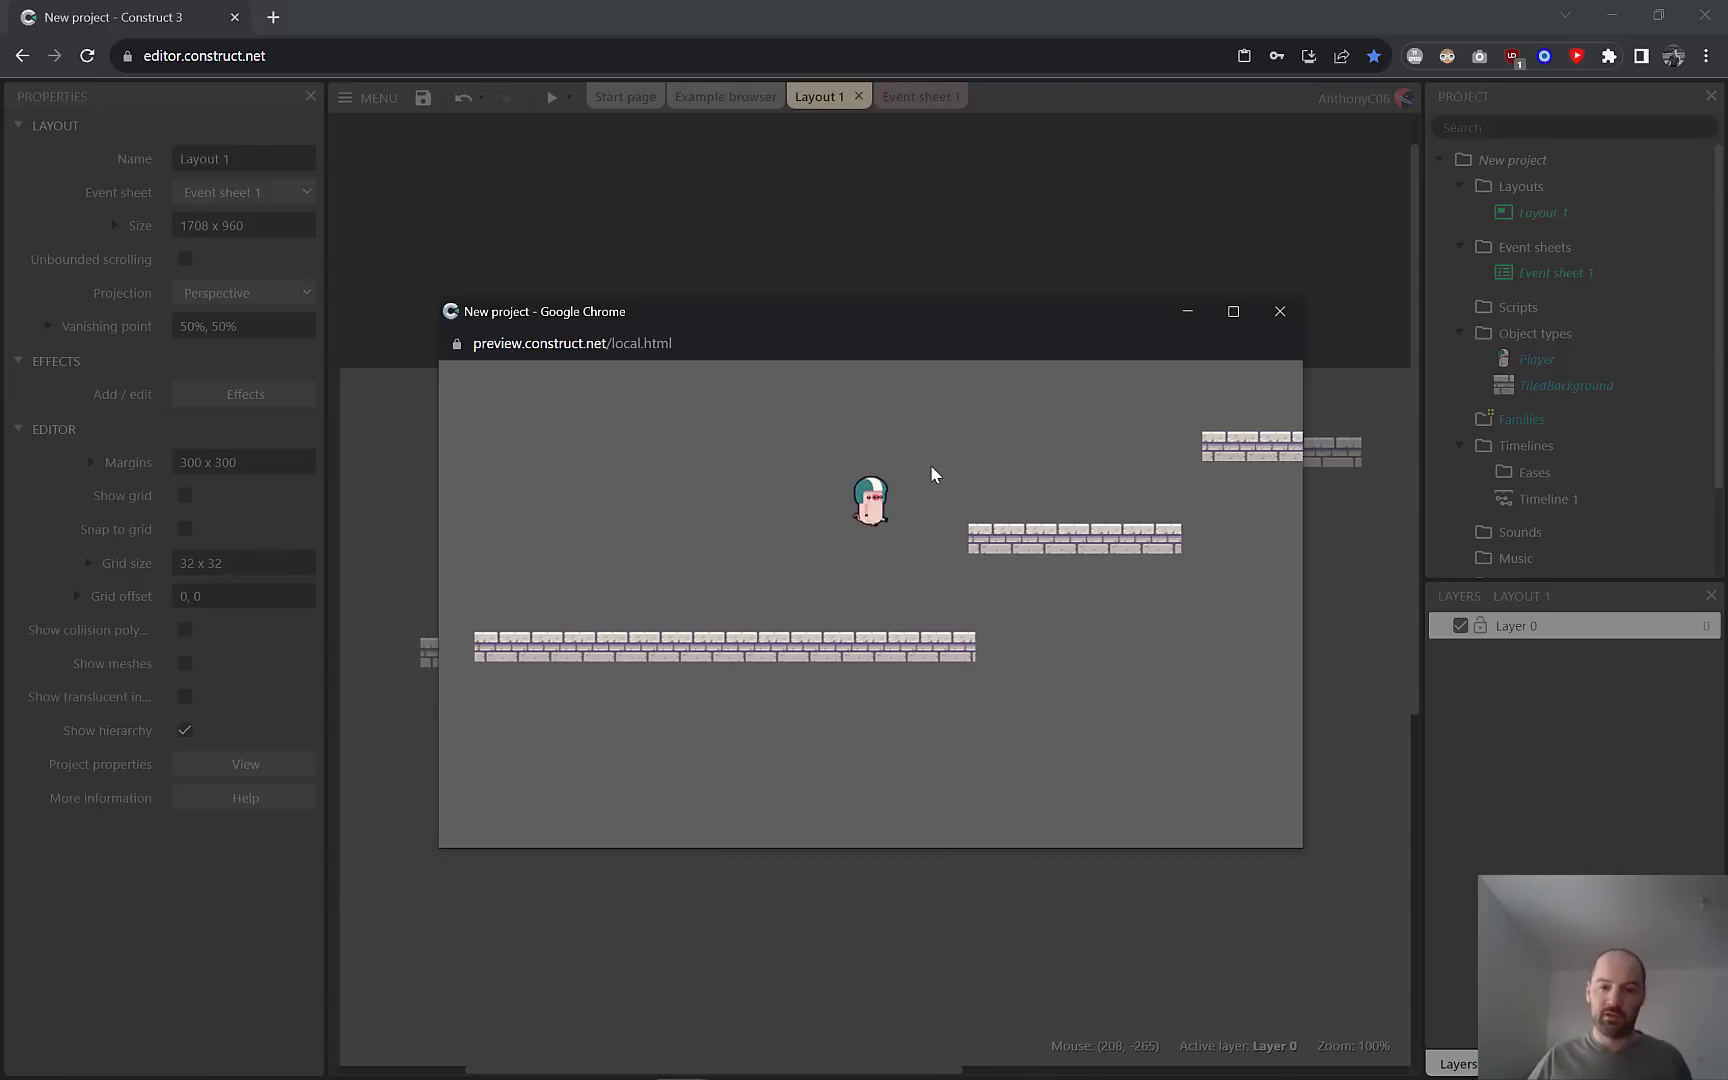
key("Up")
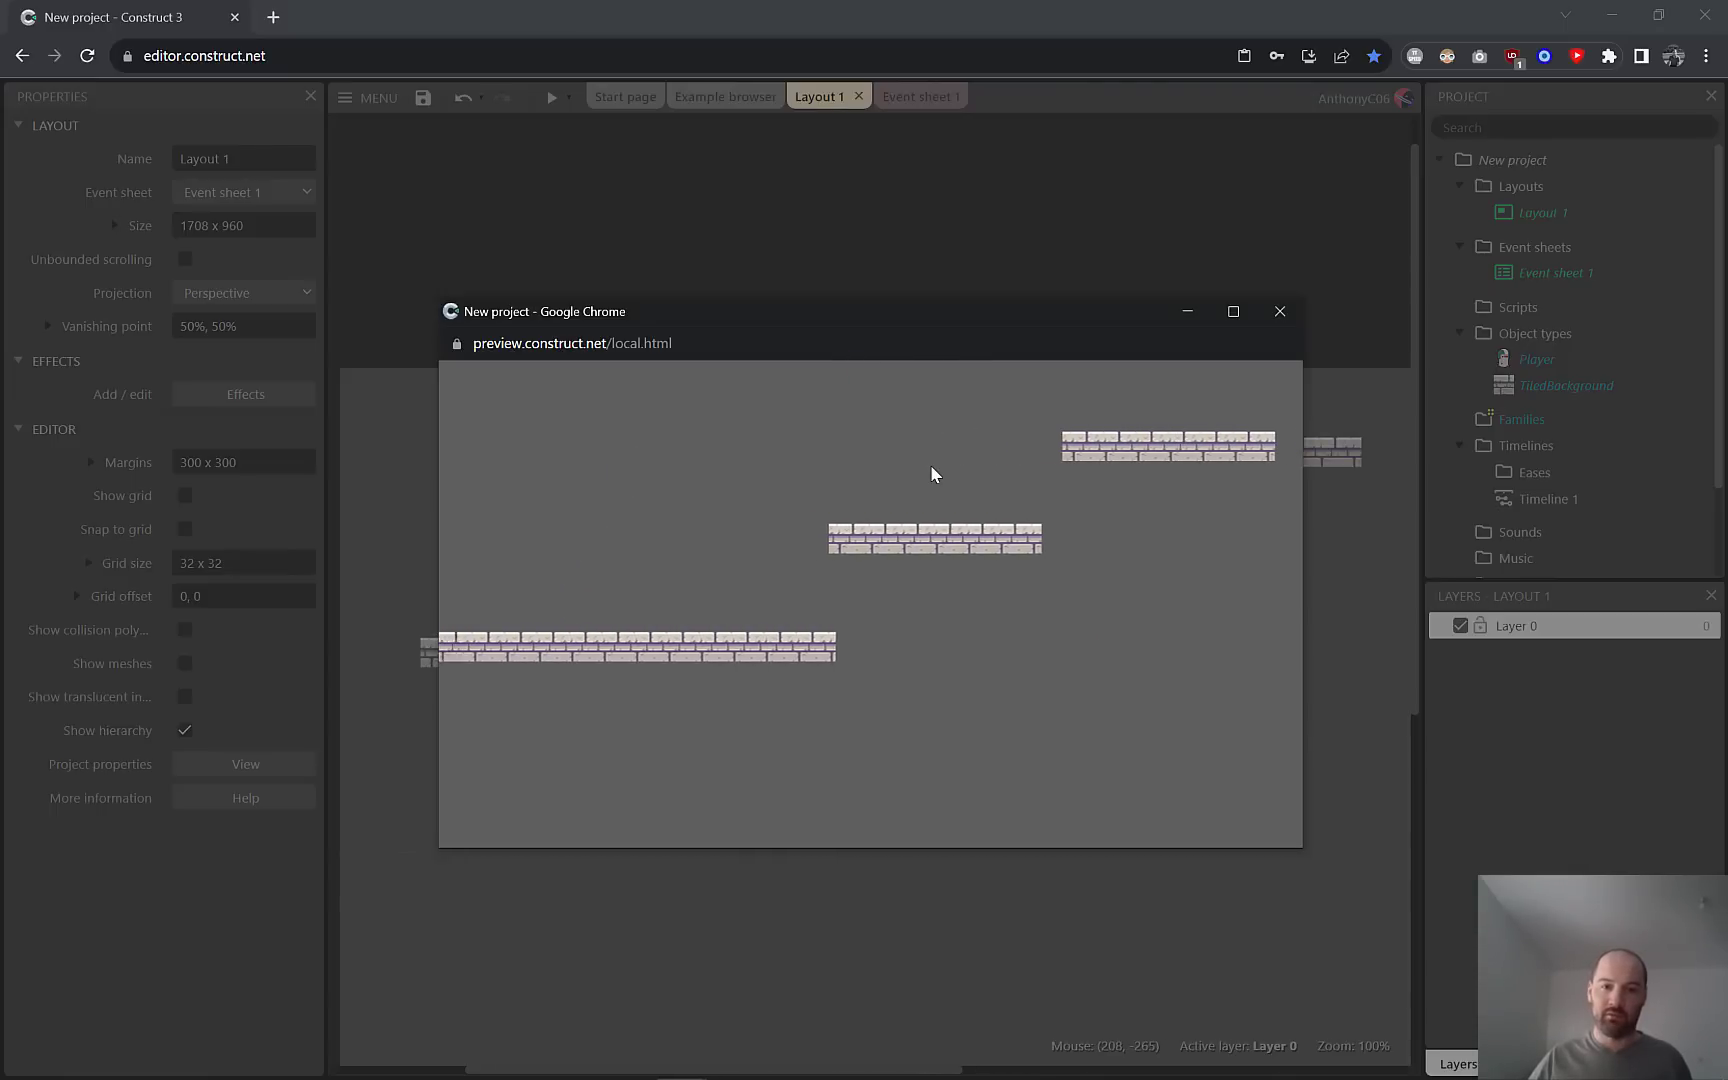
left_click(1278, 311)
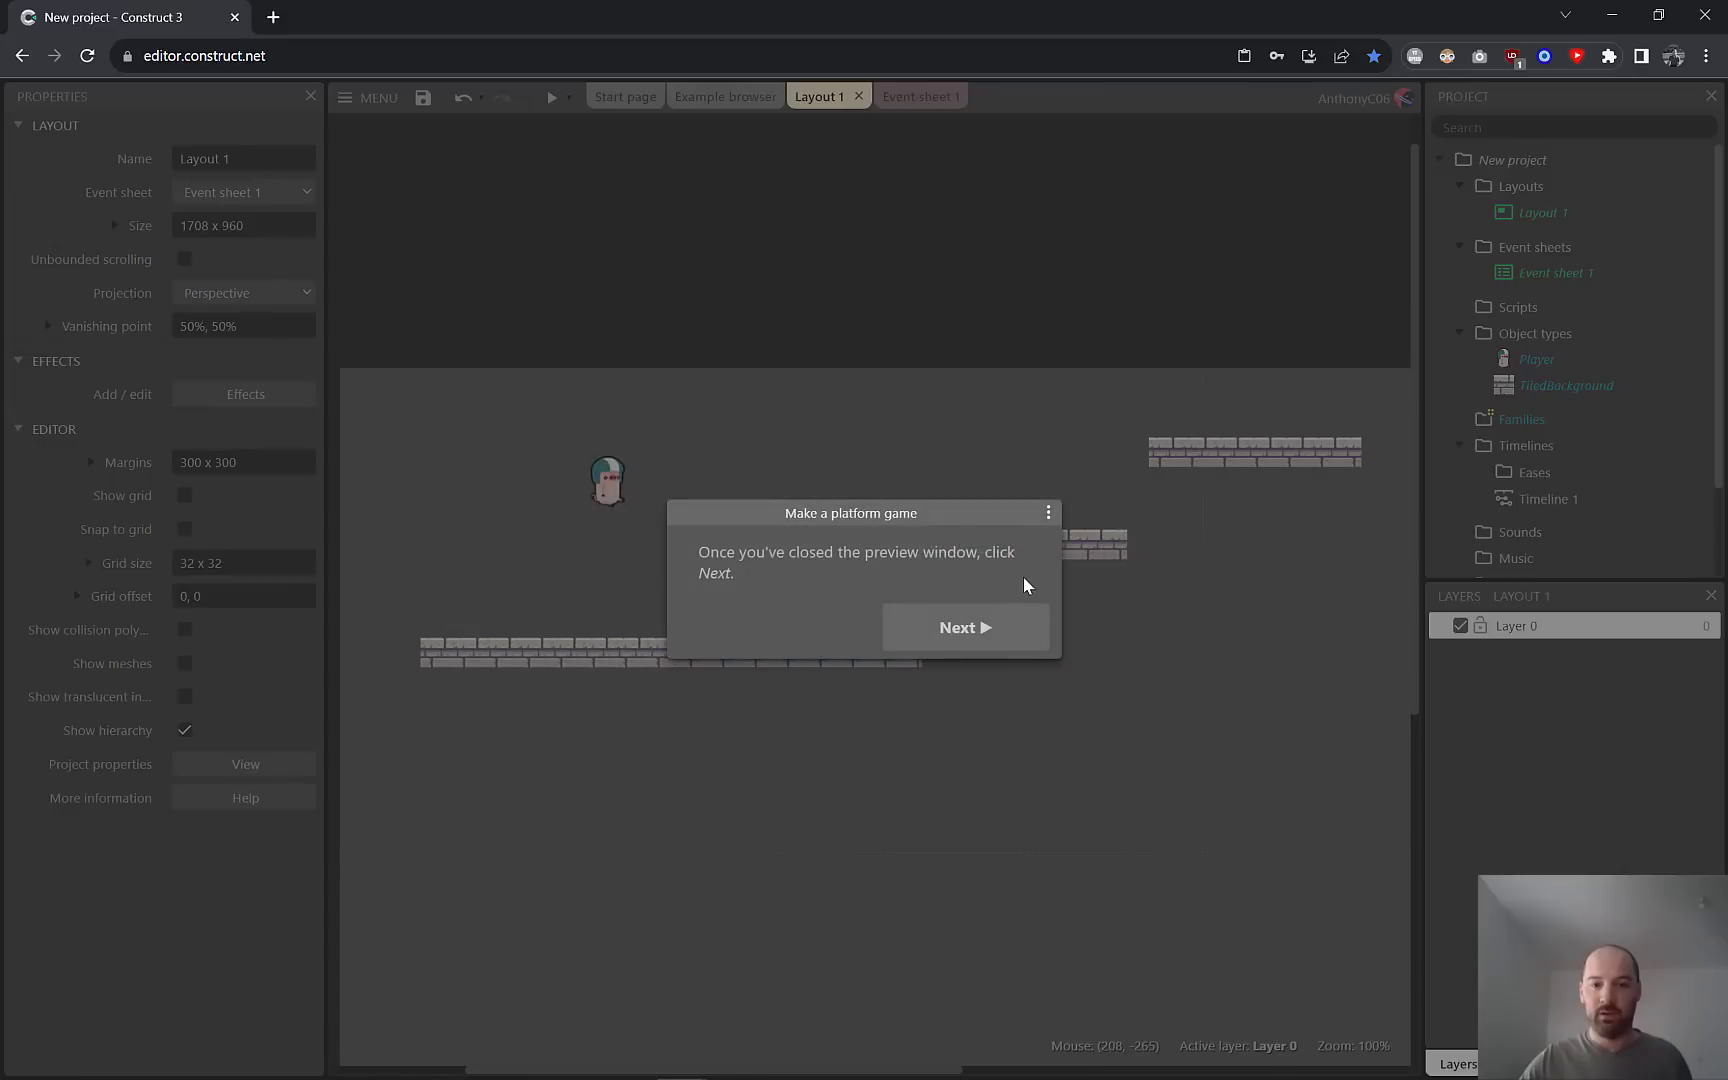
Continue the tour past the level adjustments, preview the game once more, and close the preview to reach the object creation stage.
left_click(978, 628)
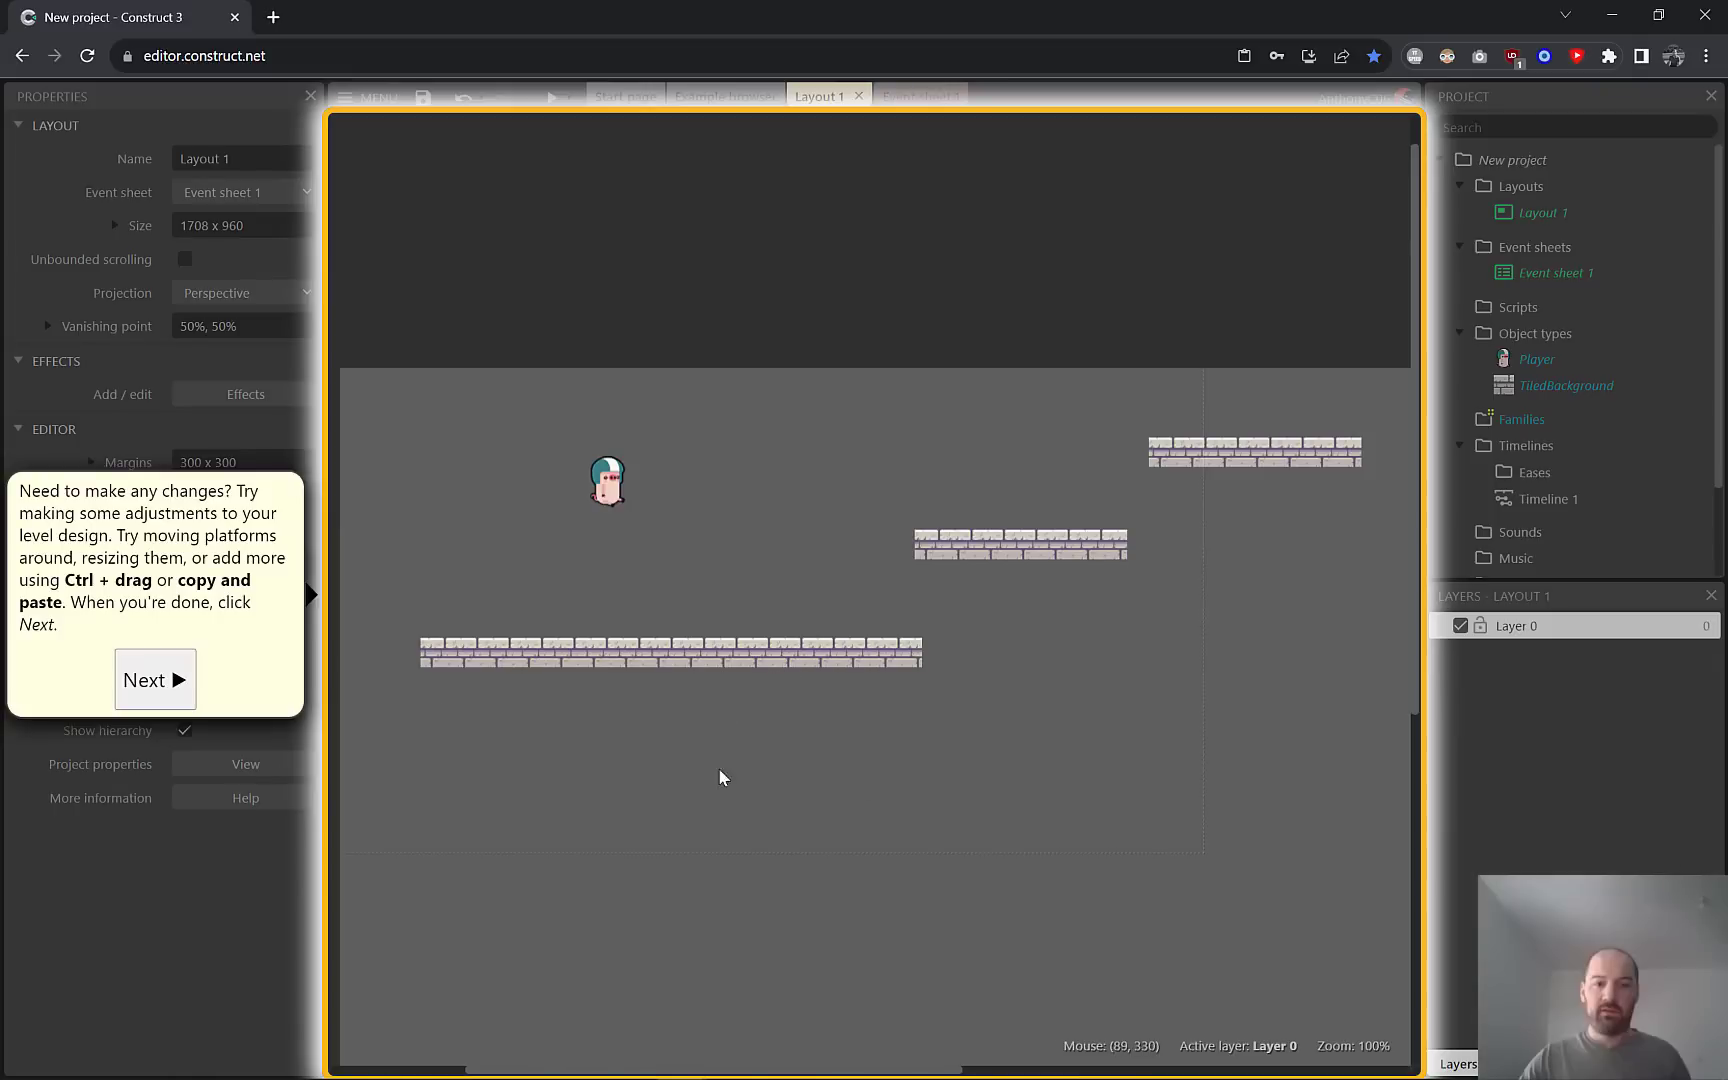
left_click(757, 656)
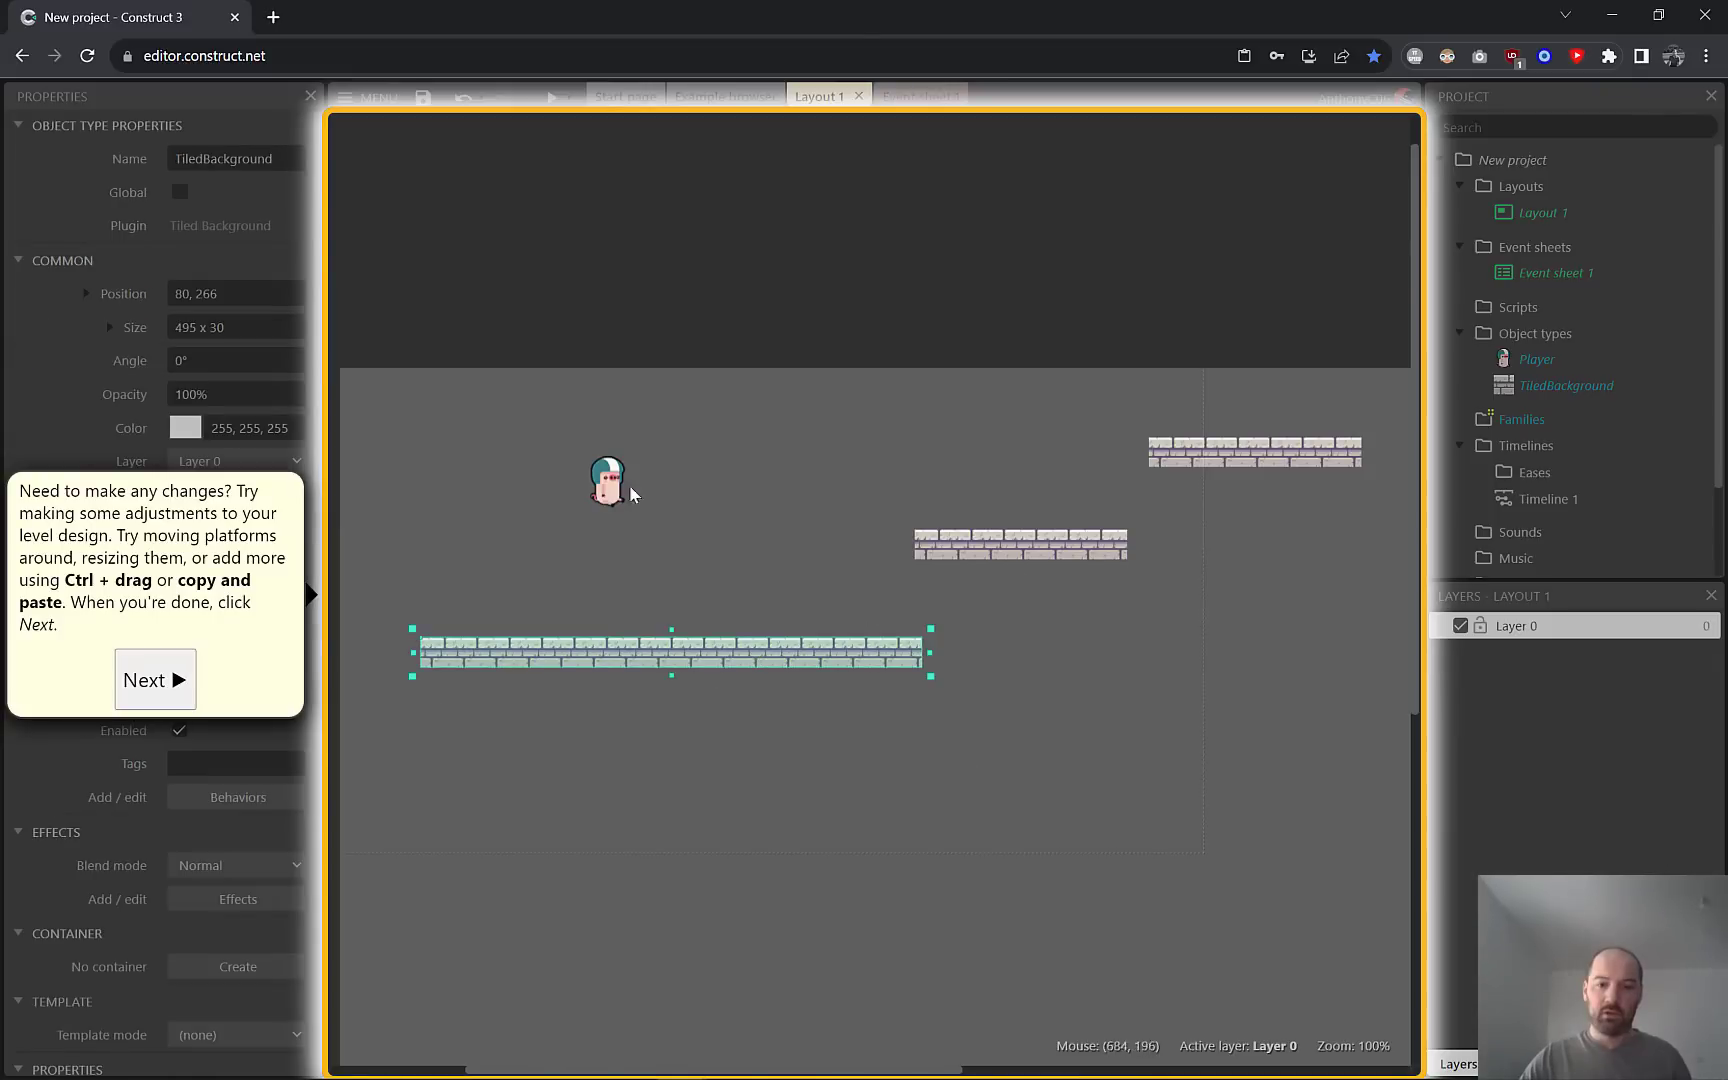
left_click(168, 686)
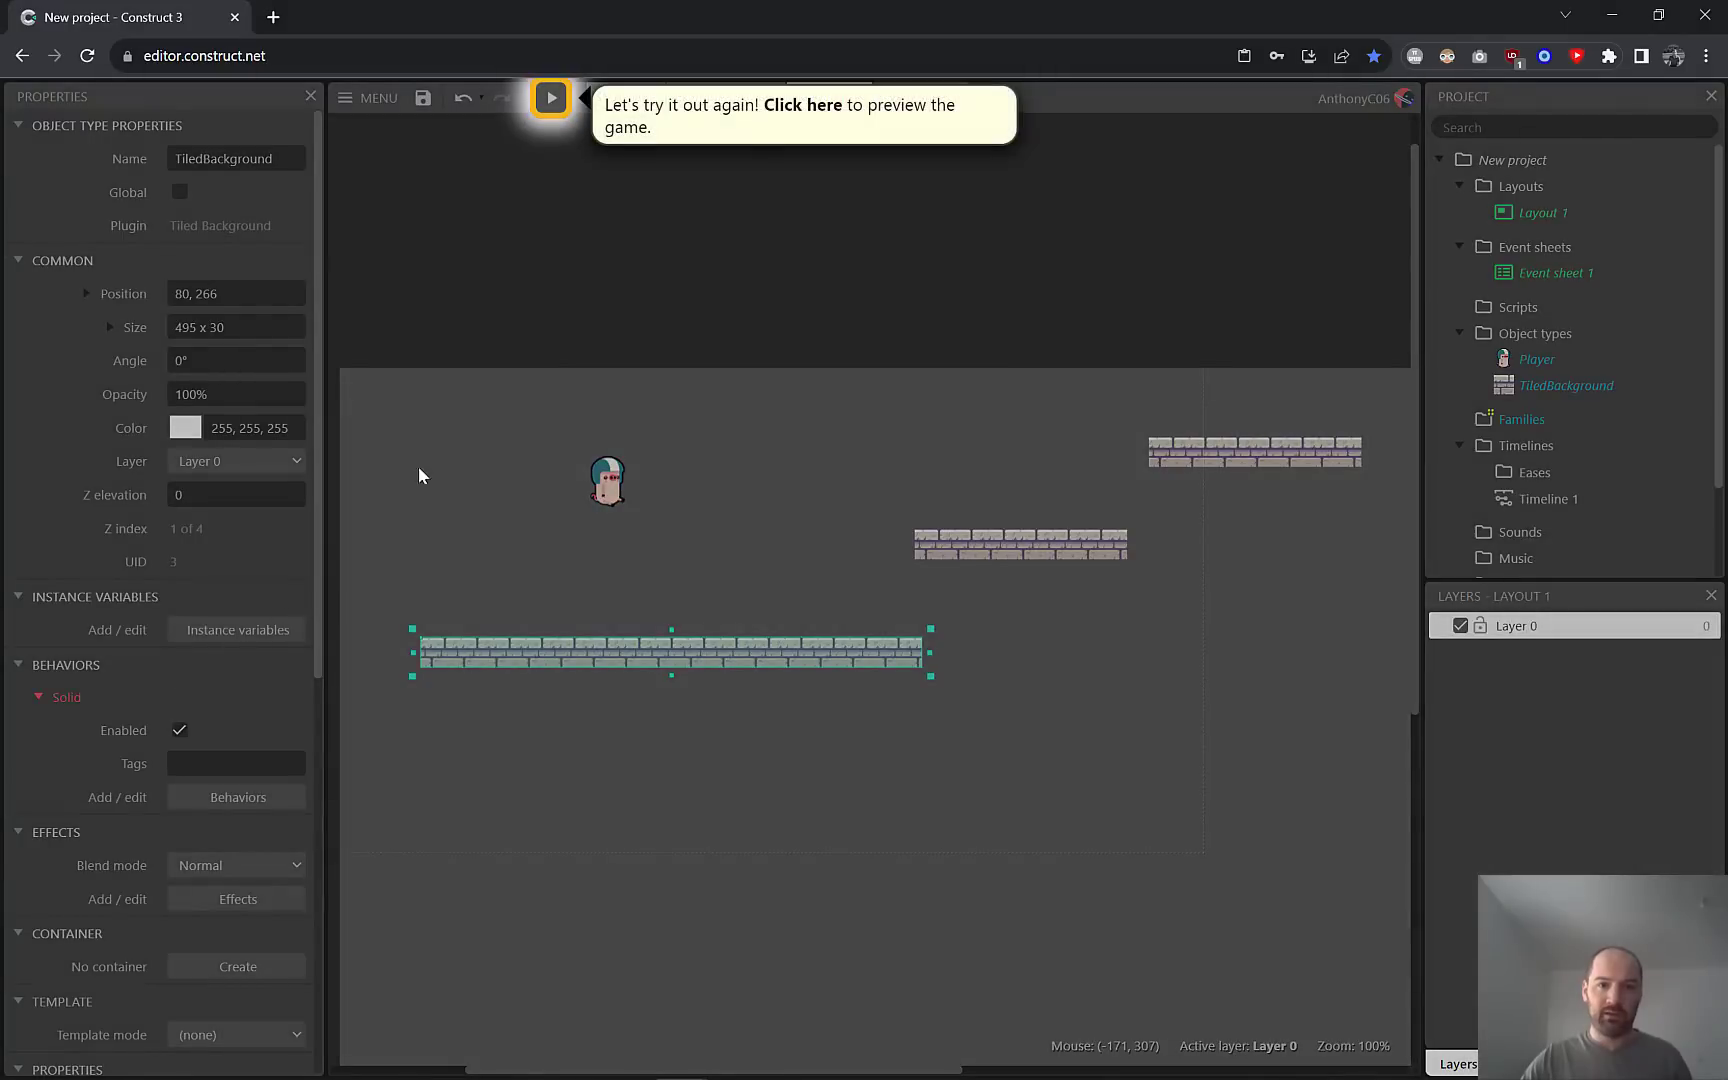
left_click(551, 97)
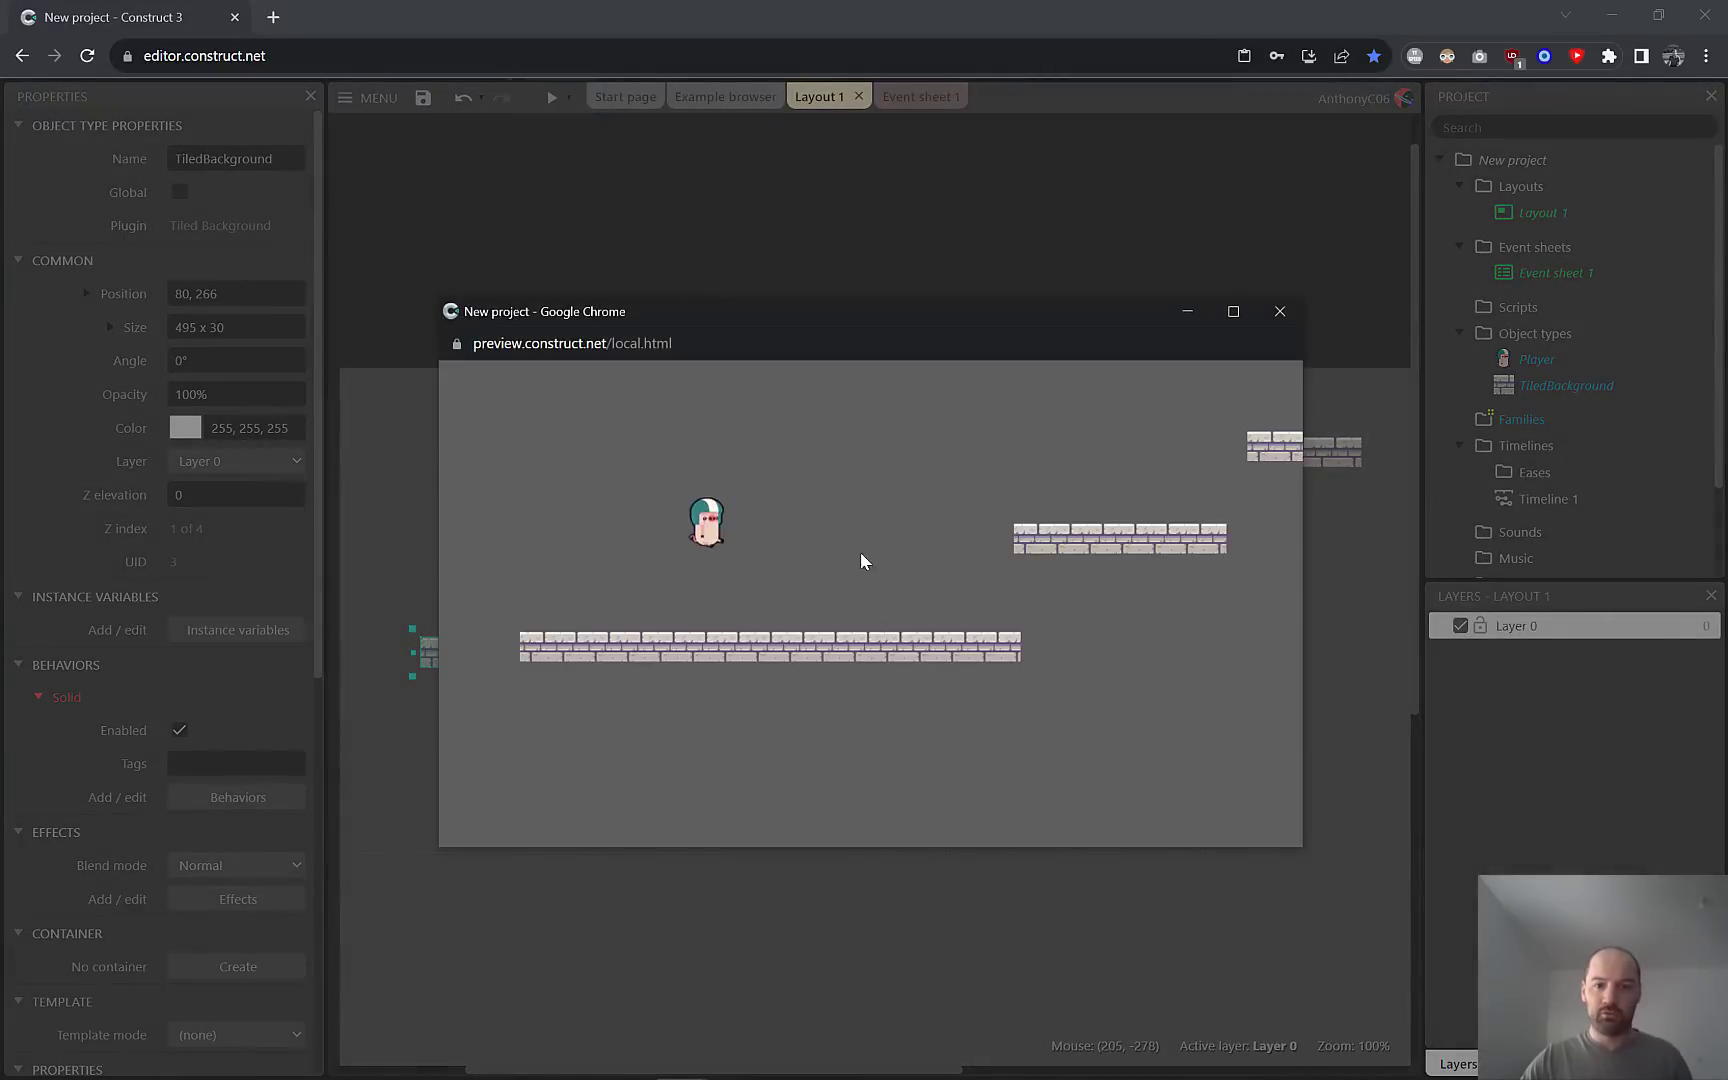
left_click(1281, 312)
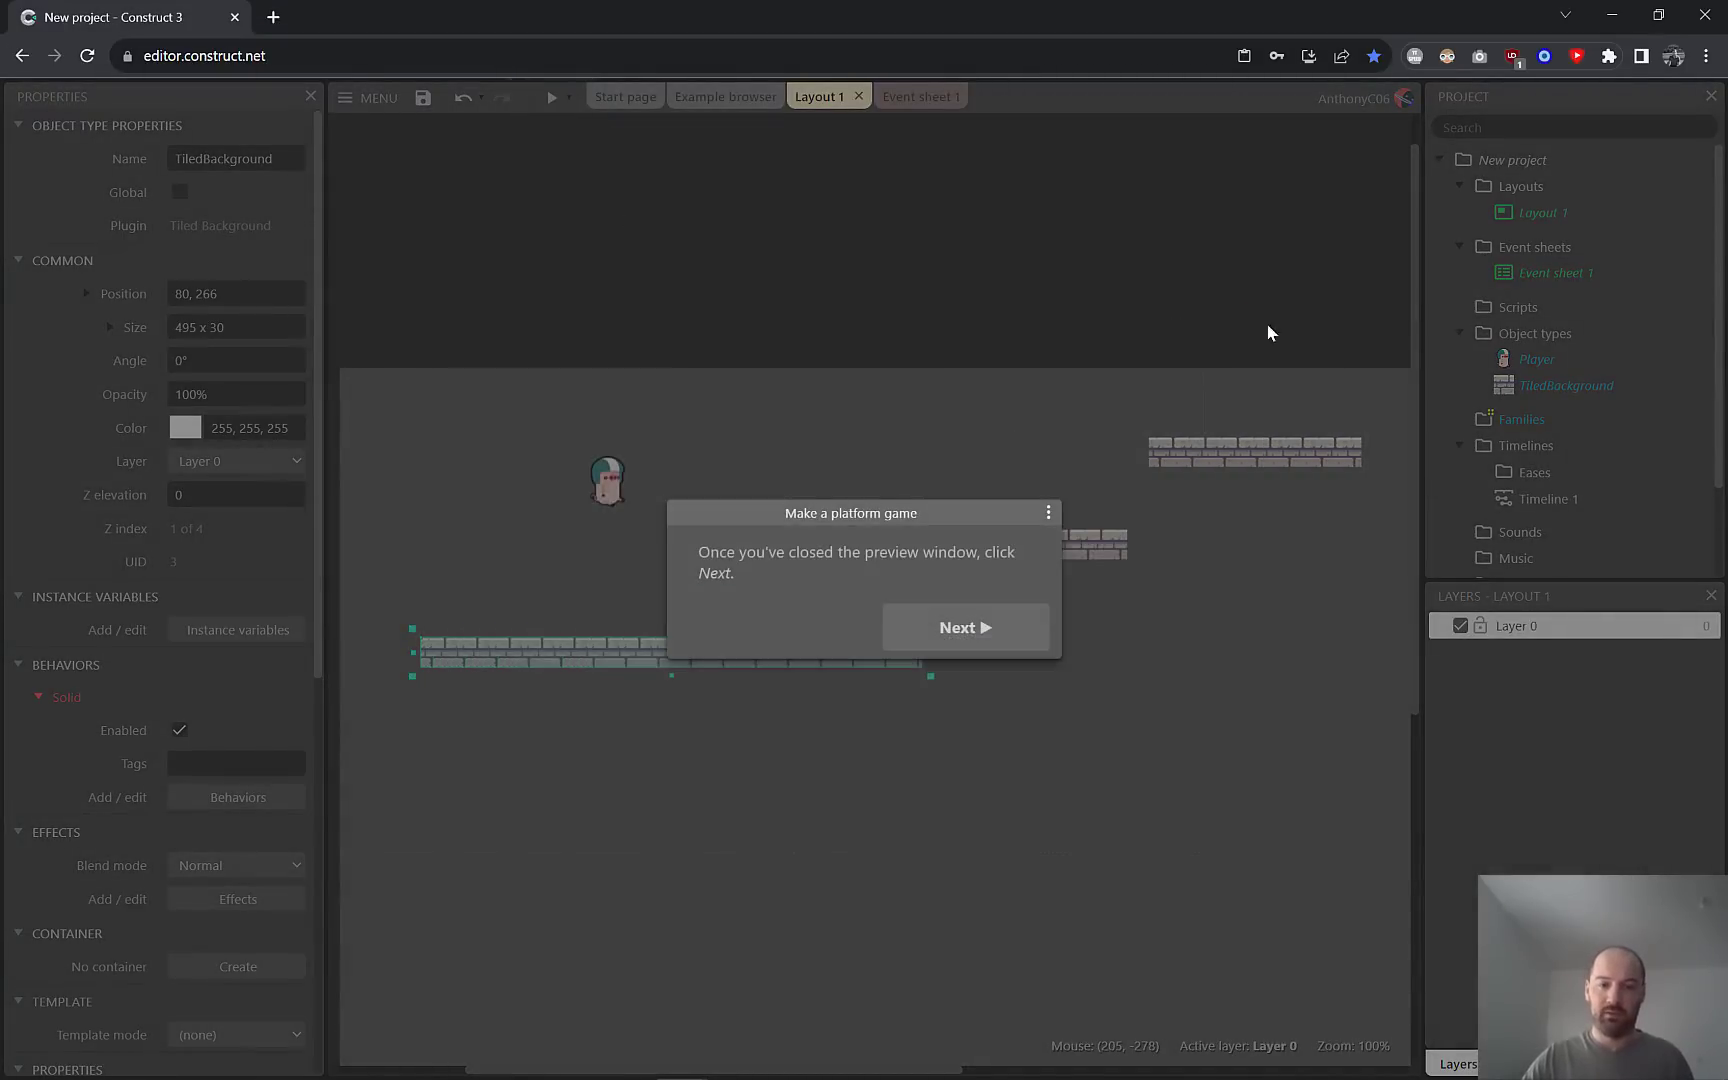
left_click(957, 630)
left_click(968, 638)
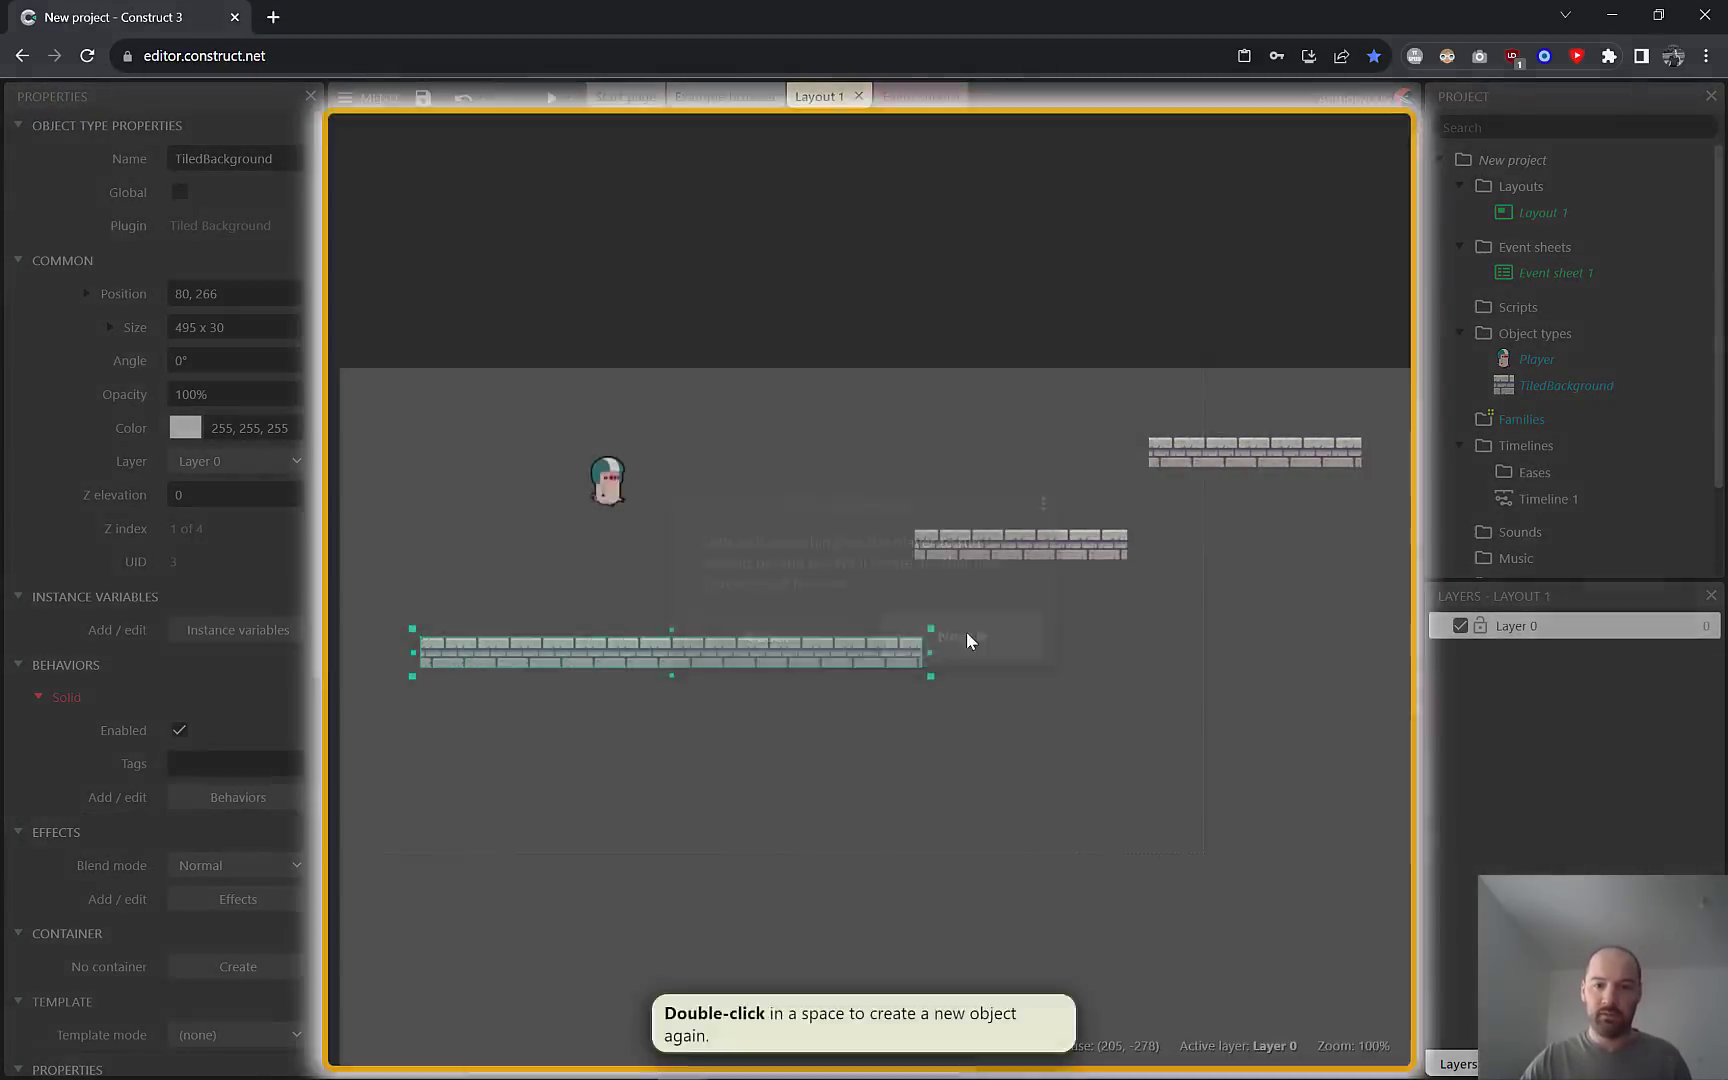
Create a Sprite named Tomato at about 483, 222 above the lowest platform, using the tour's tomato image.
left_click(765, 729)
double_click(756, 721)
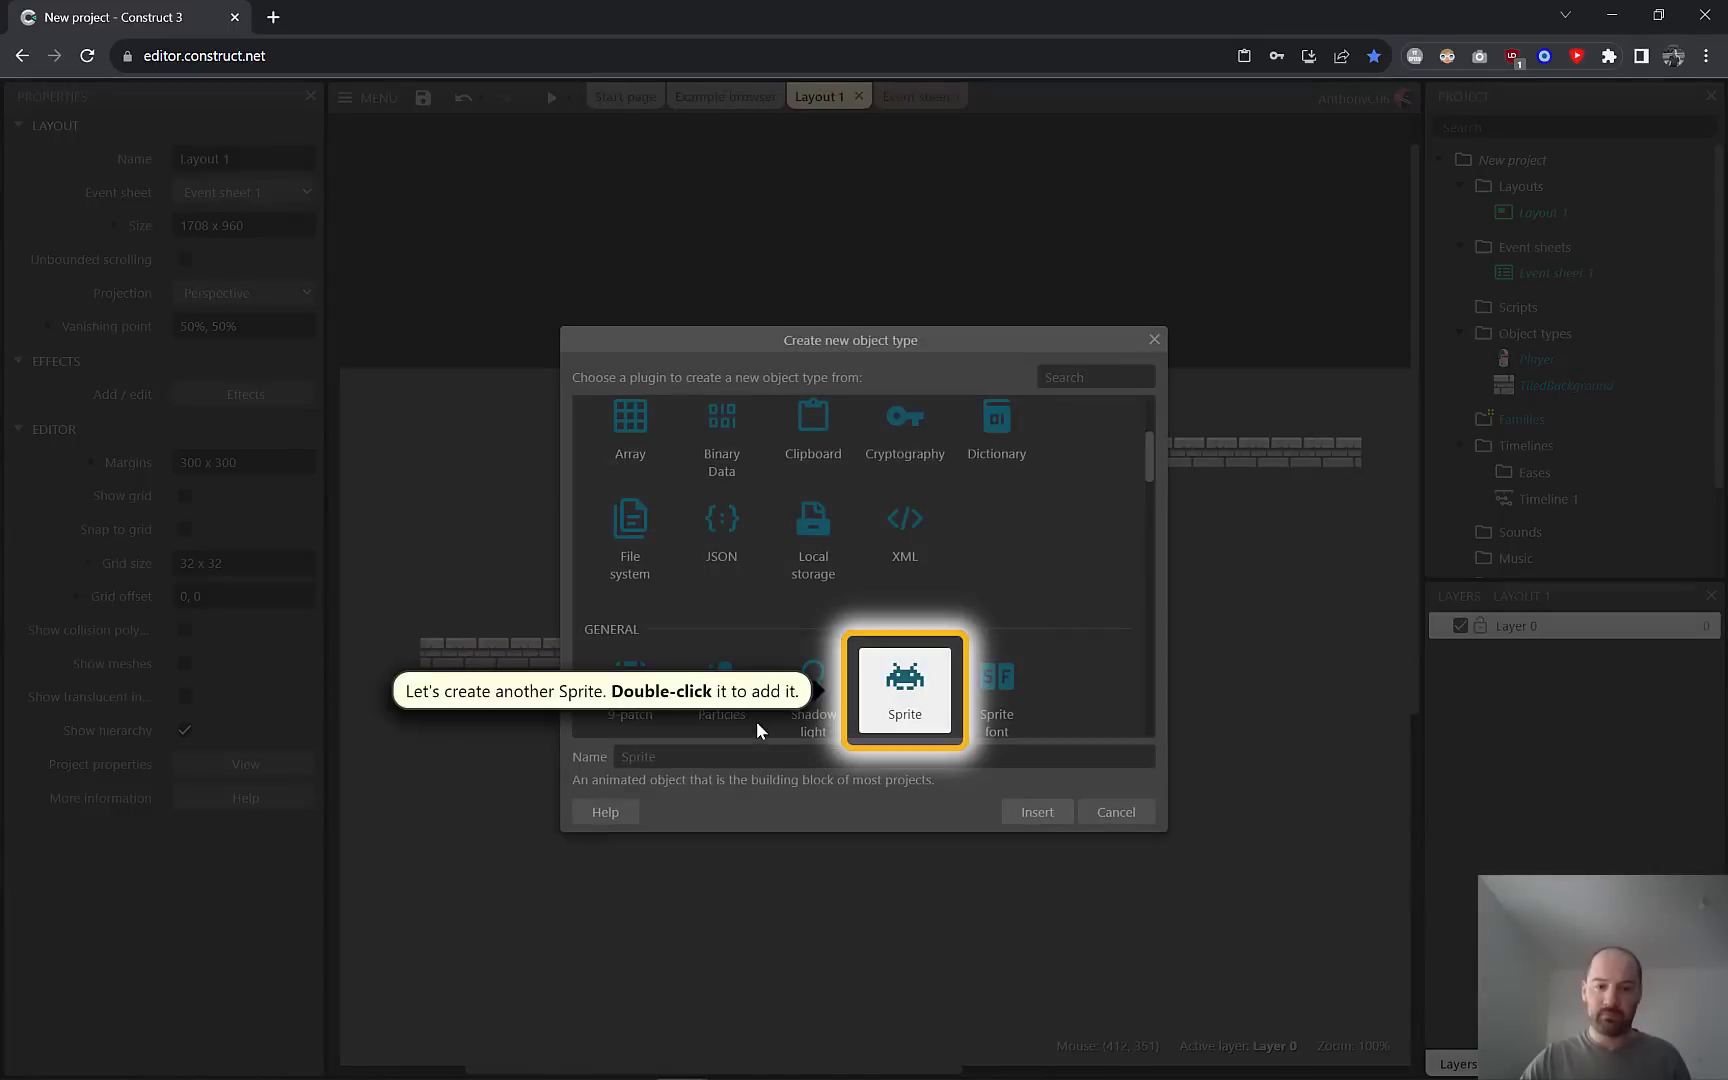
double_click(900, 693)
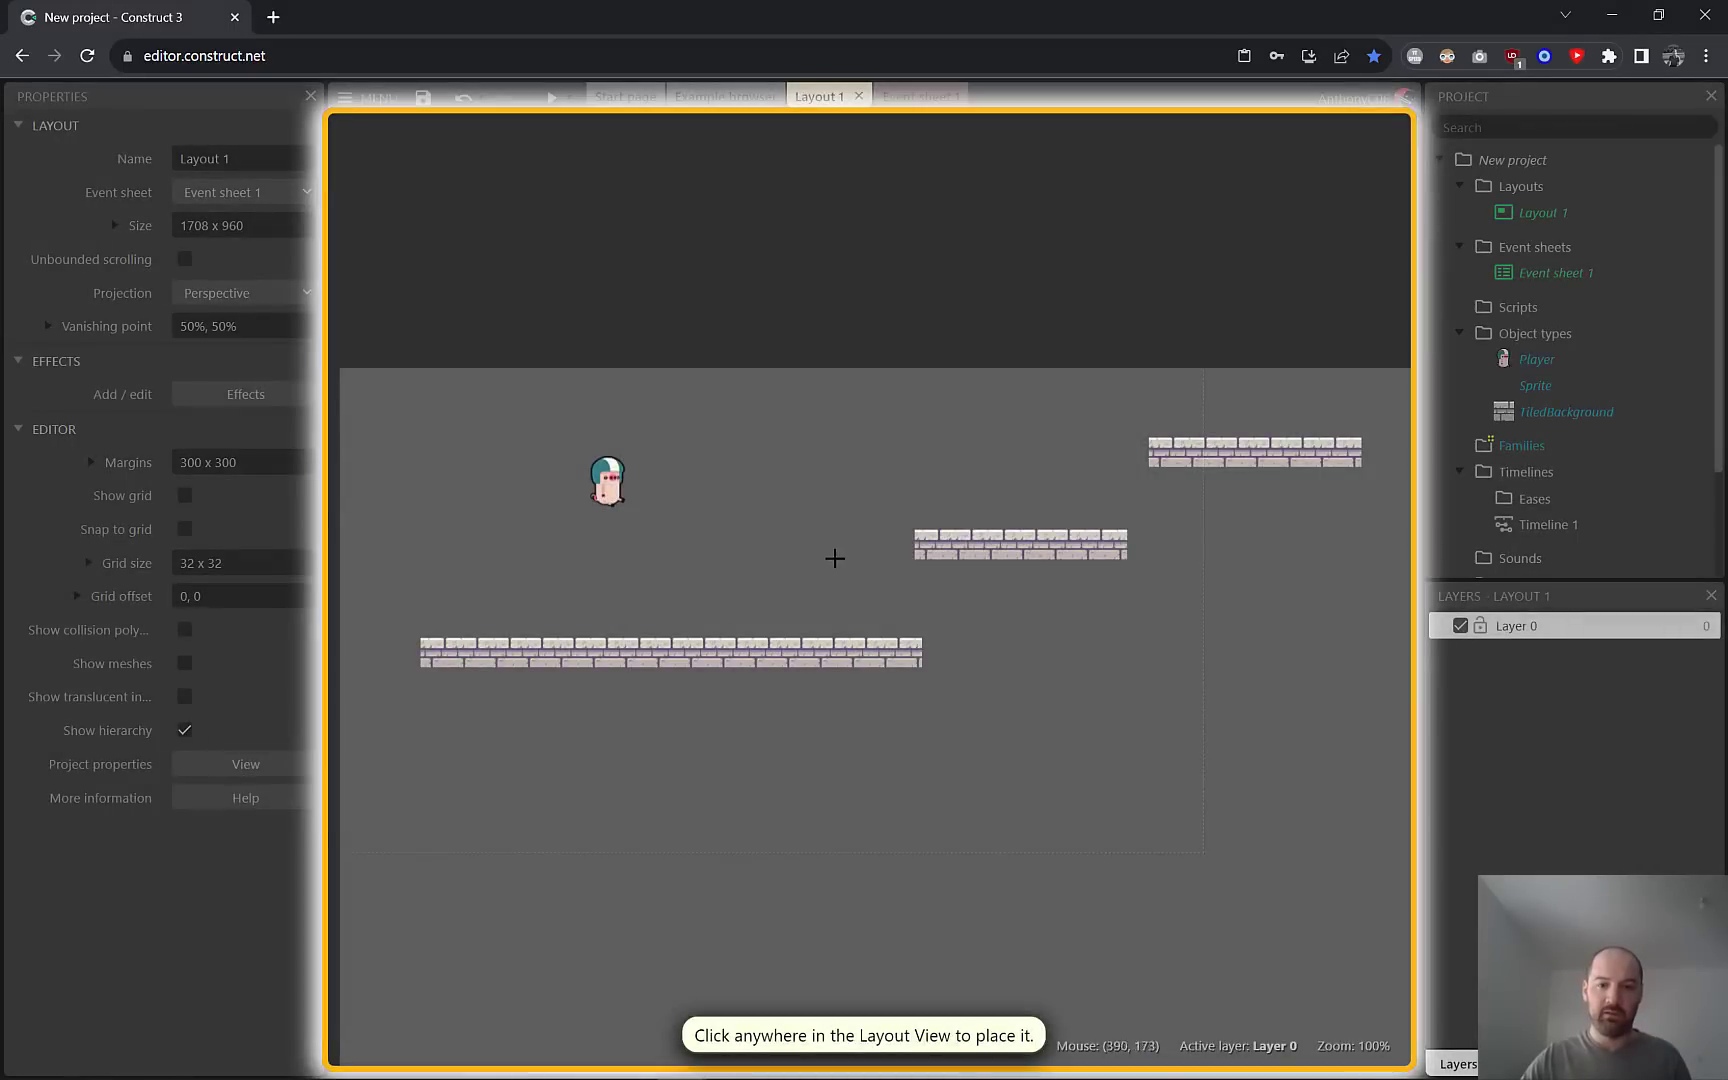
left_click(829, 590)
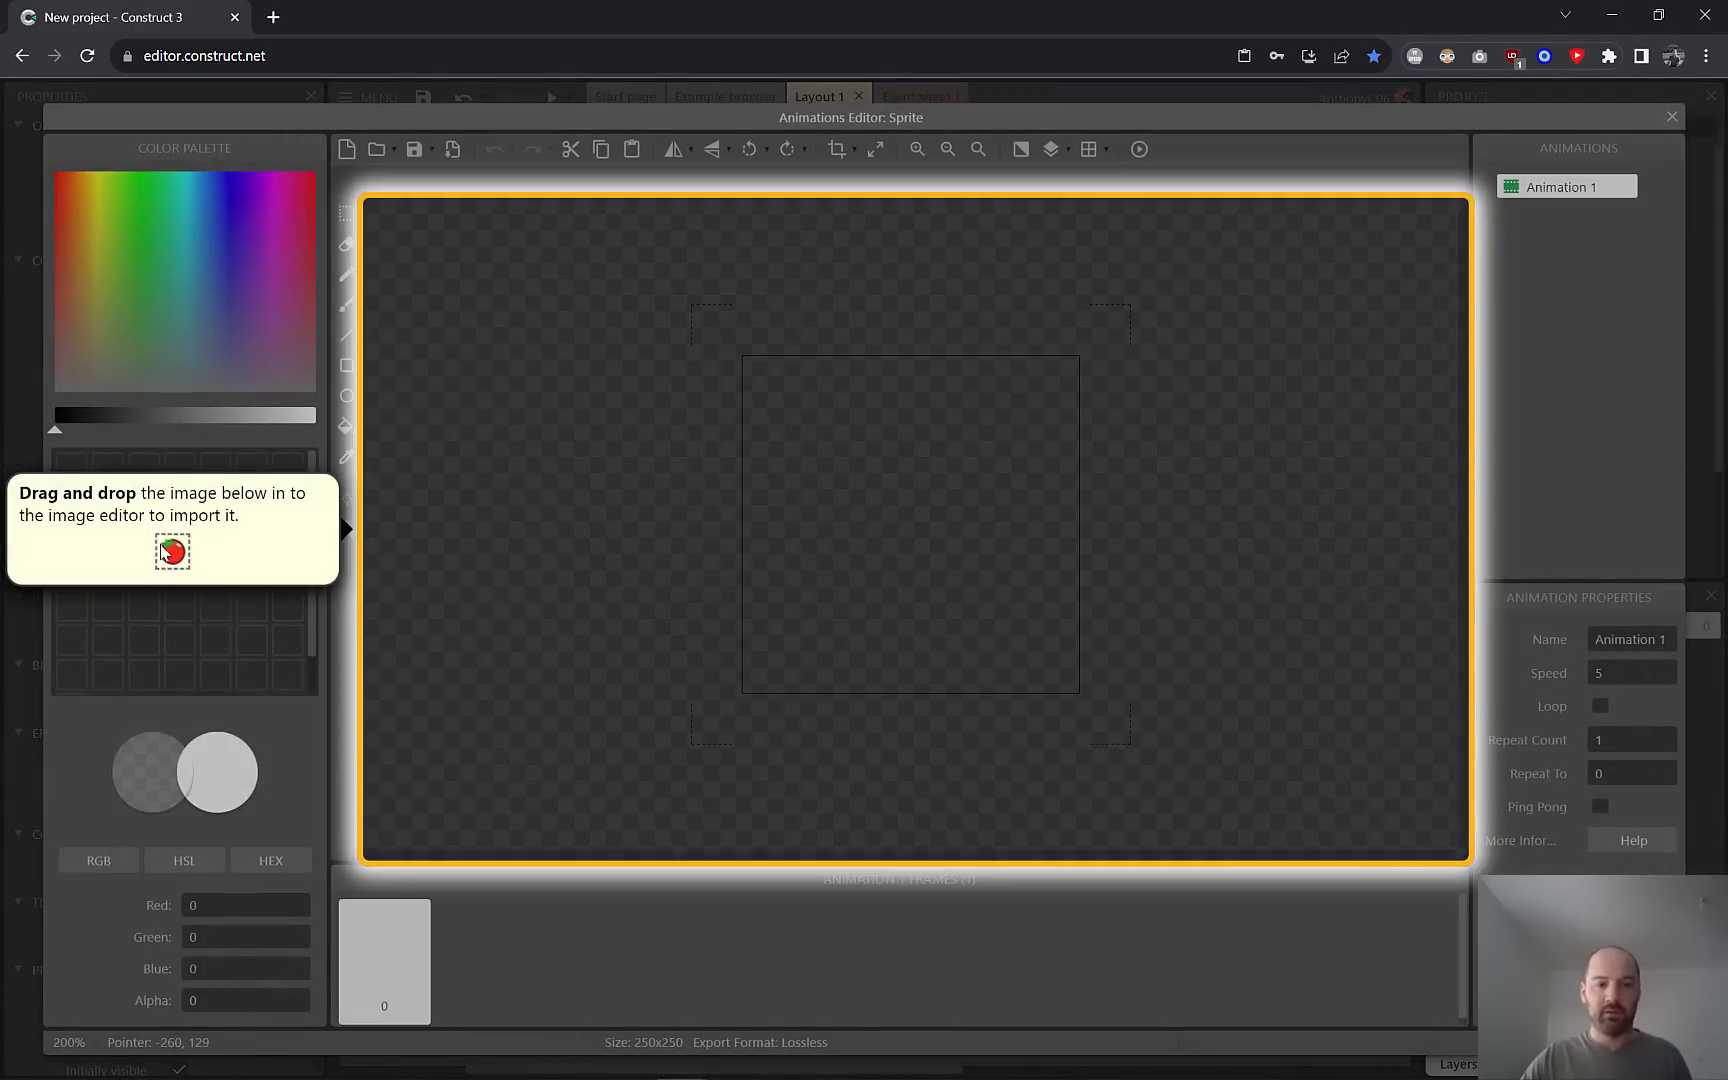
left_click_drag(172, 551, 1063, 497)
left_click(1672, 117)
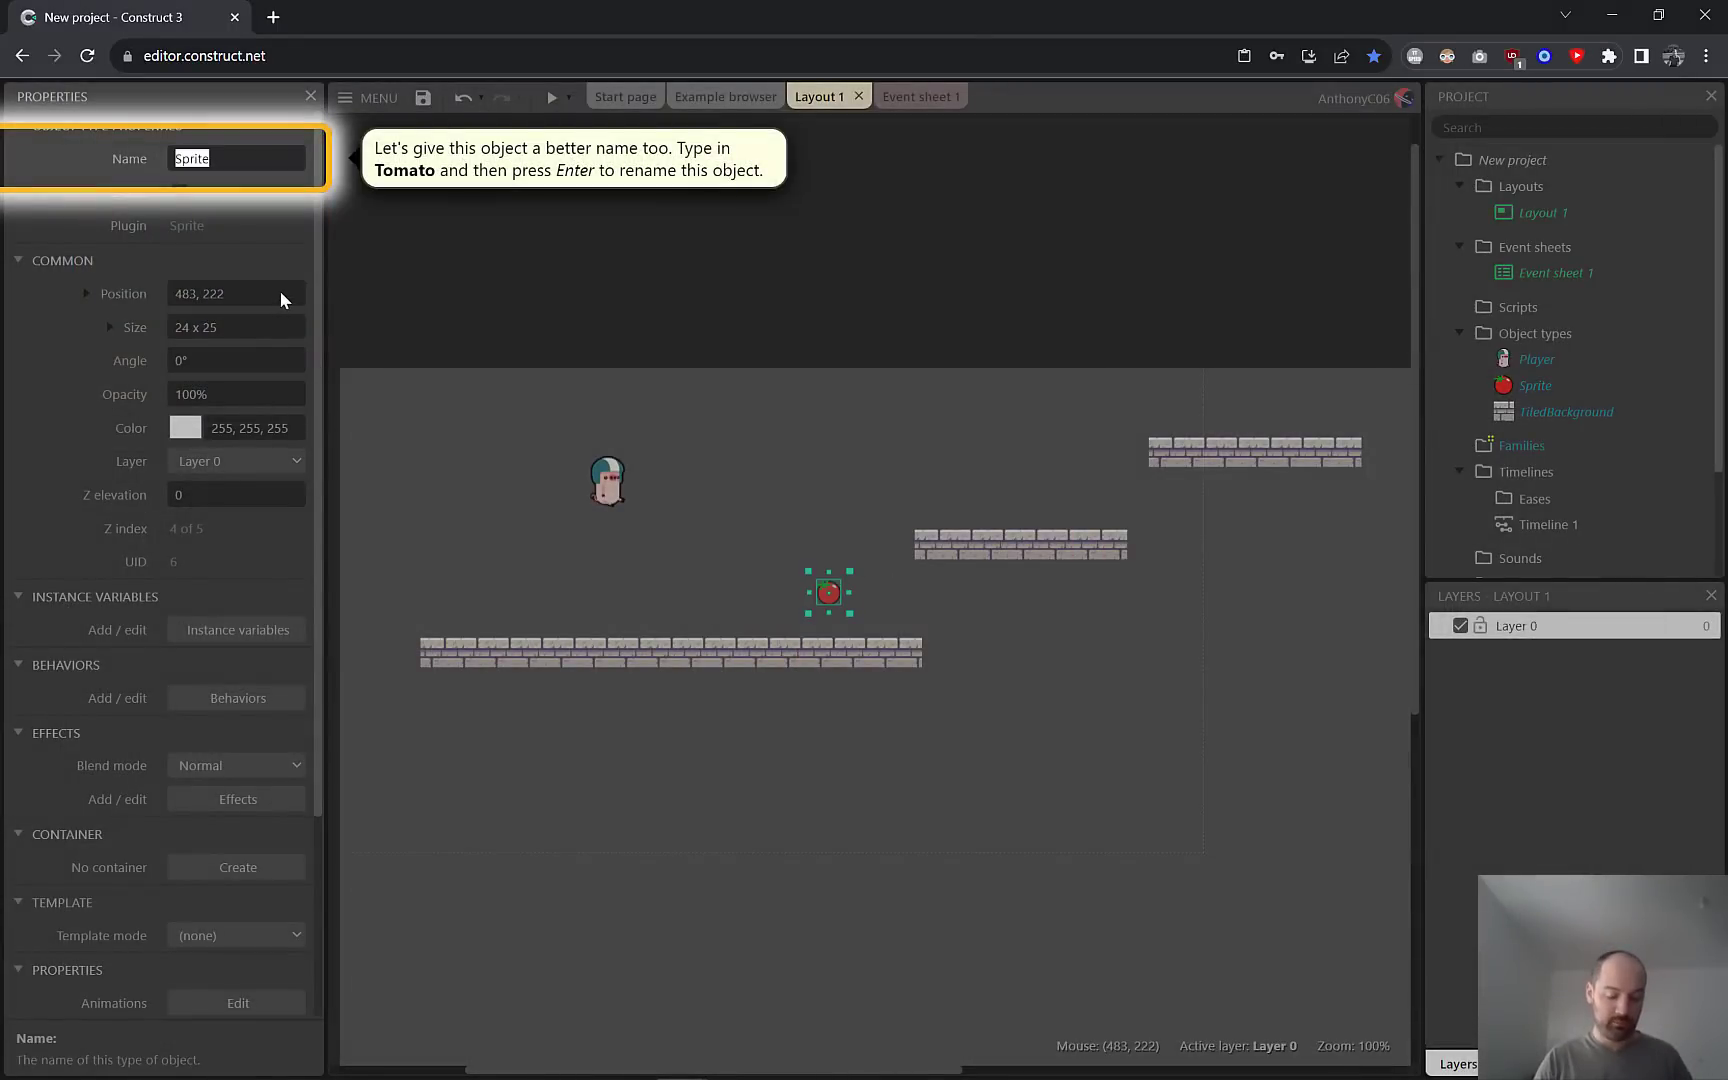
type("Tomato")
key("Return")
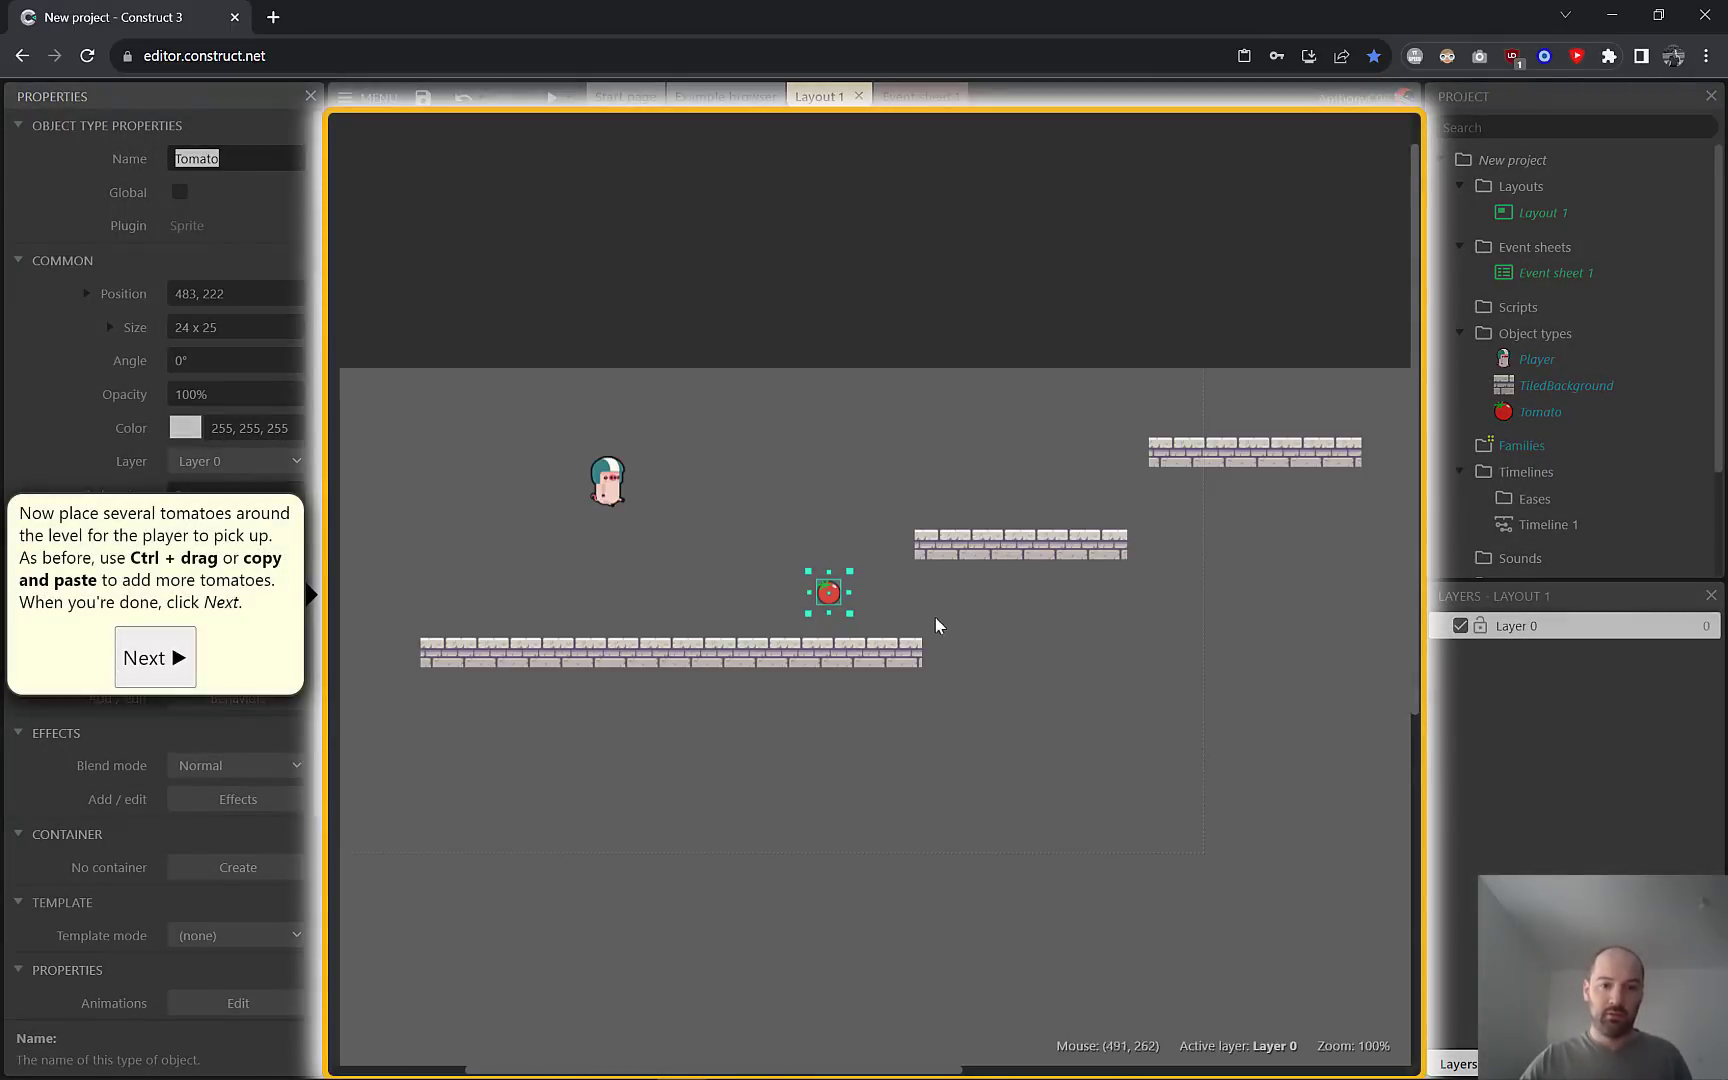
Duplicate the tomato so three sit above each of the three platforms, with the last at about 949, 39, and continue the tour.
mouse_move(830, 600)
left_mouse_down()
mouse_move(800, 605)
mouse_move(858, 607)
left_mouse_up()
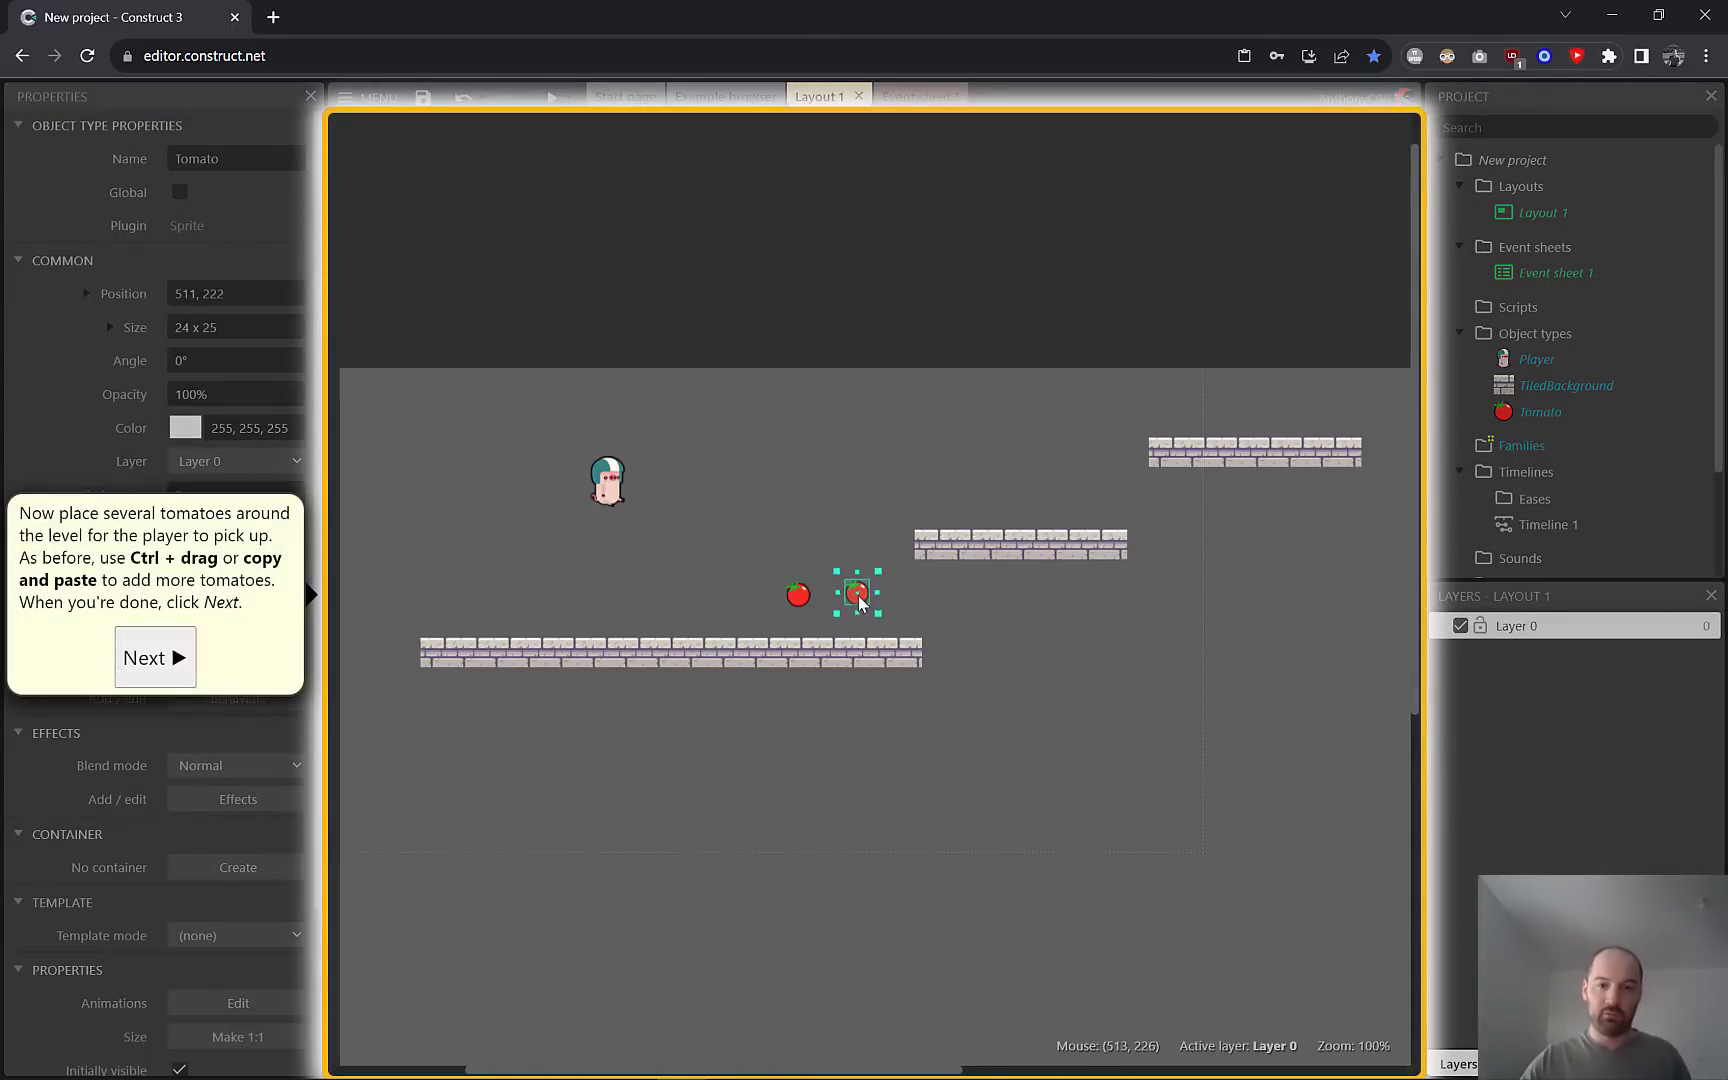
key("ctrl+v")
left_click_drag(746, 600, 1004, 497, "ctrl")
left_click_drag(1004, 497, 1239, 418, "ctrl")
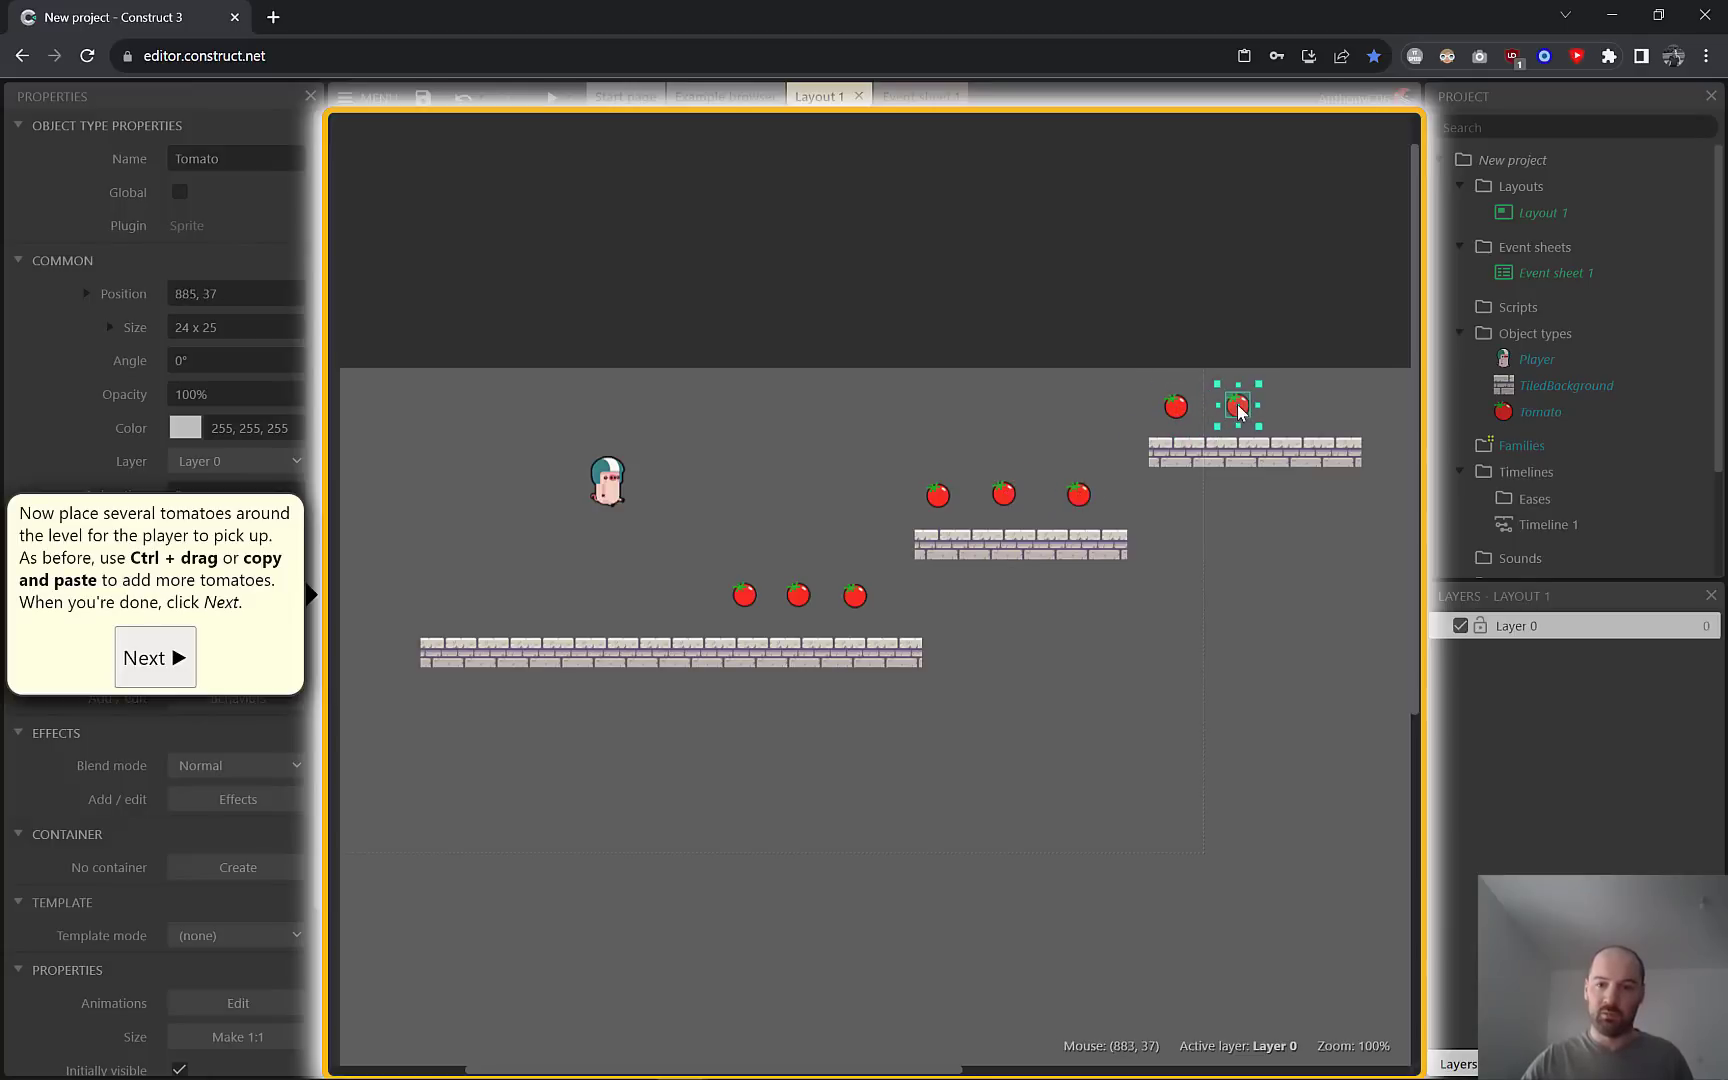
left_click(1306, 412)
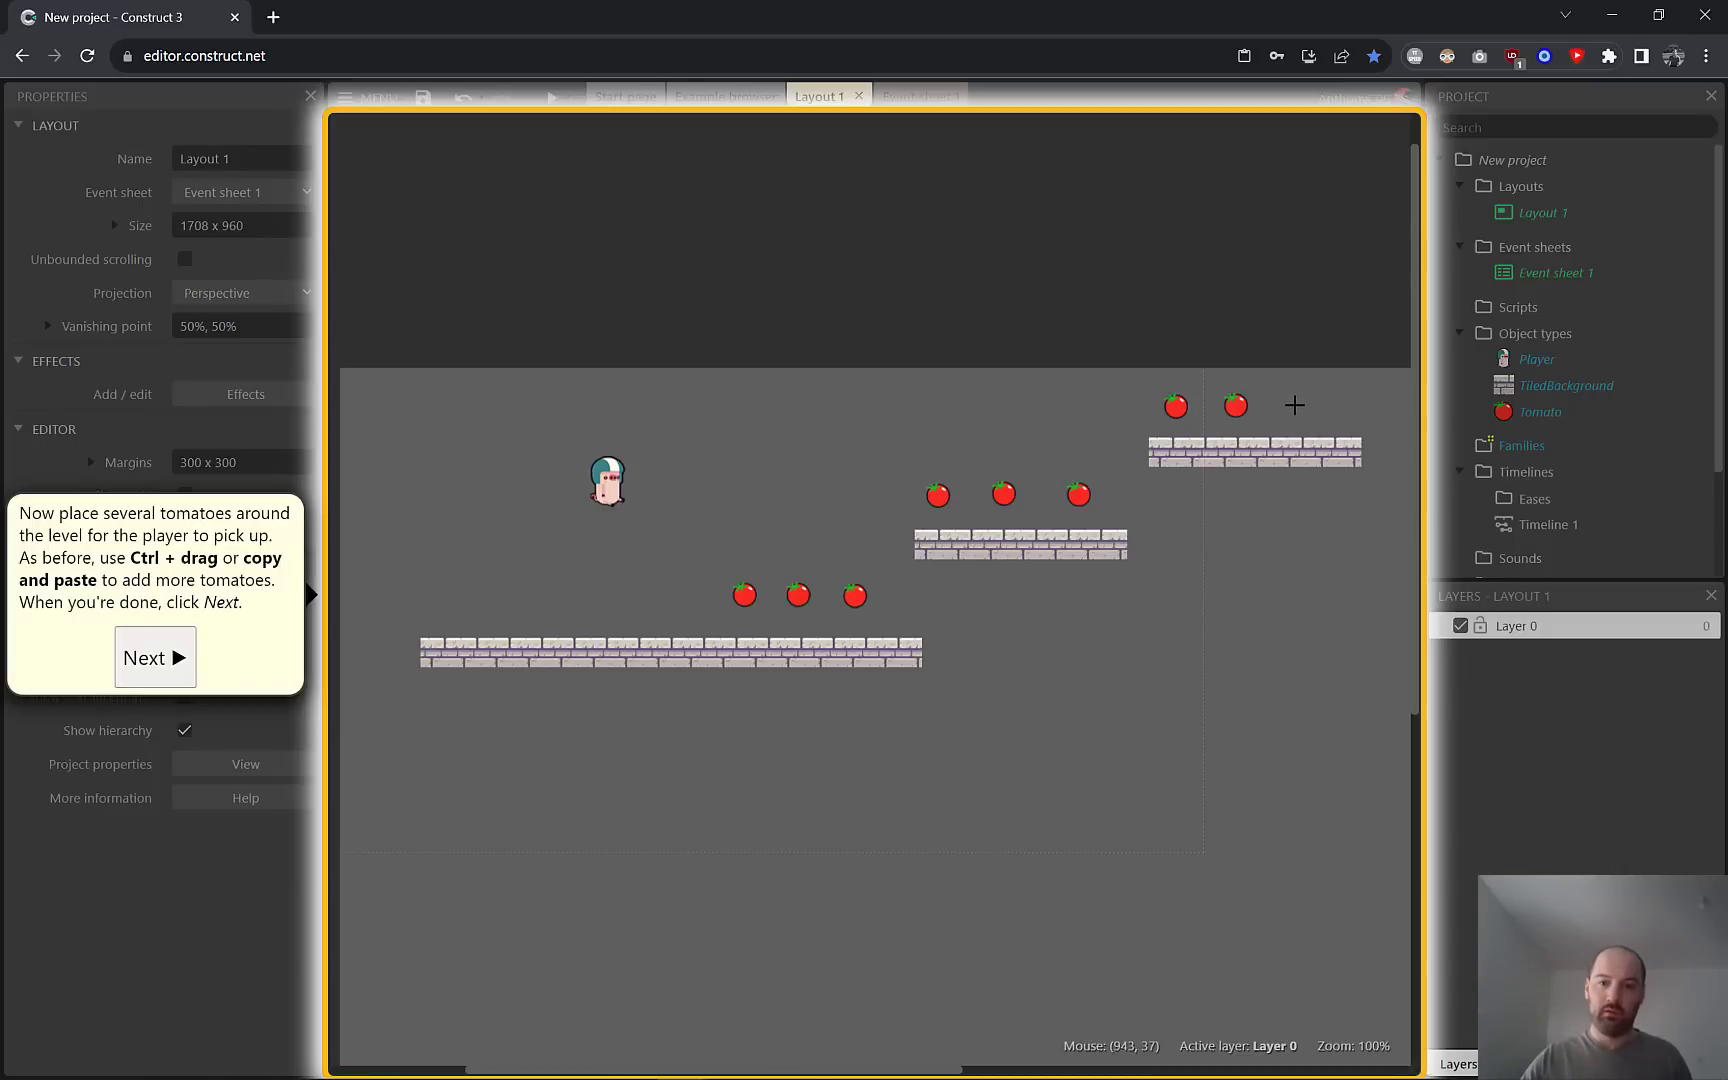
left_click(1300, 409)
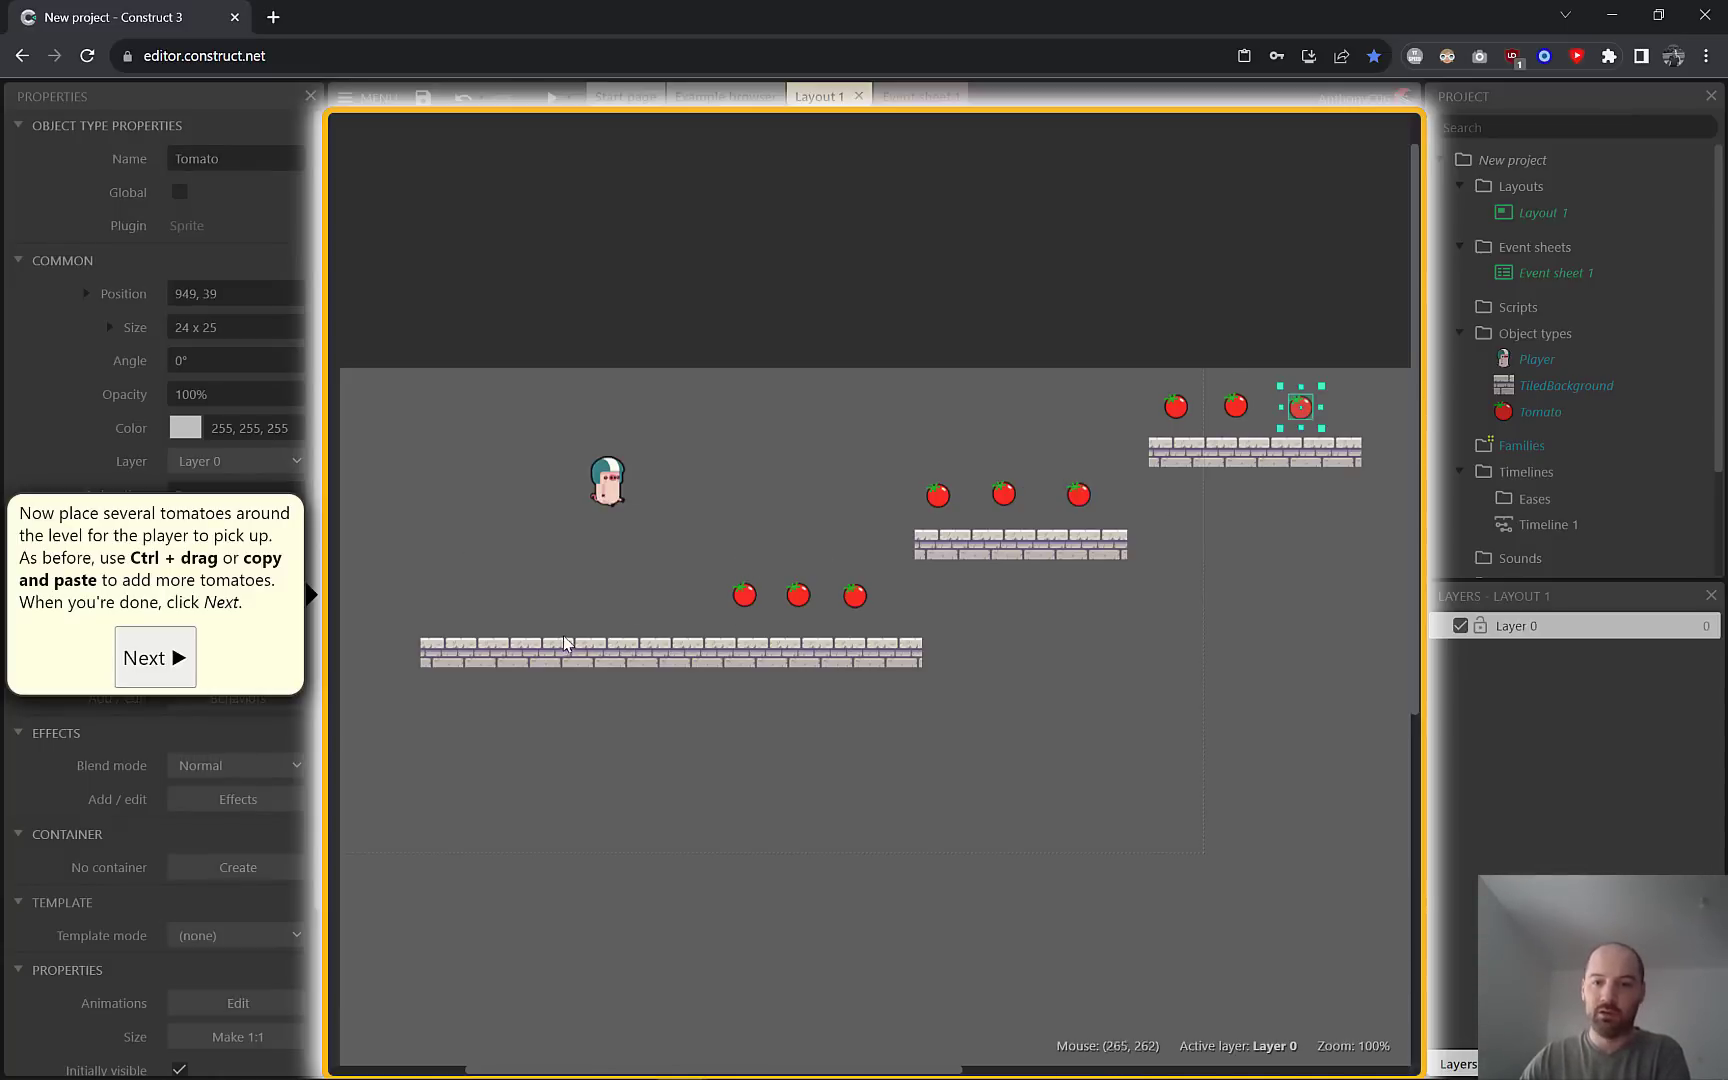
left_click(155, 664)
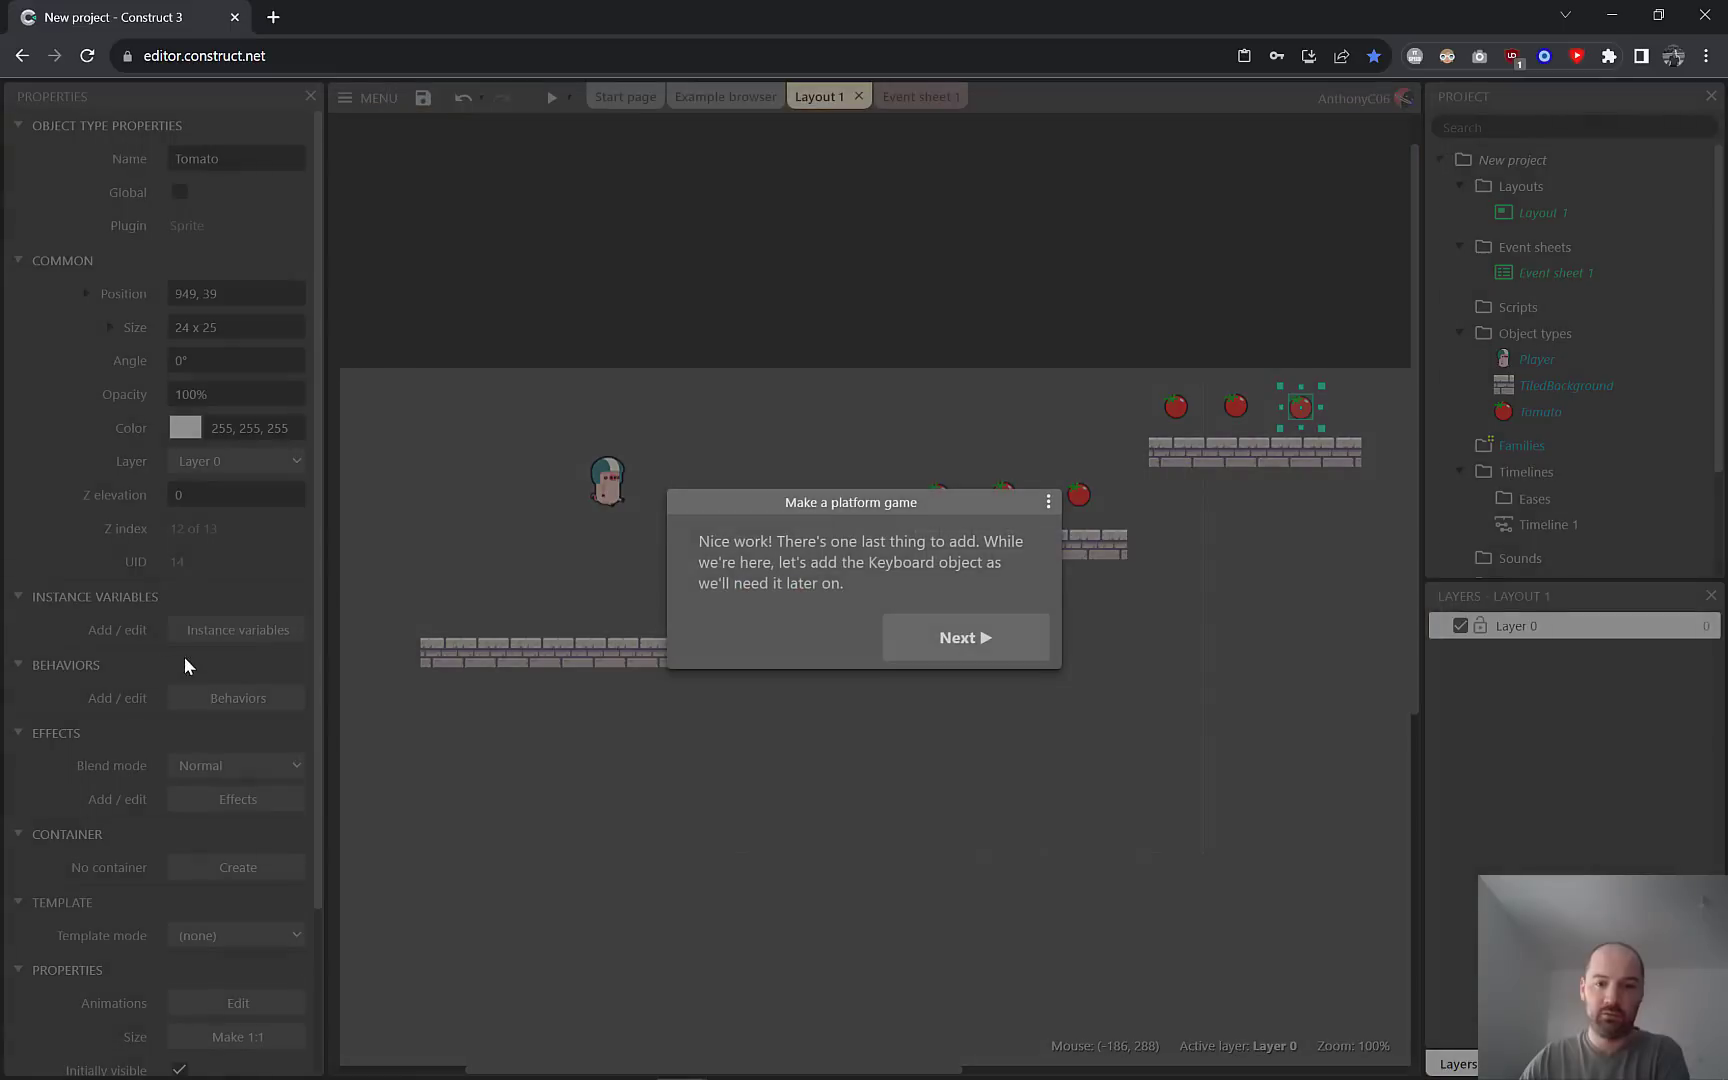
Add the Keyboard object to the project.
left_click(945, 638)
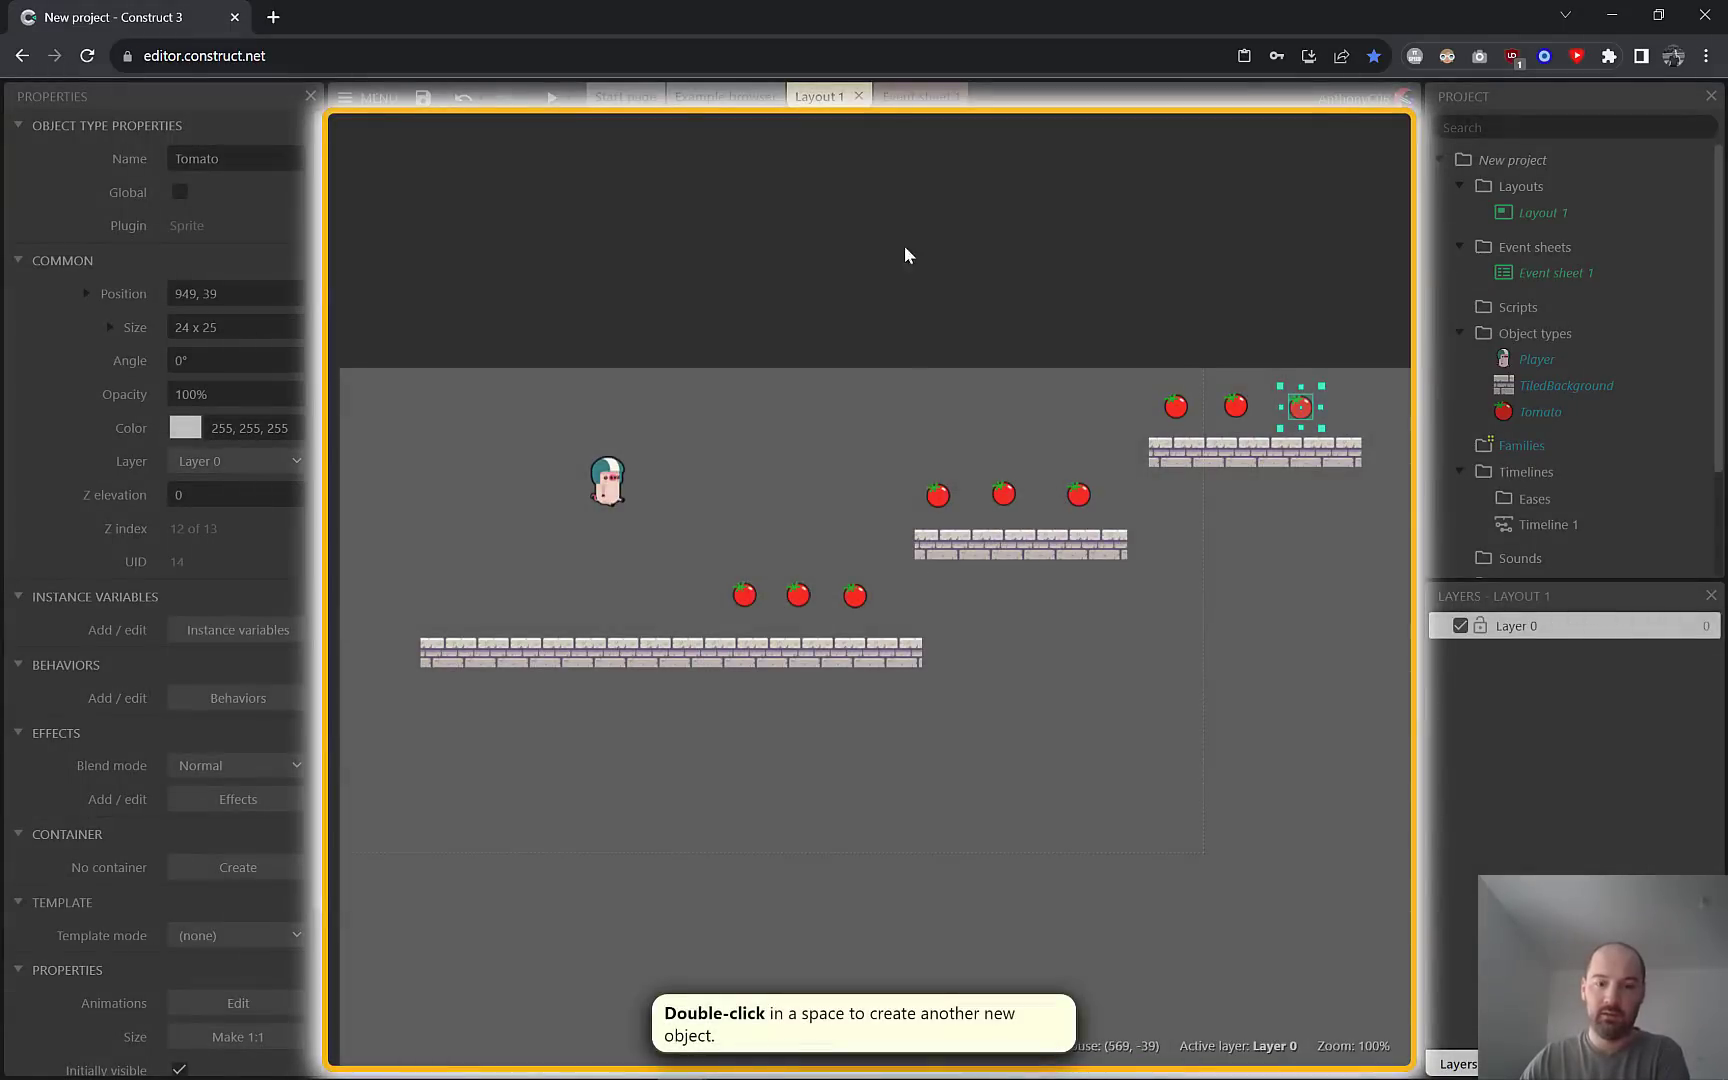
double_click(747, 431)
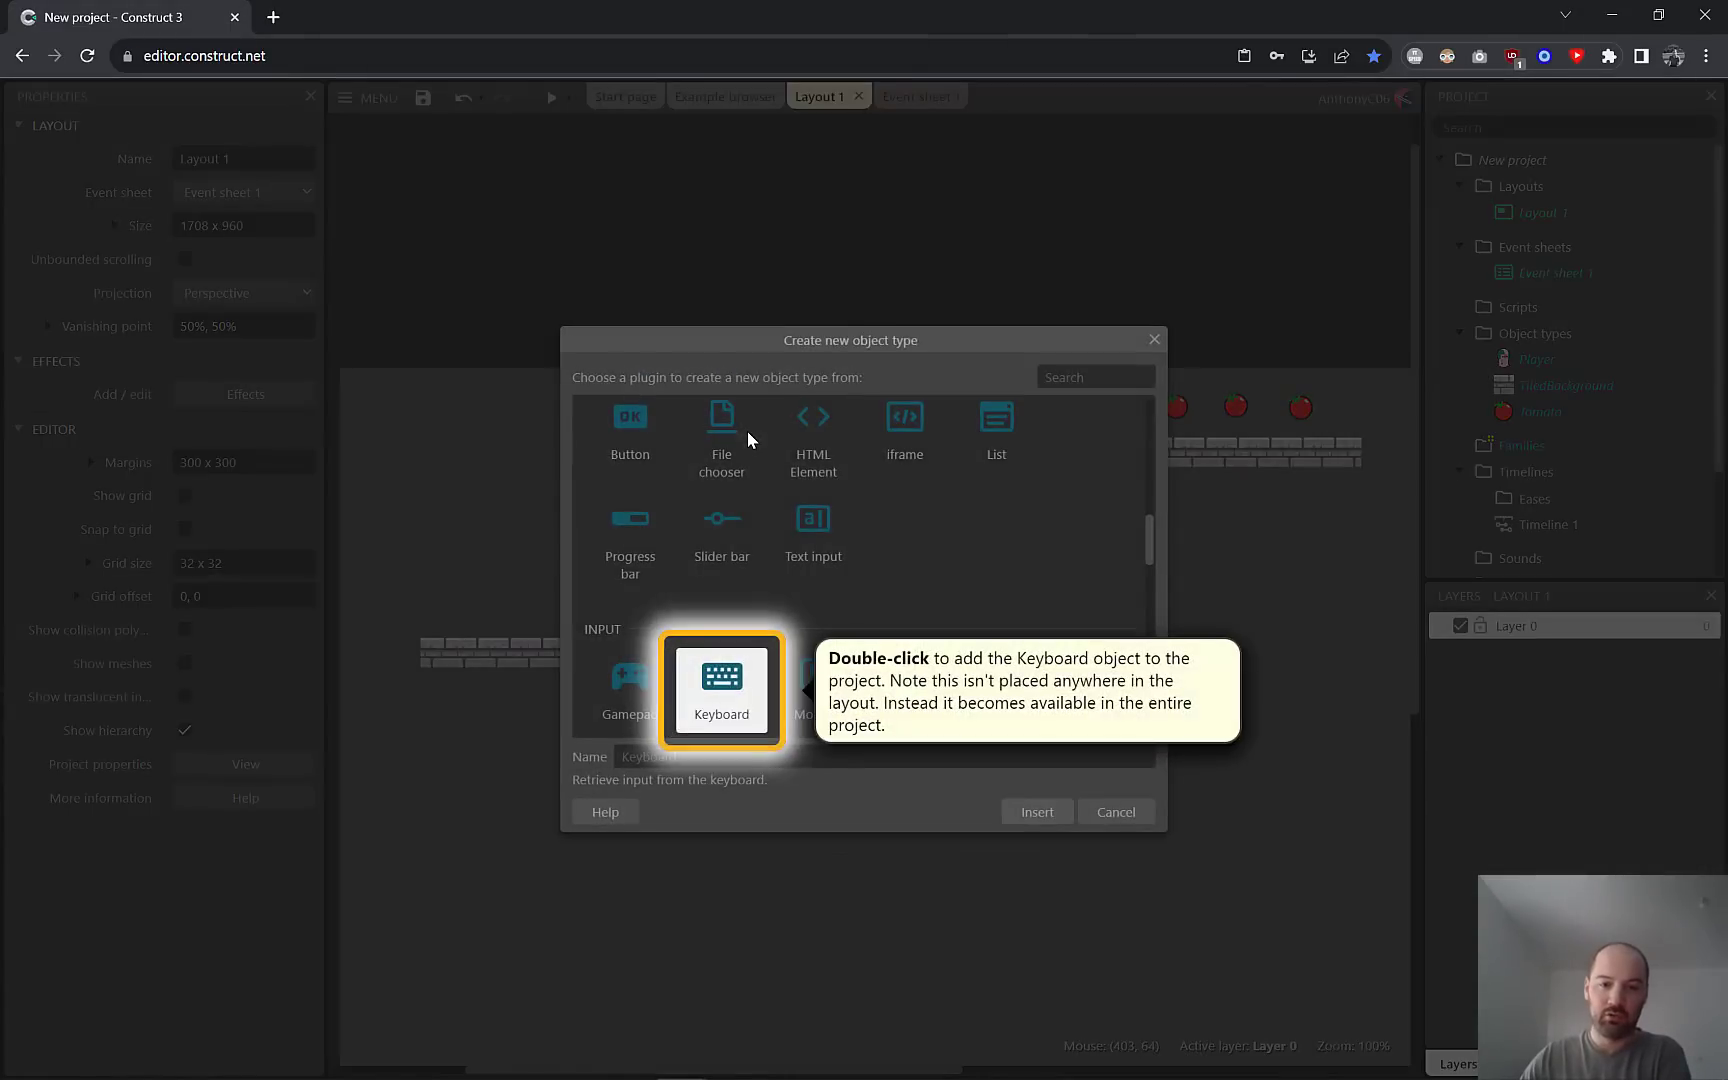
double_click(733, 680)
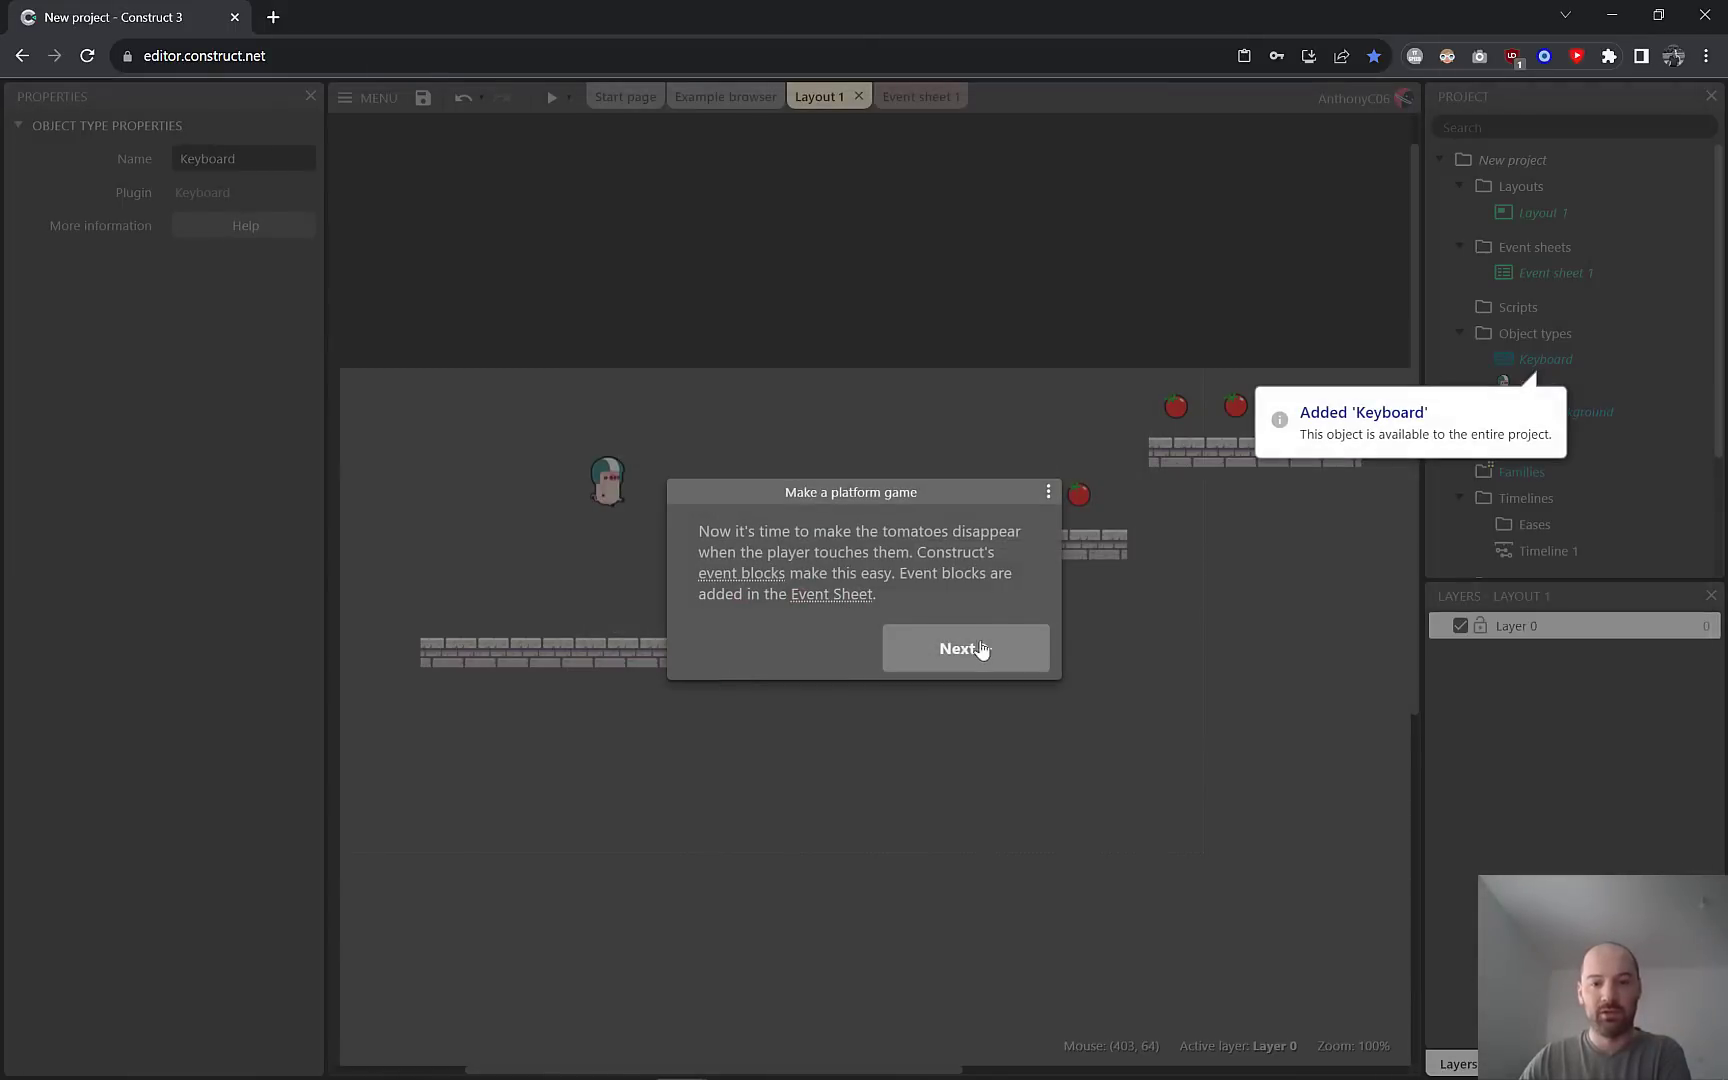
Continue the tour to Event sheet 1 and add an event with the Player condition On collision with another object, choosing Tomato.
left_click(965, 649)
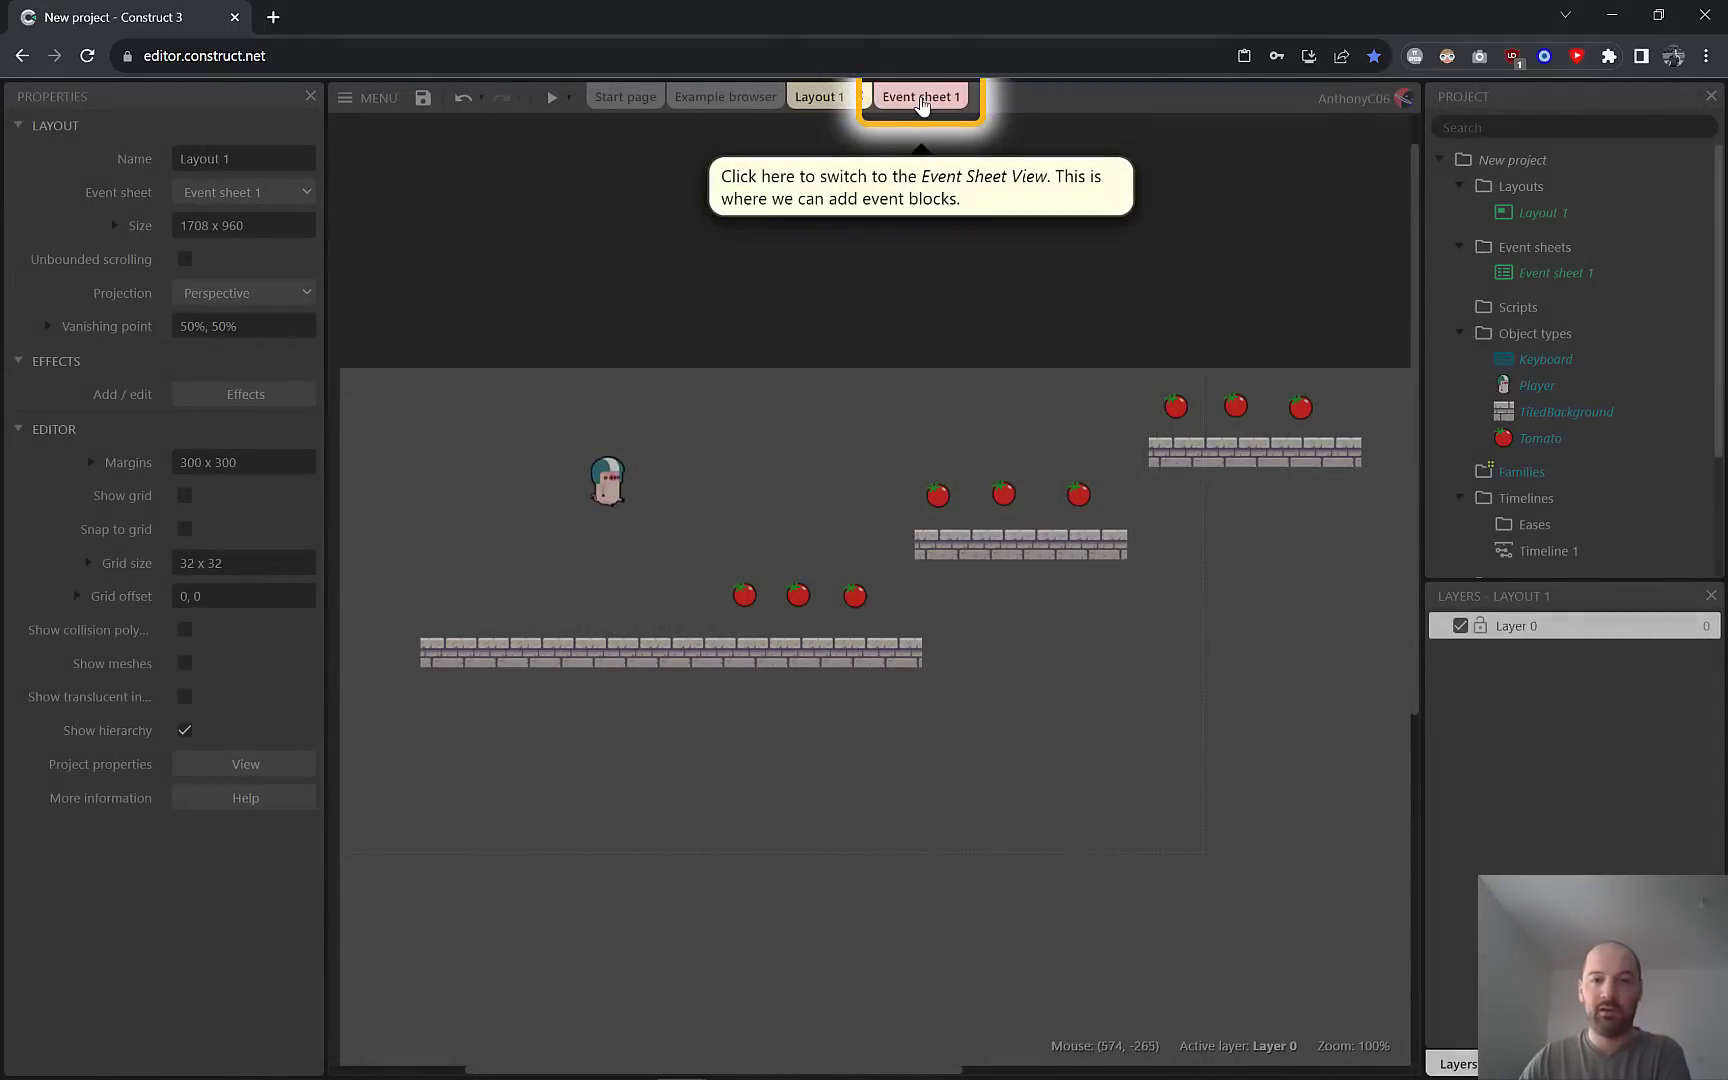
left_click(921, 97)
left_click(415, 137)
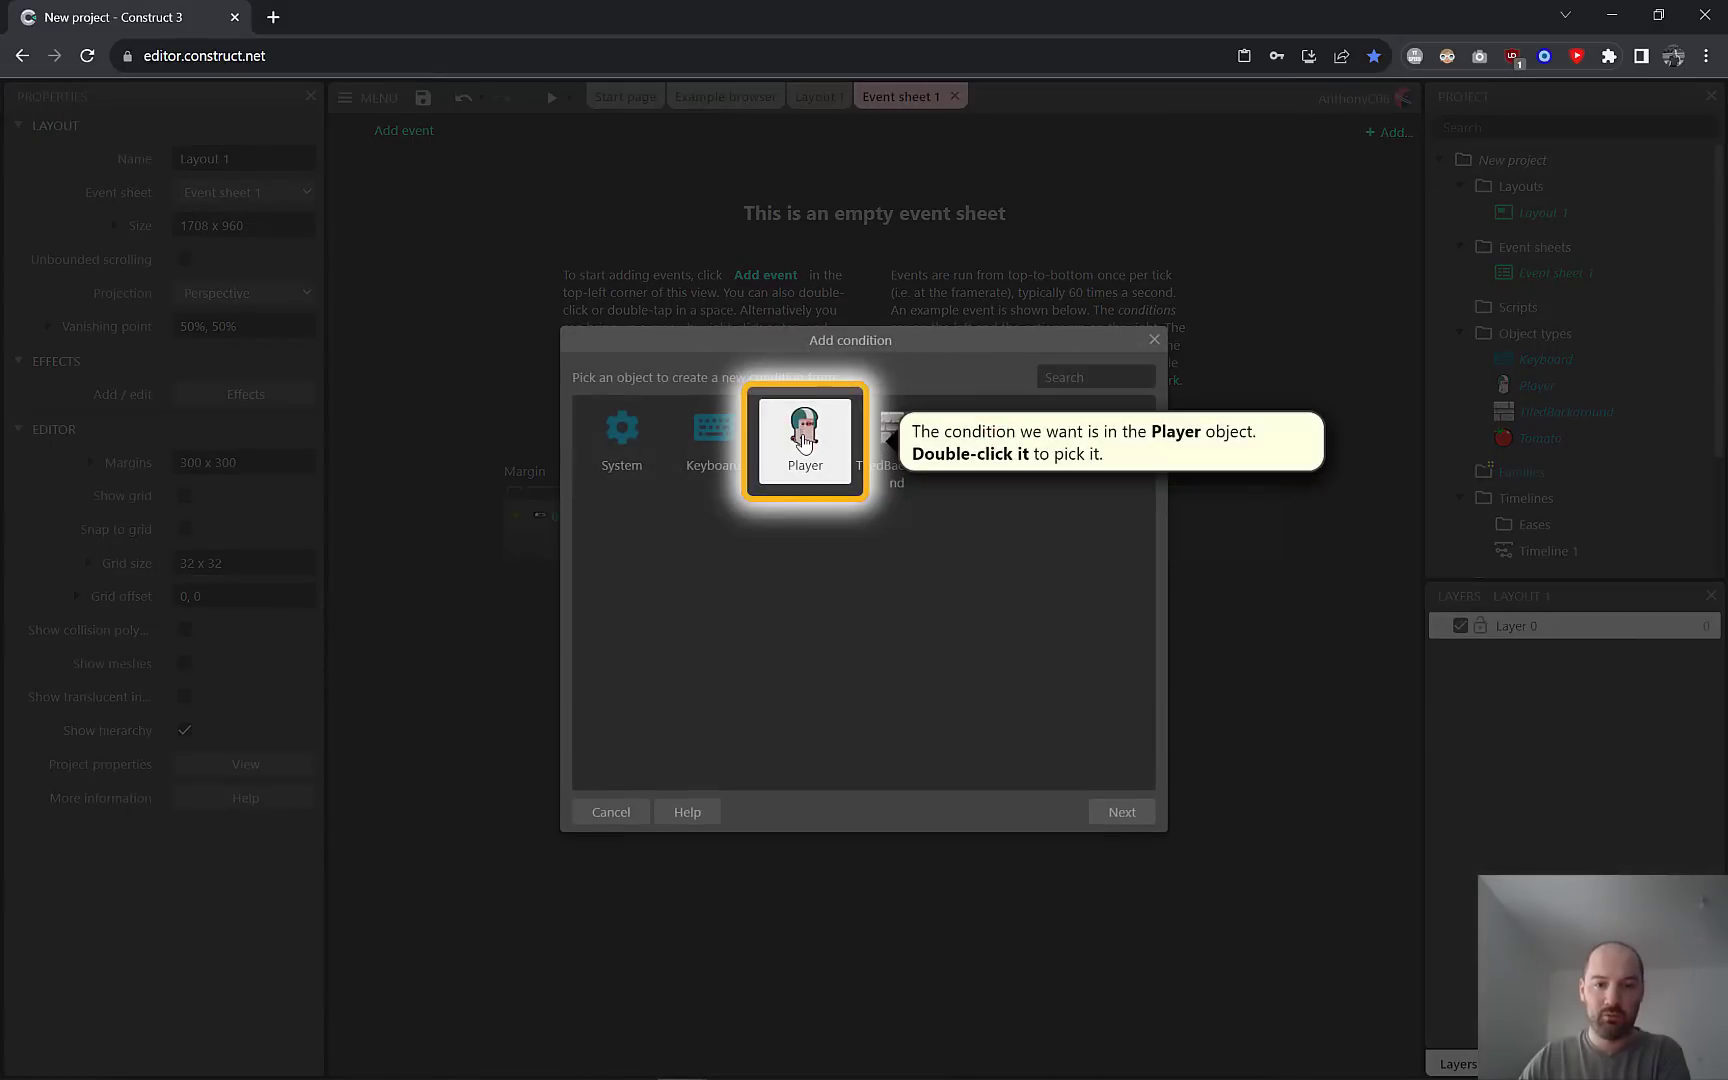
double_click(803, 440)
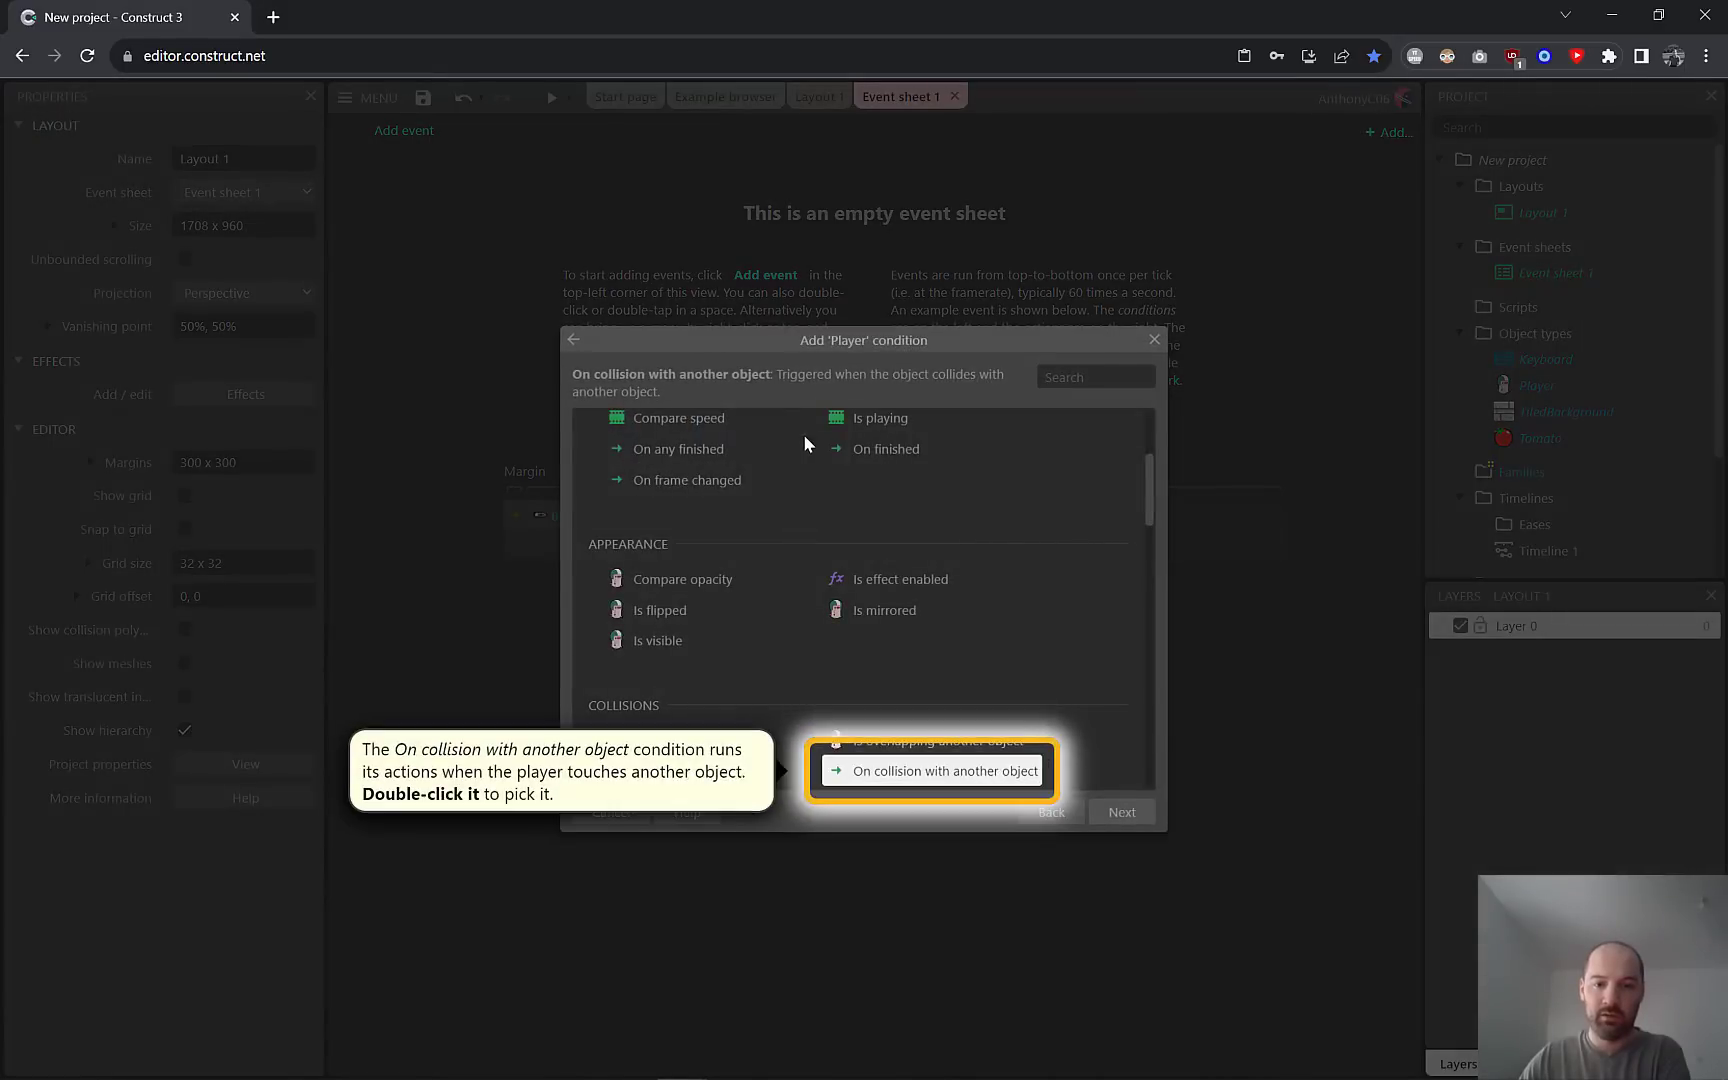
double_click(945, 779)
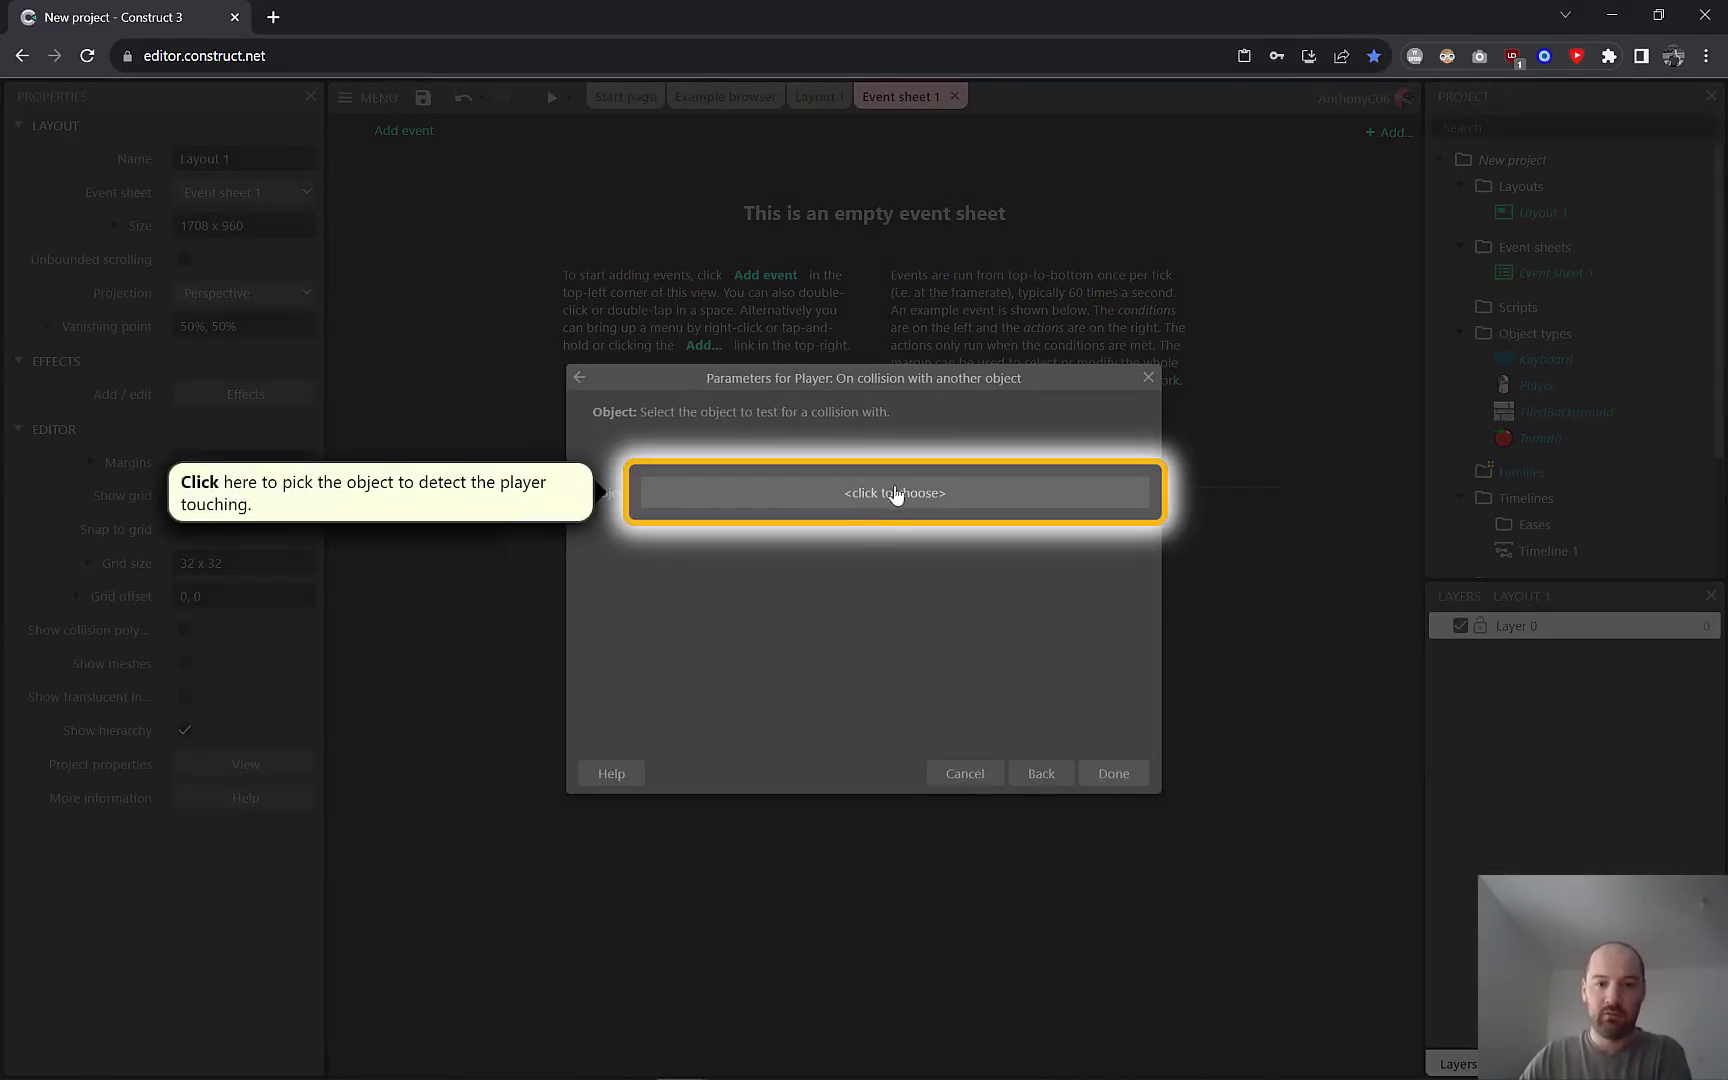
left_click(895, 494)
double_click(714, 538)
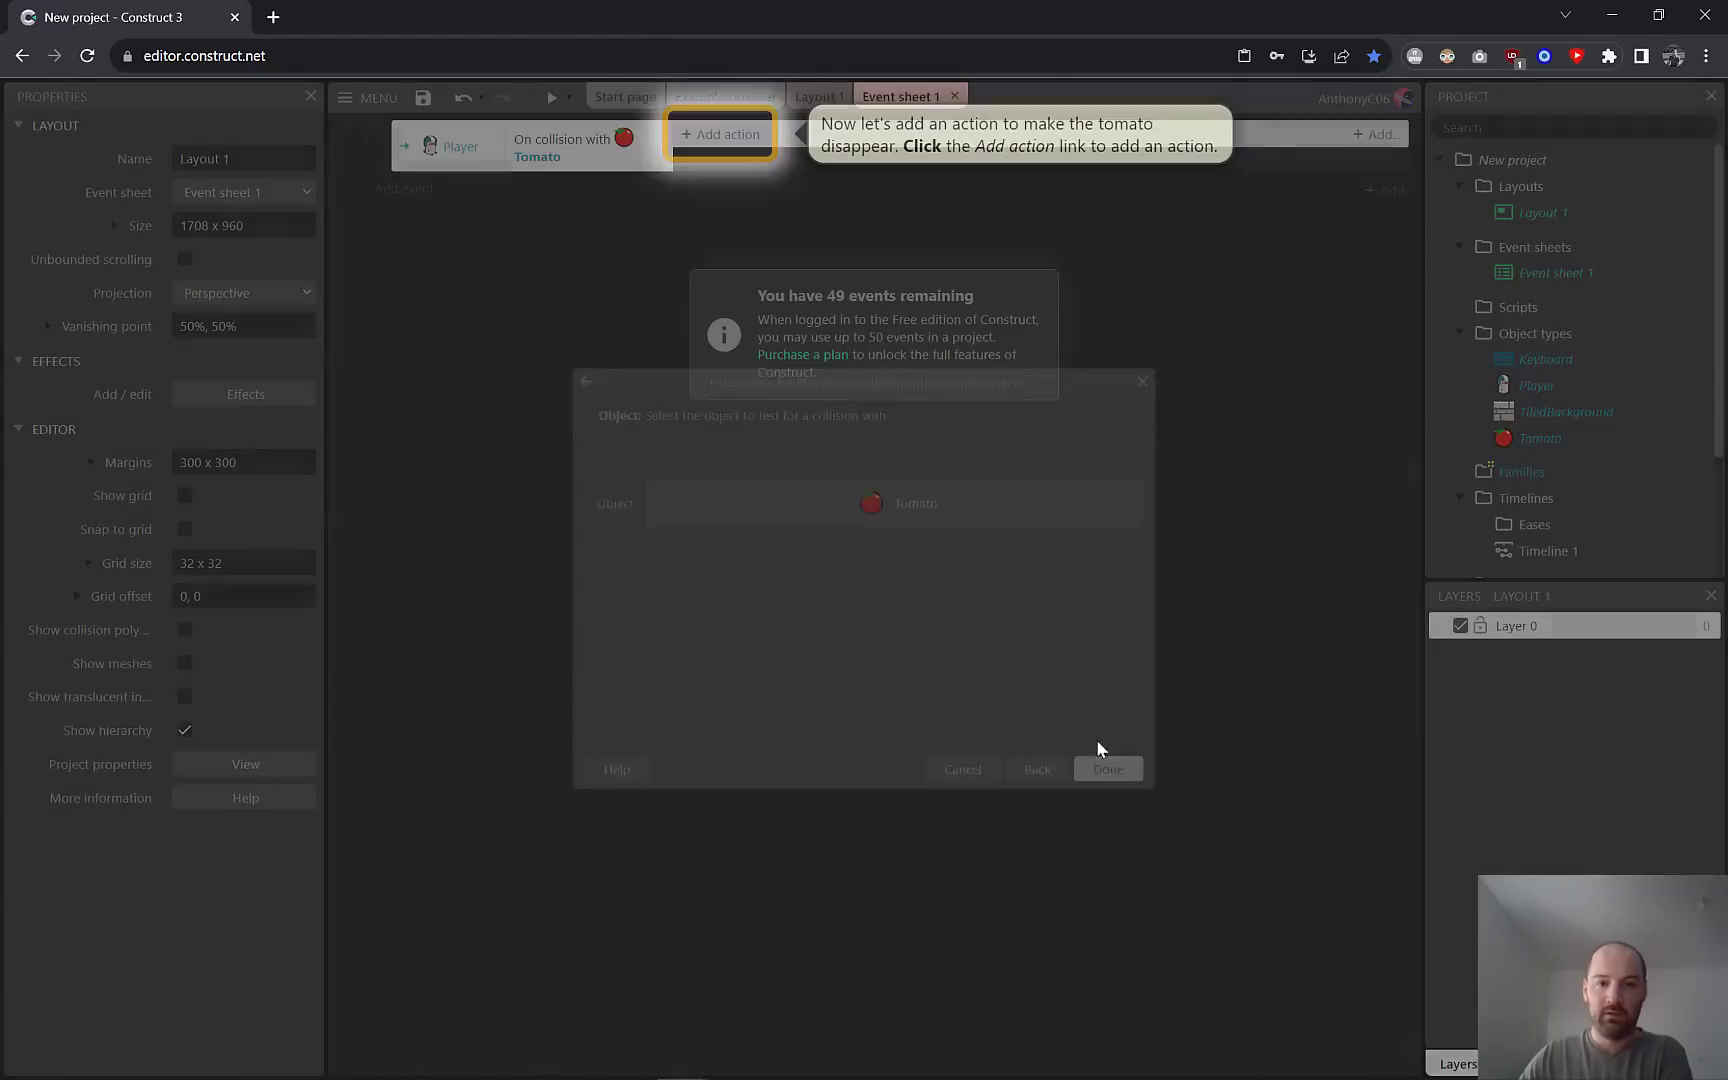
left_click(1102, 770)
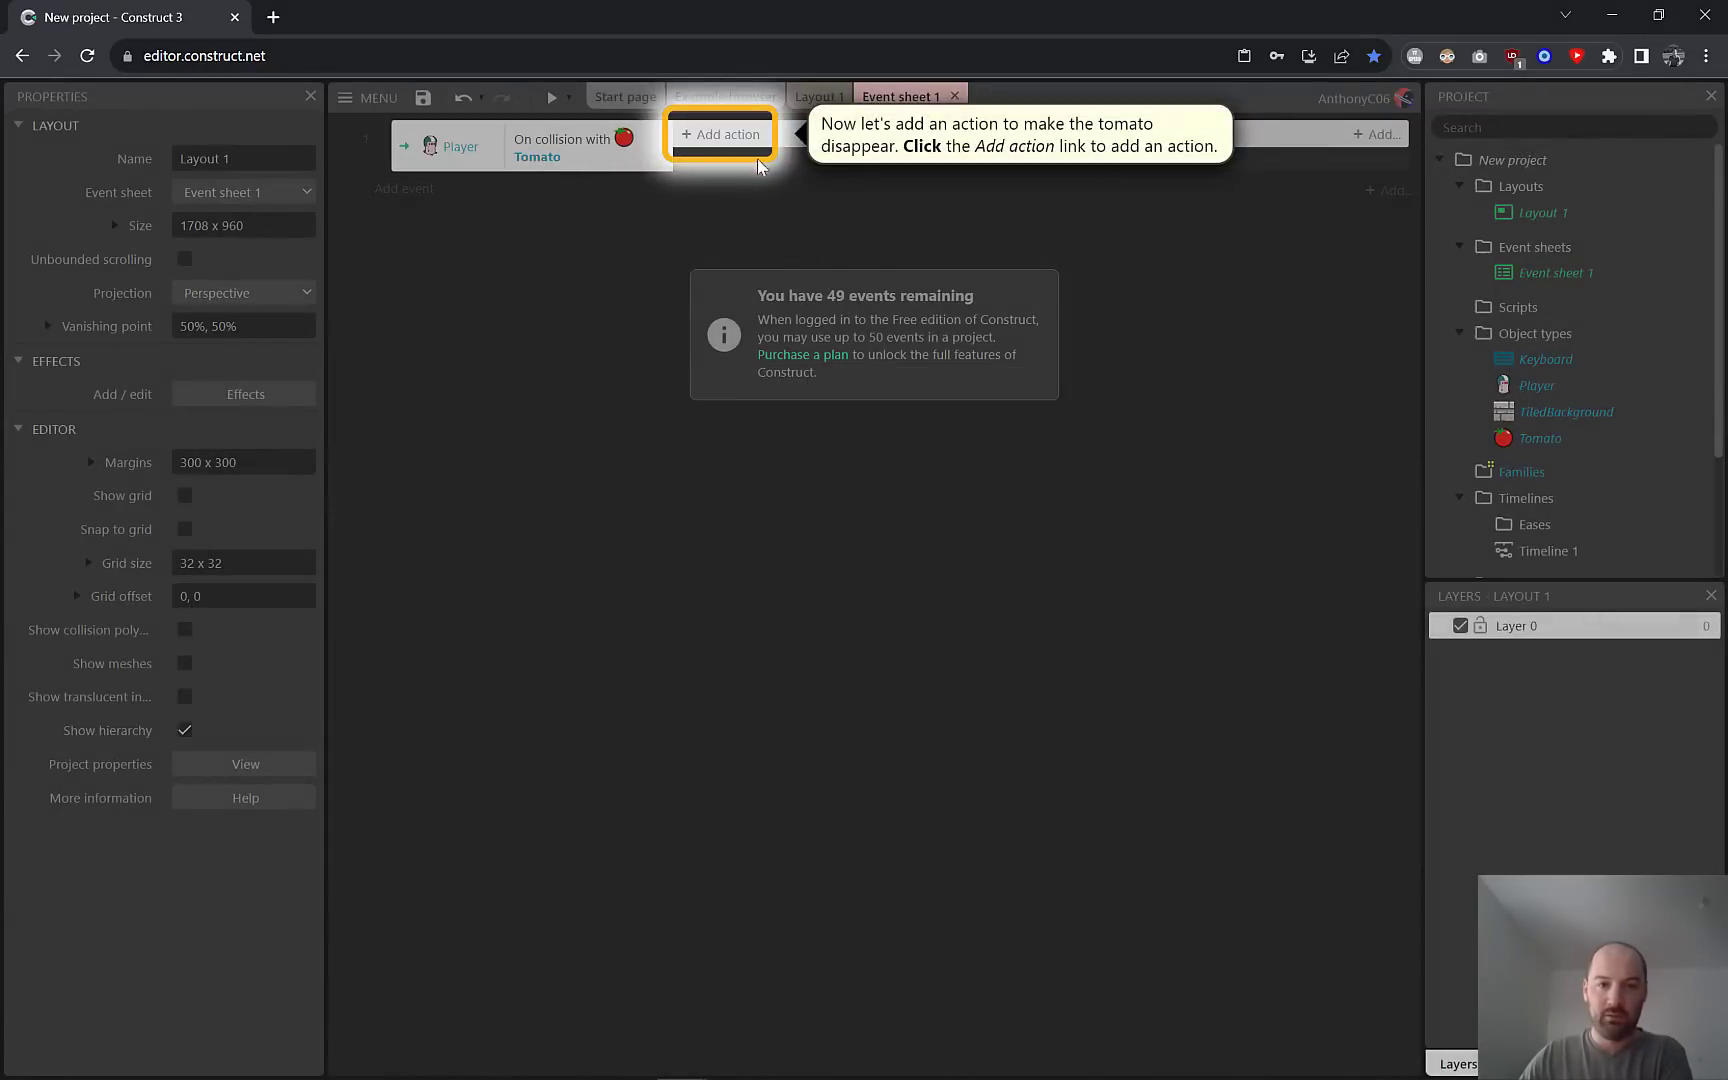
Add the Tomato Destroy action to the player collision event and continue the tour to the next event block.
left_click(729, 138)
double_click(896, 442)
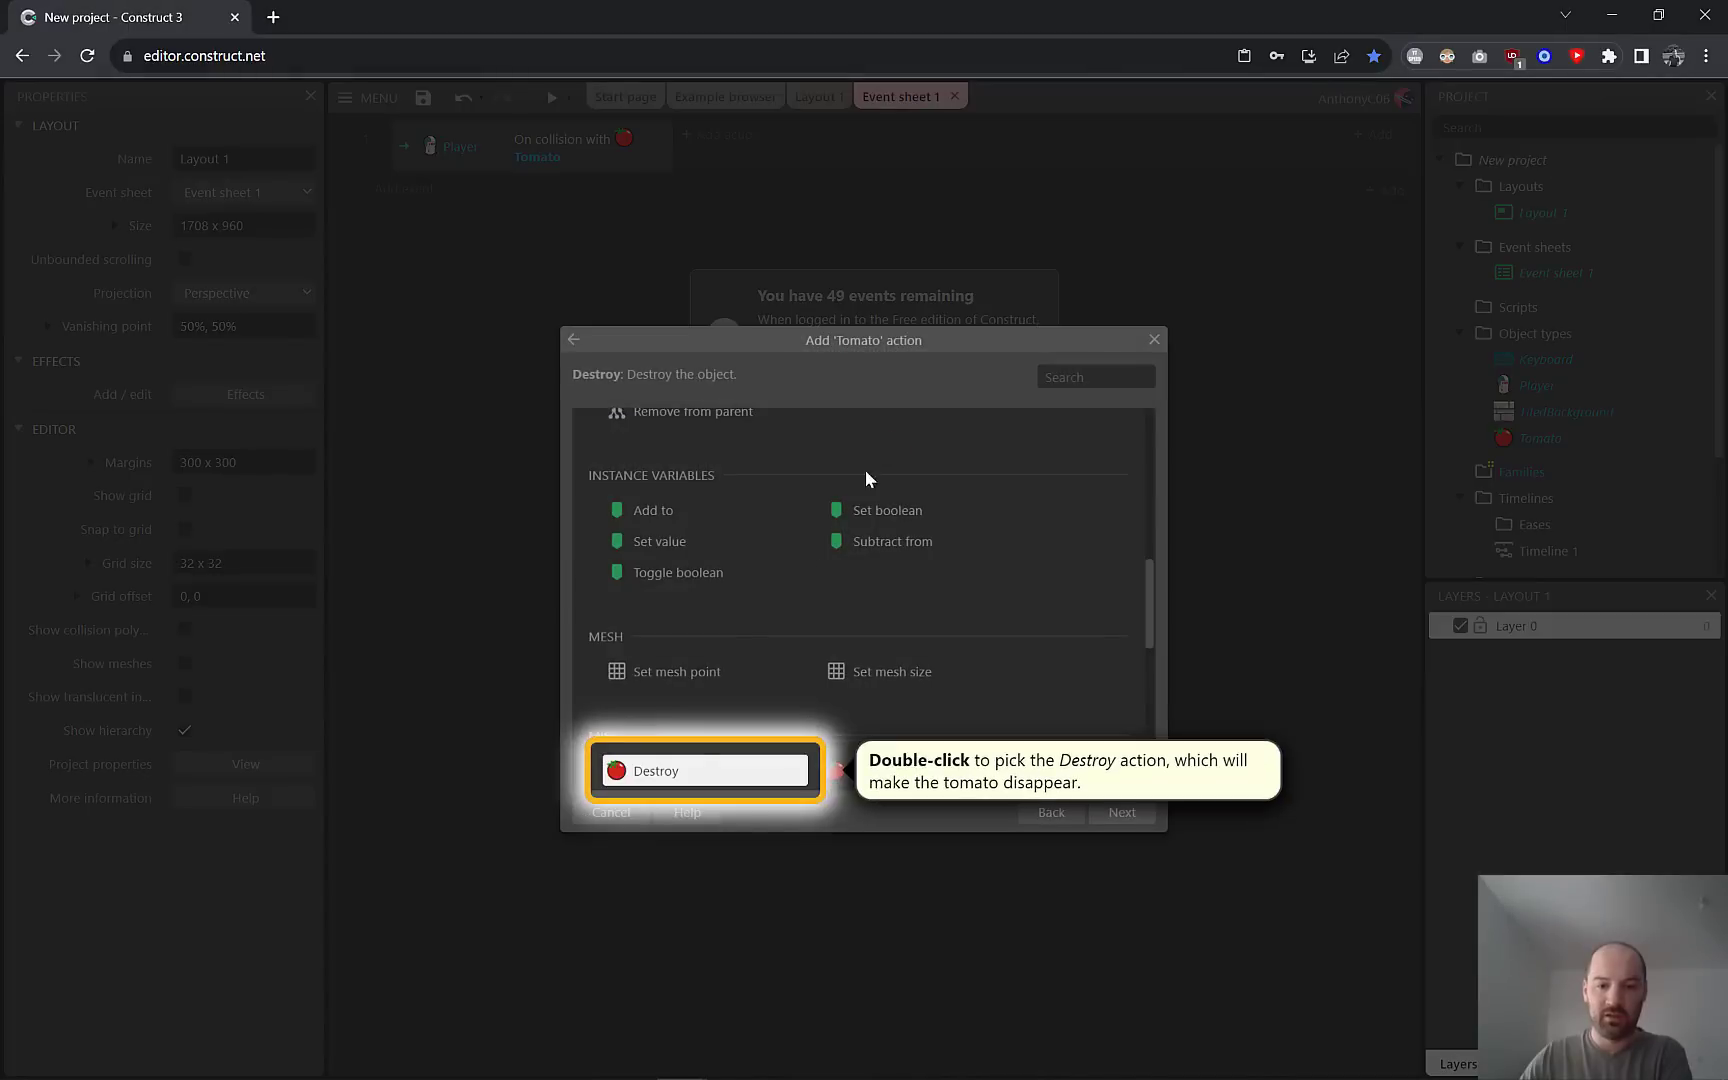
double_click(667, 773)
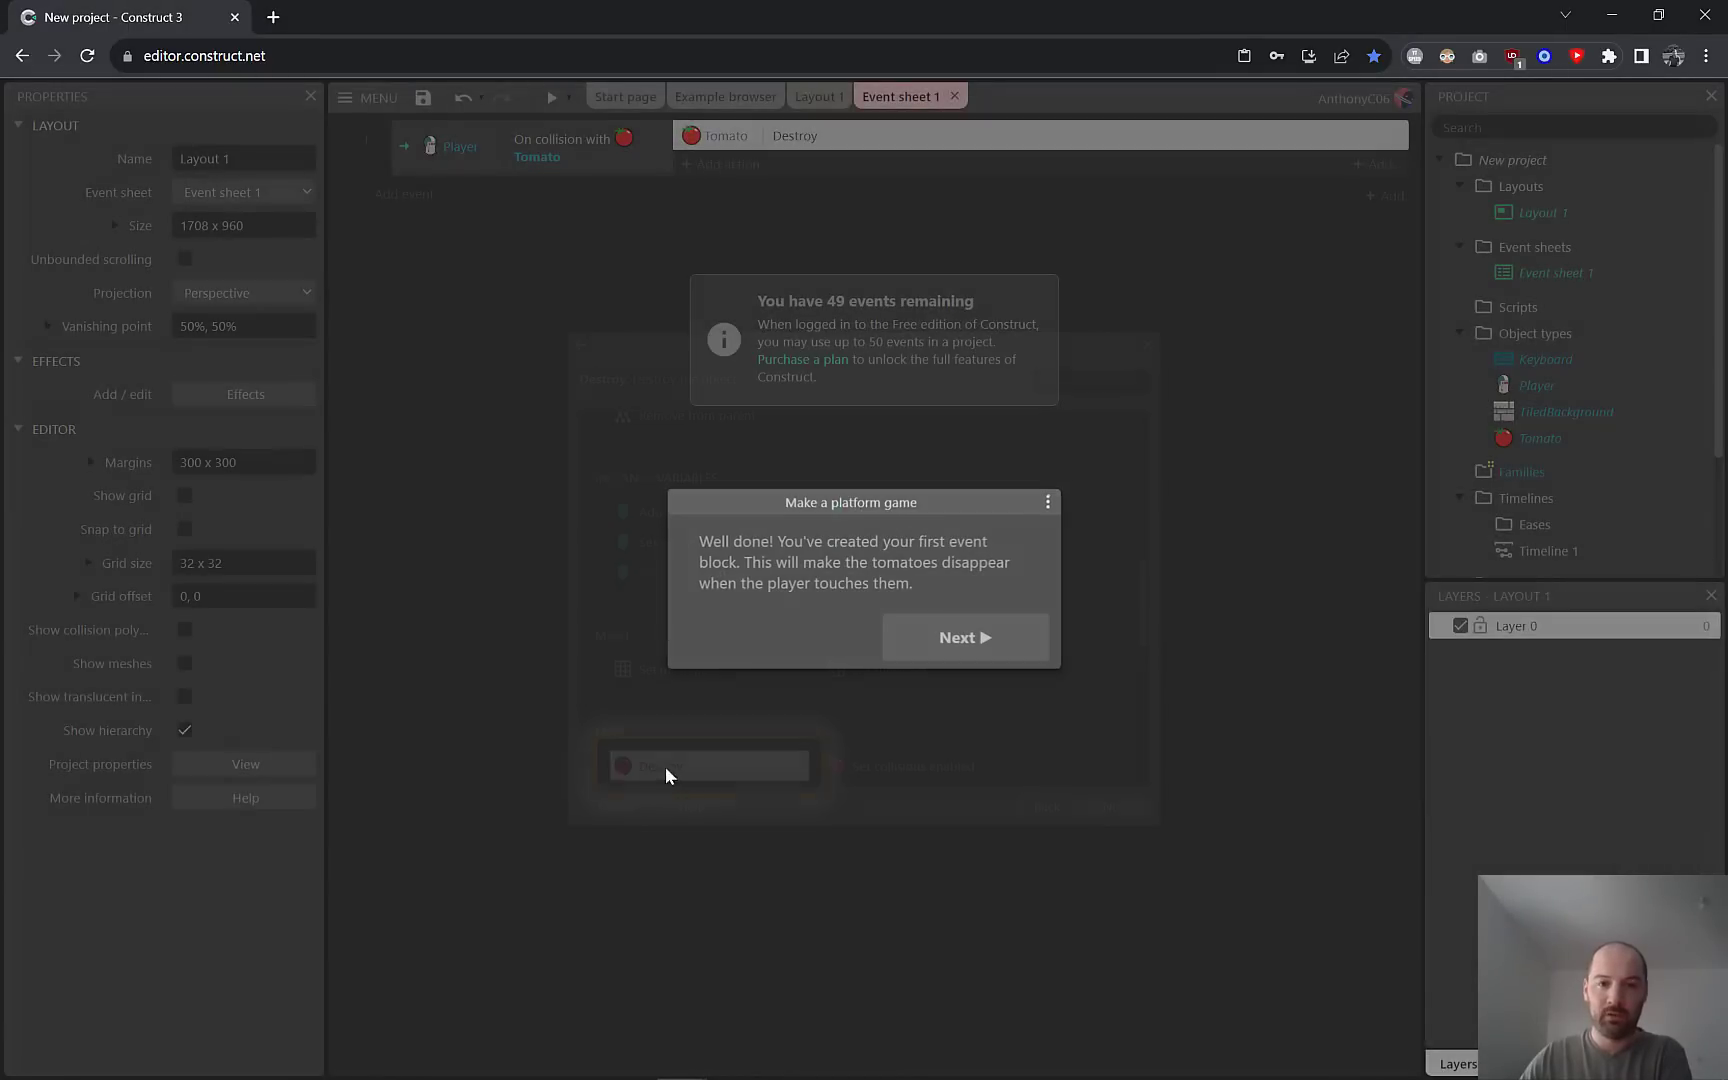
left_click(972, 640)
left_click(966, 650)
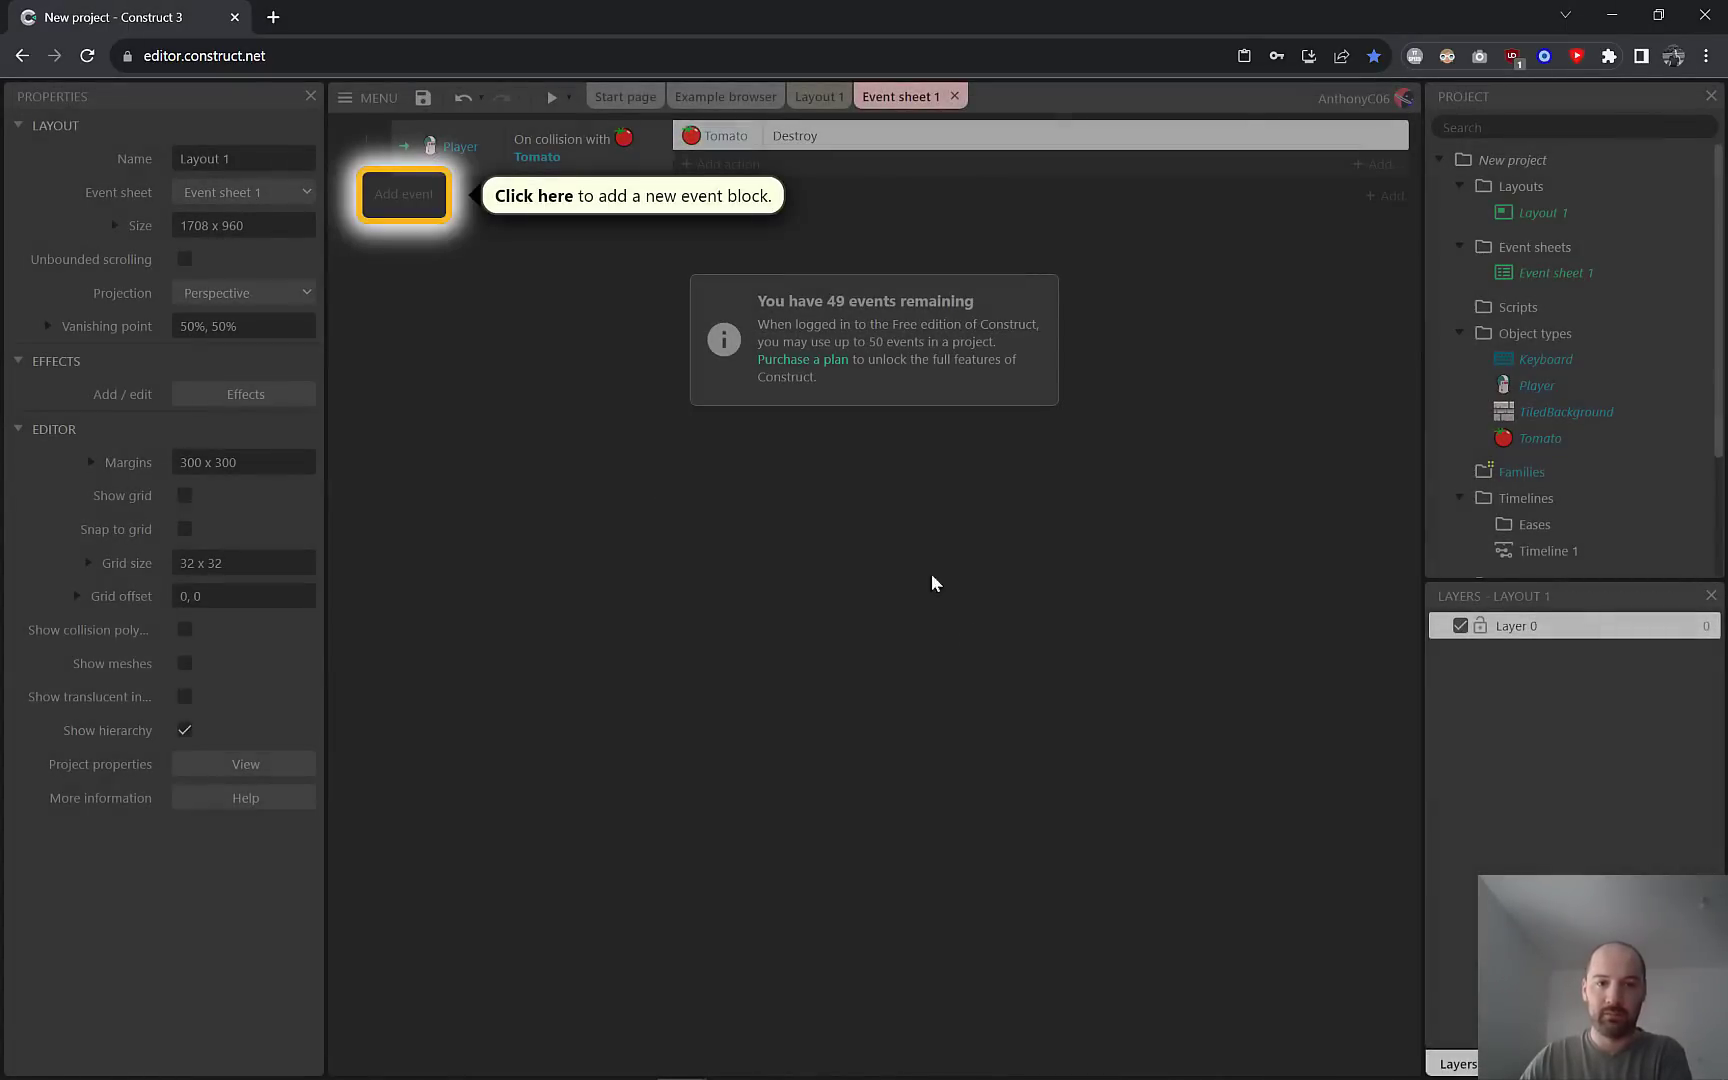
Add a second event with the Keyboard condition On key pressed, set to the Left arrow key.
left_click(427, 192)
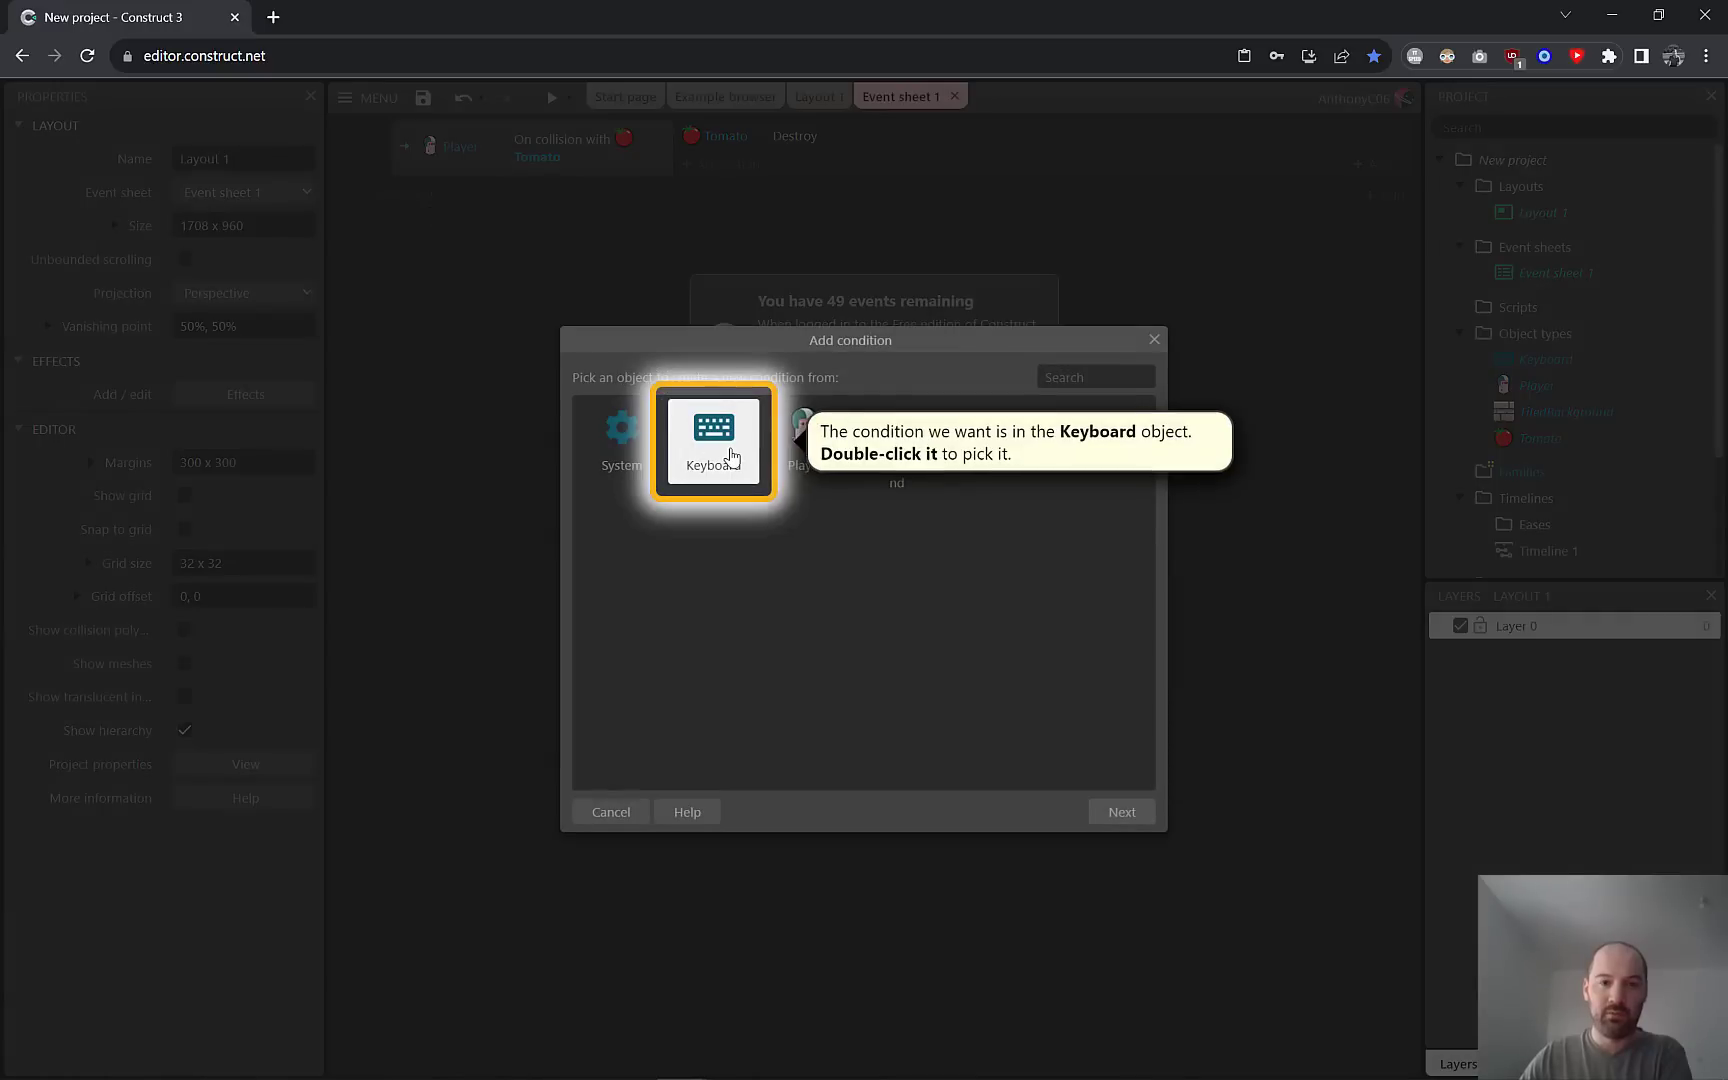
double_click(729, 460)
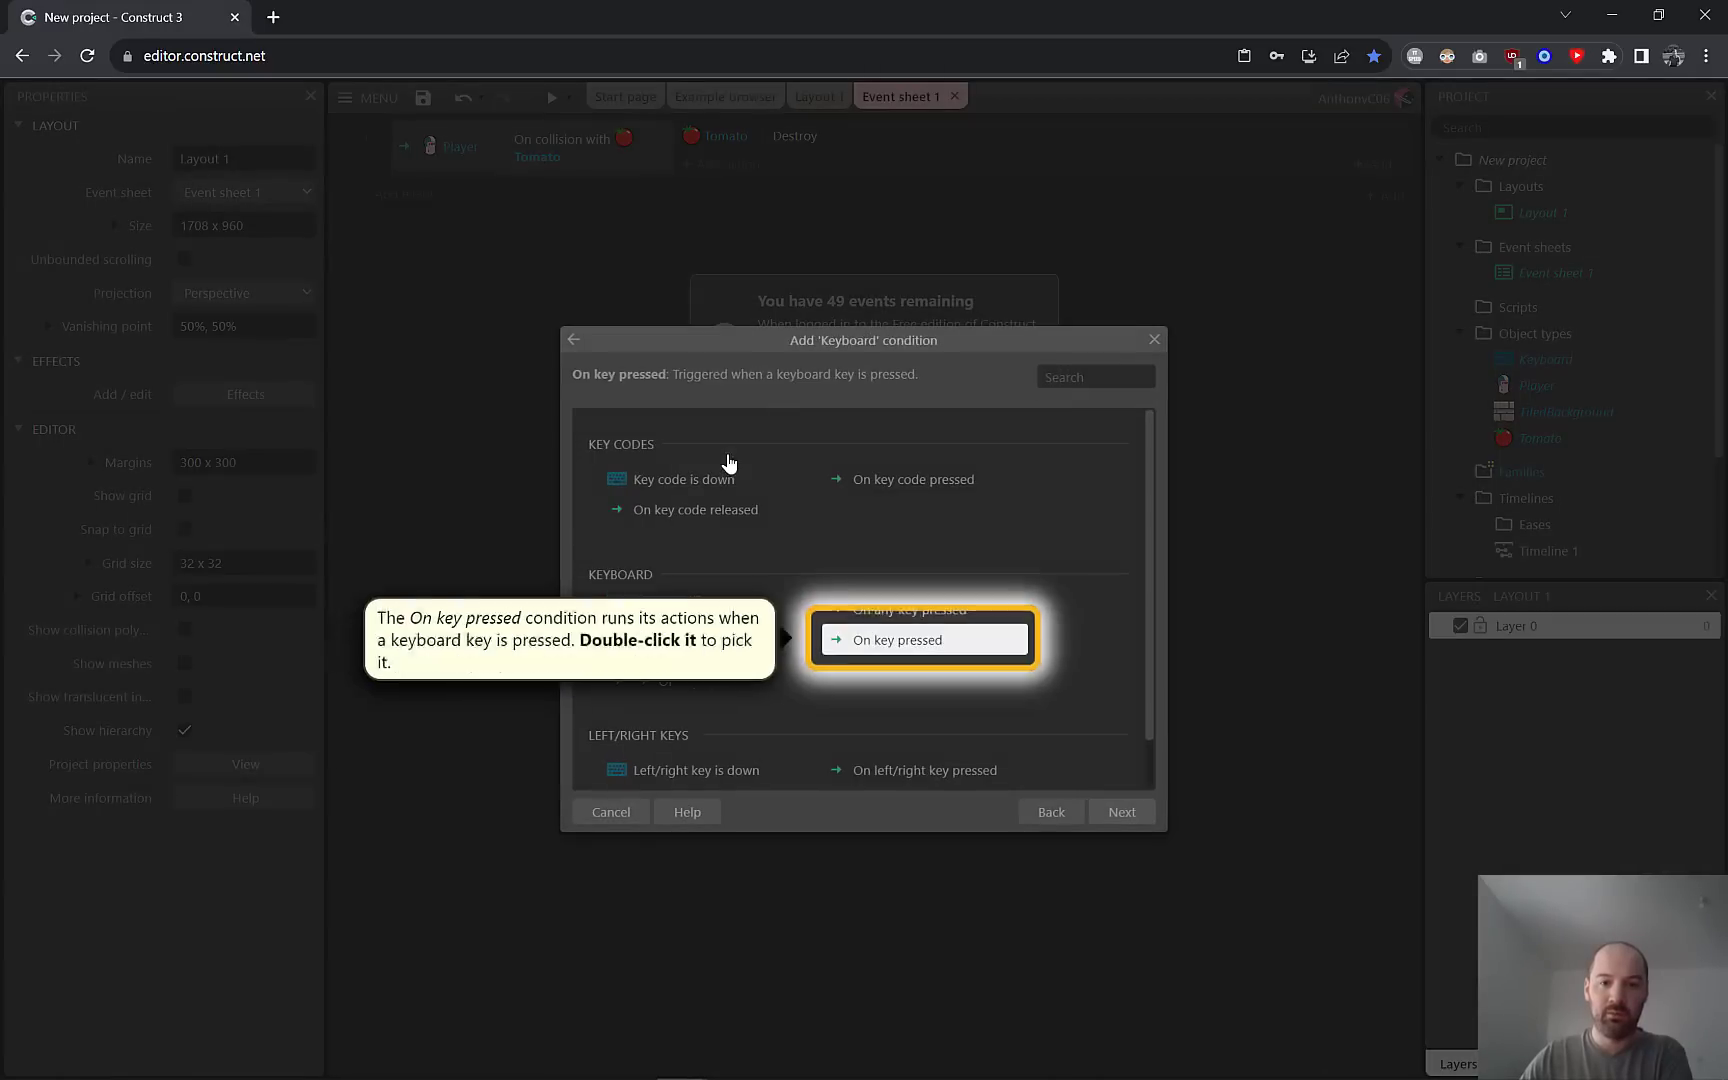
double_click(897, 641)
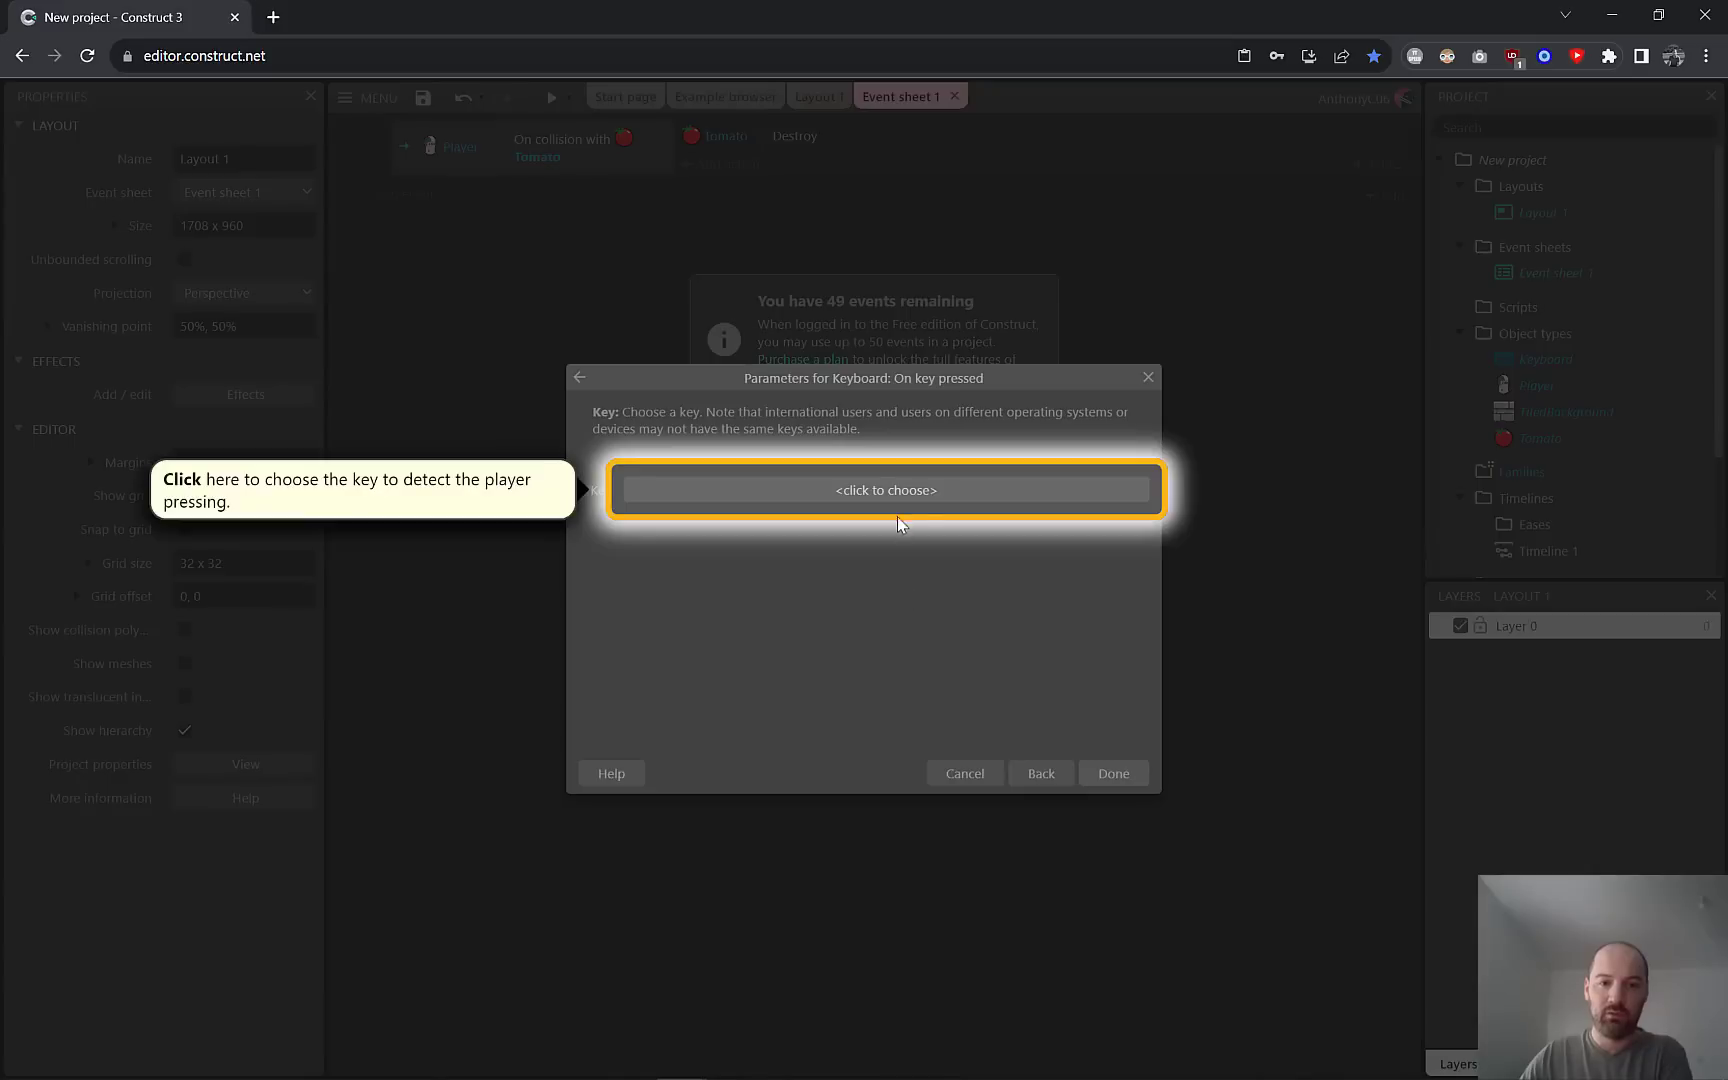
left_click(869, 491)
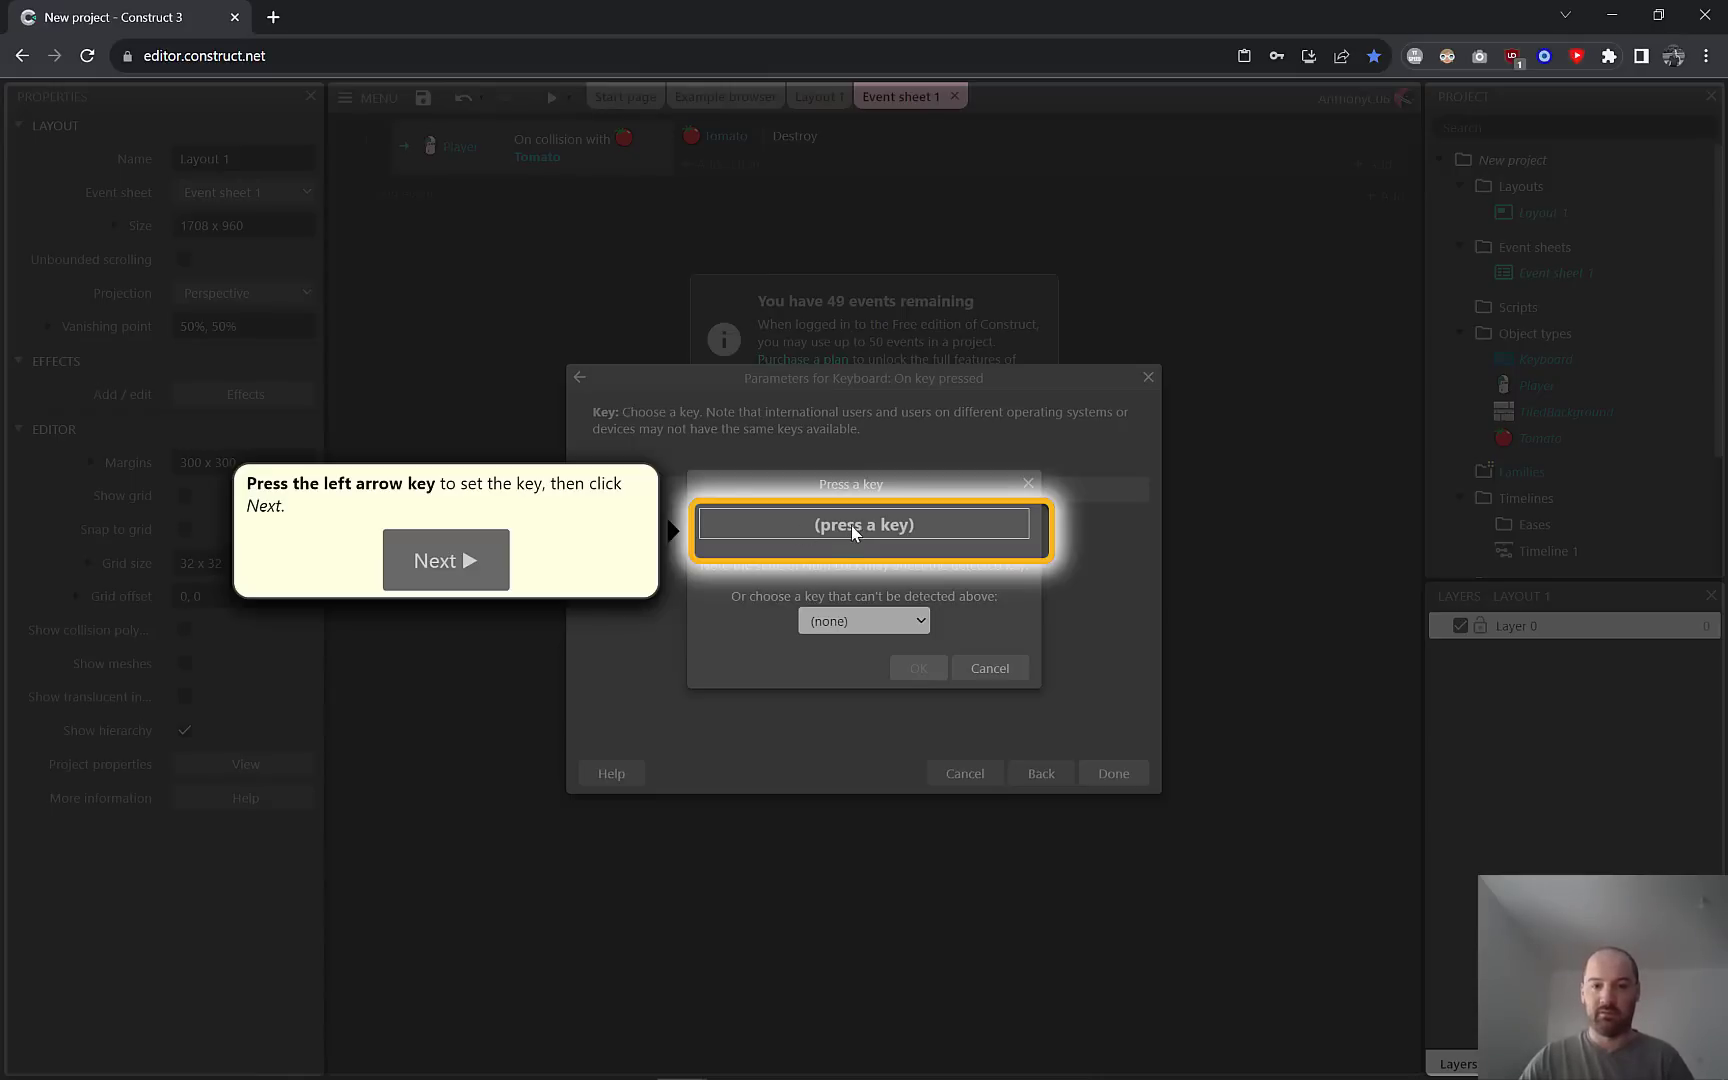
key("Left")
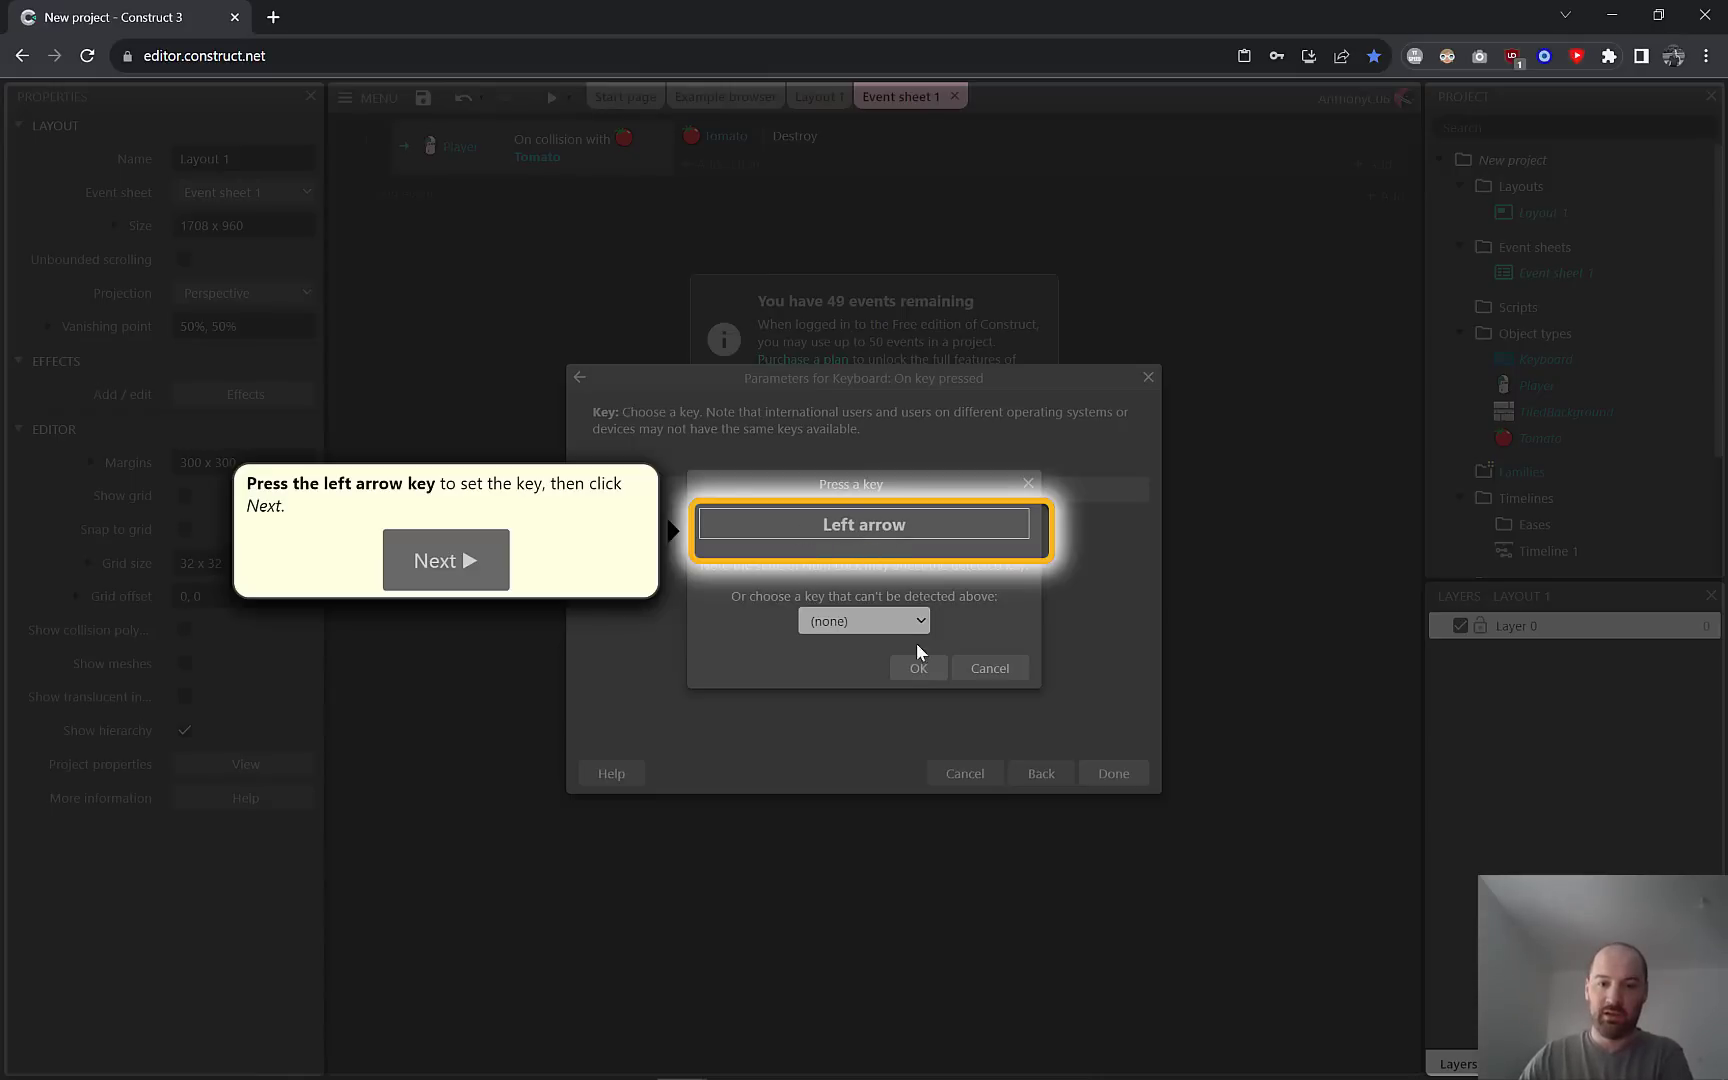
left_click(477, 566)
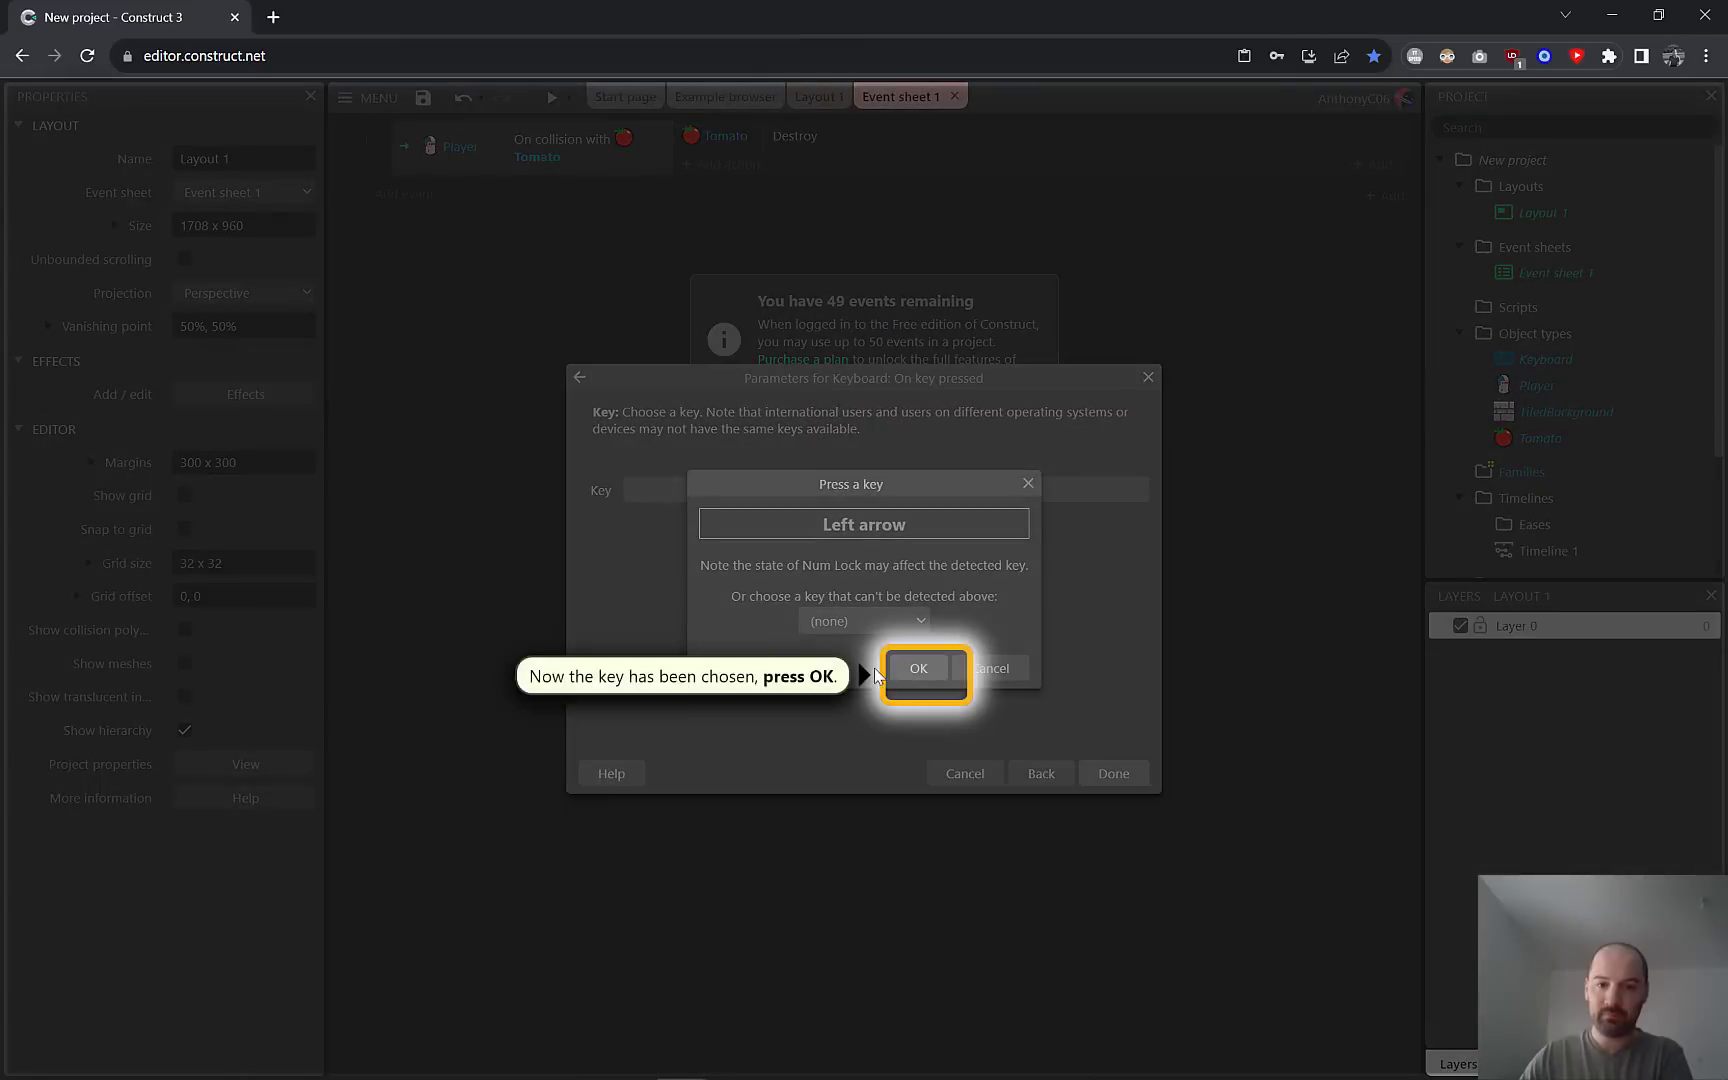
left_click(914, 669)
left_click(1113, 773)
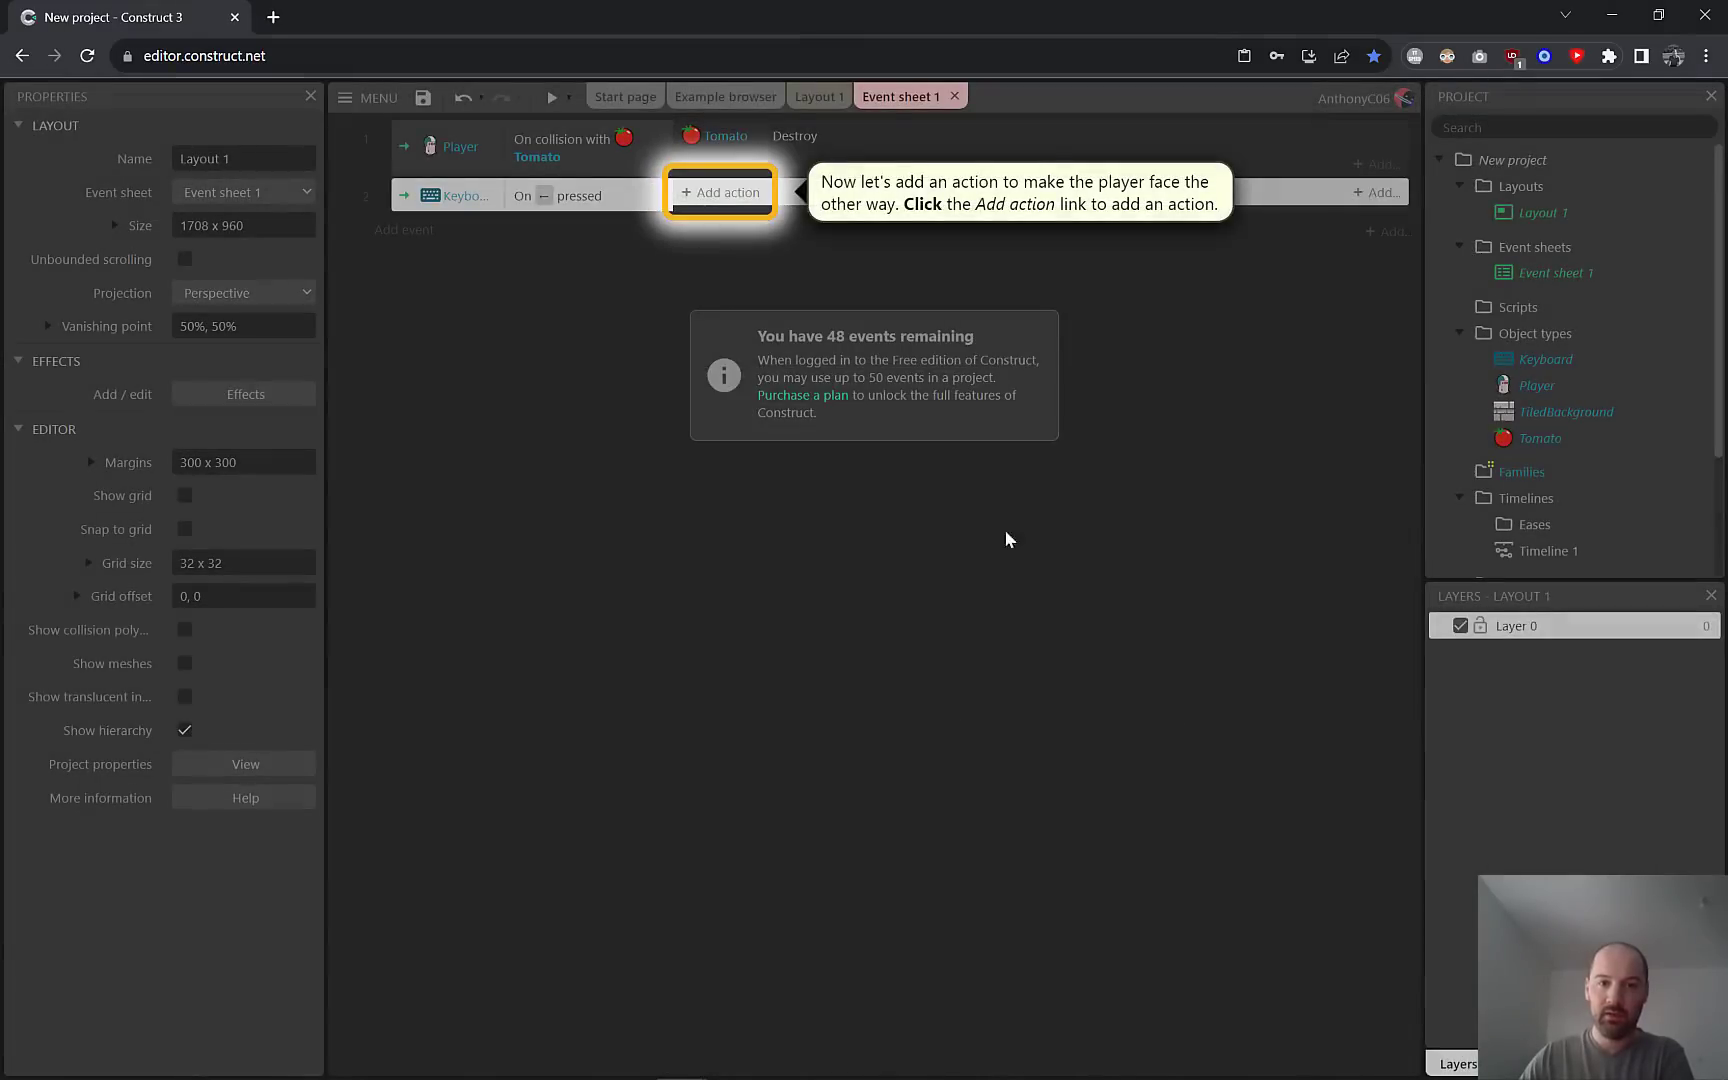
Give the Left arrow event a Player Set mirrored action with the state Mirrored and continue the tour.
left_click(728, 193)
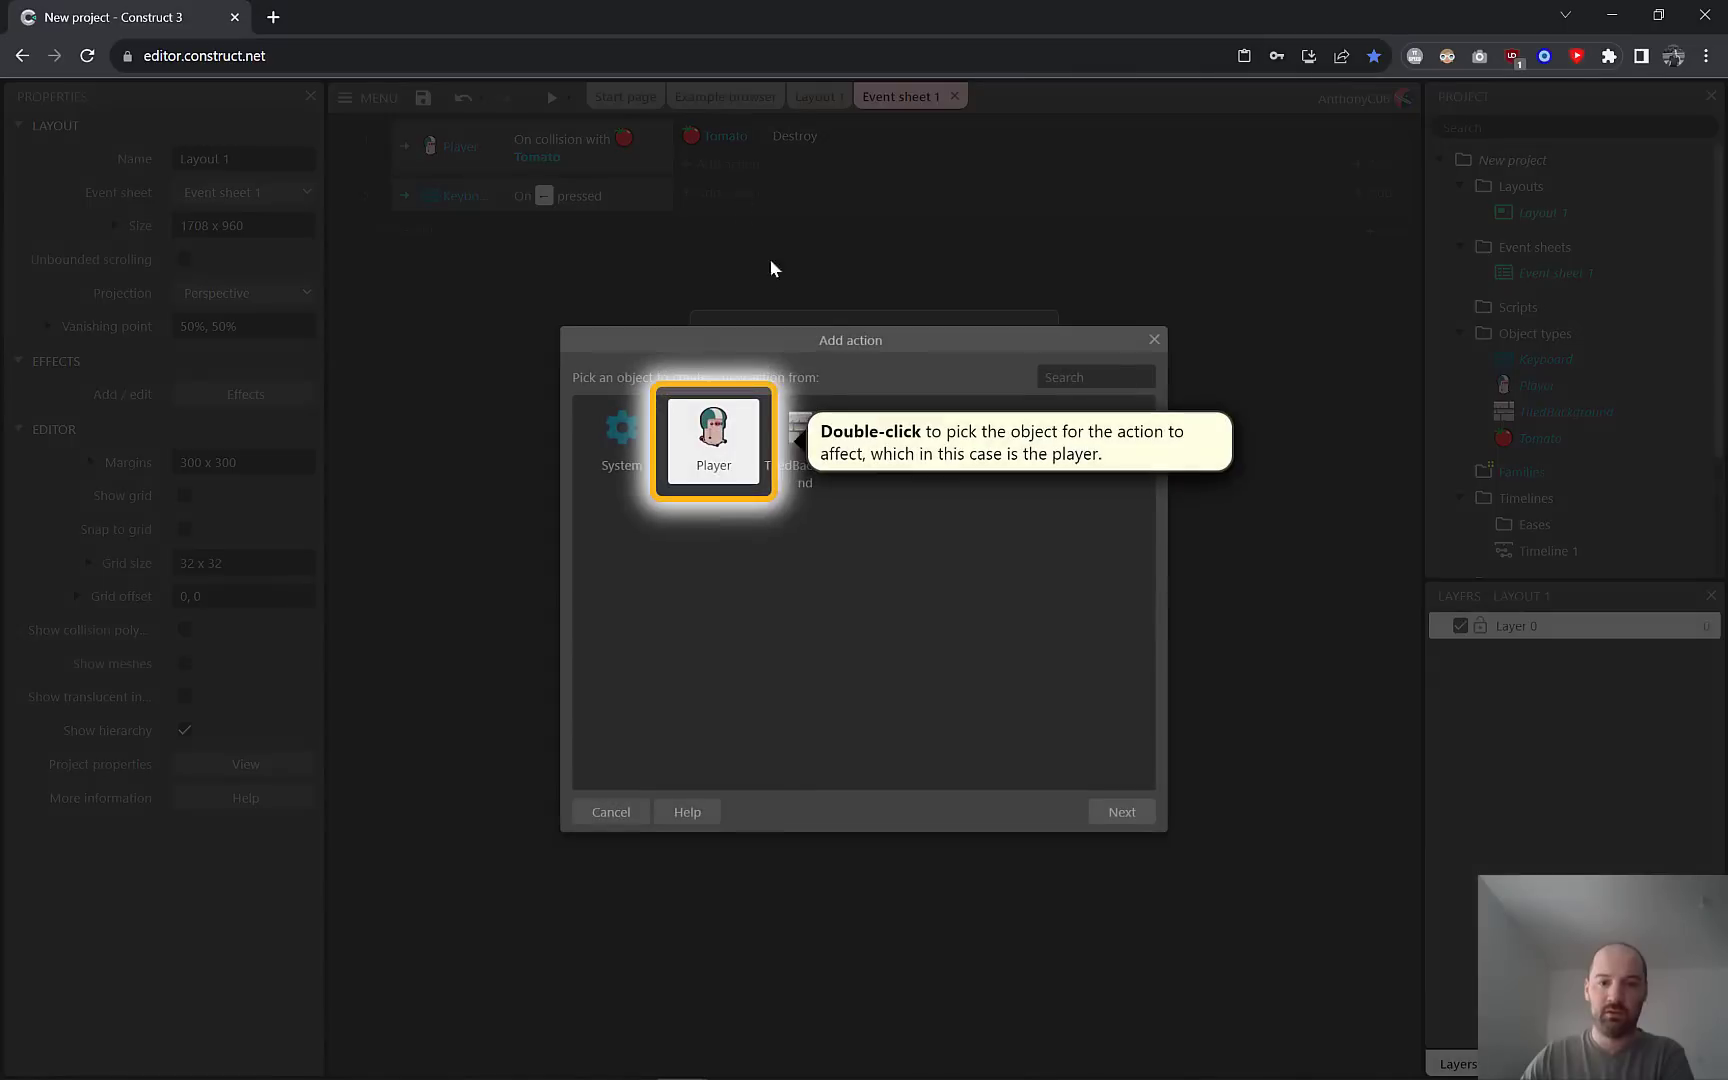
double_click(700, 450)
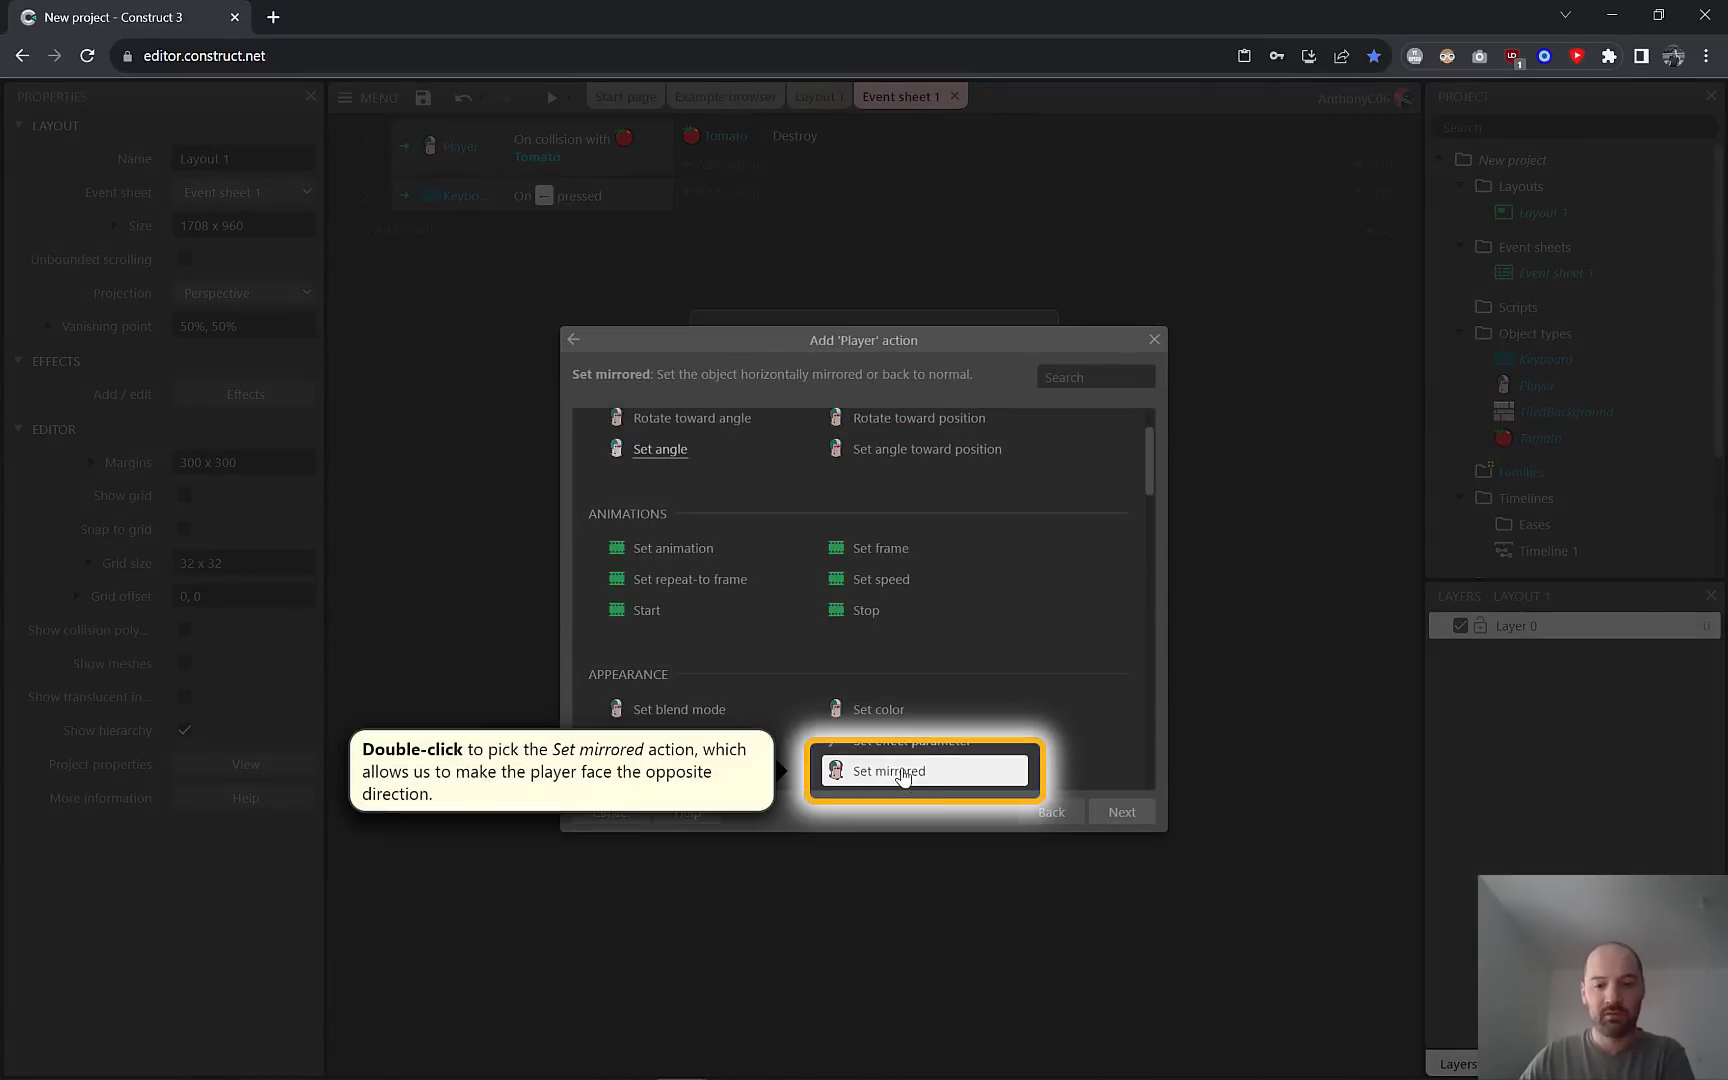
double_click(901, 772)
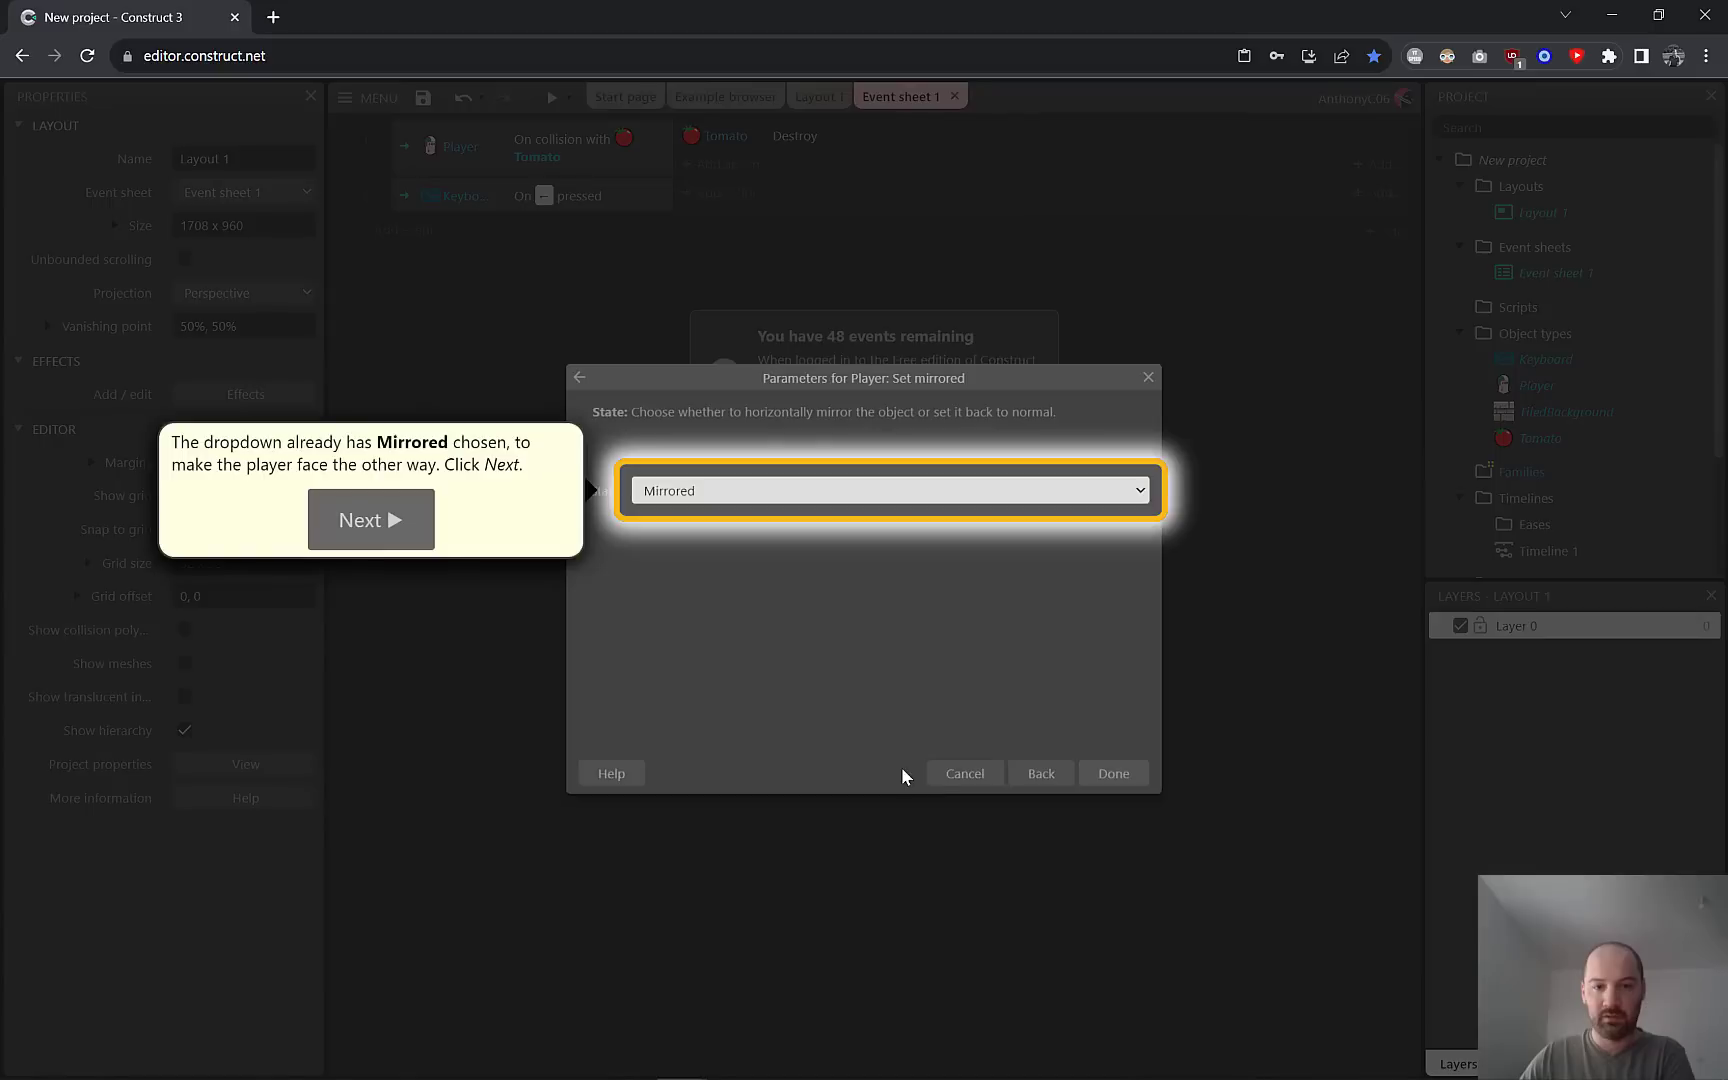
left_click(725, 504)
left_click(700, 515)
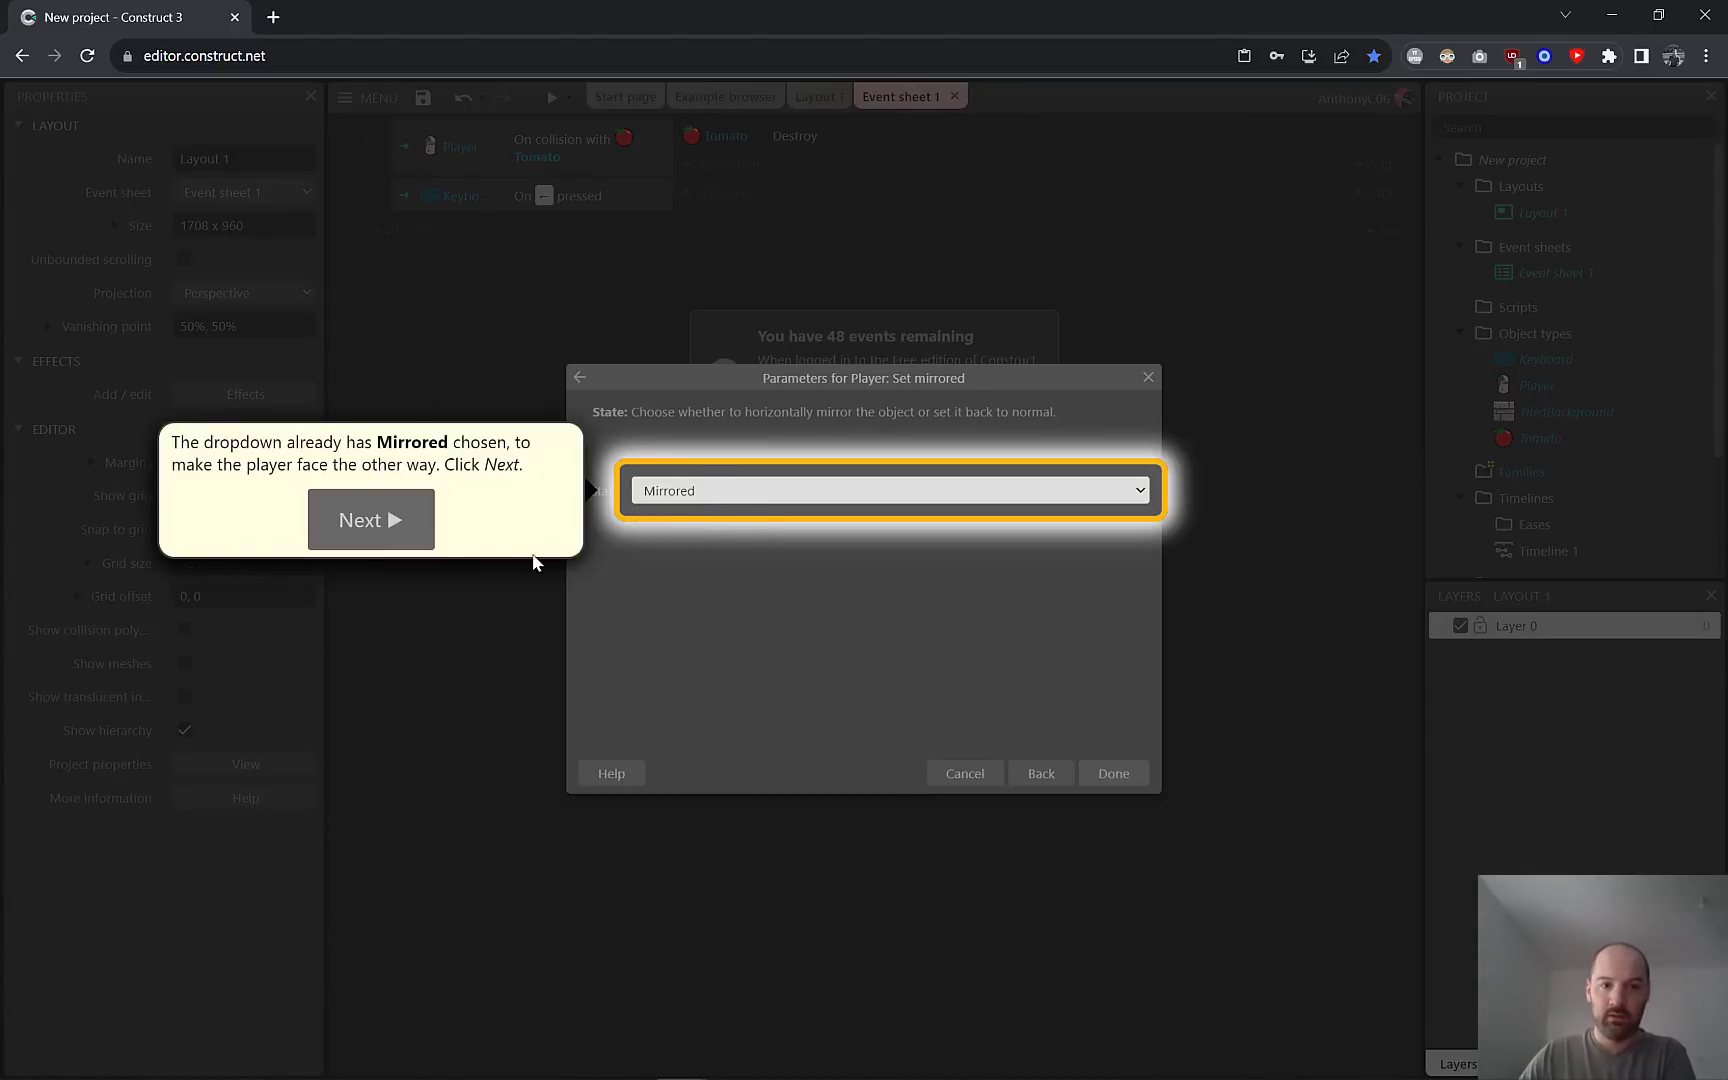
left_click(730, 488)
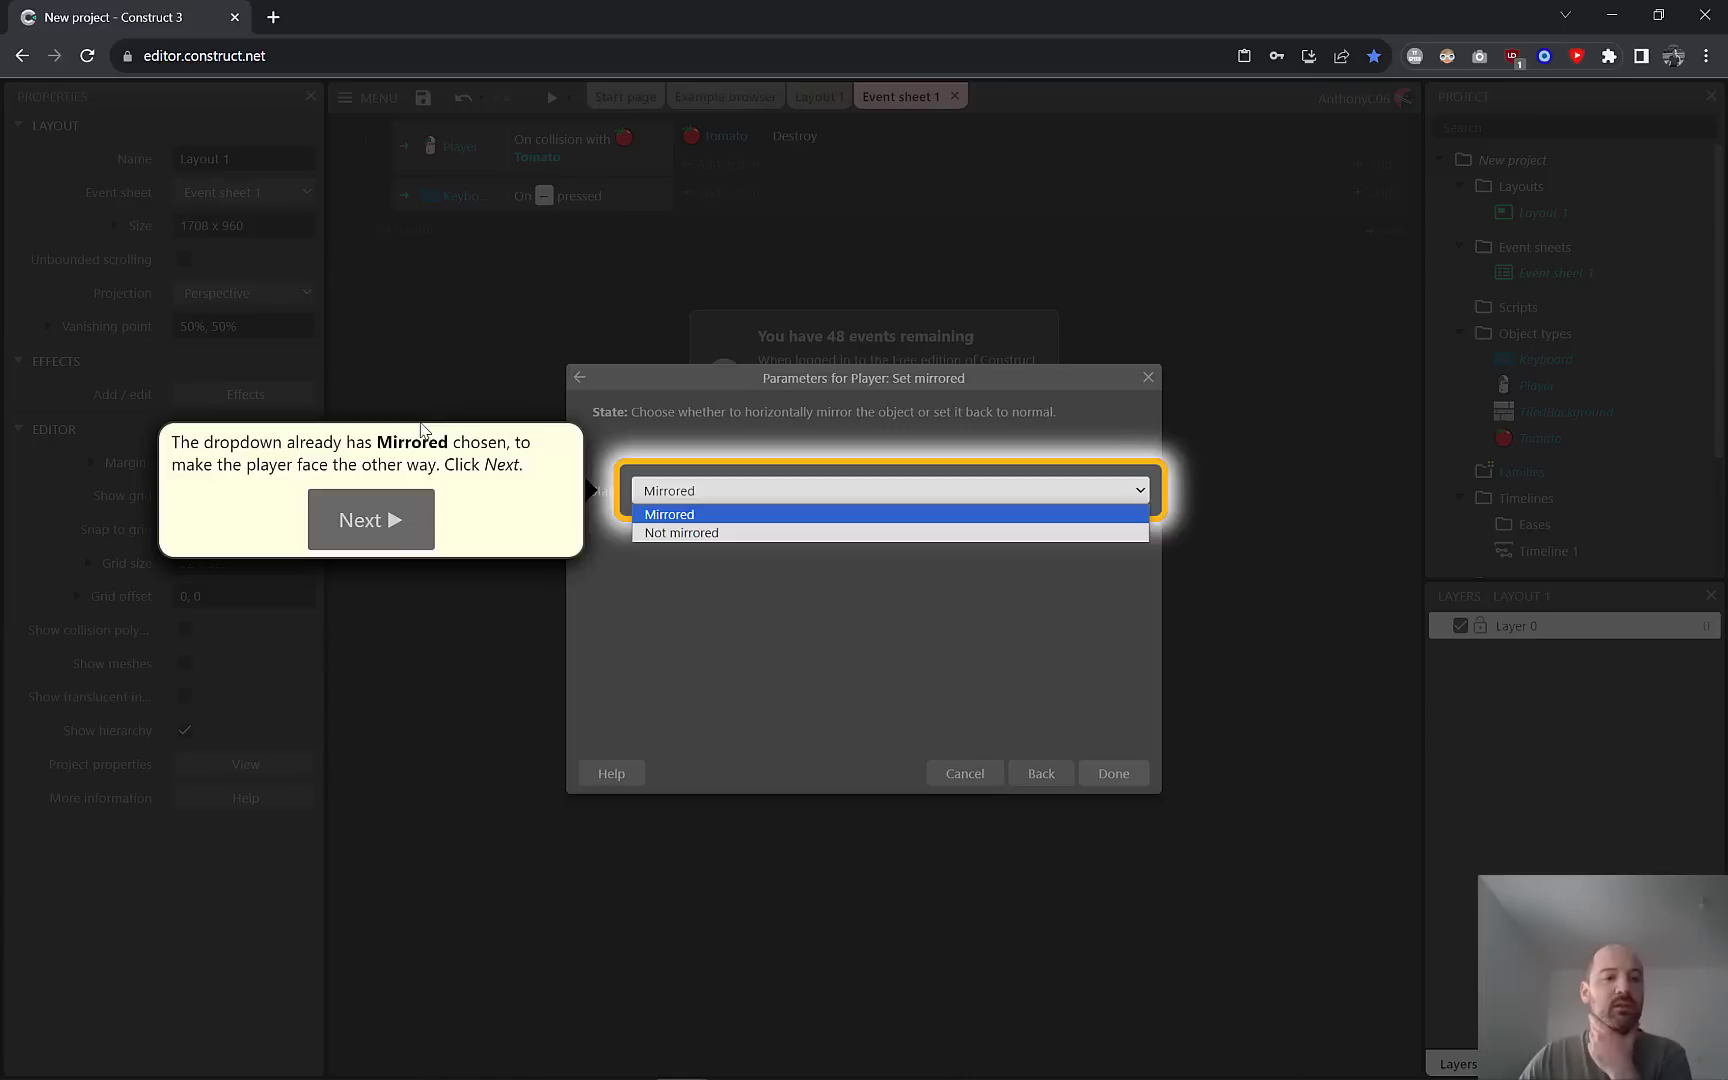
left_click(693, 532)
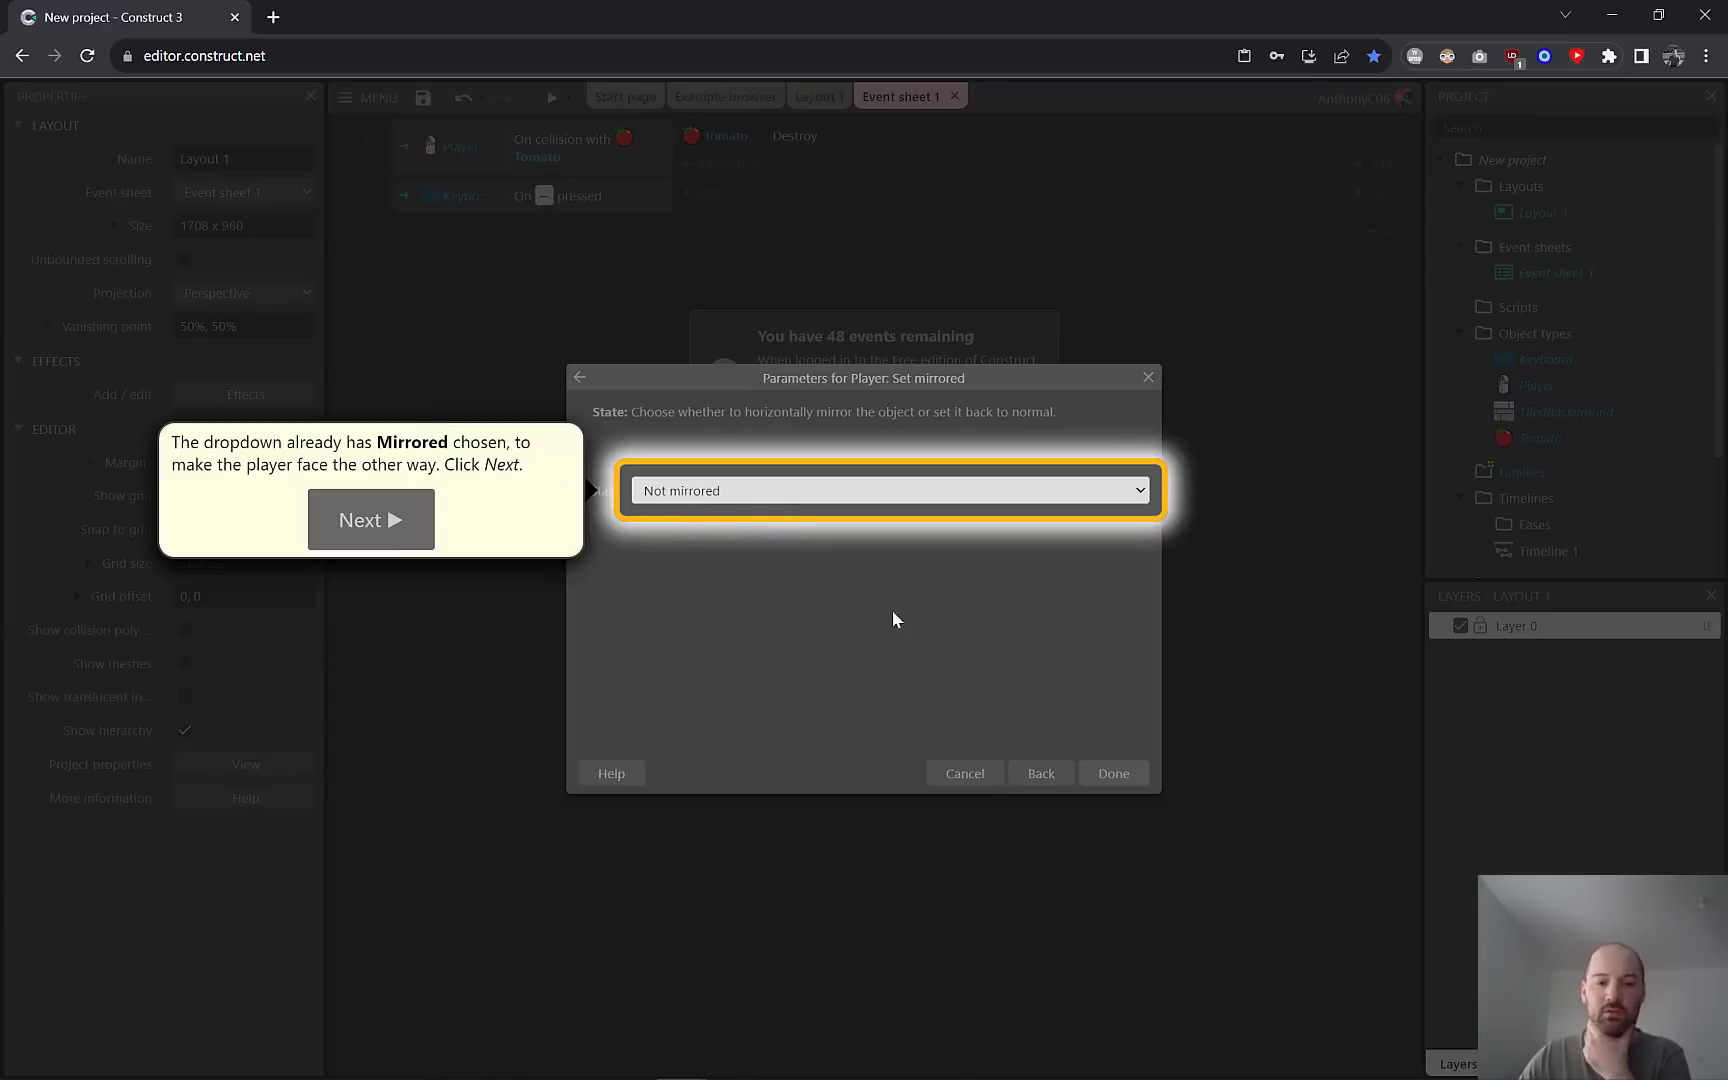
left_click(360, 519)
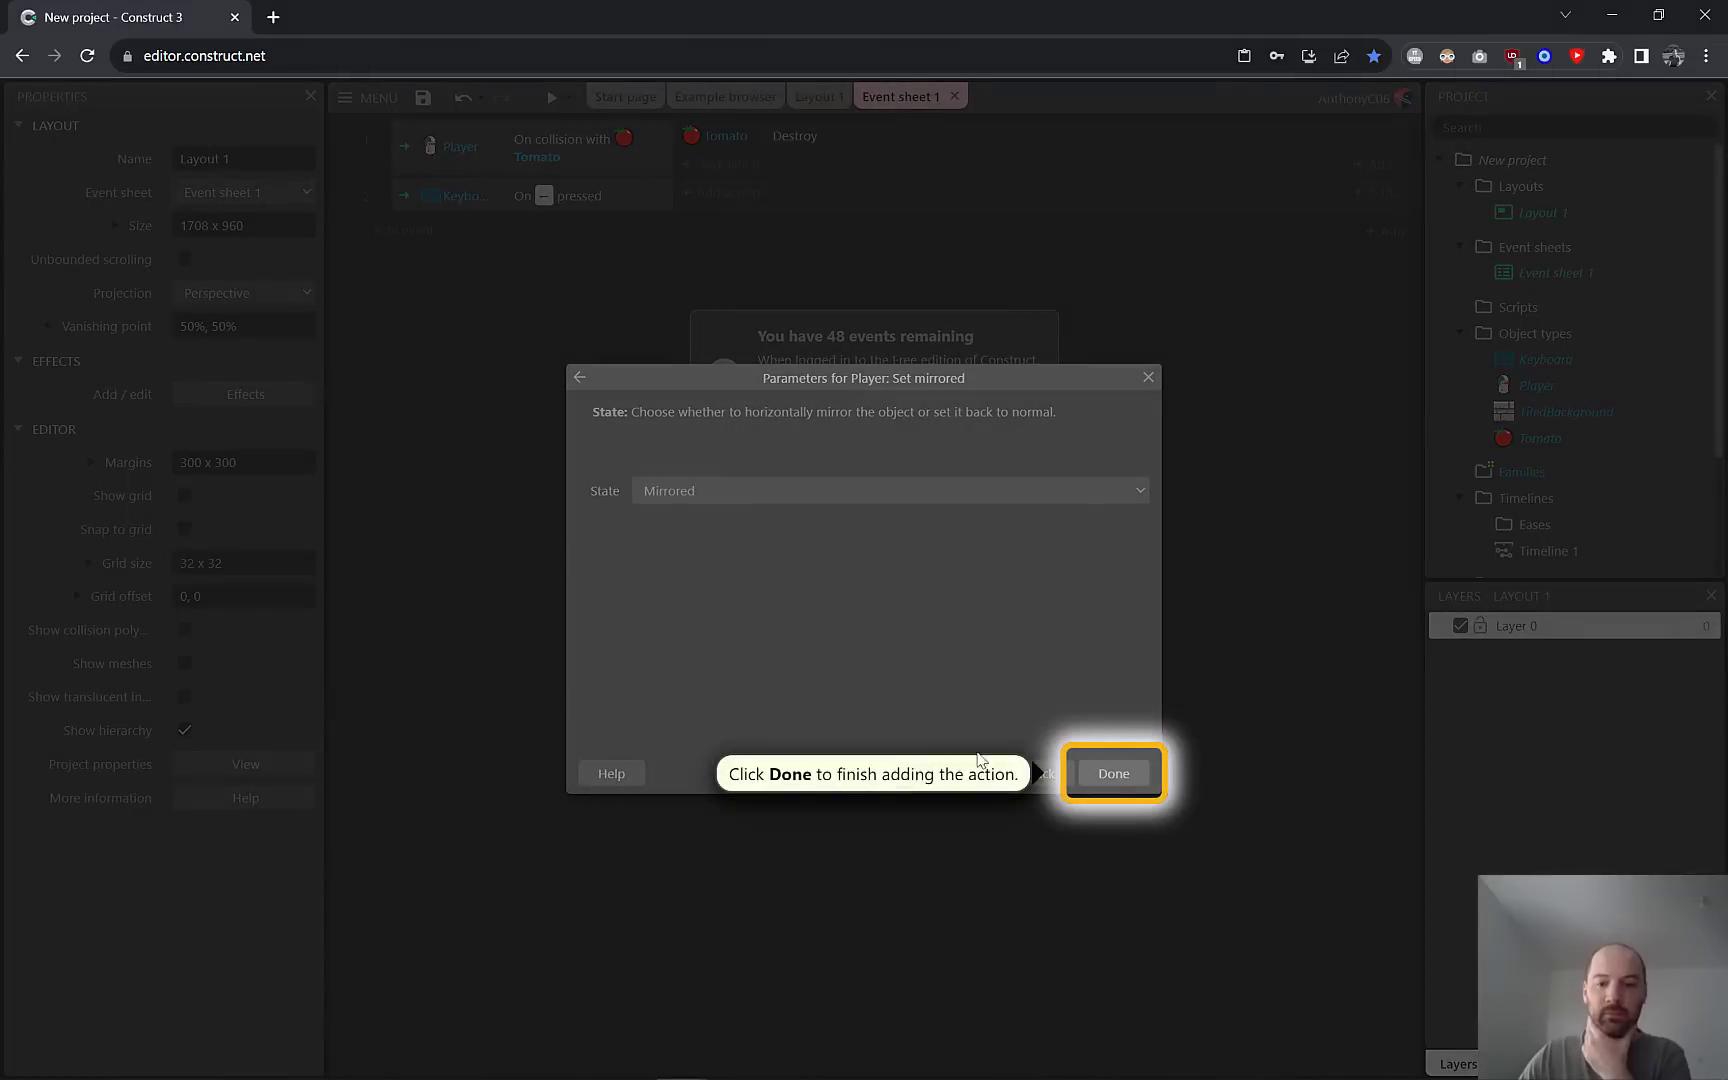
left_click(1096, 785)
left_click(966, 665)
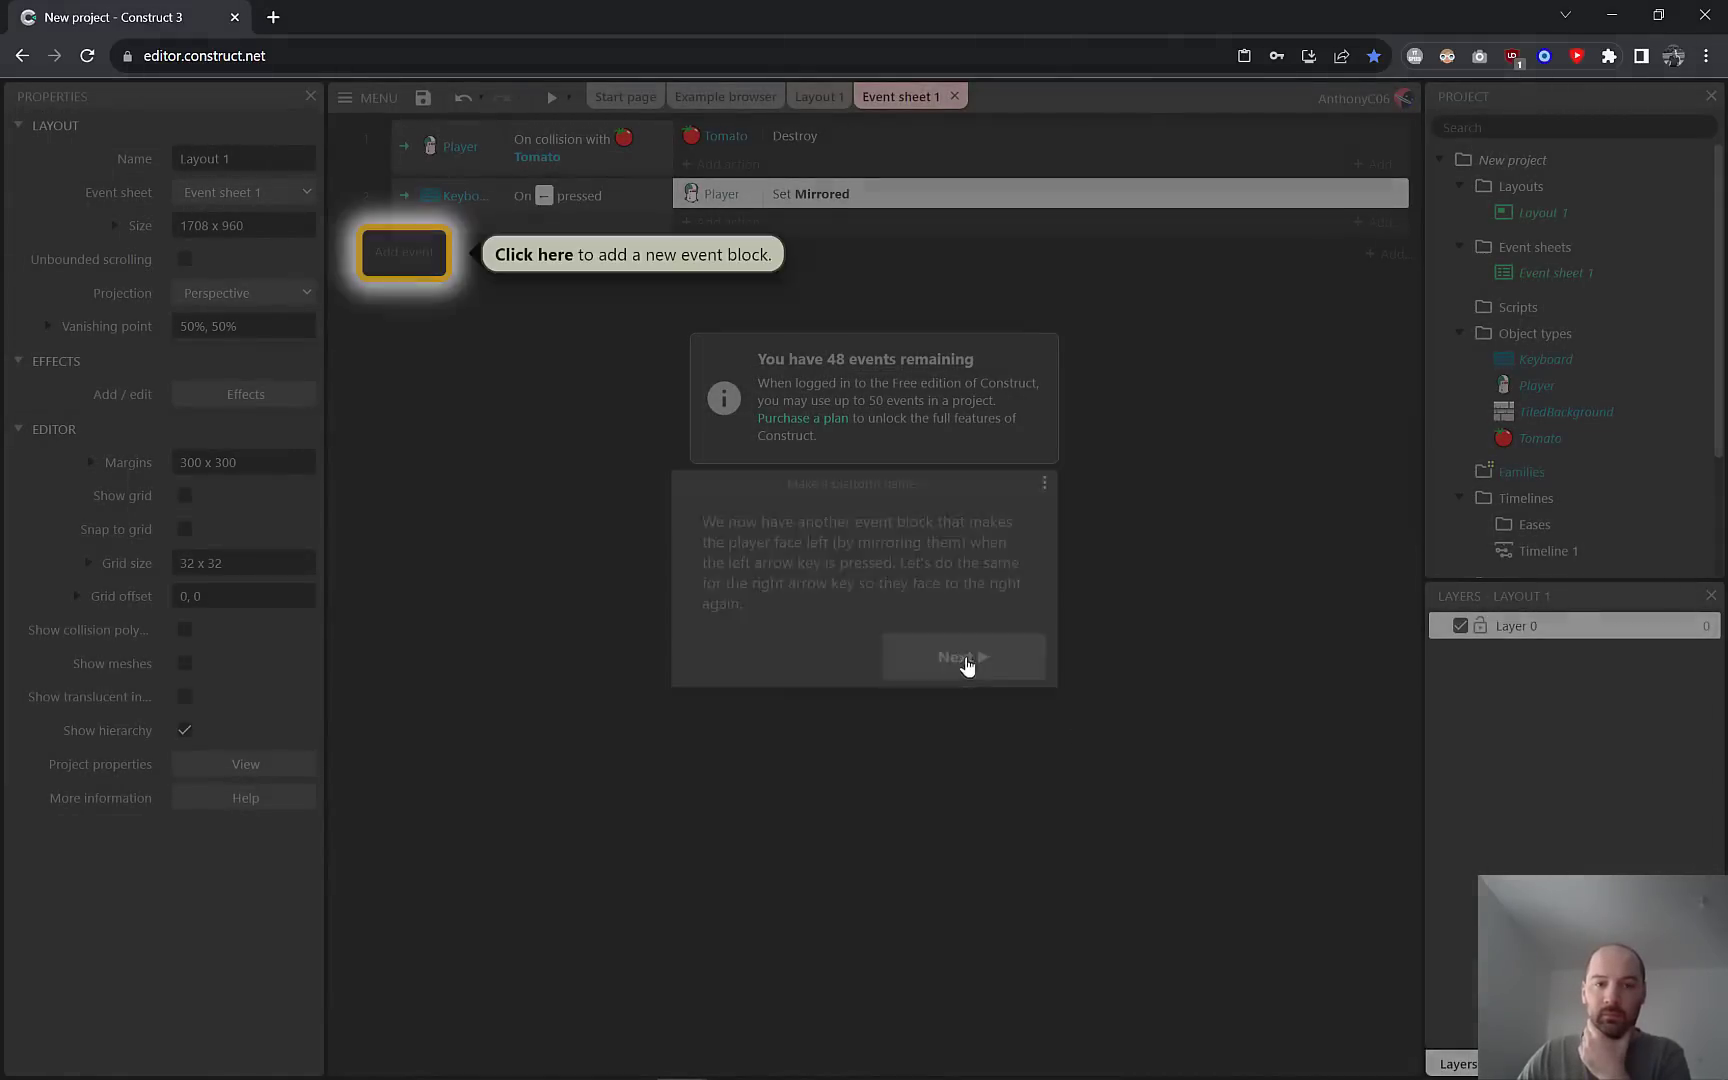
Add a third event with the Keyboard condition On key pressed, set to the Right arrow key.
left_click(430, 264)
double_click(705, 439)
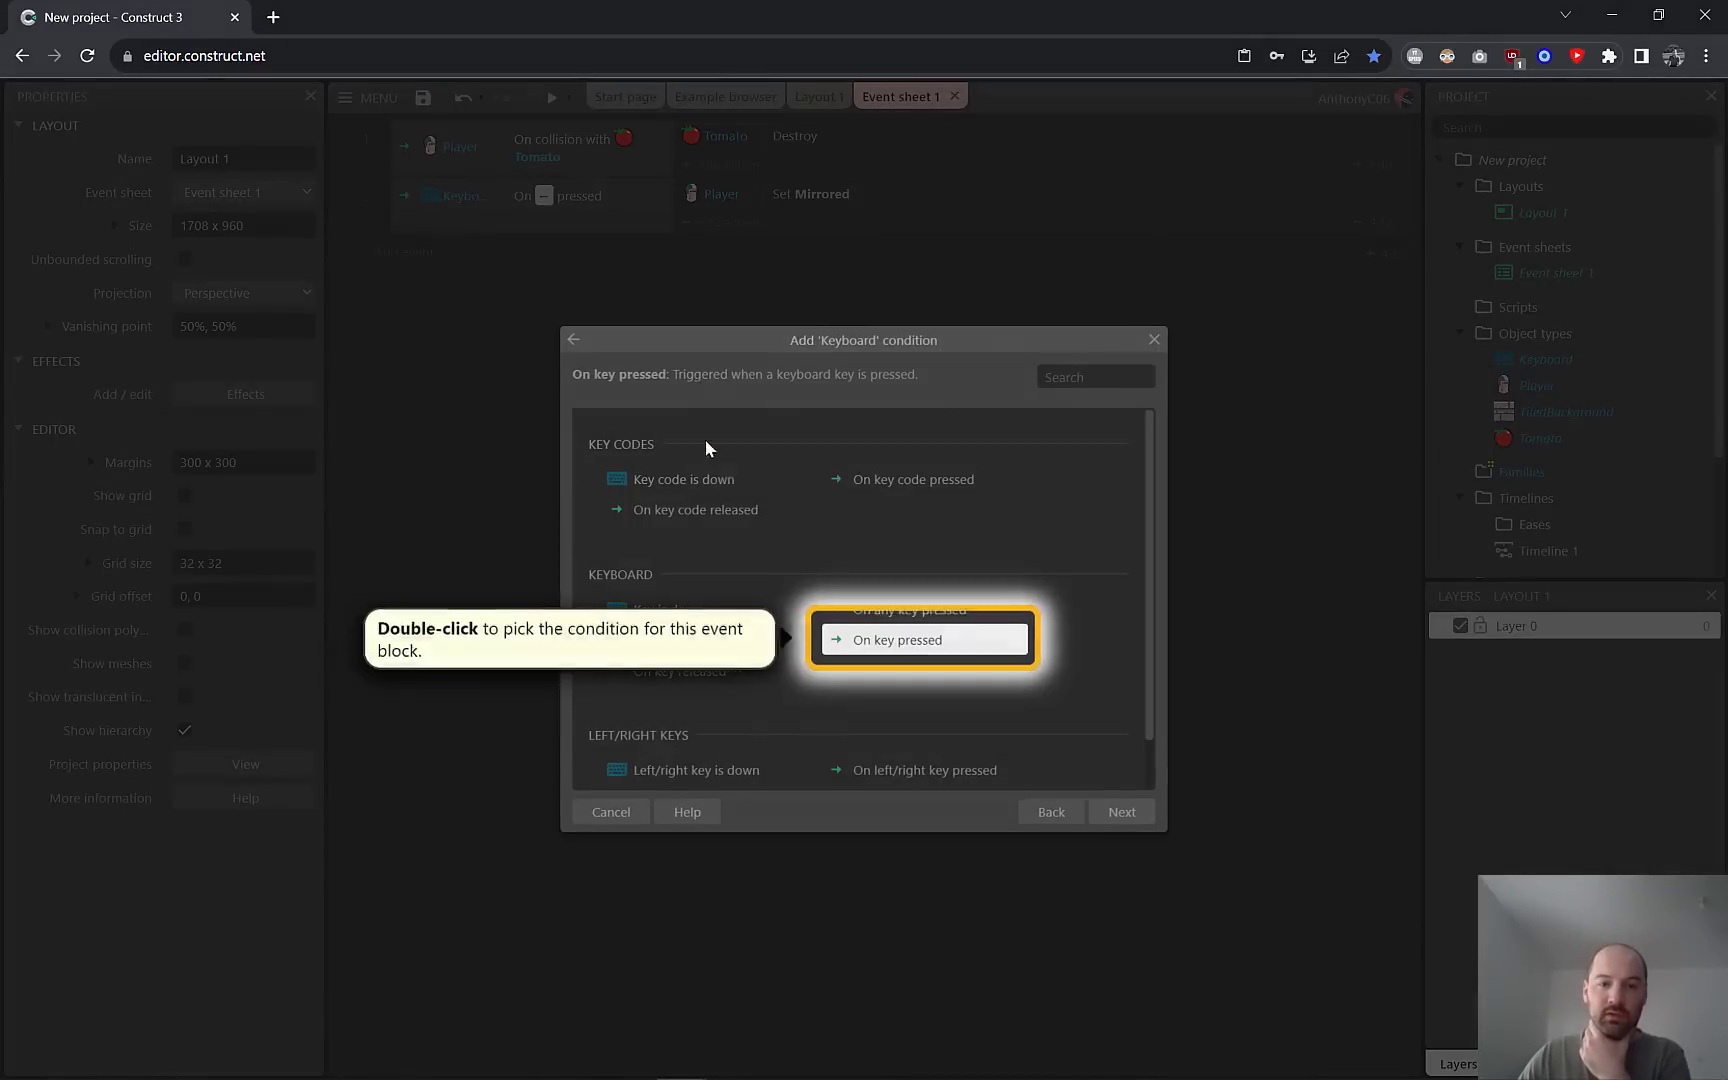
double_click(908, 645)
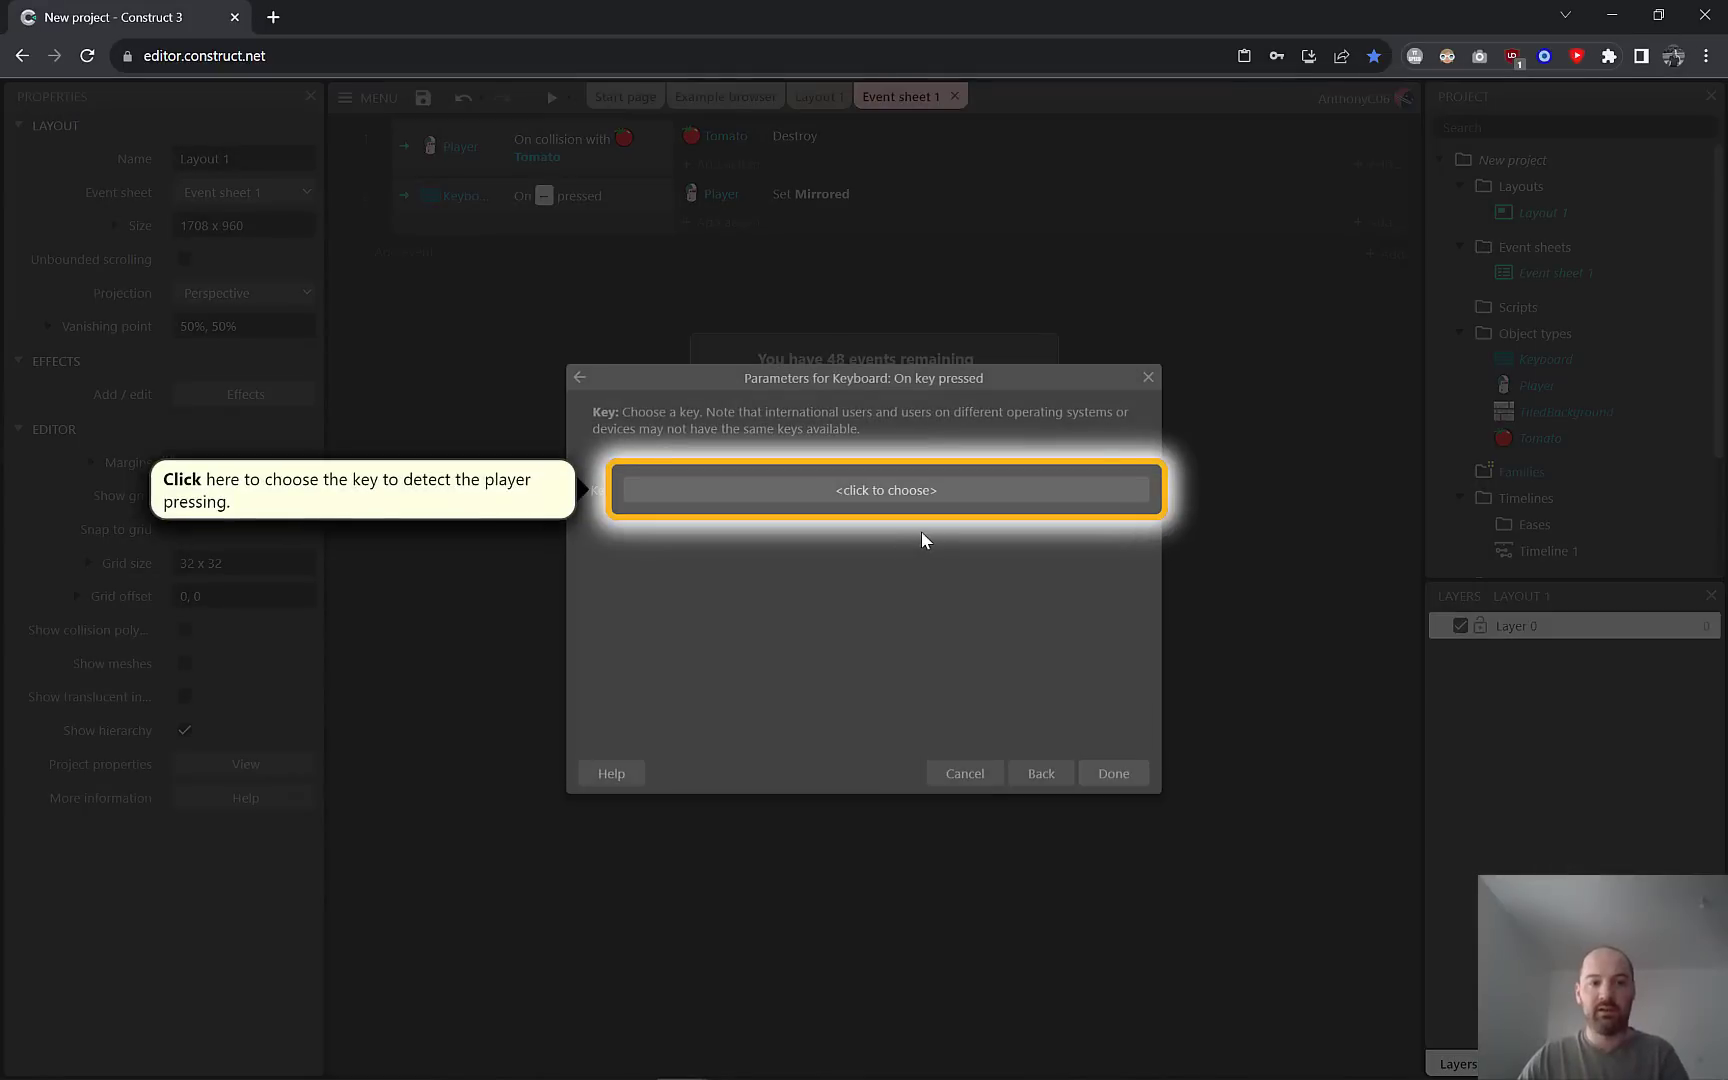
left_click(910, 492)
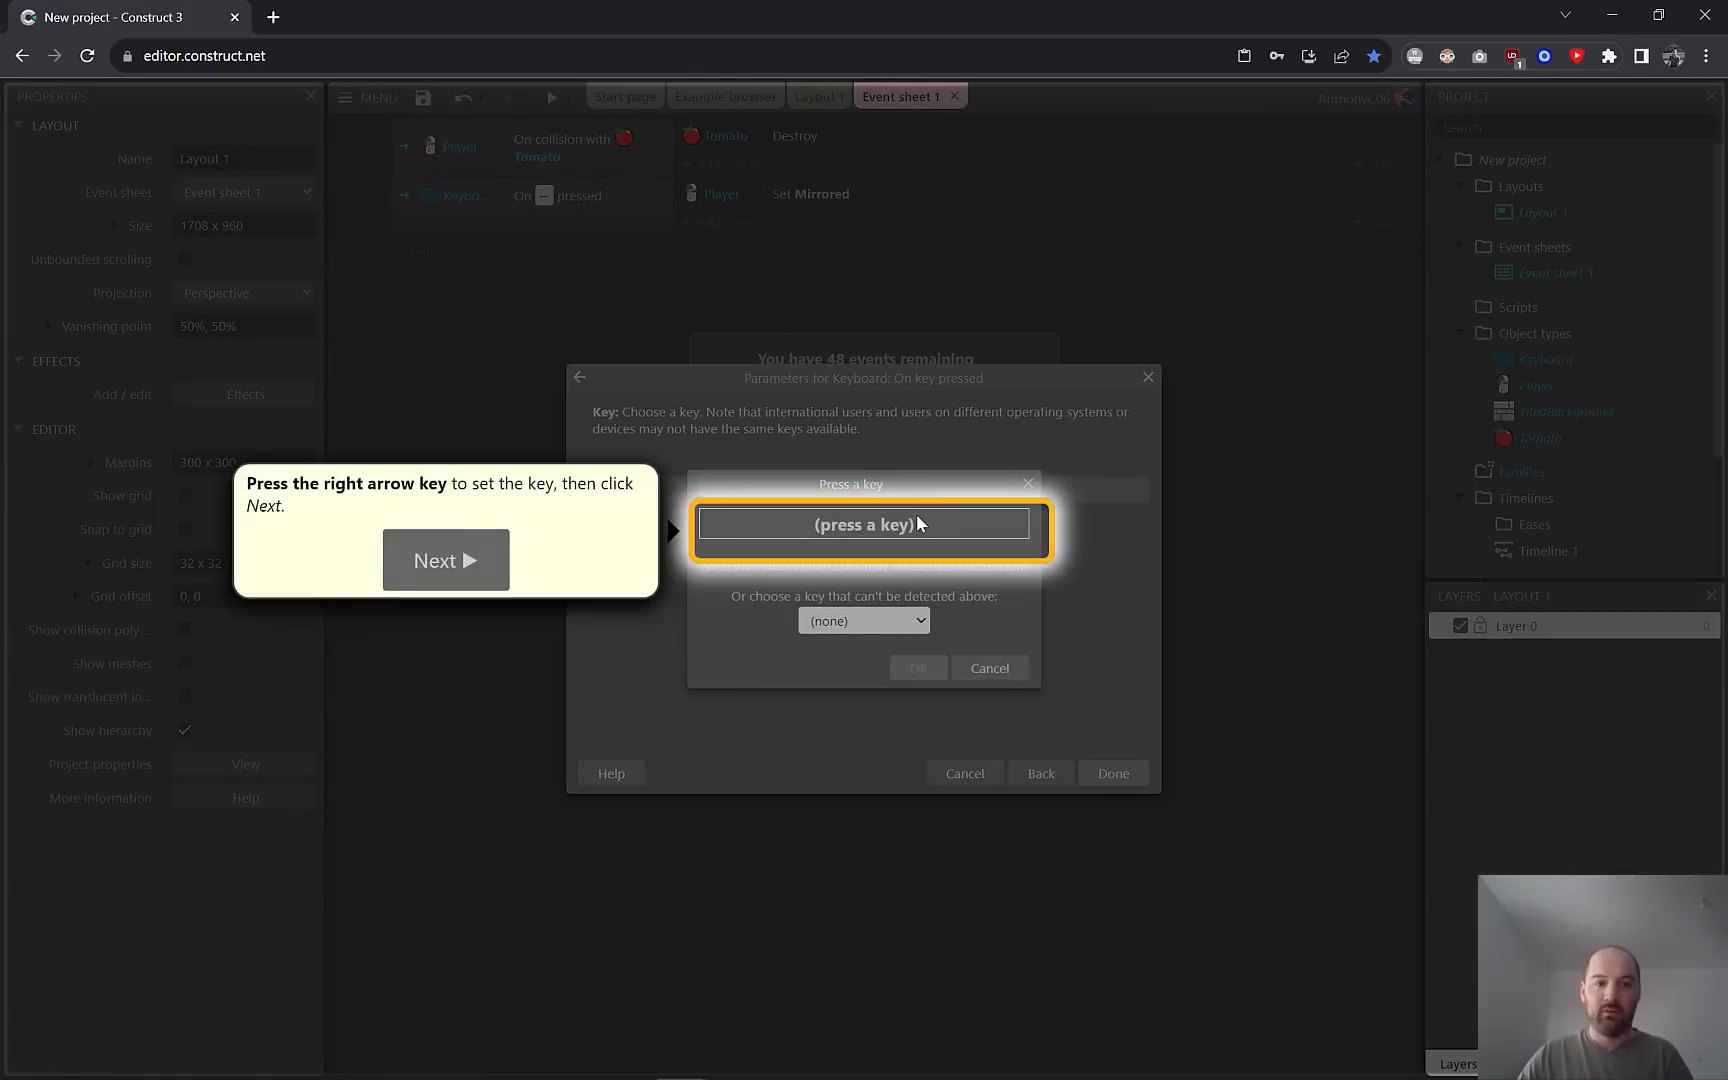
key("Right")
left_click(494, 563)
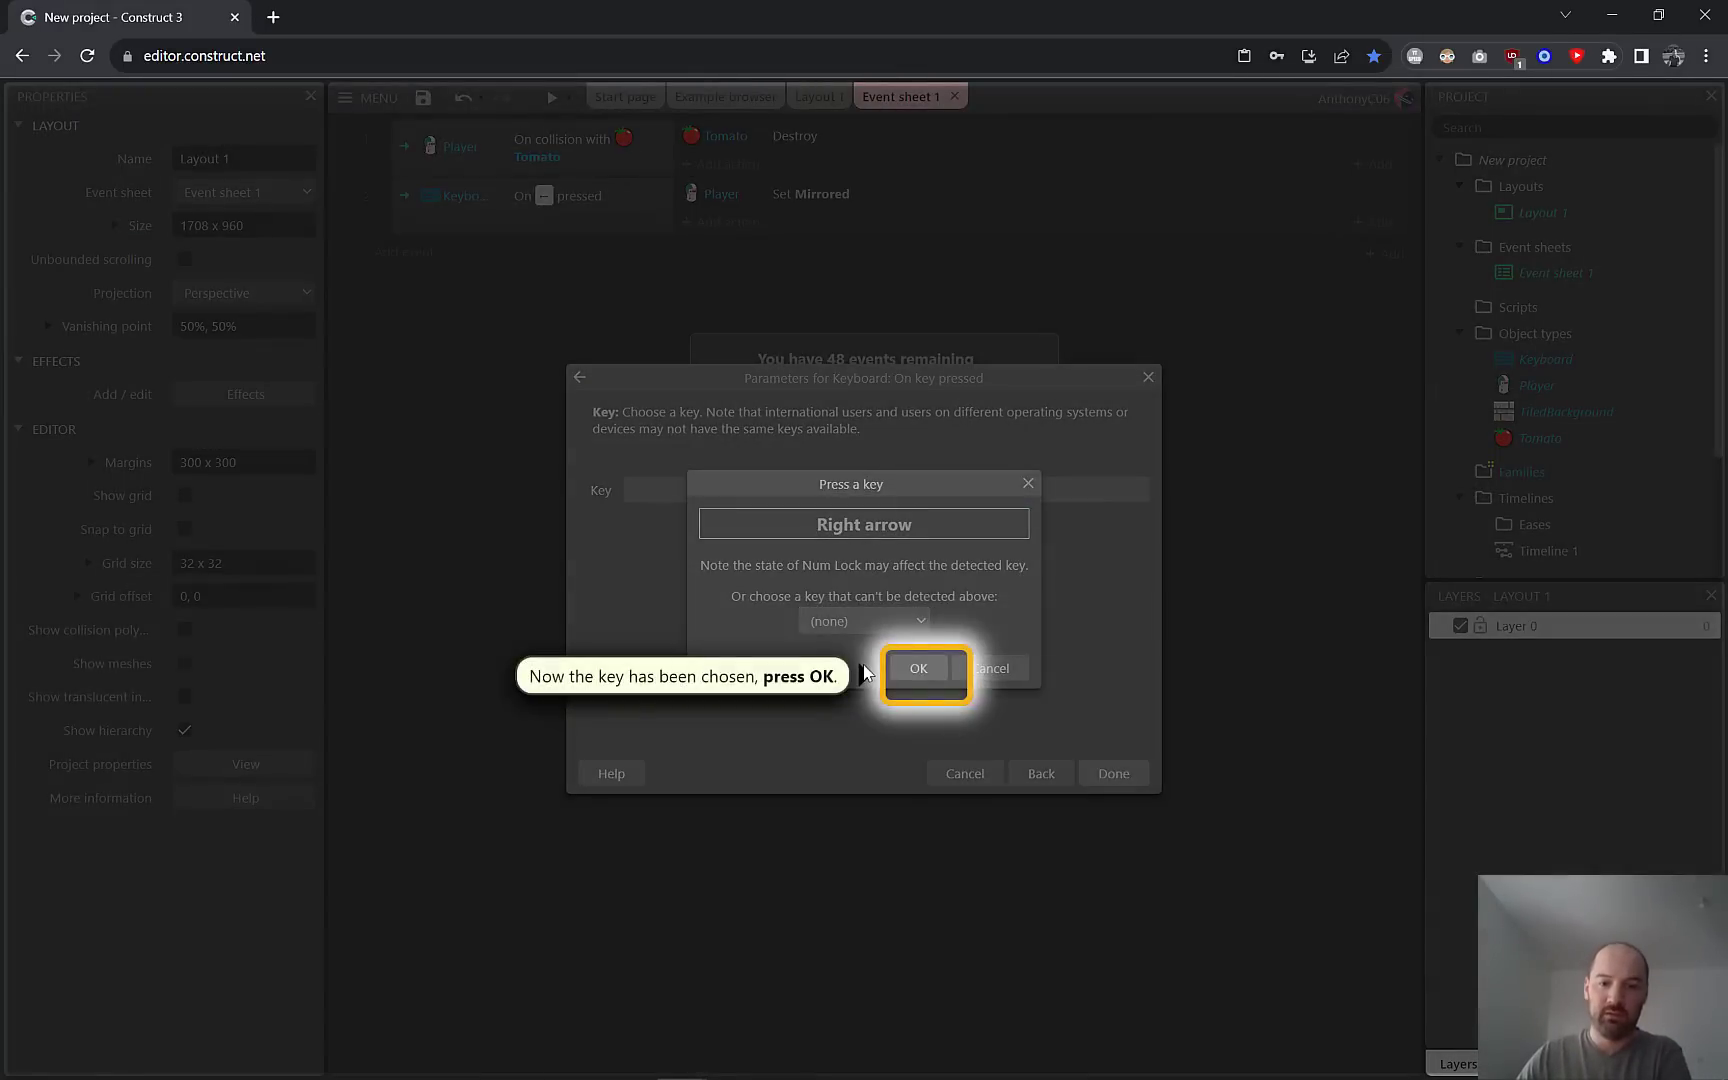
left_click(918, 668)
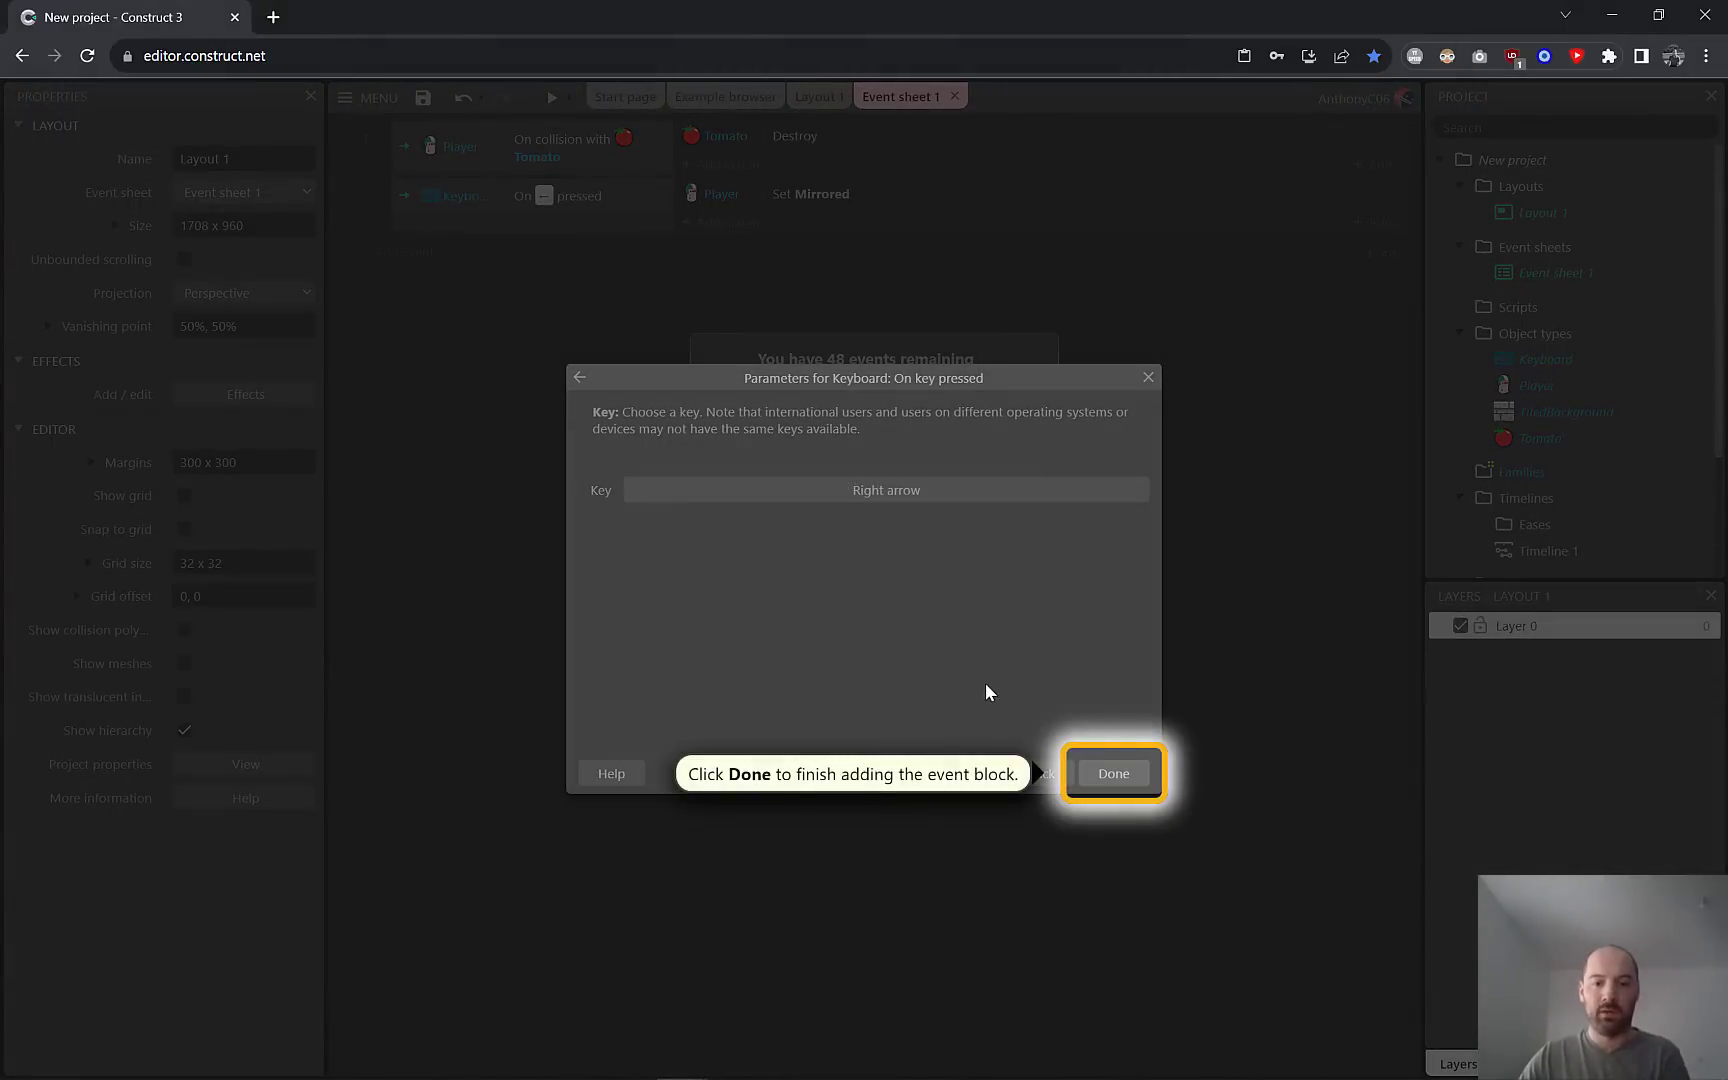
left_click(1113, 773)
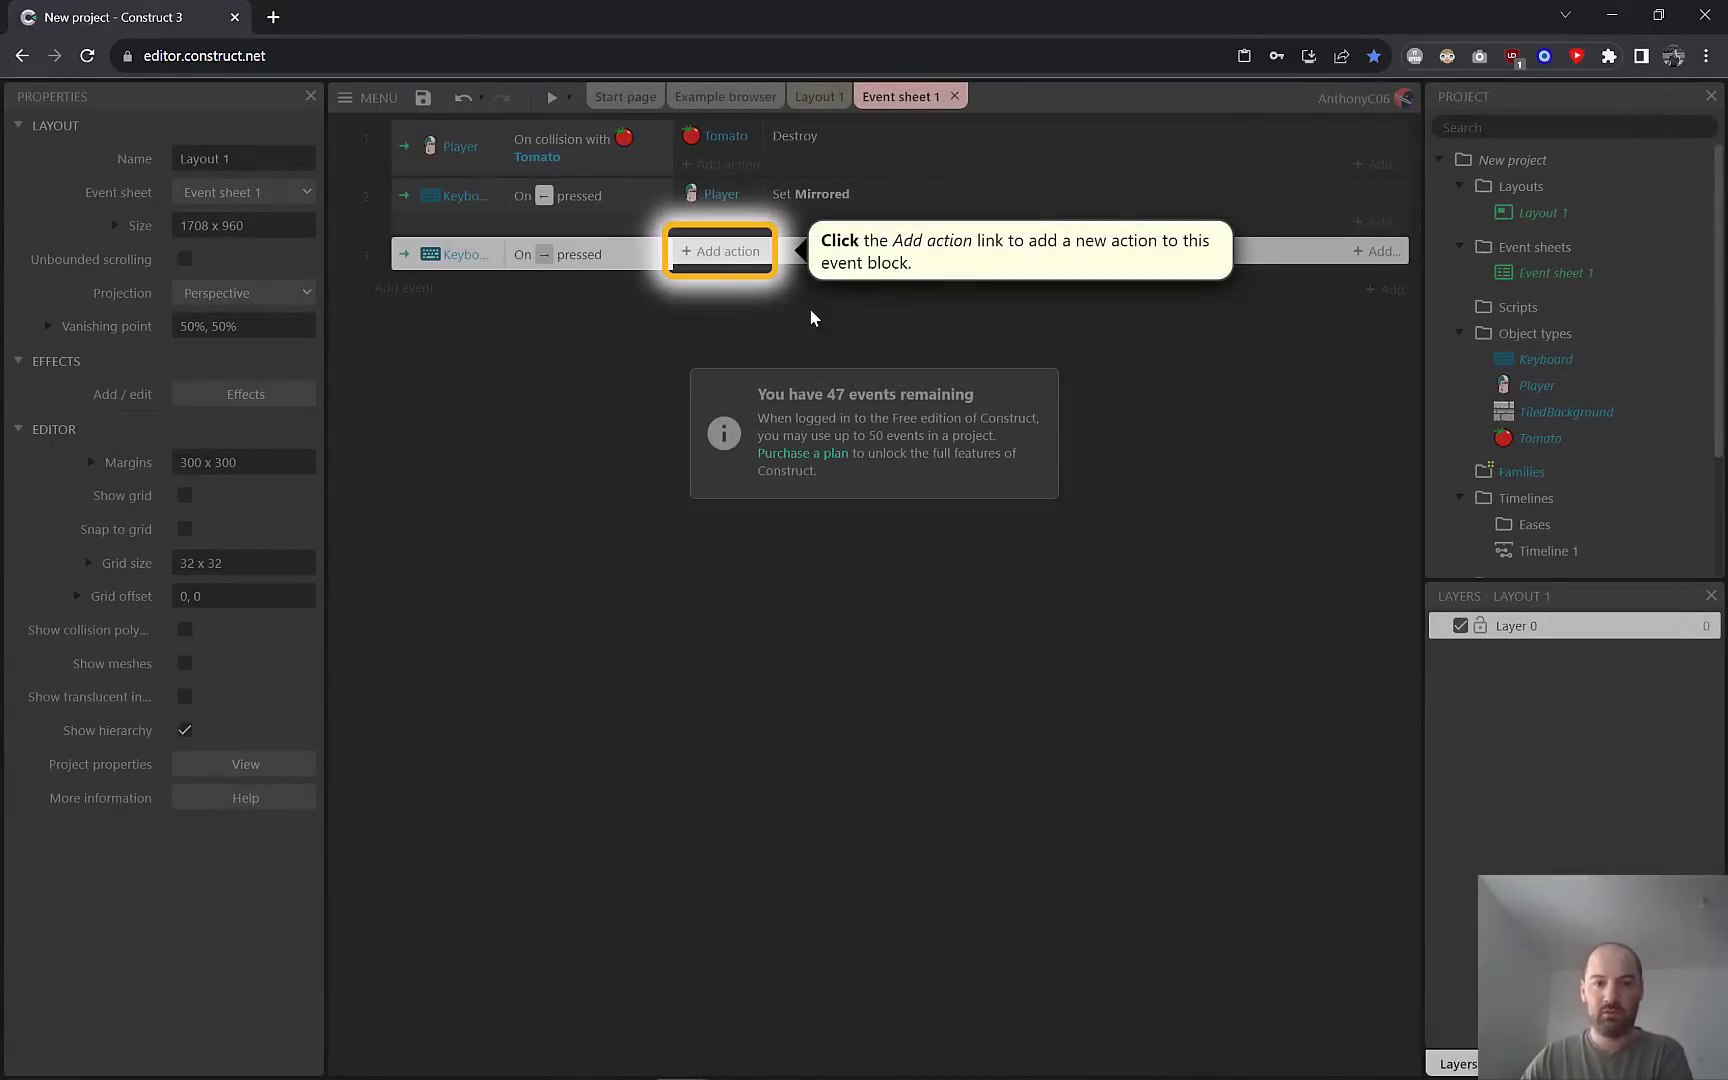
Give the Right arrow event a Player Set mirrored action with the state Not mirrored and continue to the tour's preview stage.
left_click(730, 251)
double_click(711, 435)
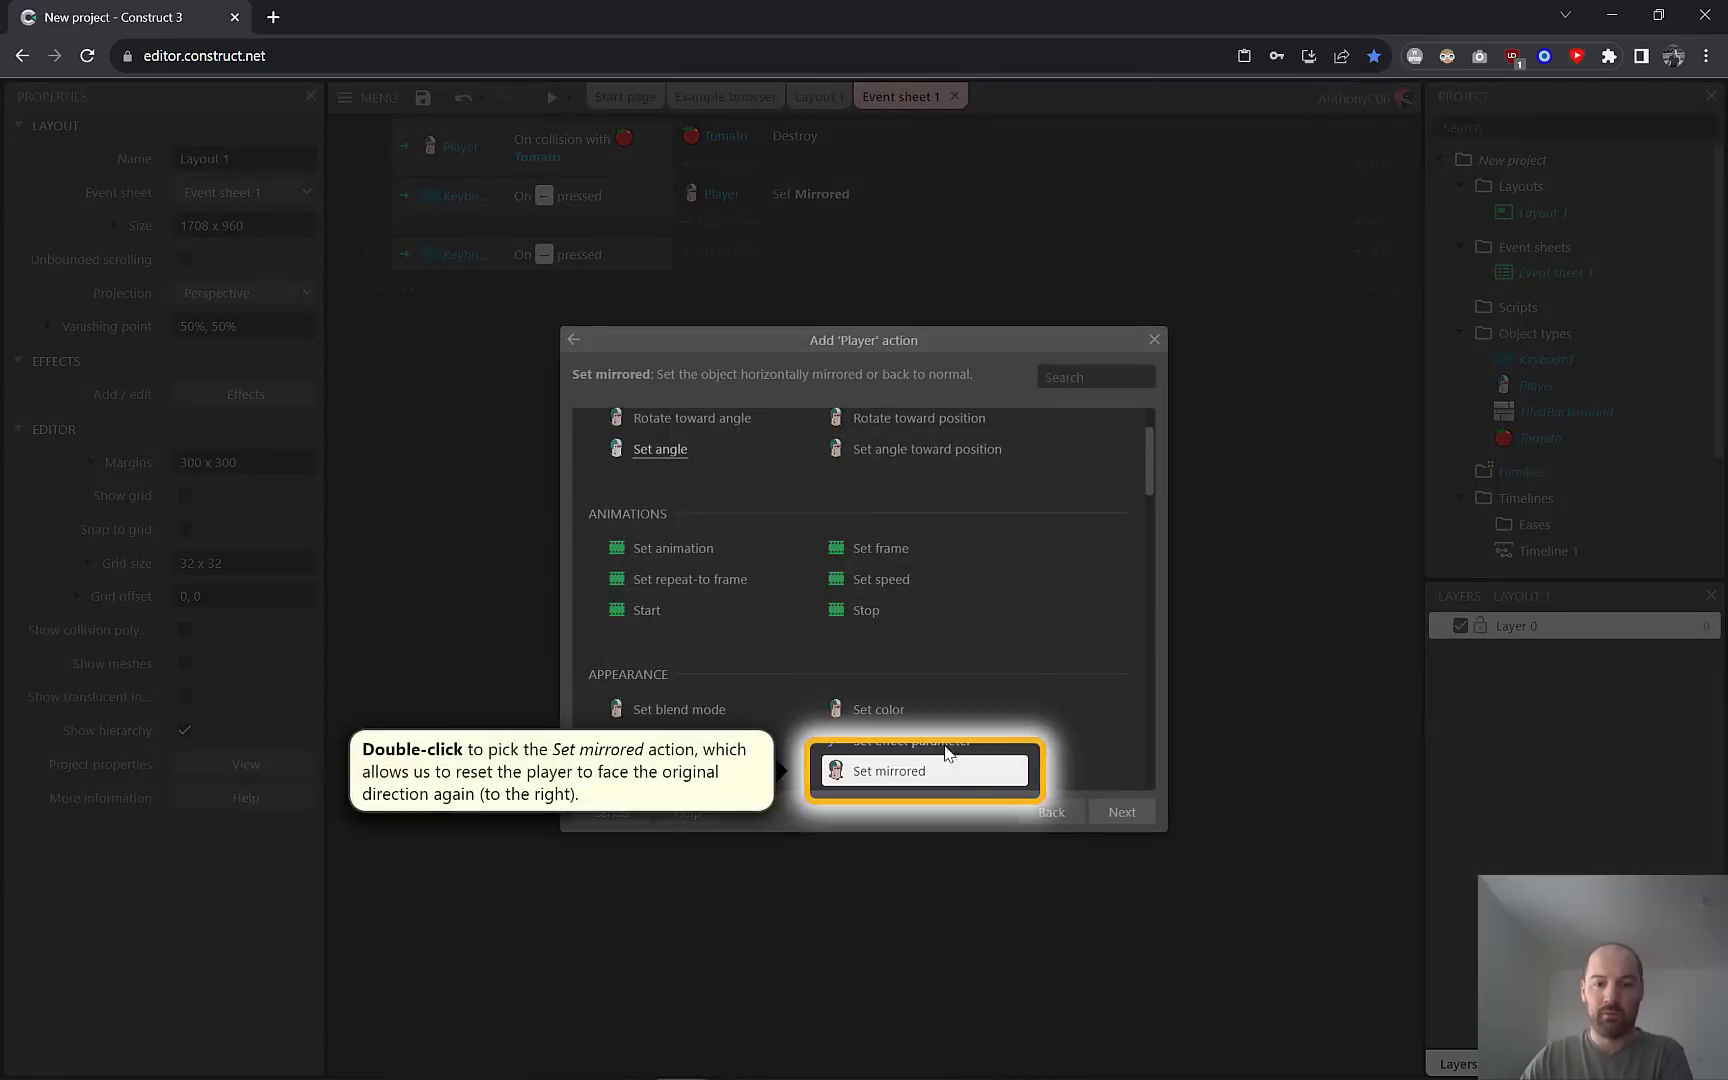
double_click(890, 771)
left_click(780, 494)
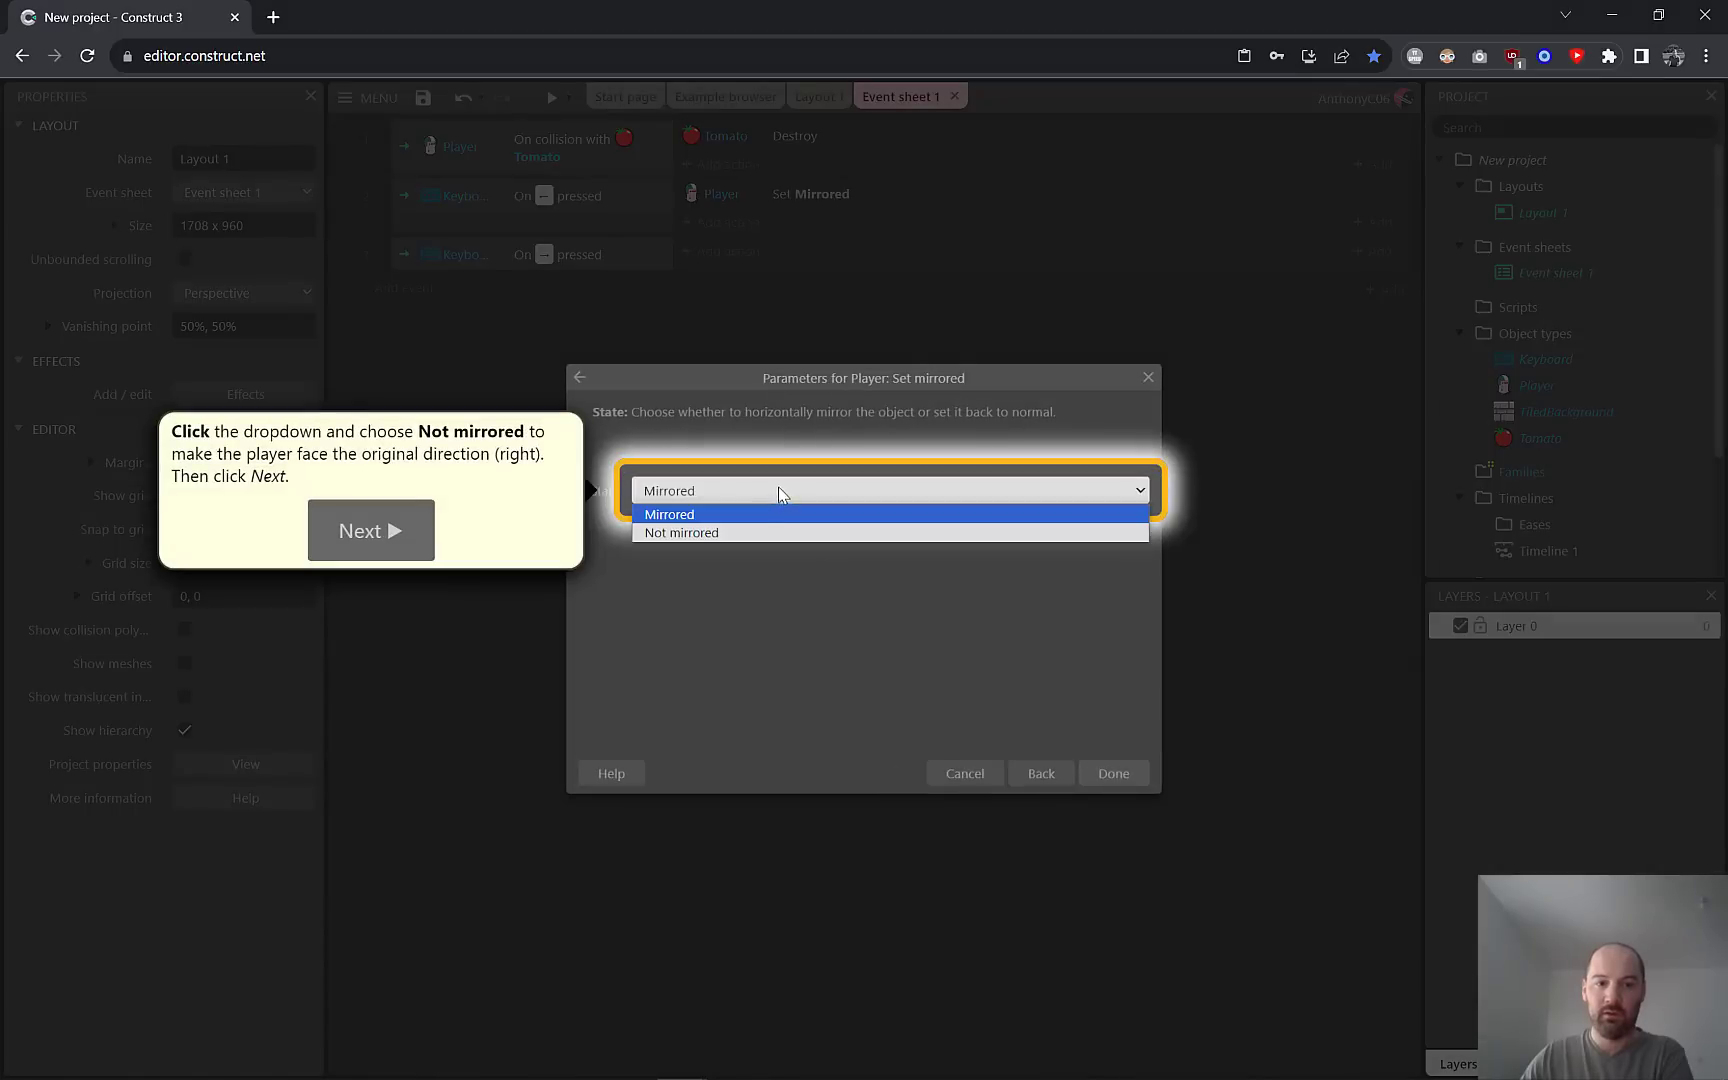
left_click(745, 532)
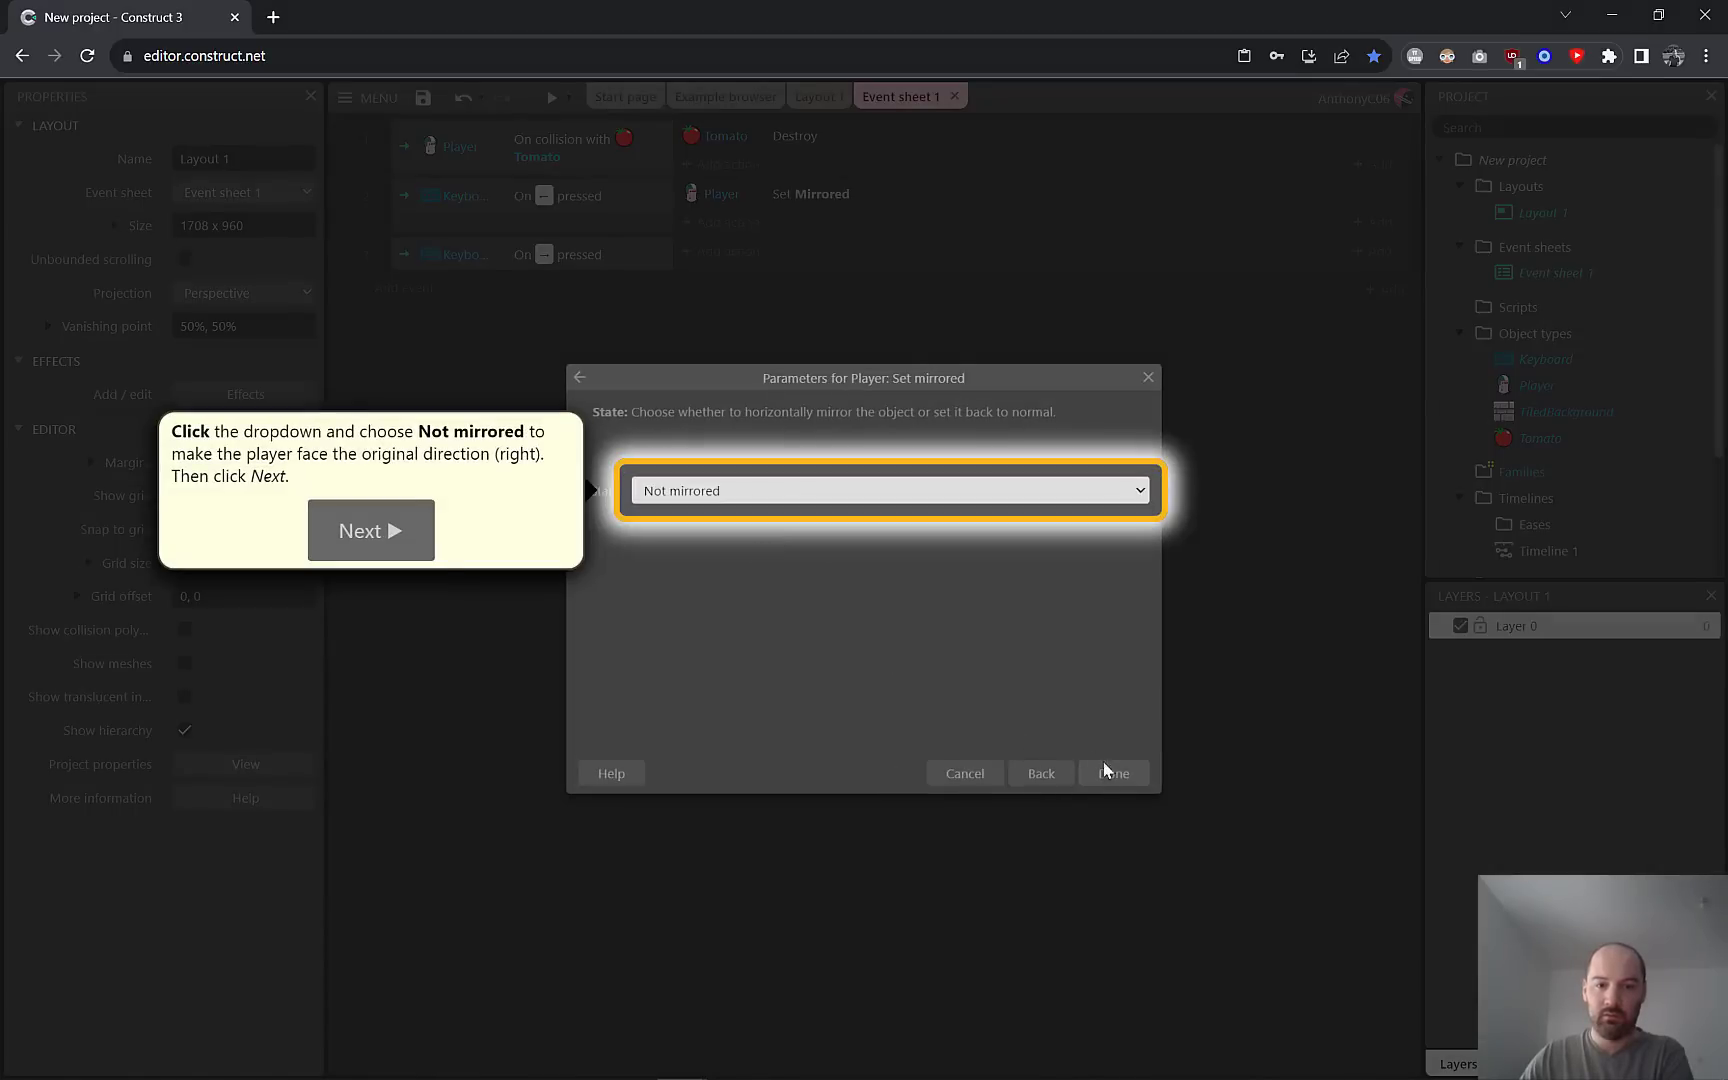
left_click(370, 530)
left_click(1110, 773)
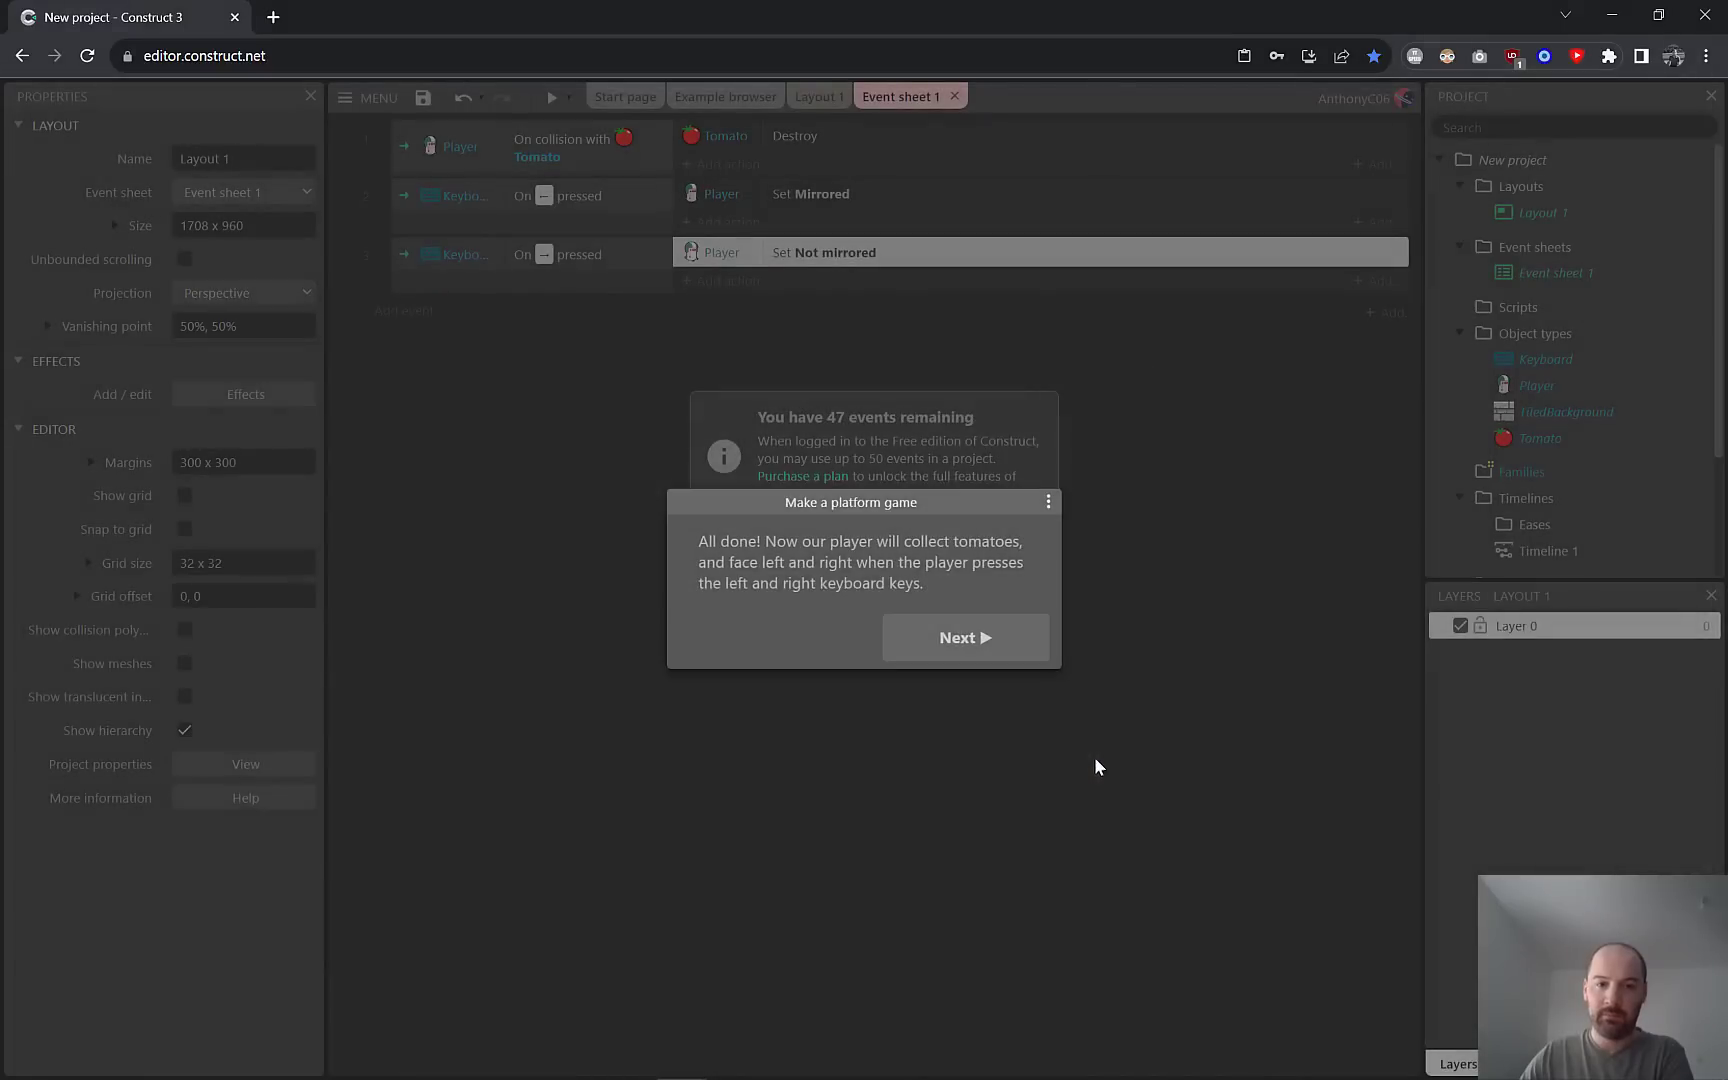
left_click(945, 632)
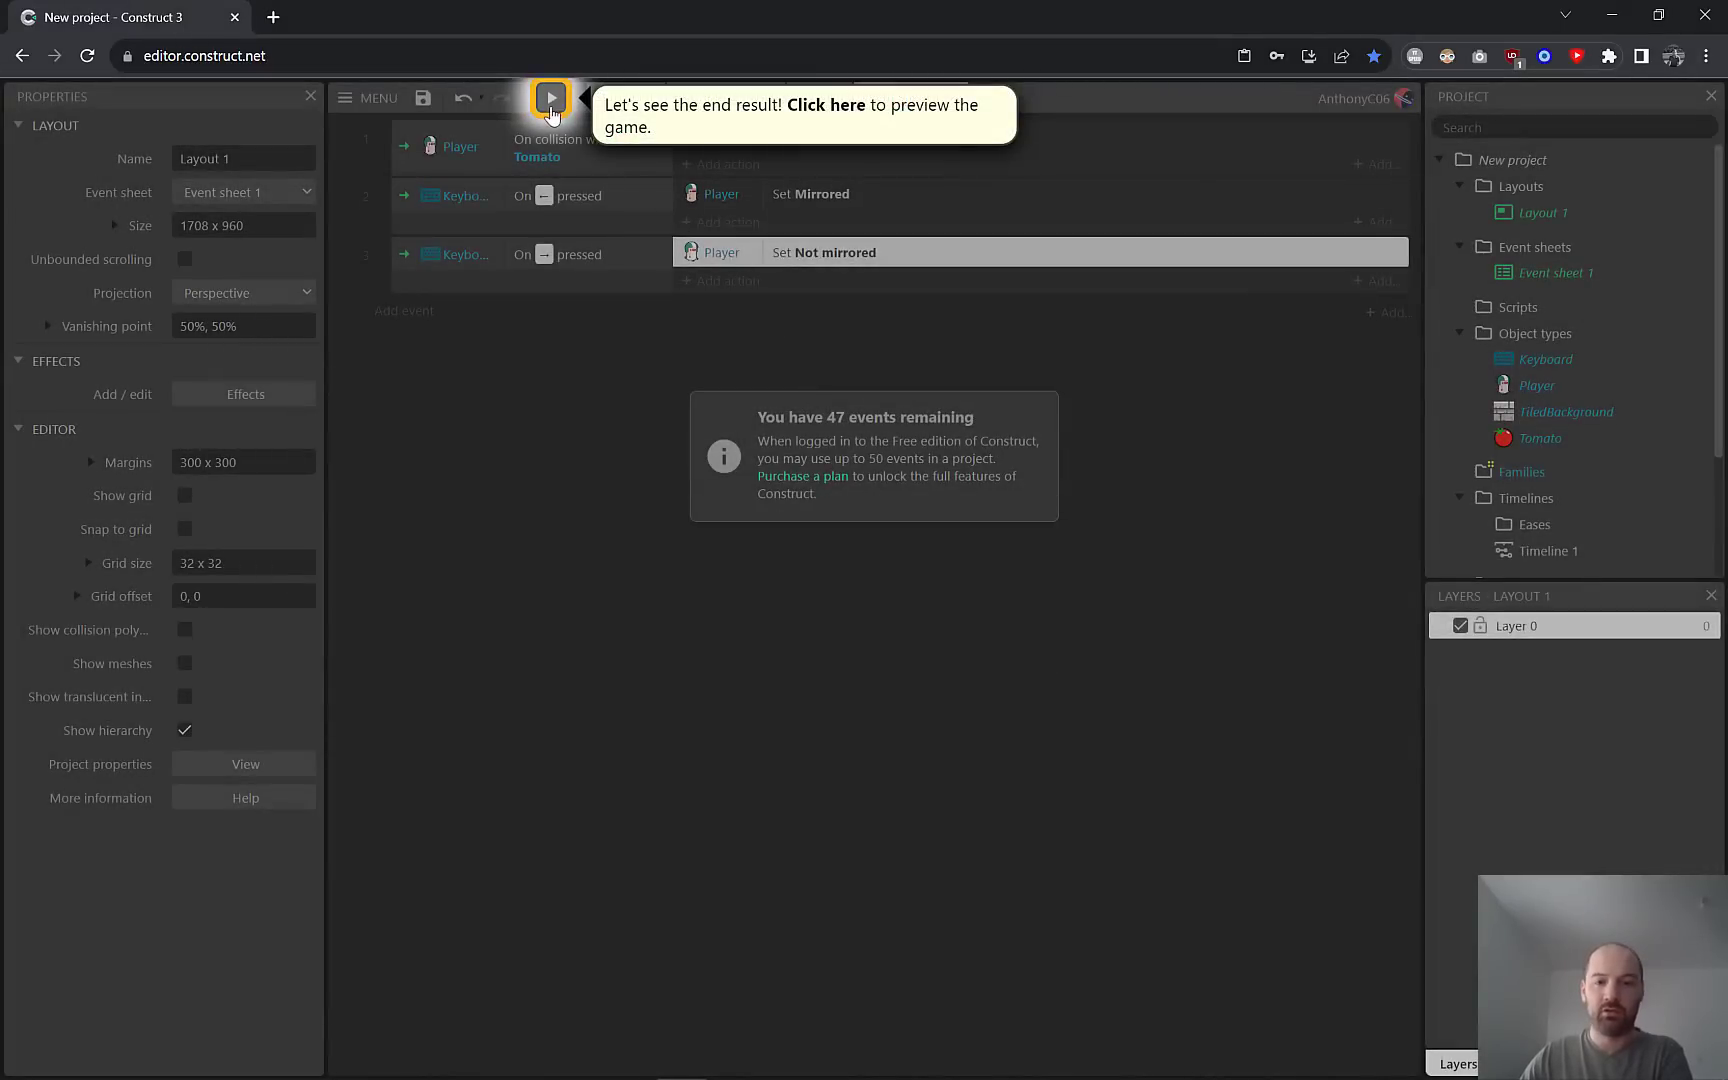
Preview the game and move the player back and forth to test that it faces its walking direction.
left_click(549, 100)
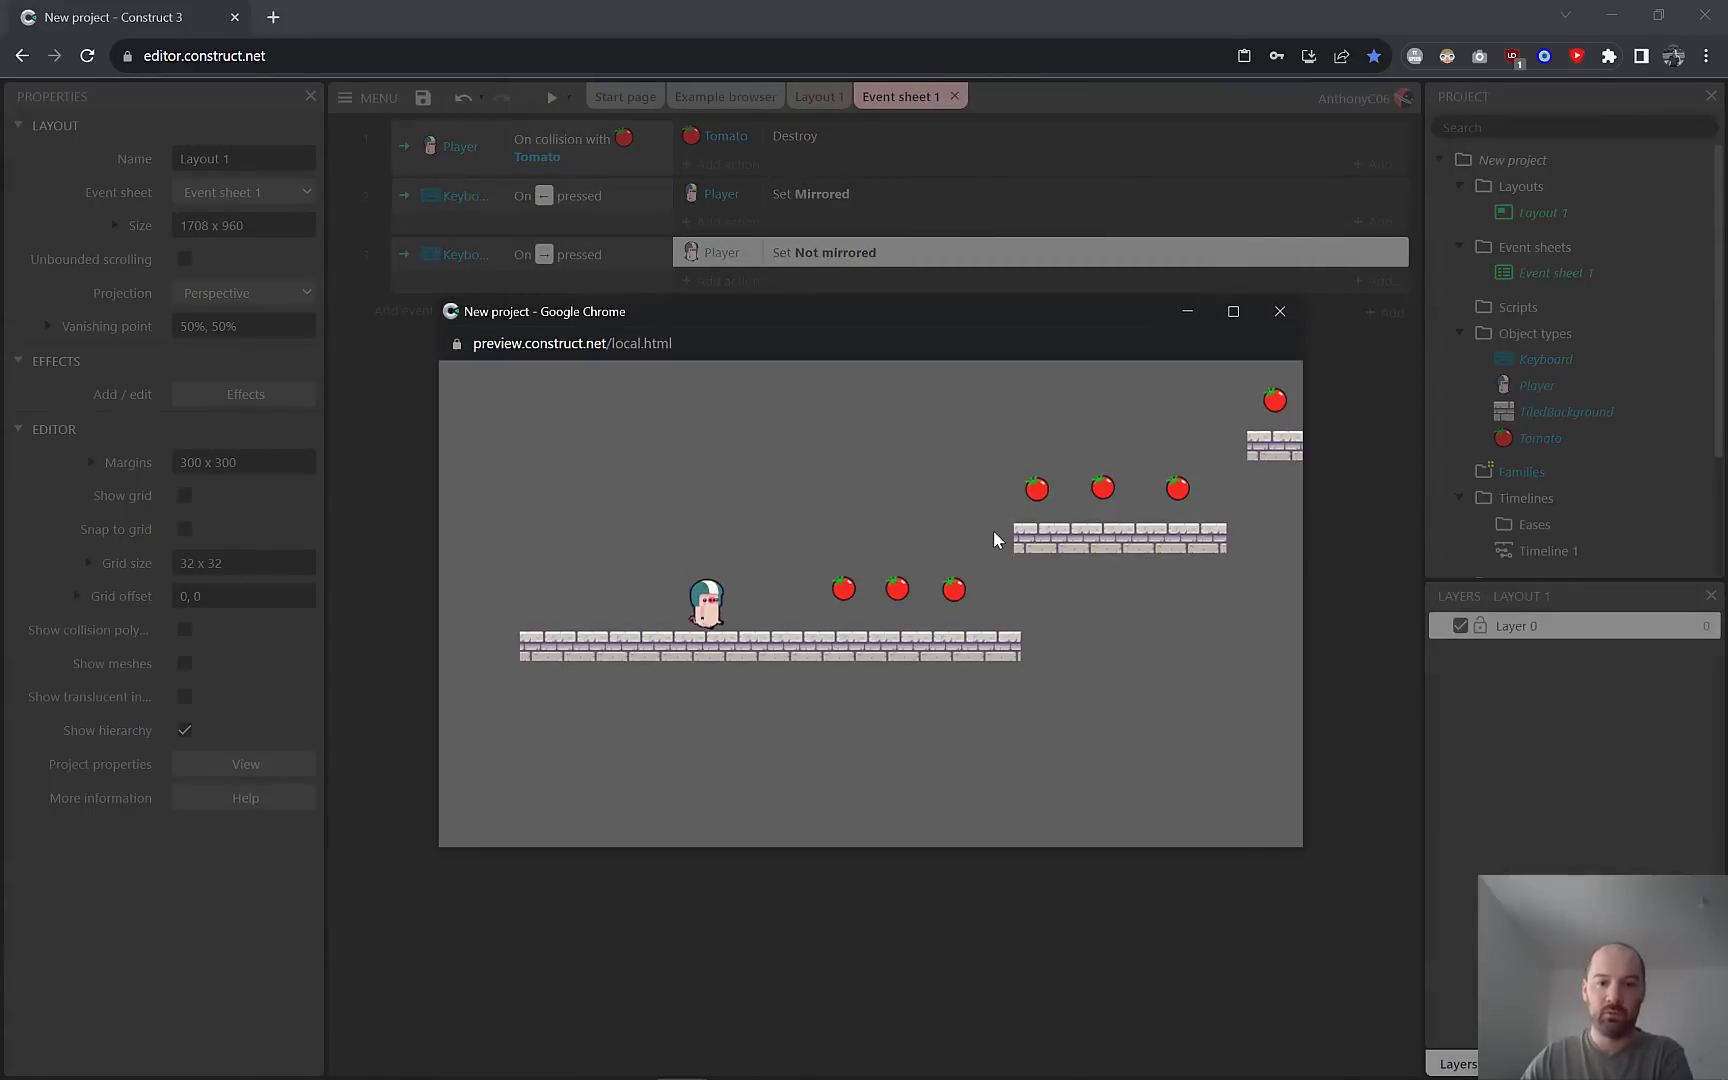
key("Right")
key("Left")
key("Right")
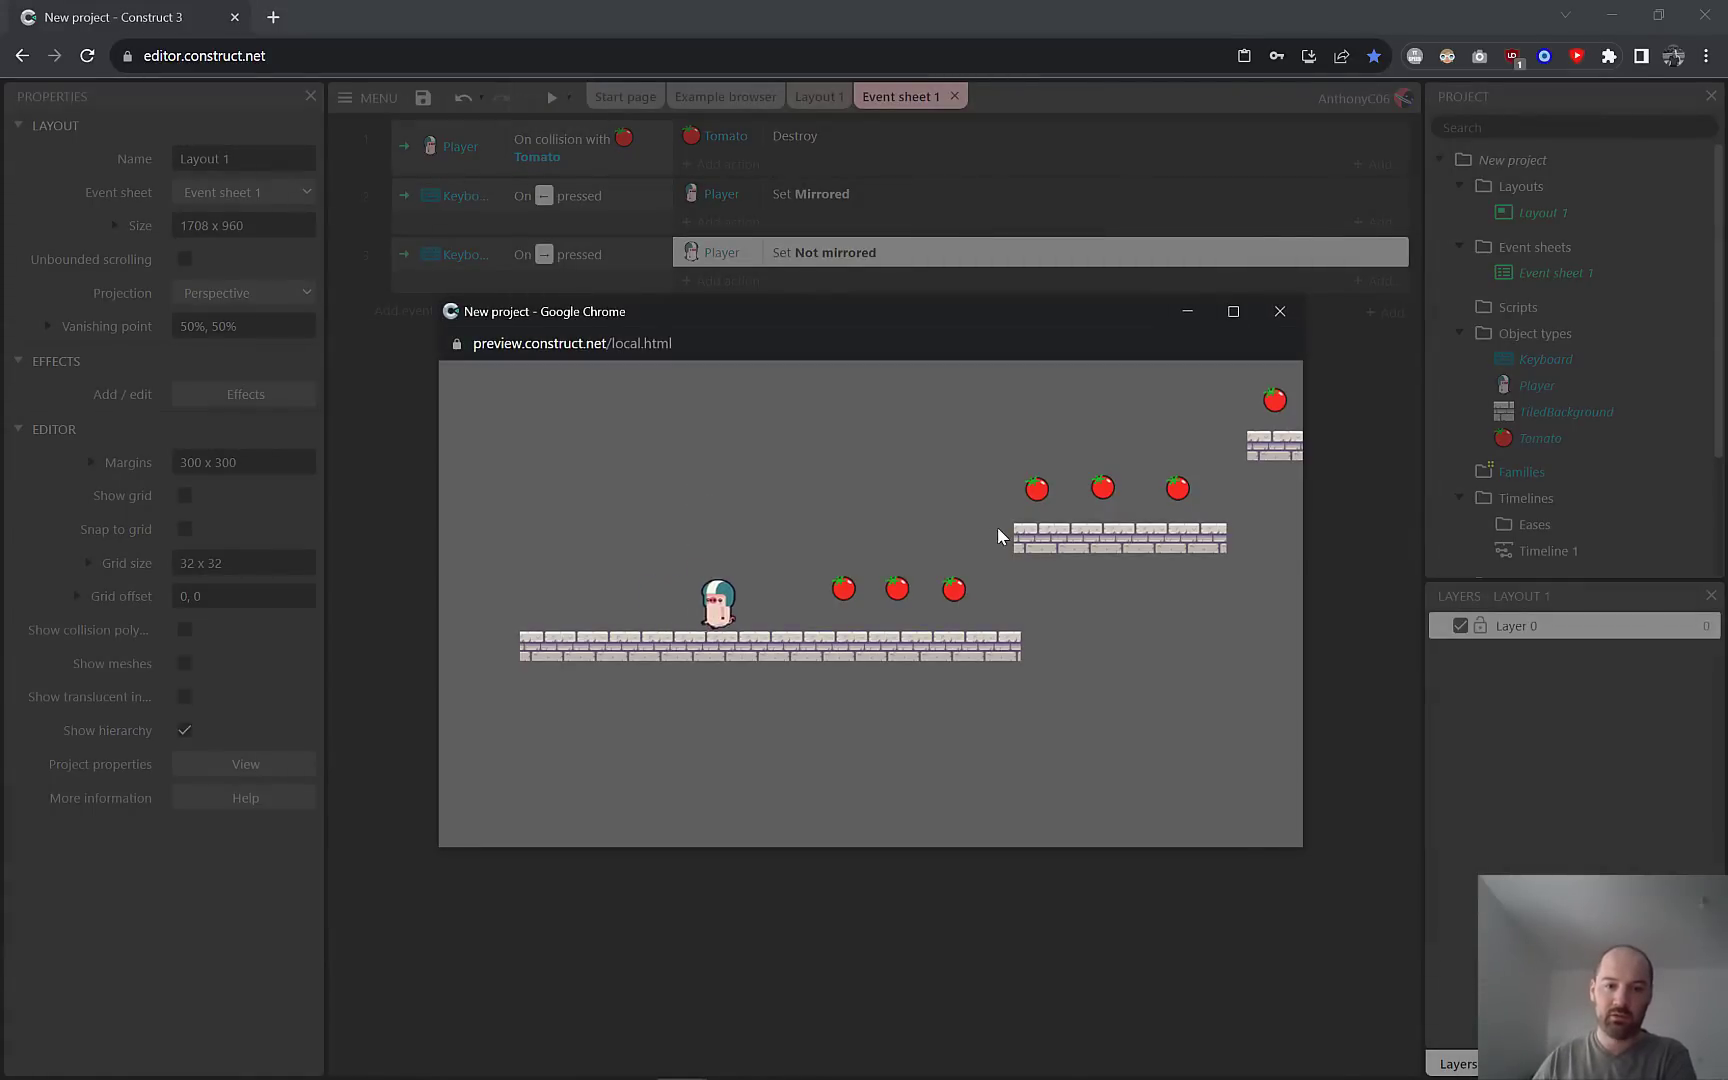
key("Left")
key("Left")
key("Right")
key("Left")
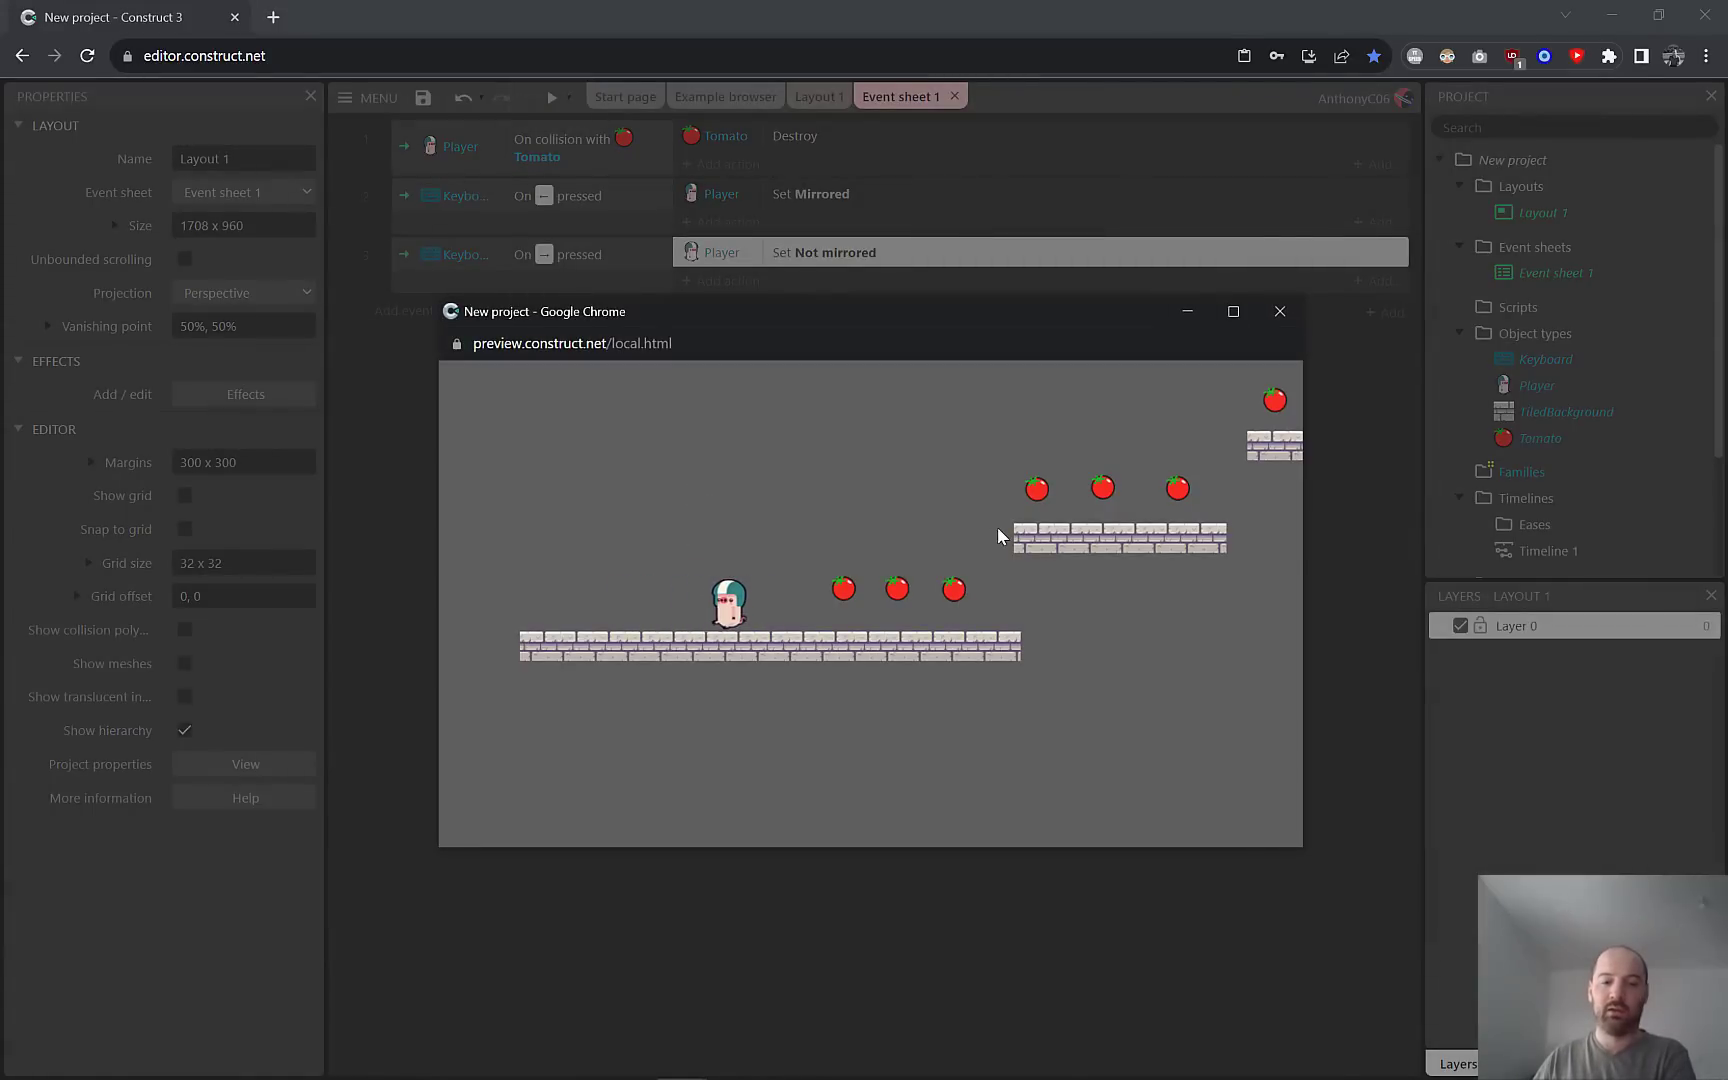
key("Right")
key("Left")
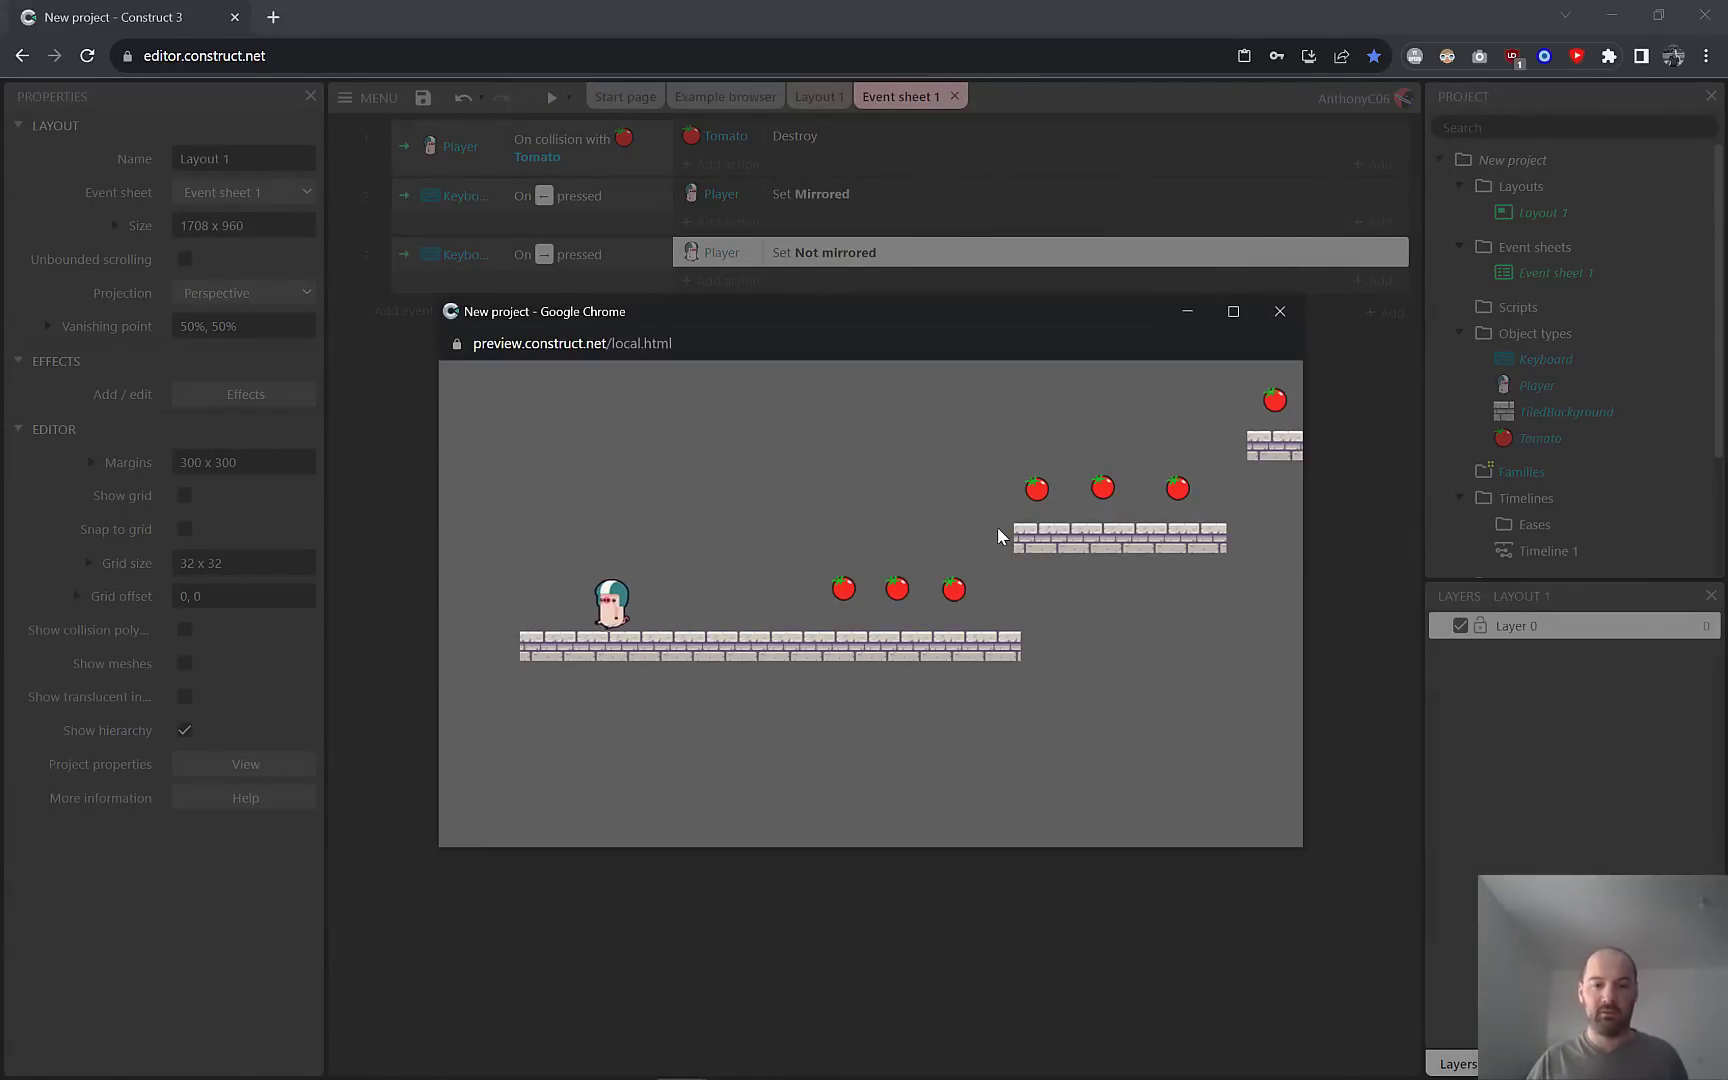
key("Right")
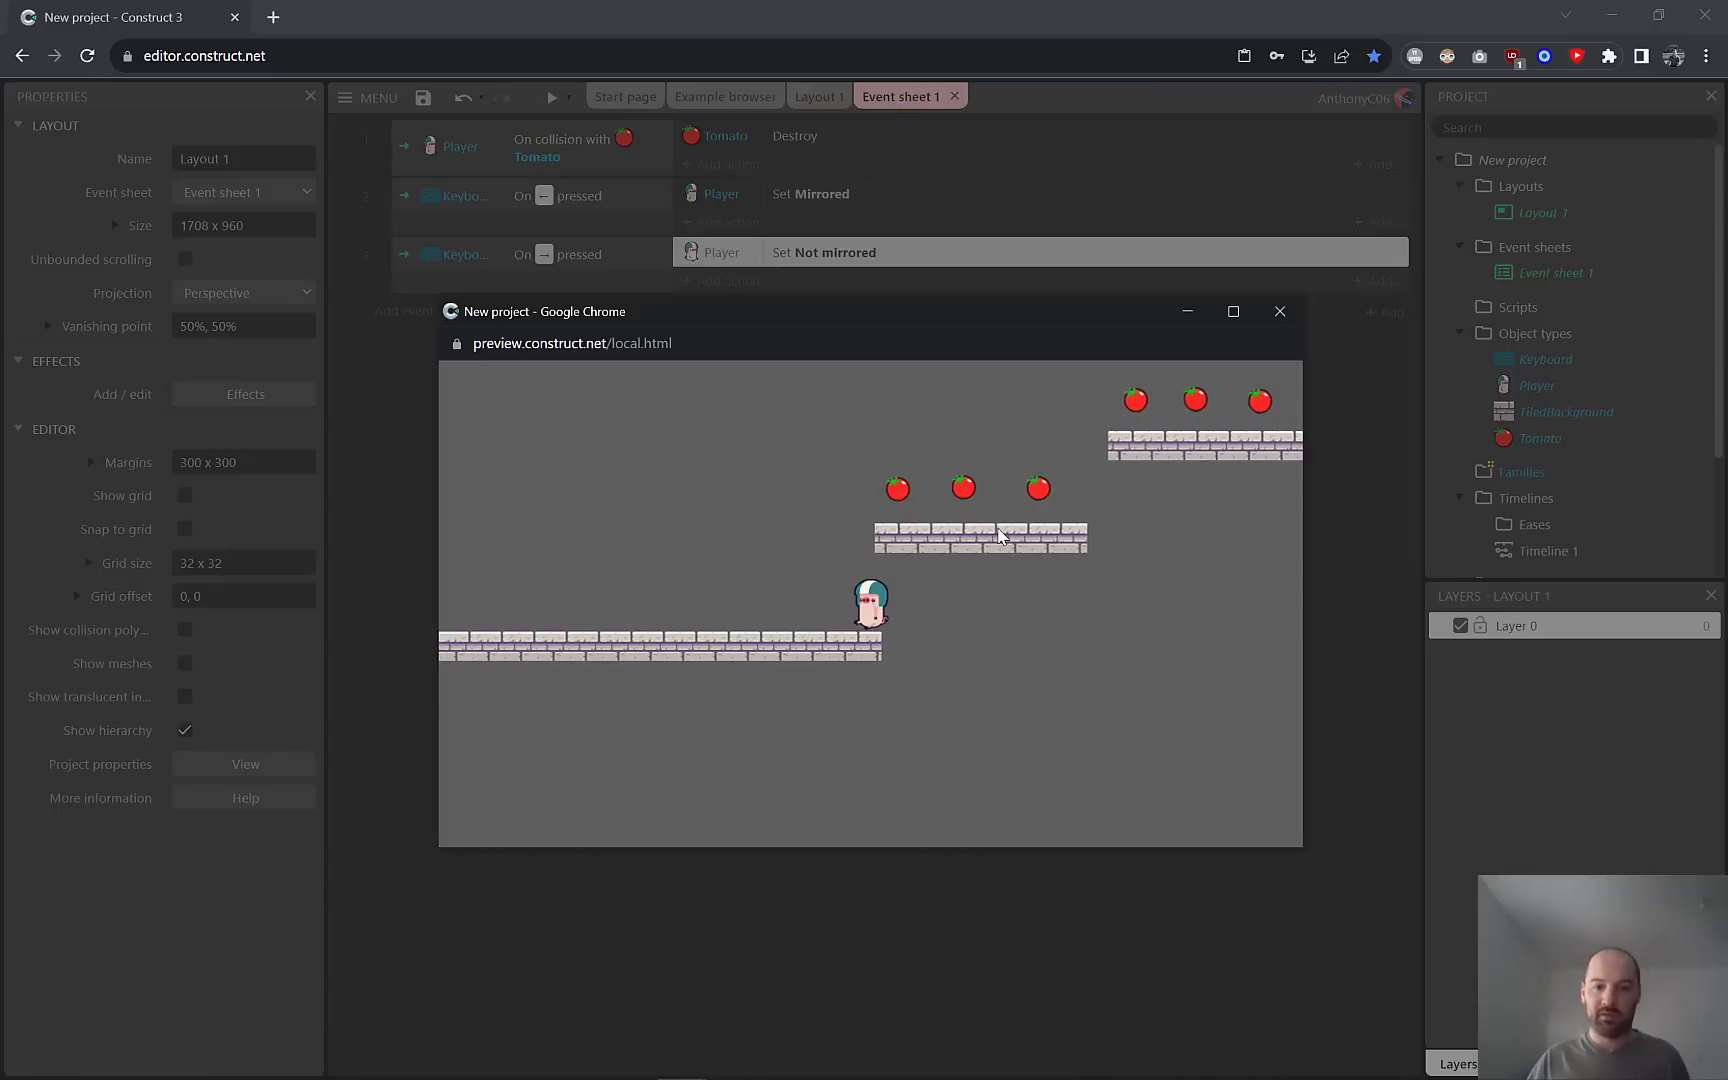
Test jumping between the platforms and collecting tomatoes, close the preview and finish the platform game tour.
key("Up")
key("Up")
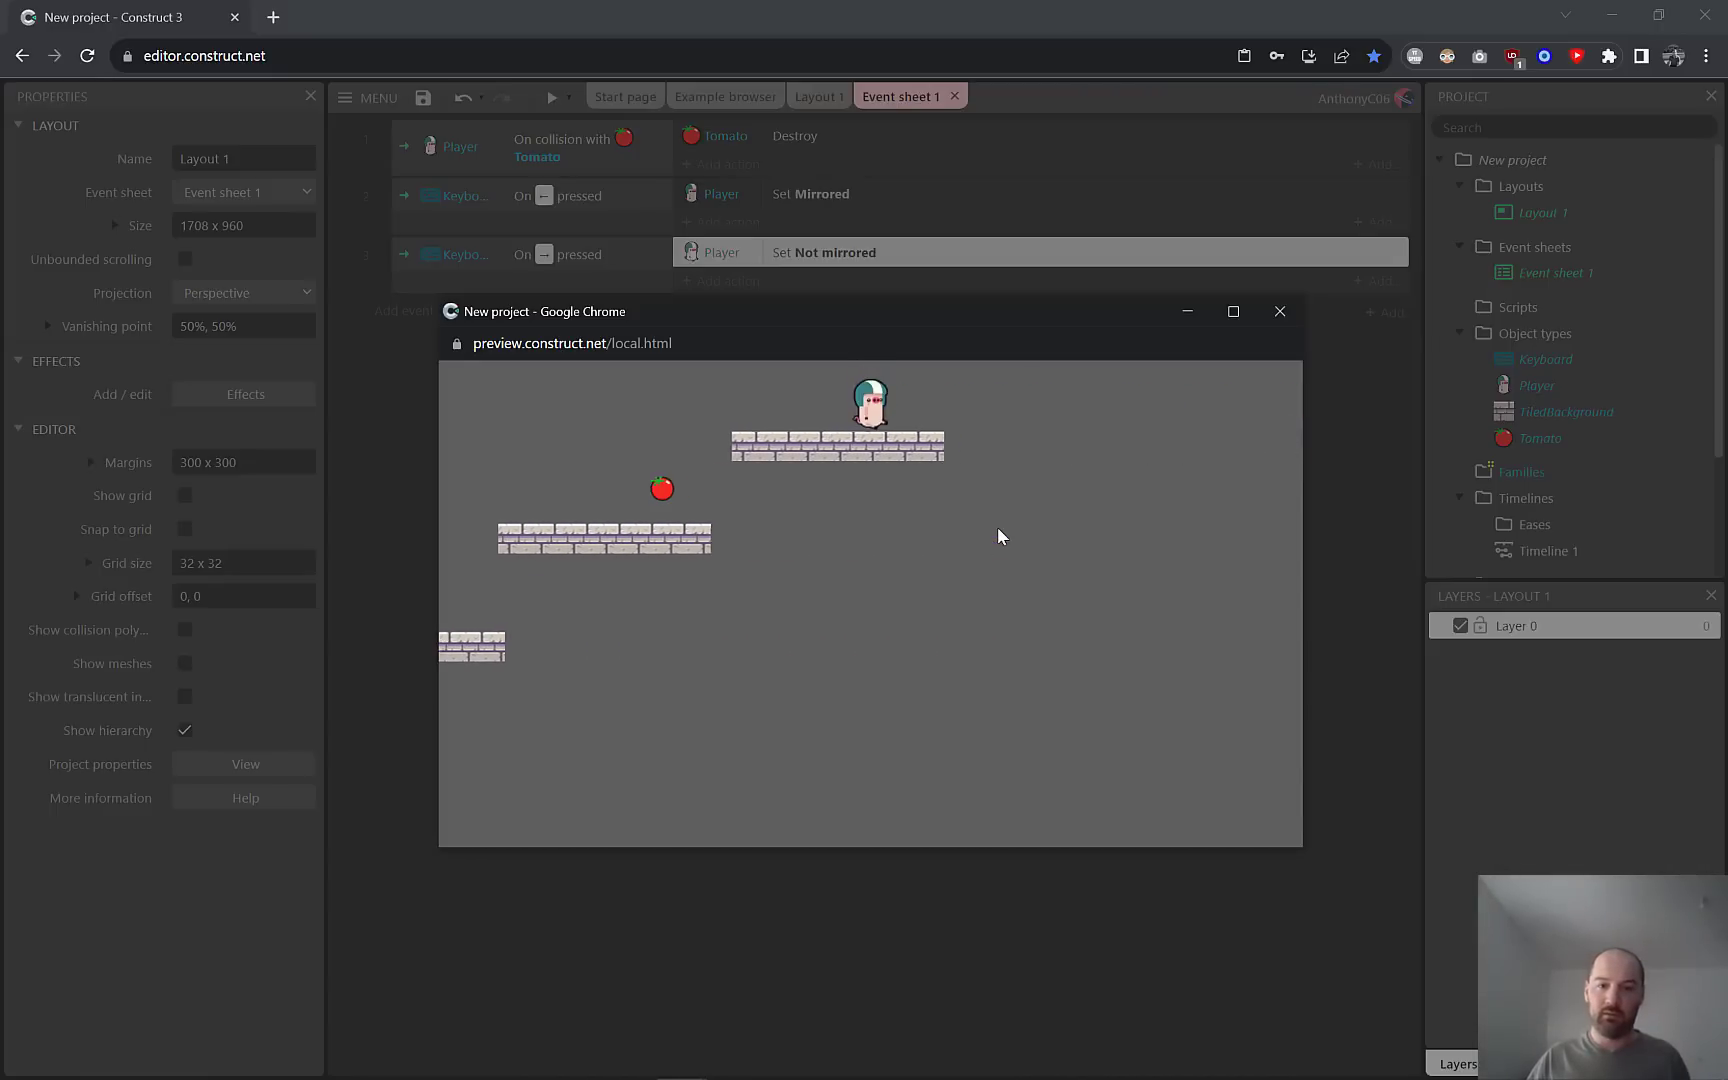
key("Right")
key("Up")
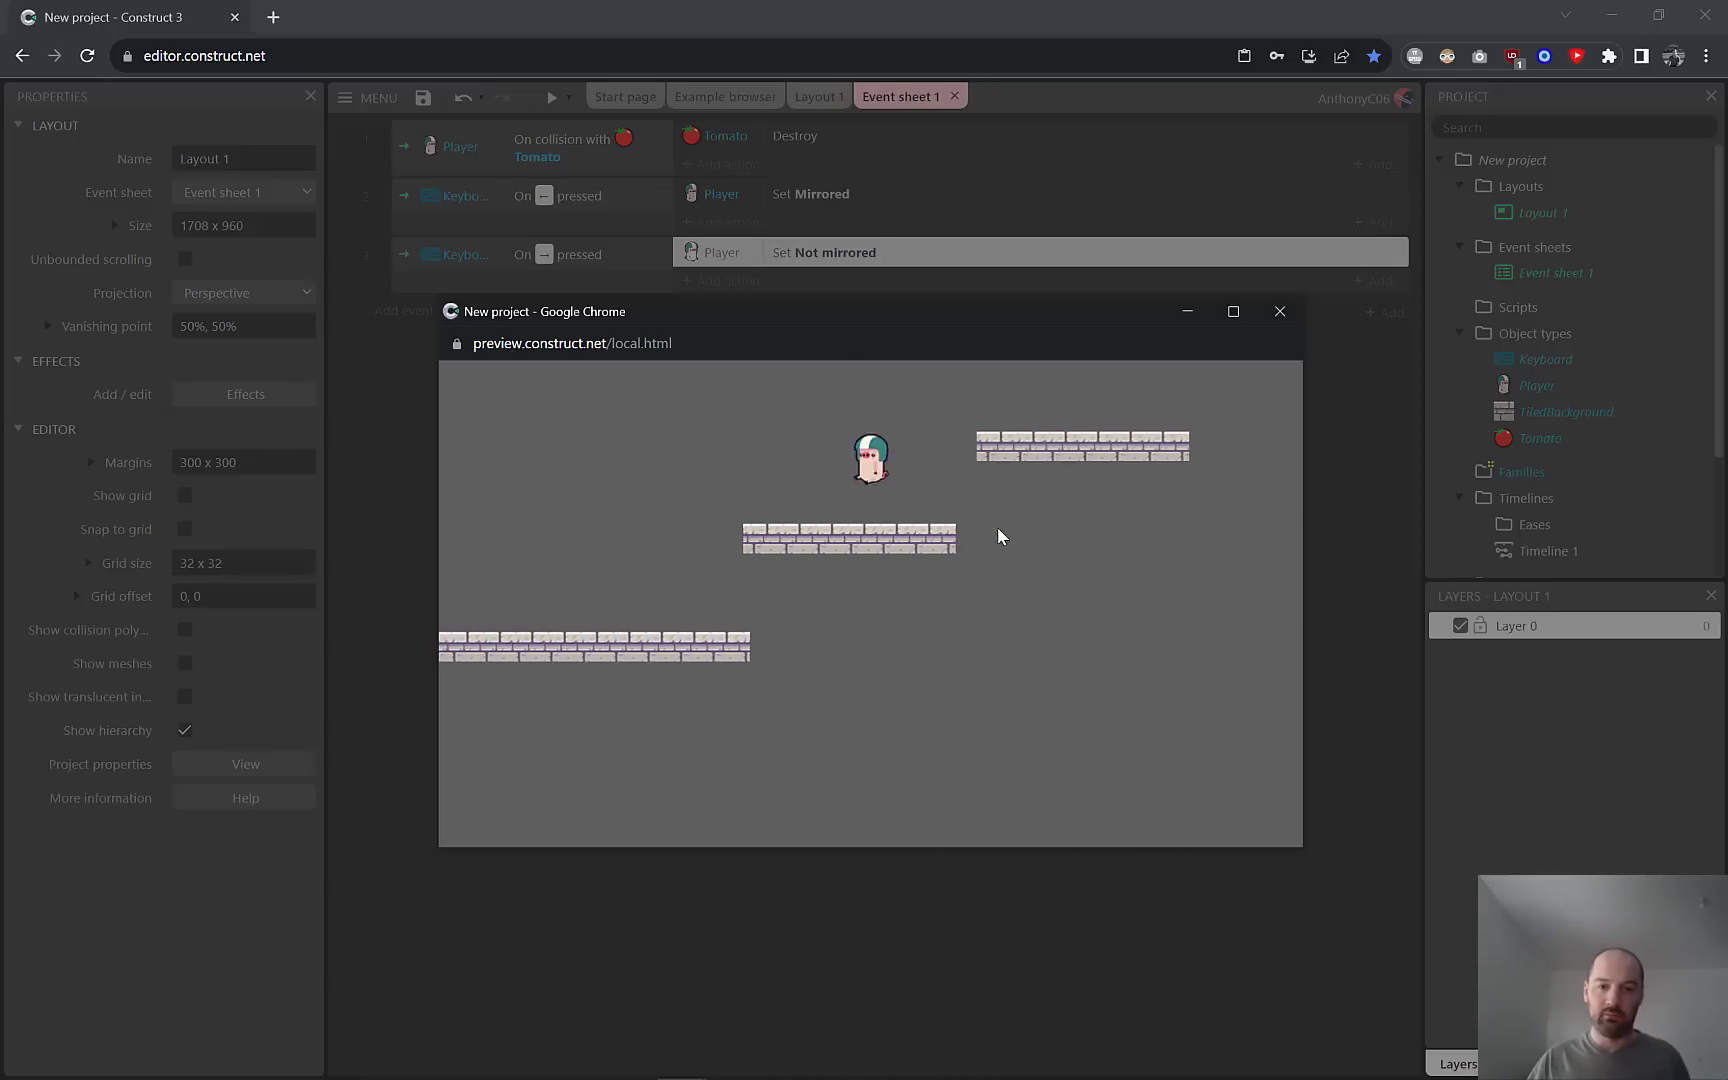
key("Left")
key("Up")
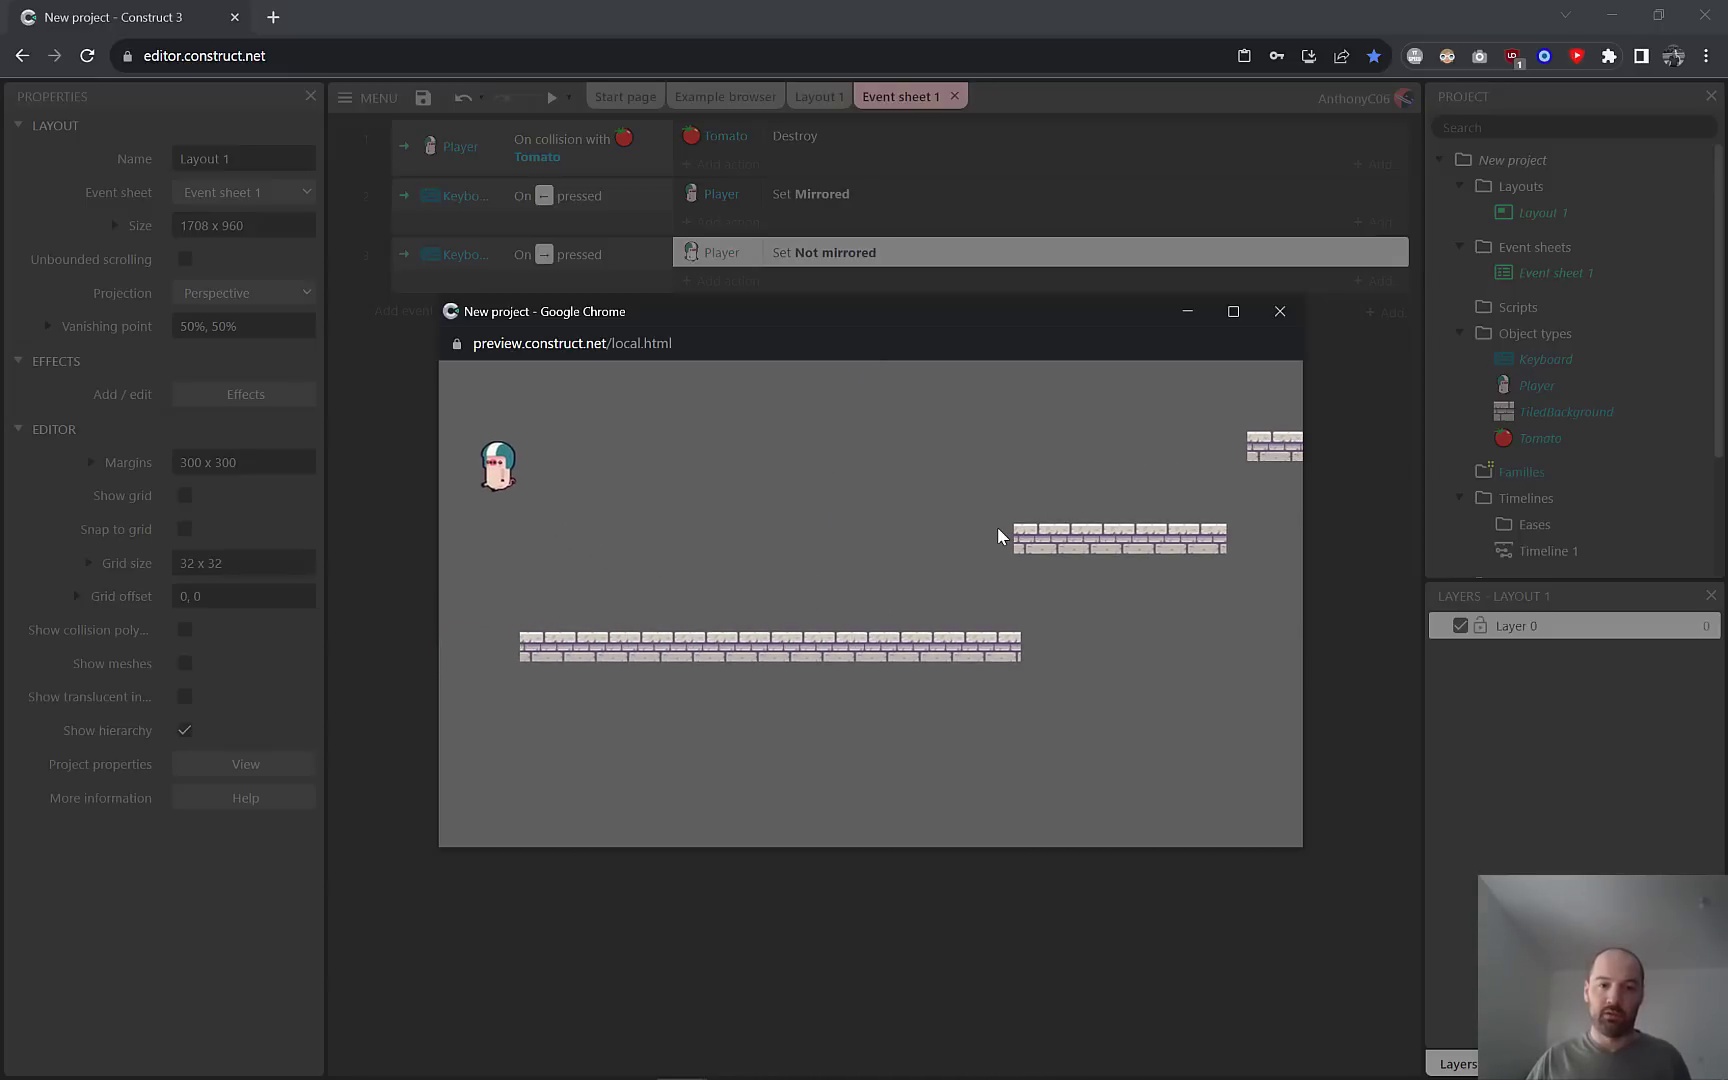
left_click(1280, 311)
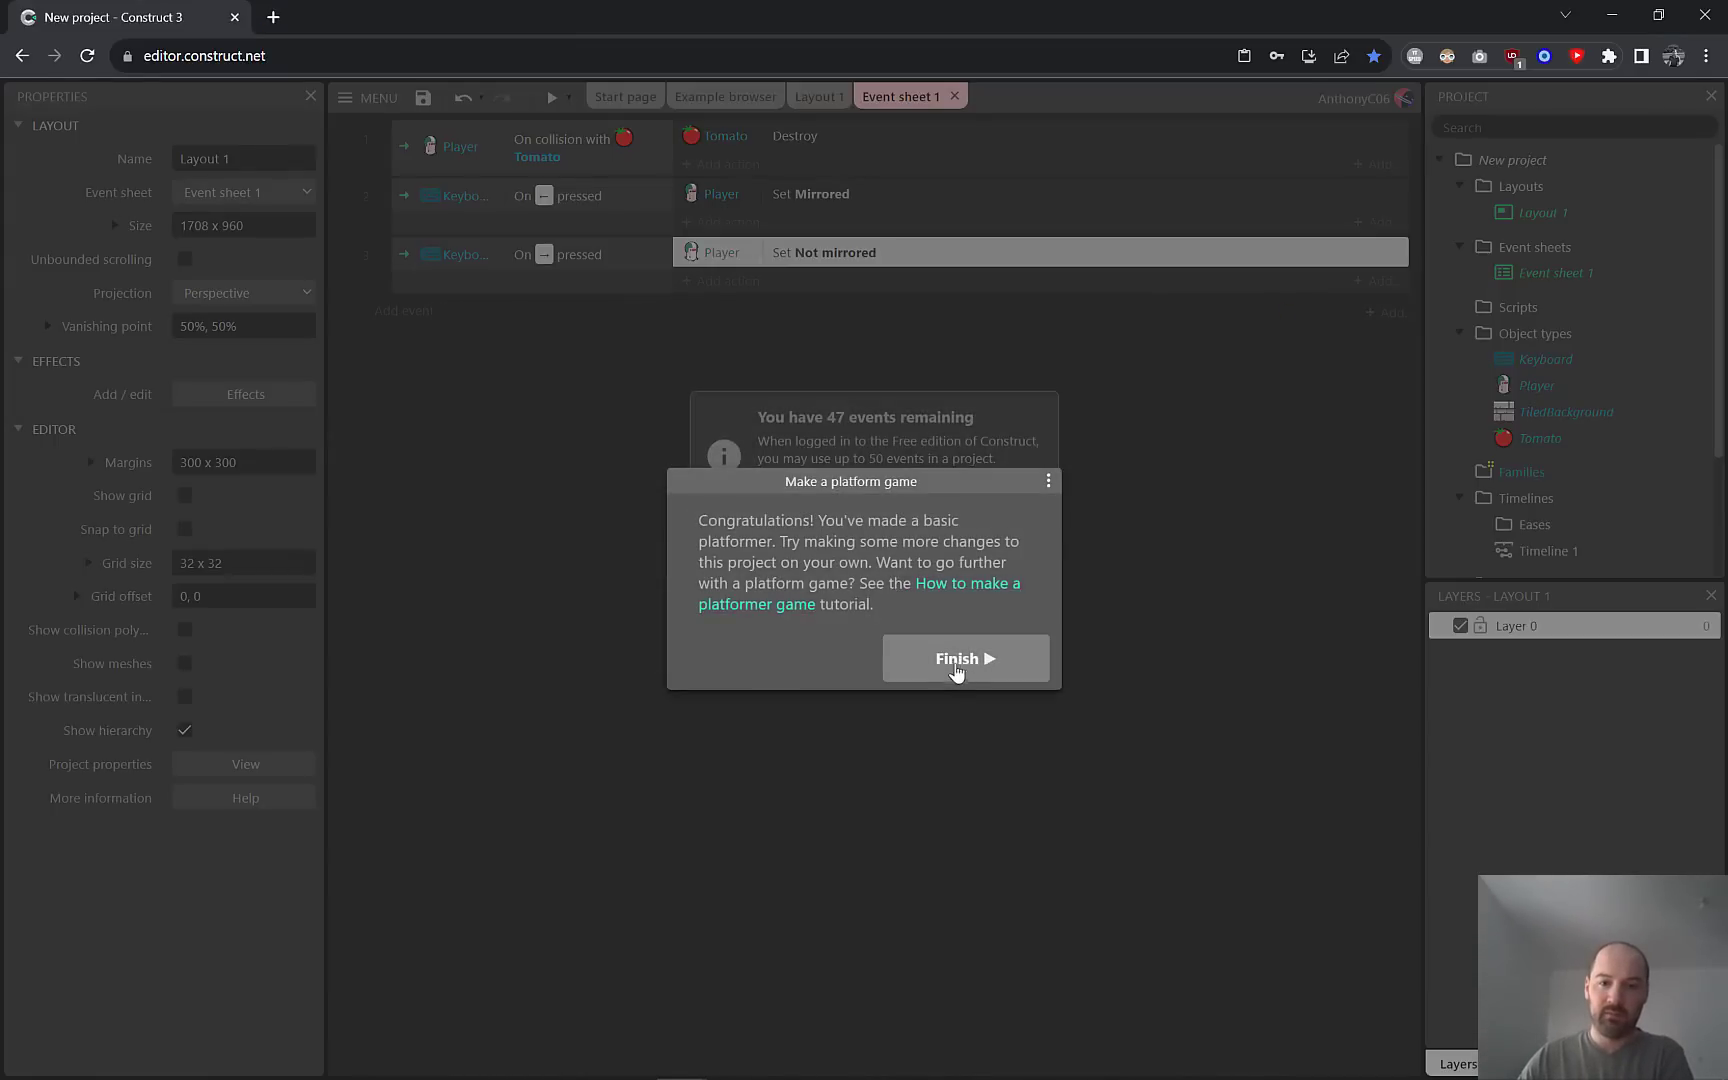
left_click(950, 658)
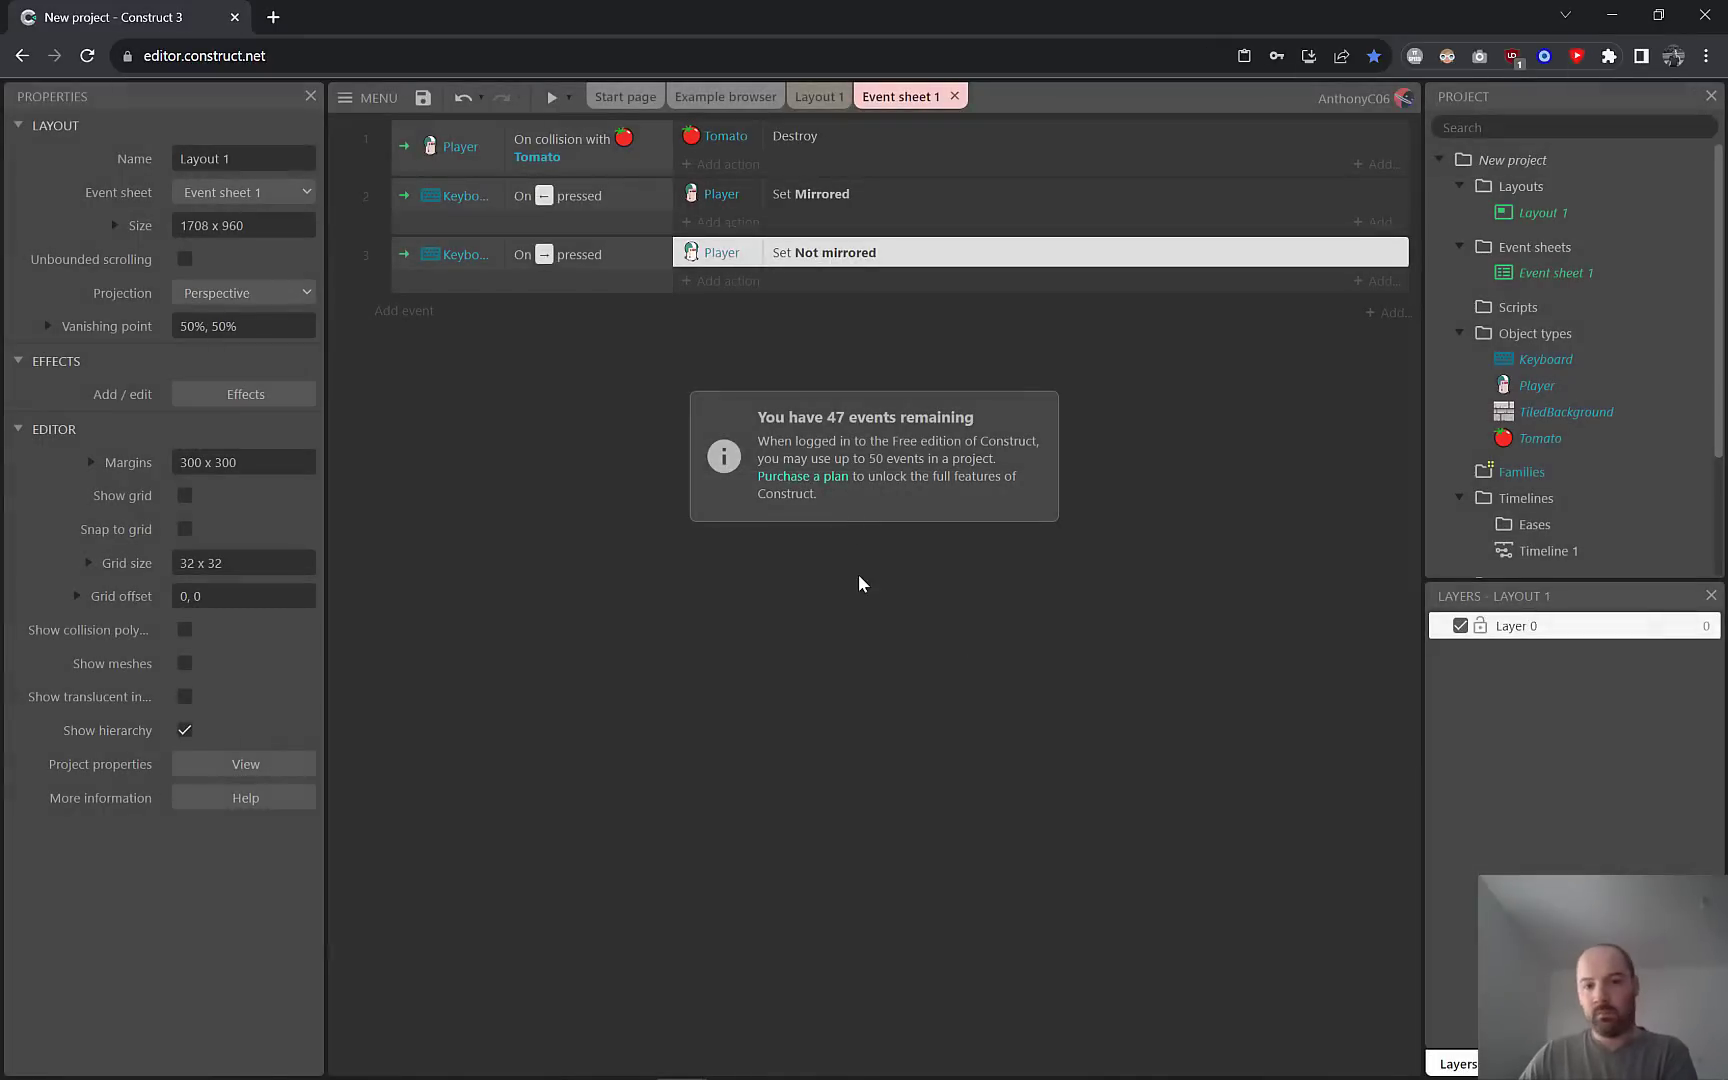
Add a layer above Layer 0 in Layout 1 and name it IHM.
left_click(818, 97)
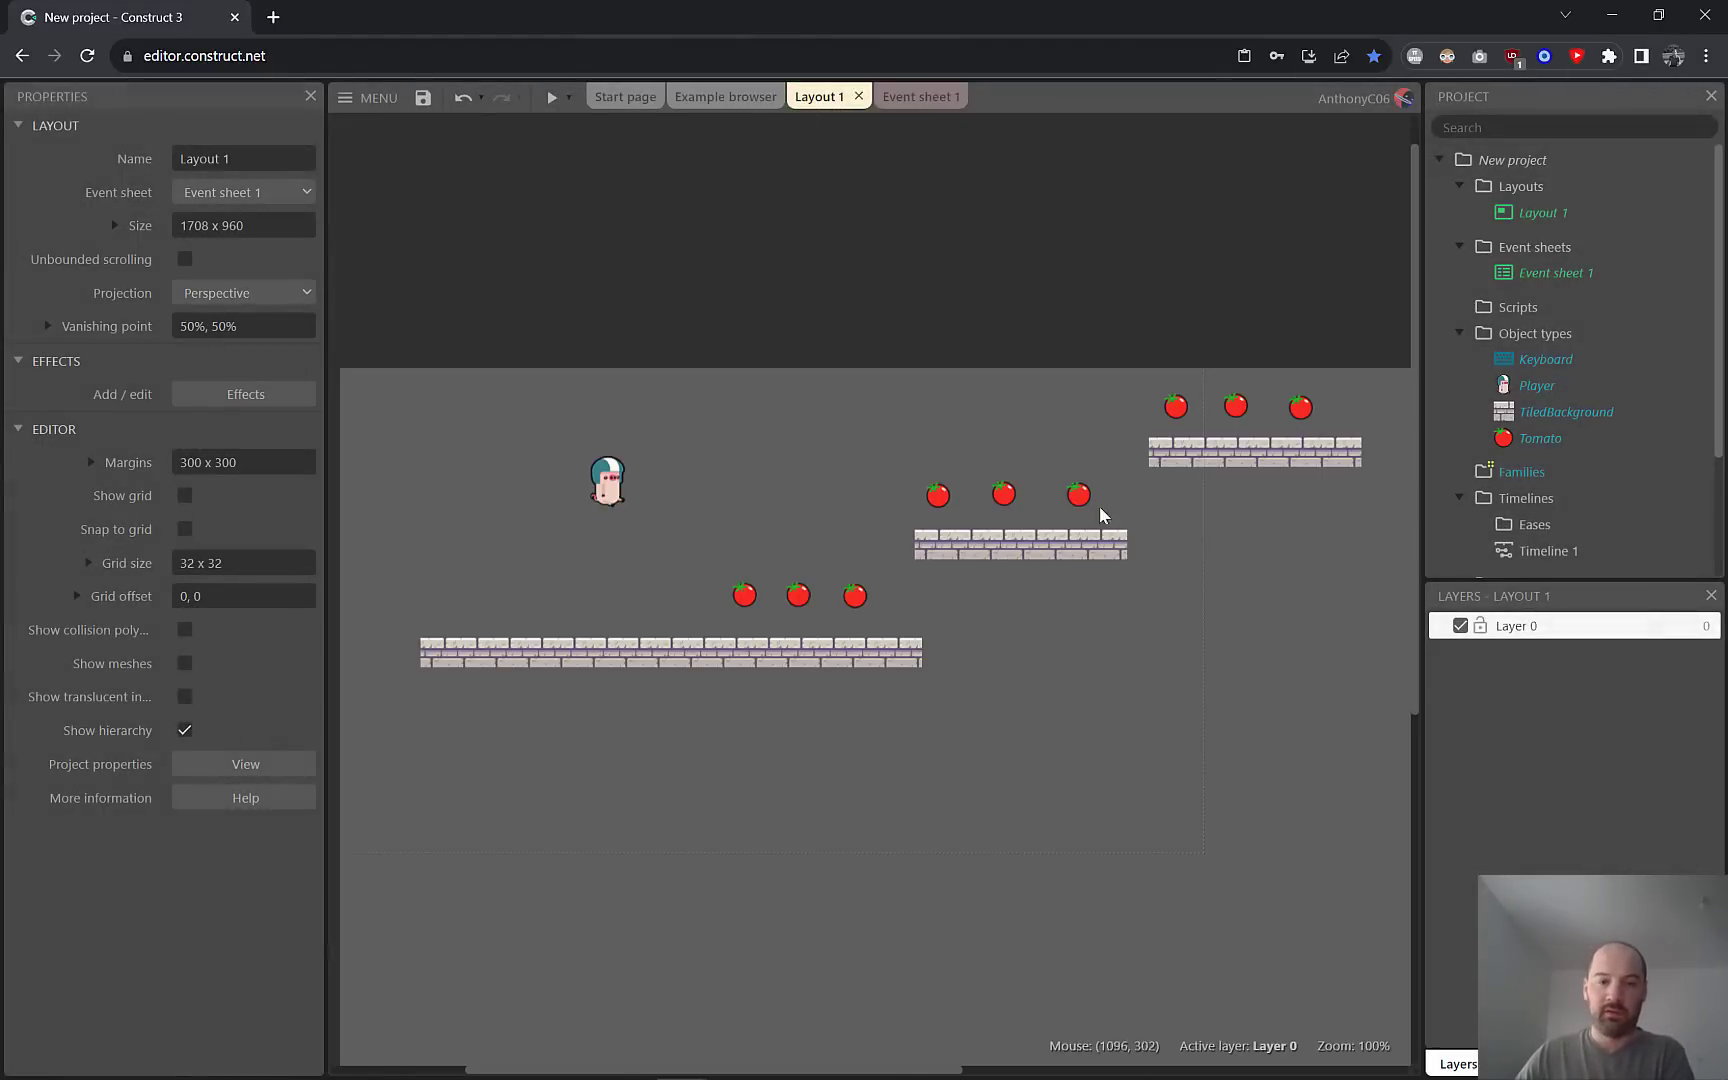
right_click(1494, 693)
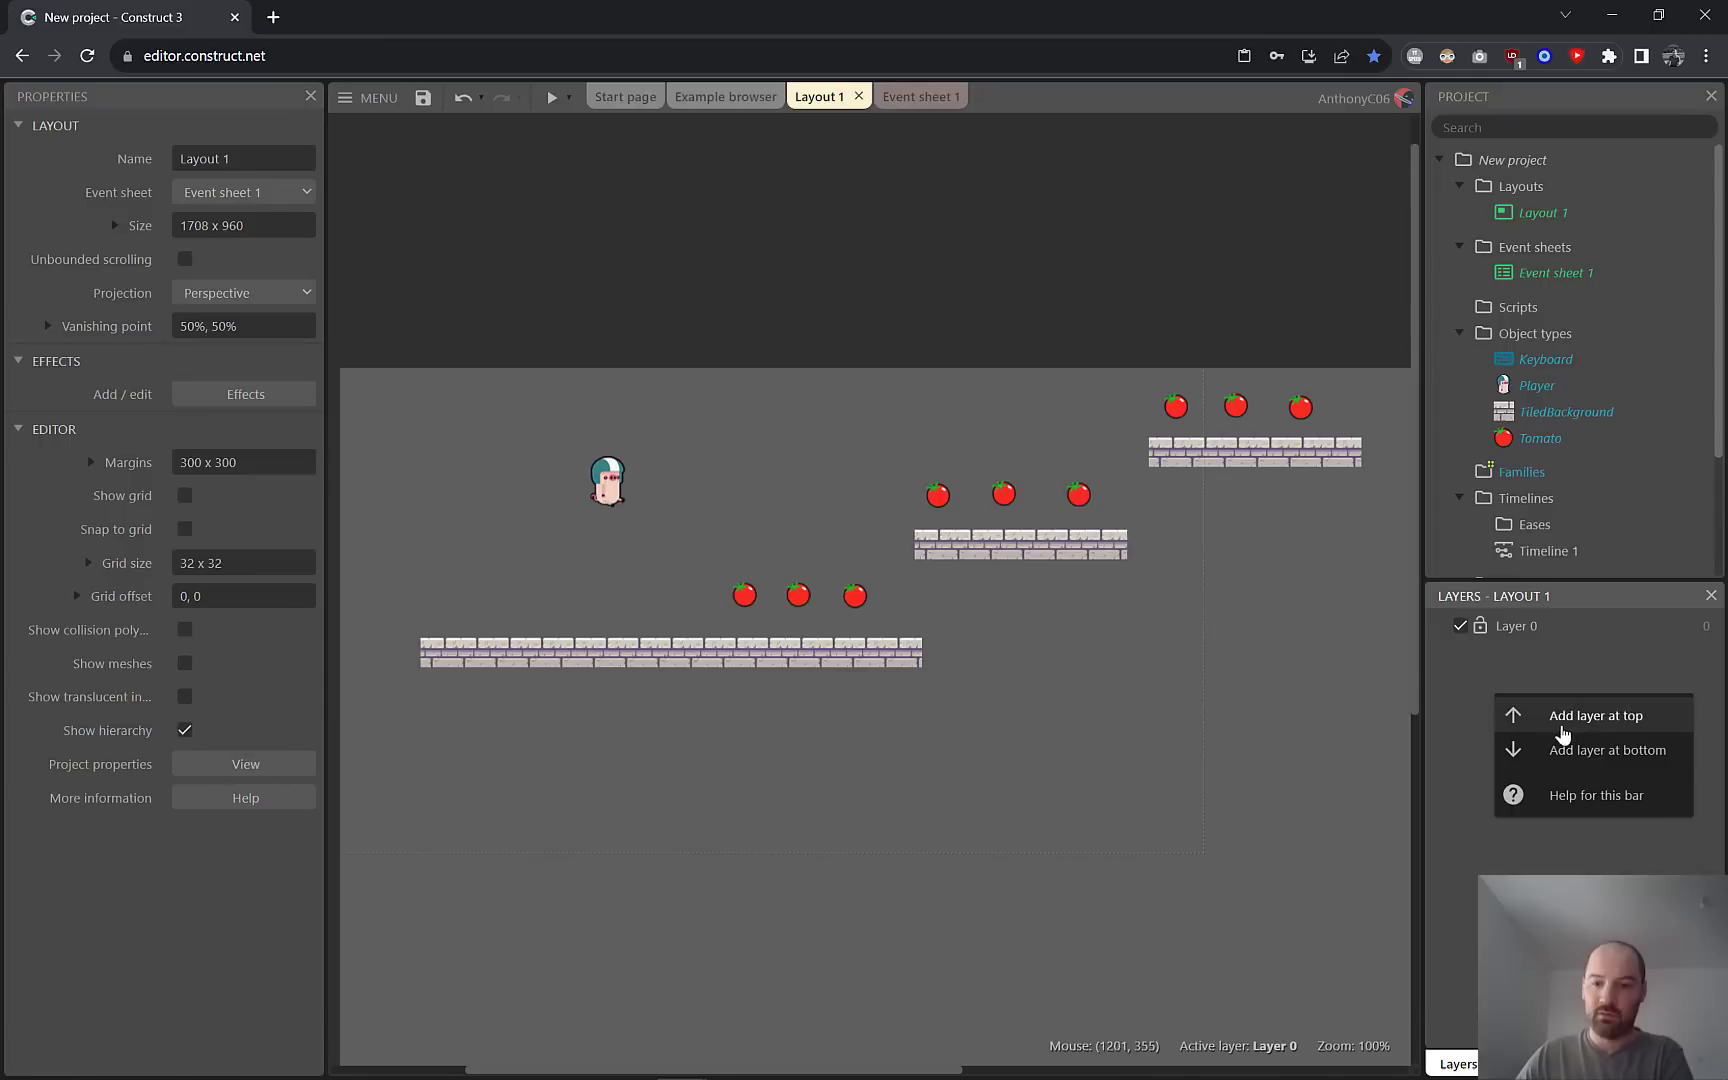
left_click(1595, 724)
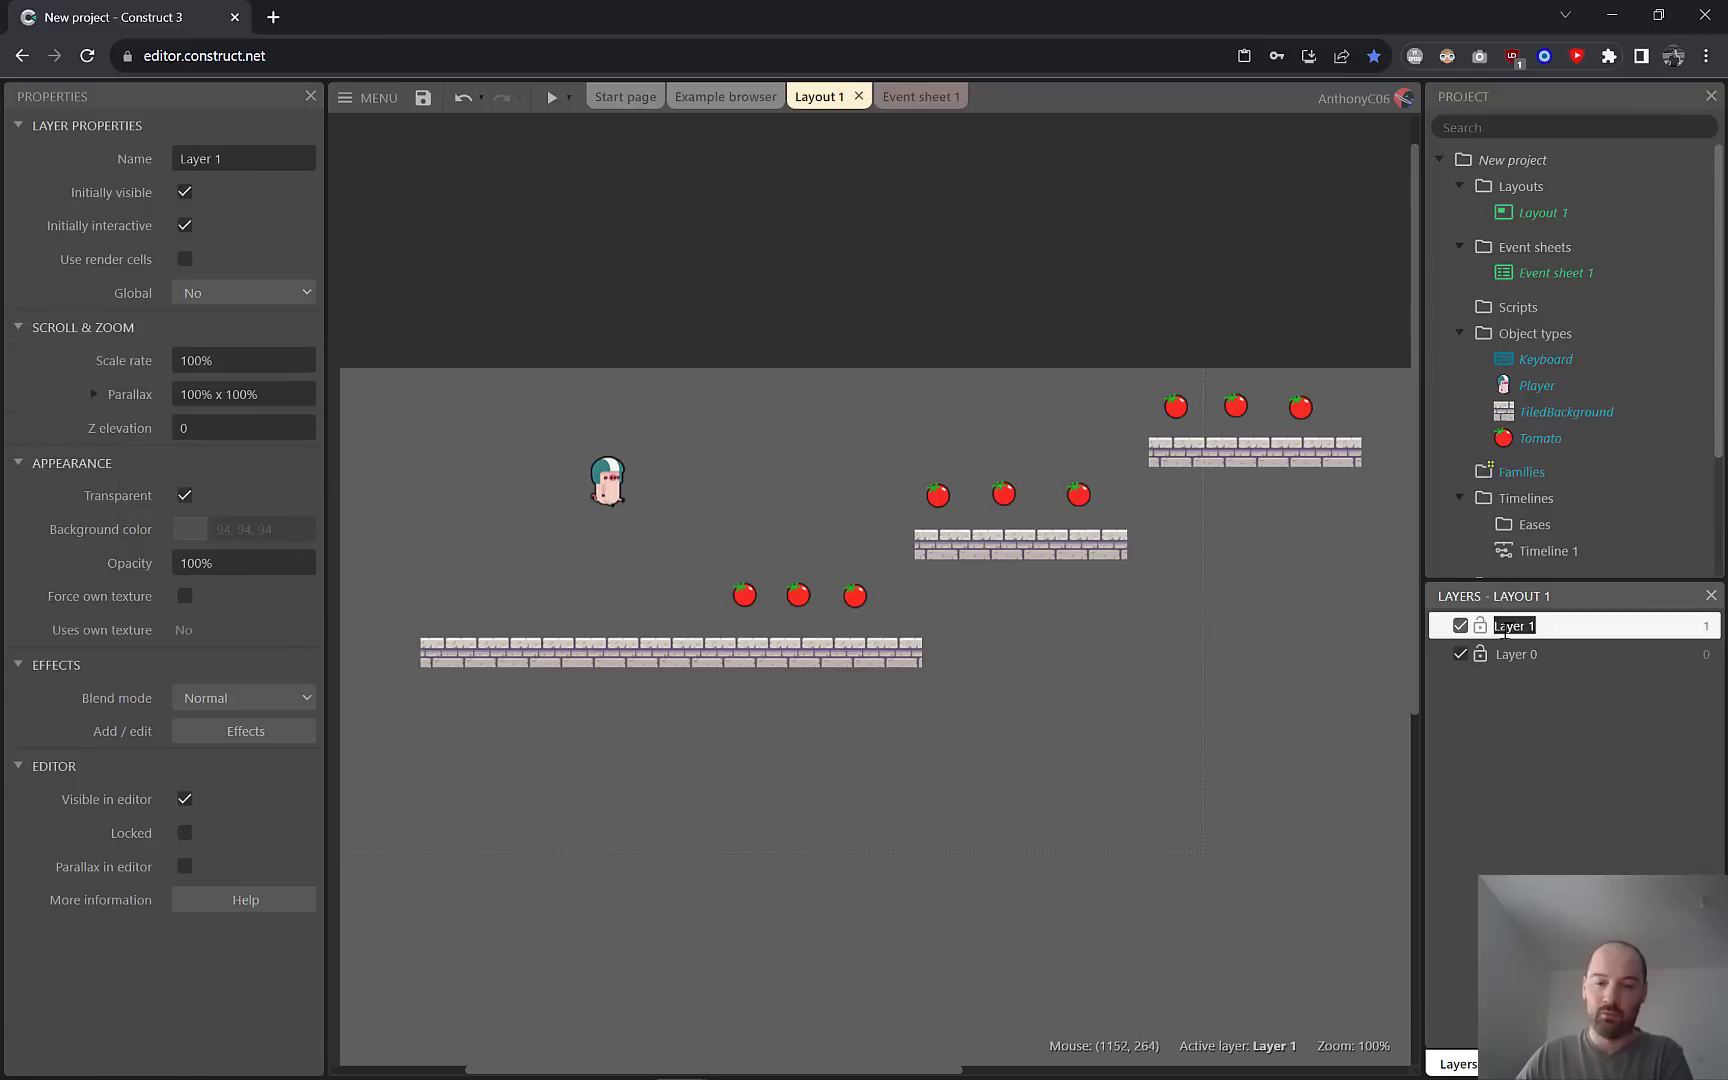
type("IHM")
key("Return")
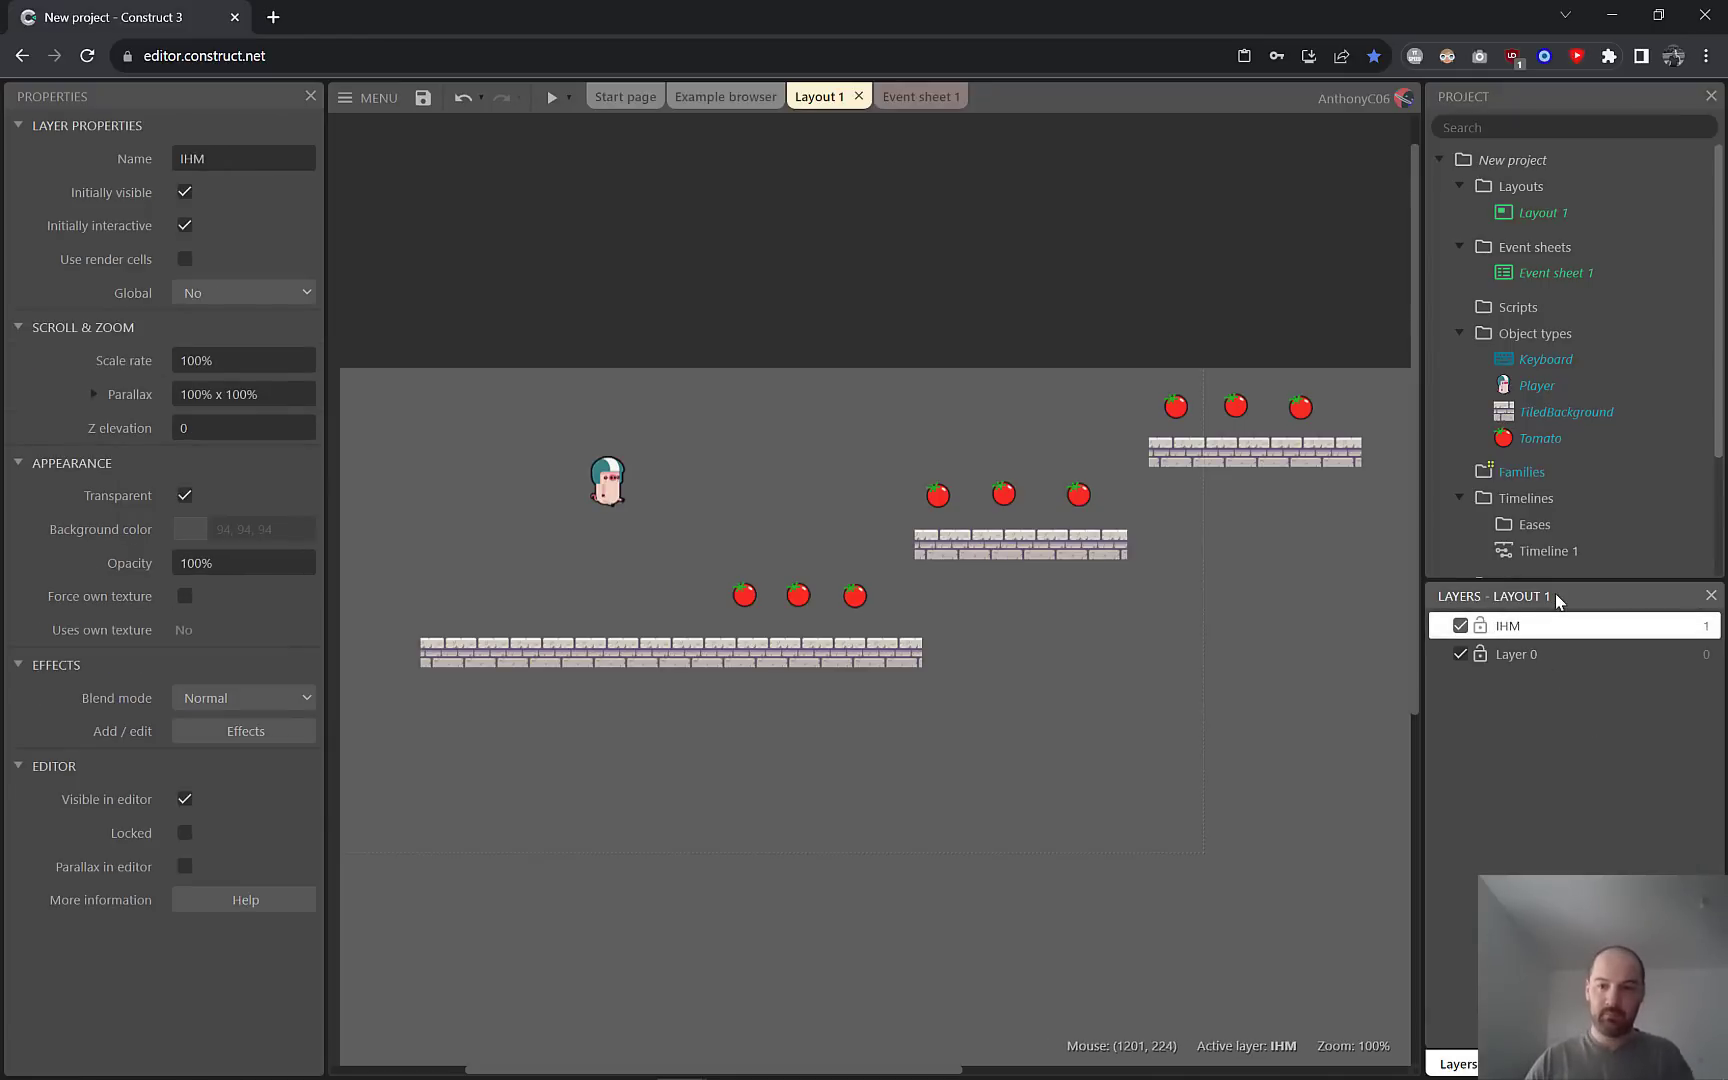
Insert a Text object on the IHM layer, placing it beside the player at about 173, 84.
double_click(509, 399)
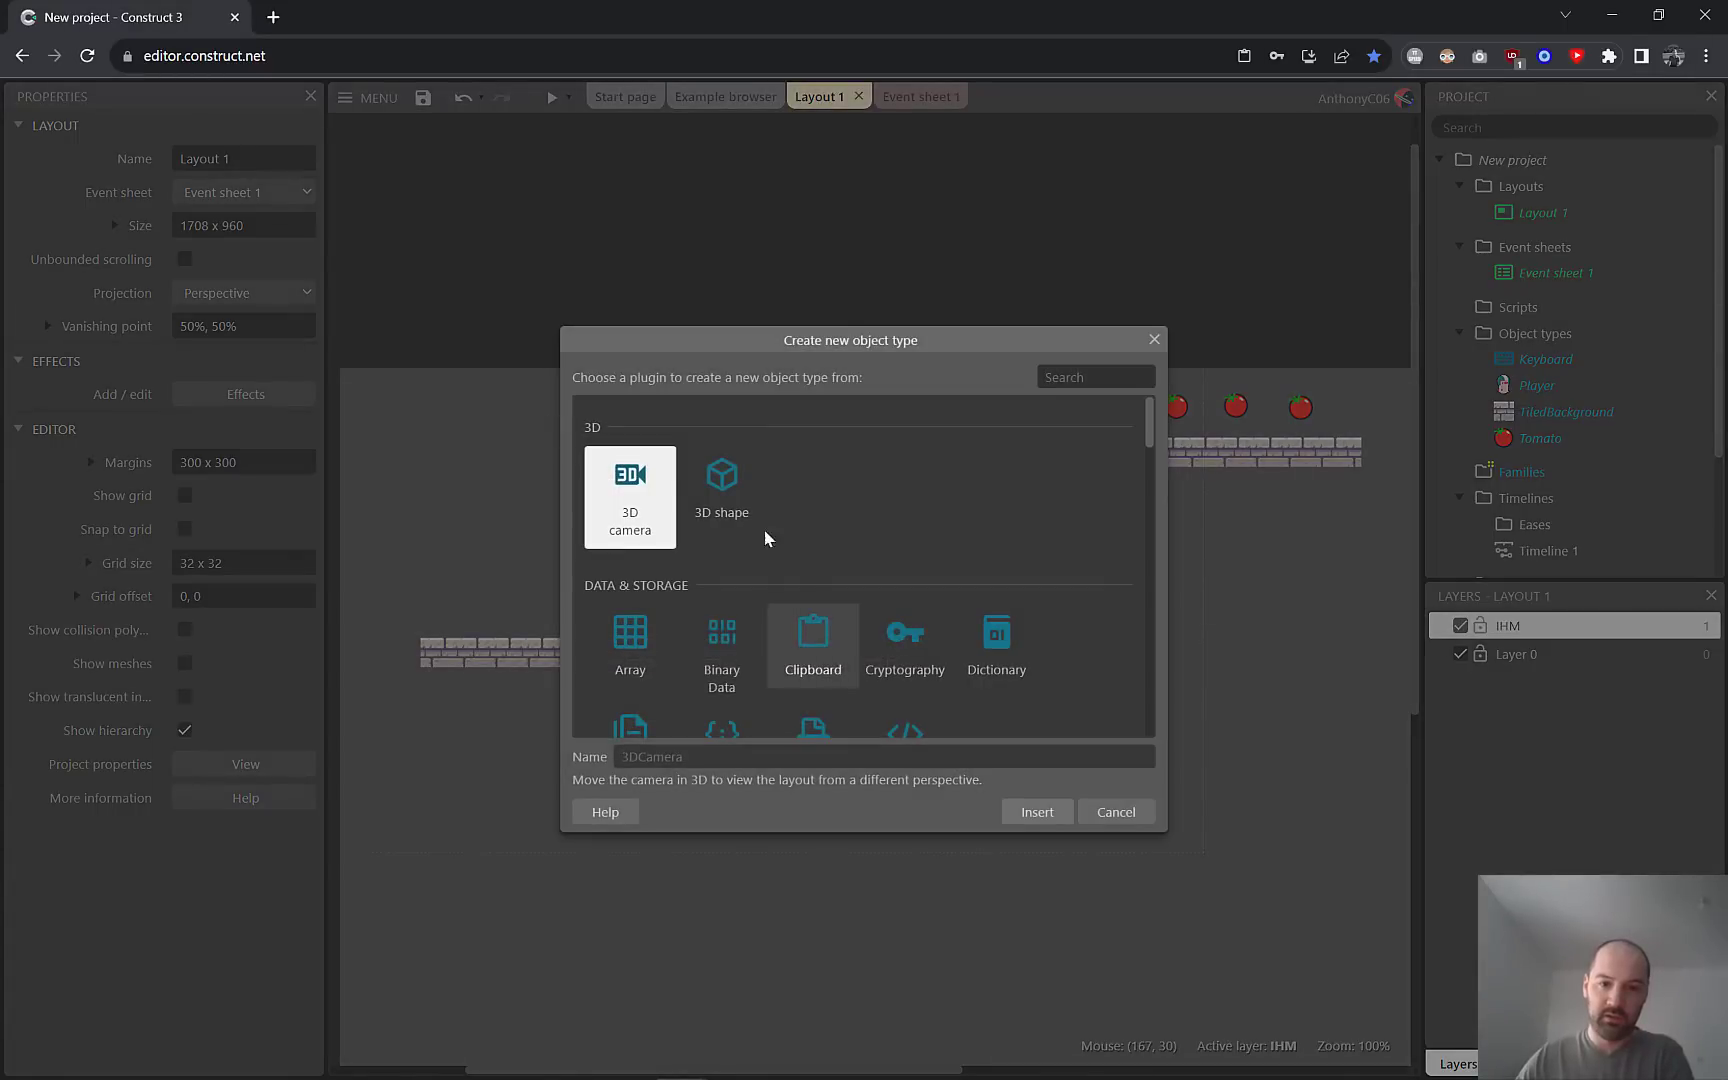
scroll(802, 594, "down", 3)
scroll(803, 582, "down", 3)
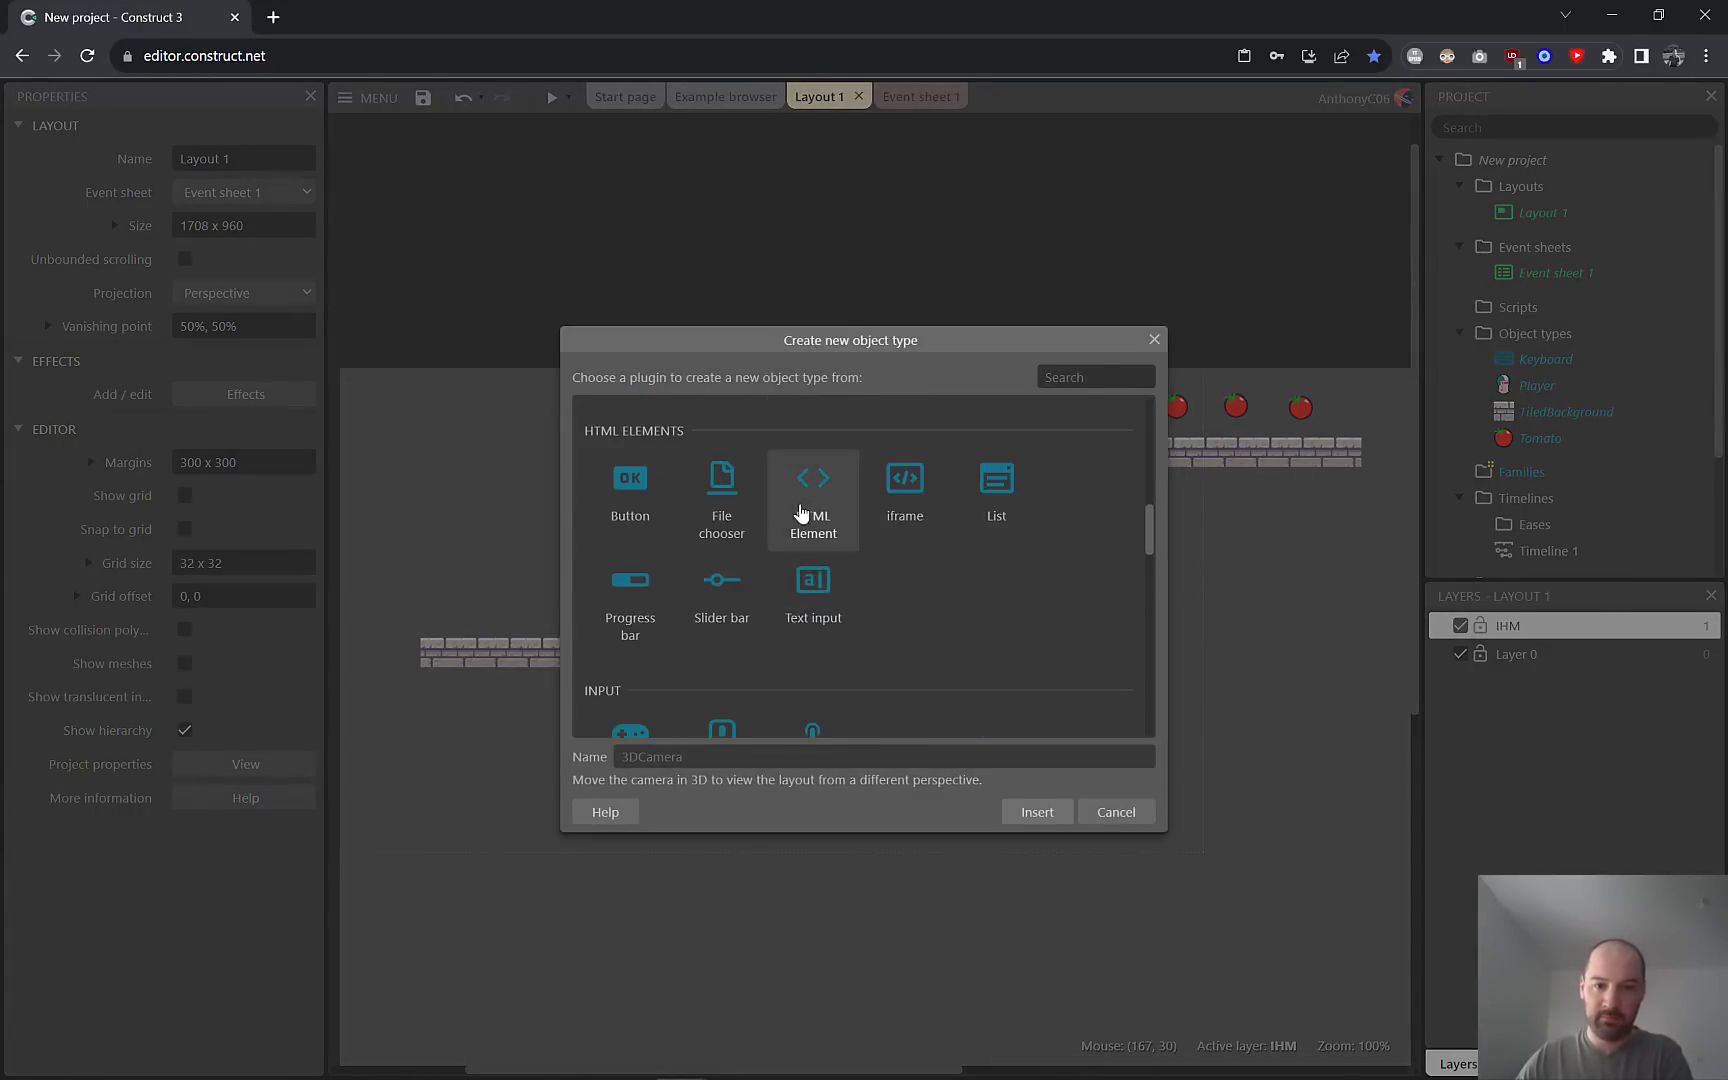
left_click(1086, 377)
type("tex")
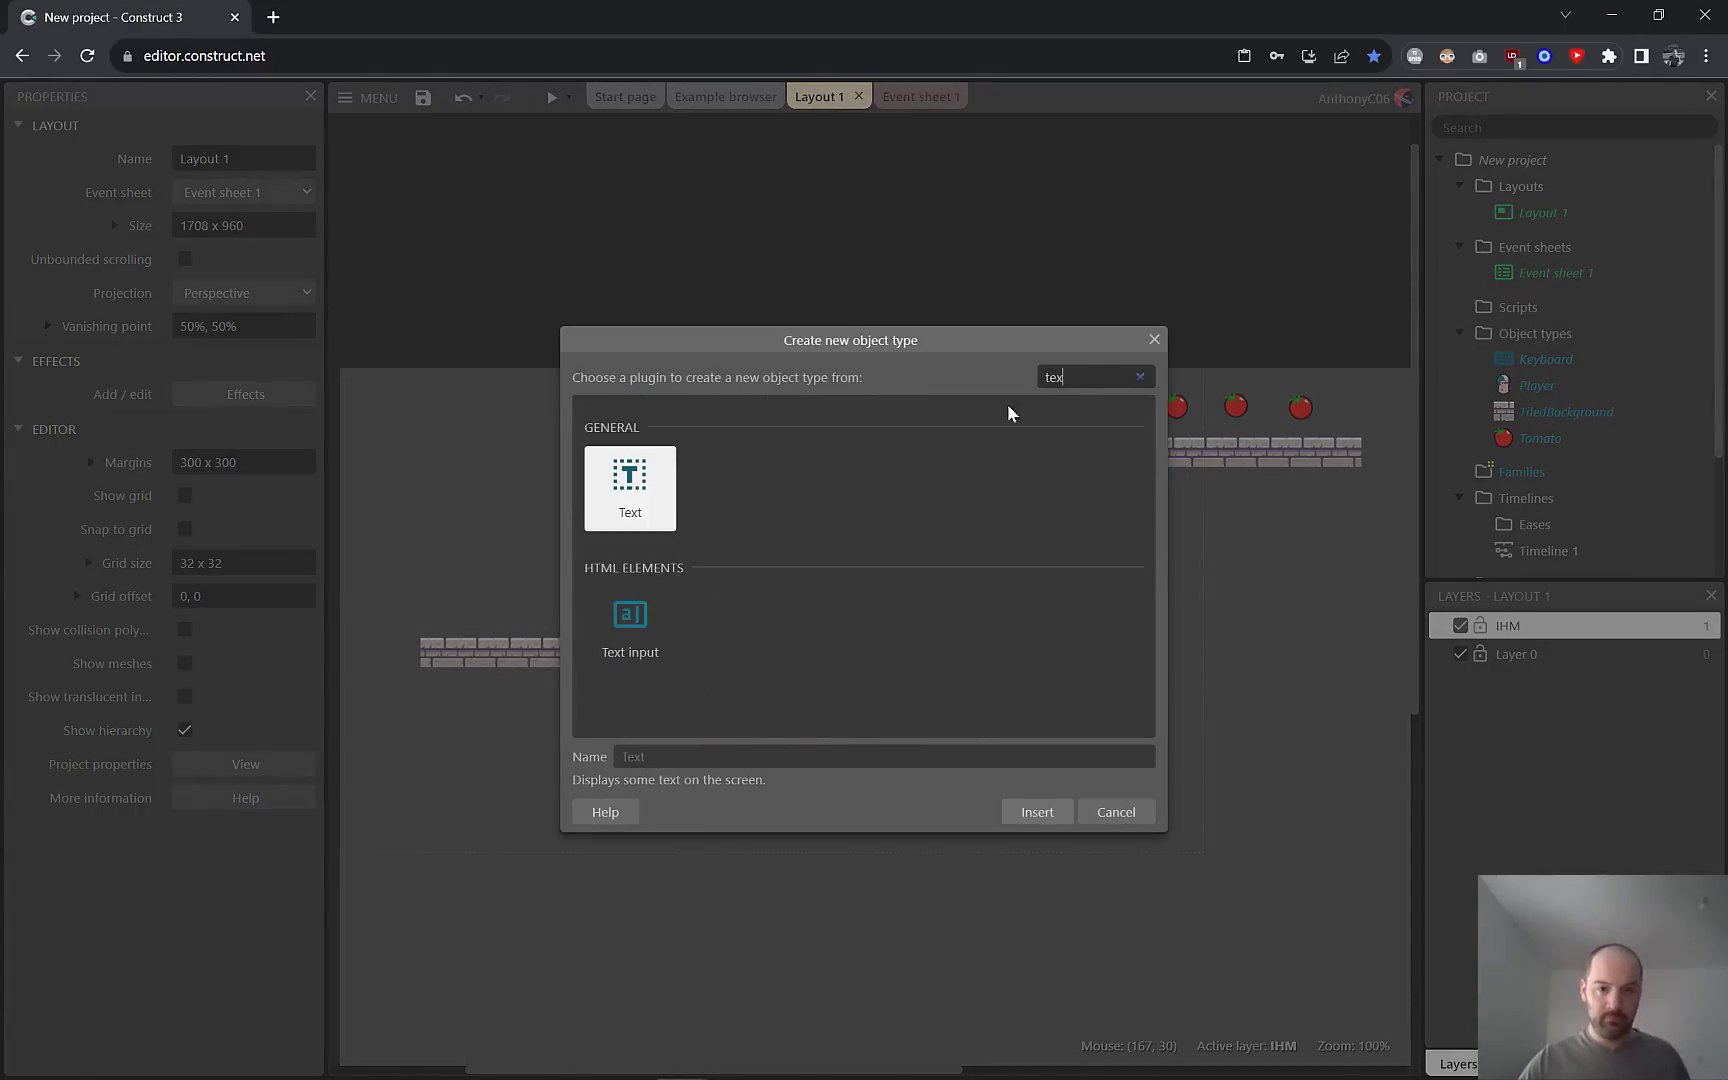
double_click(655, 478)
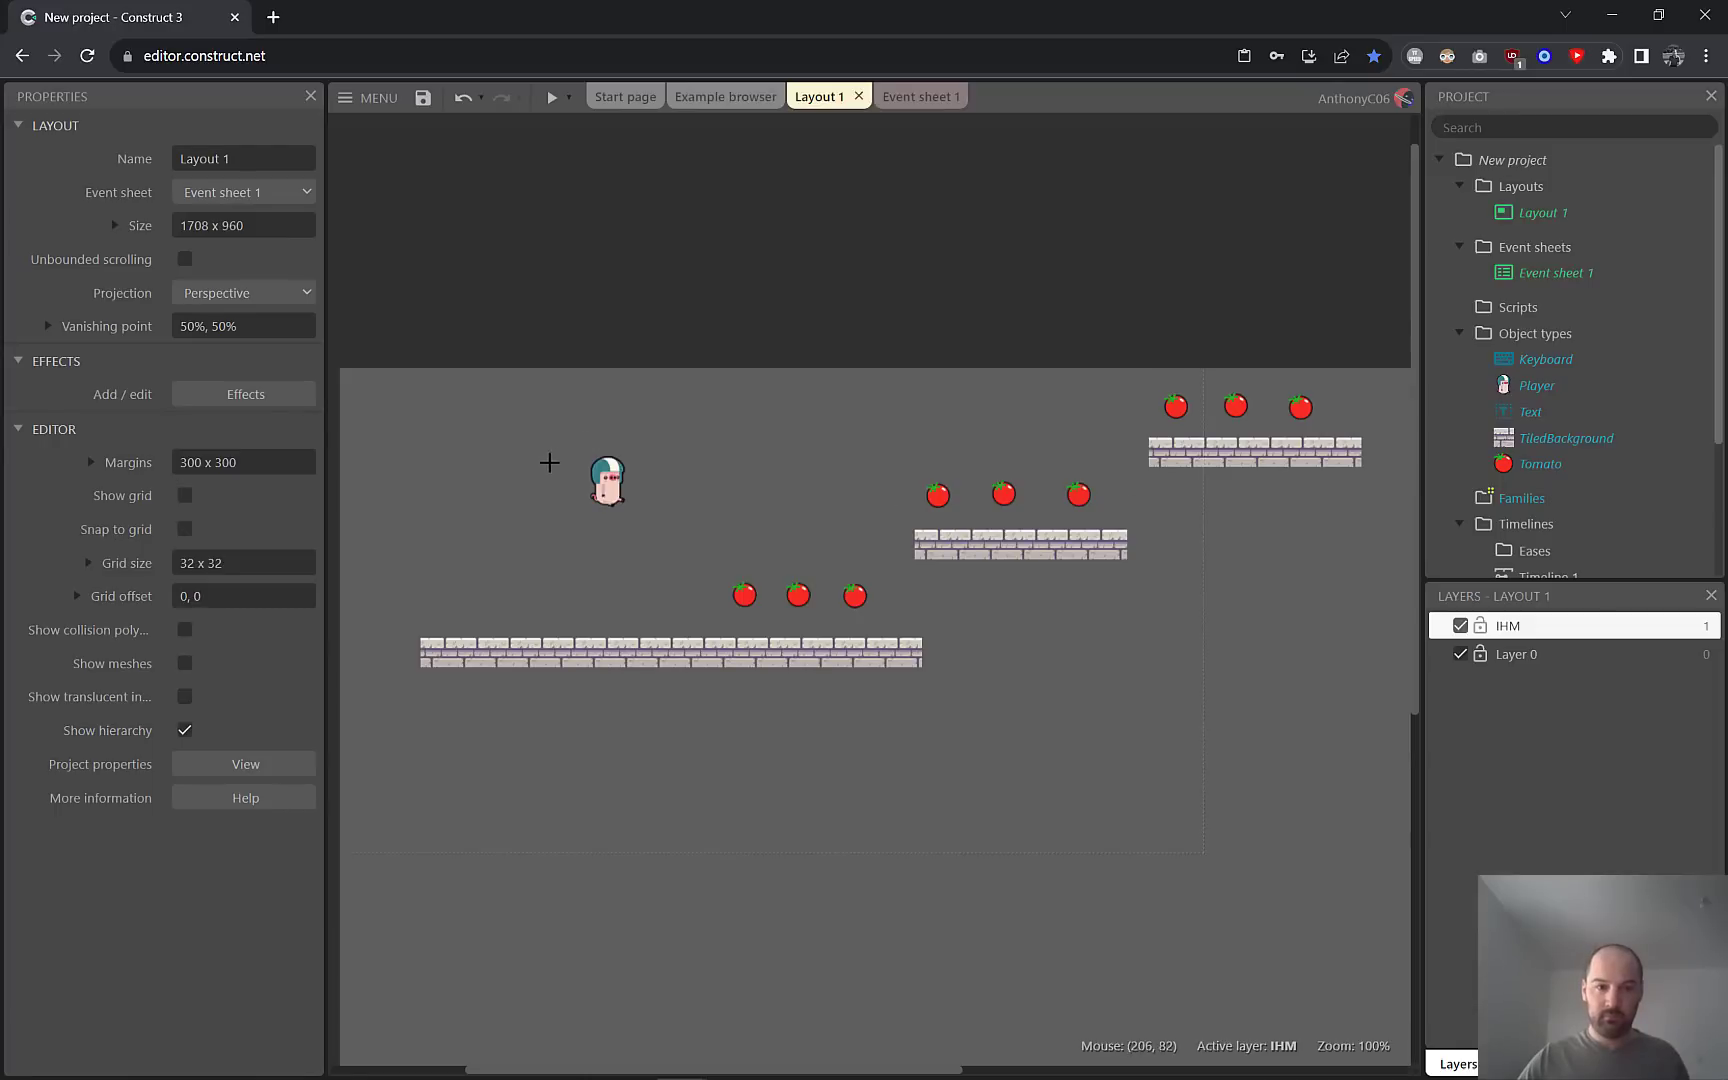
left_click(516, 458)
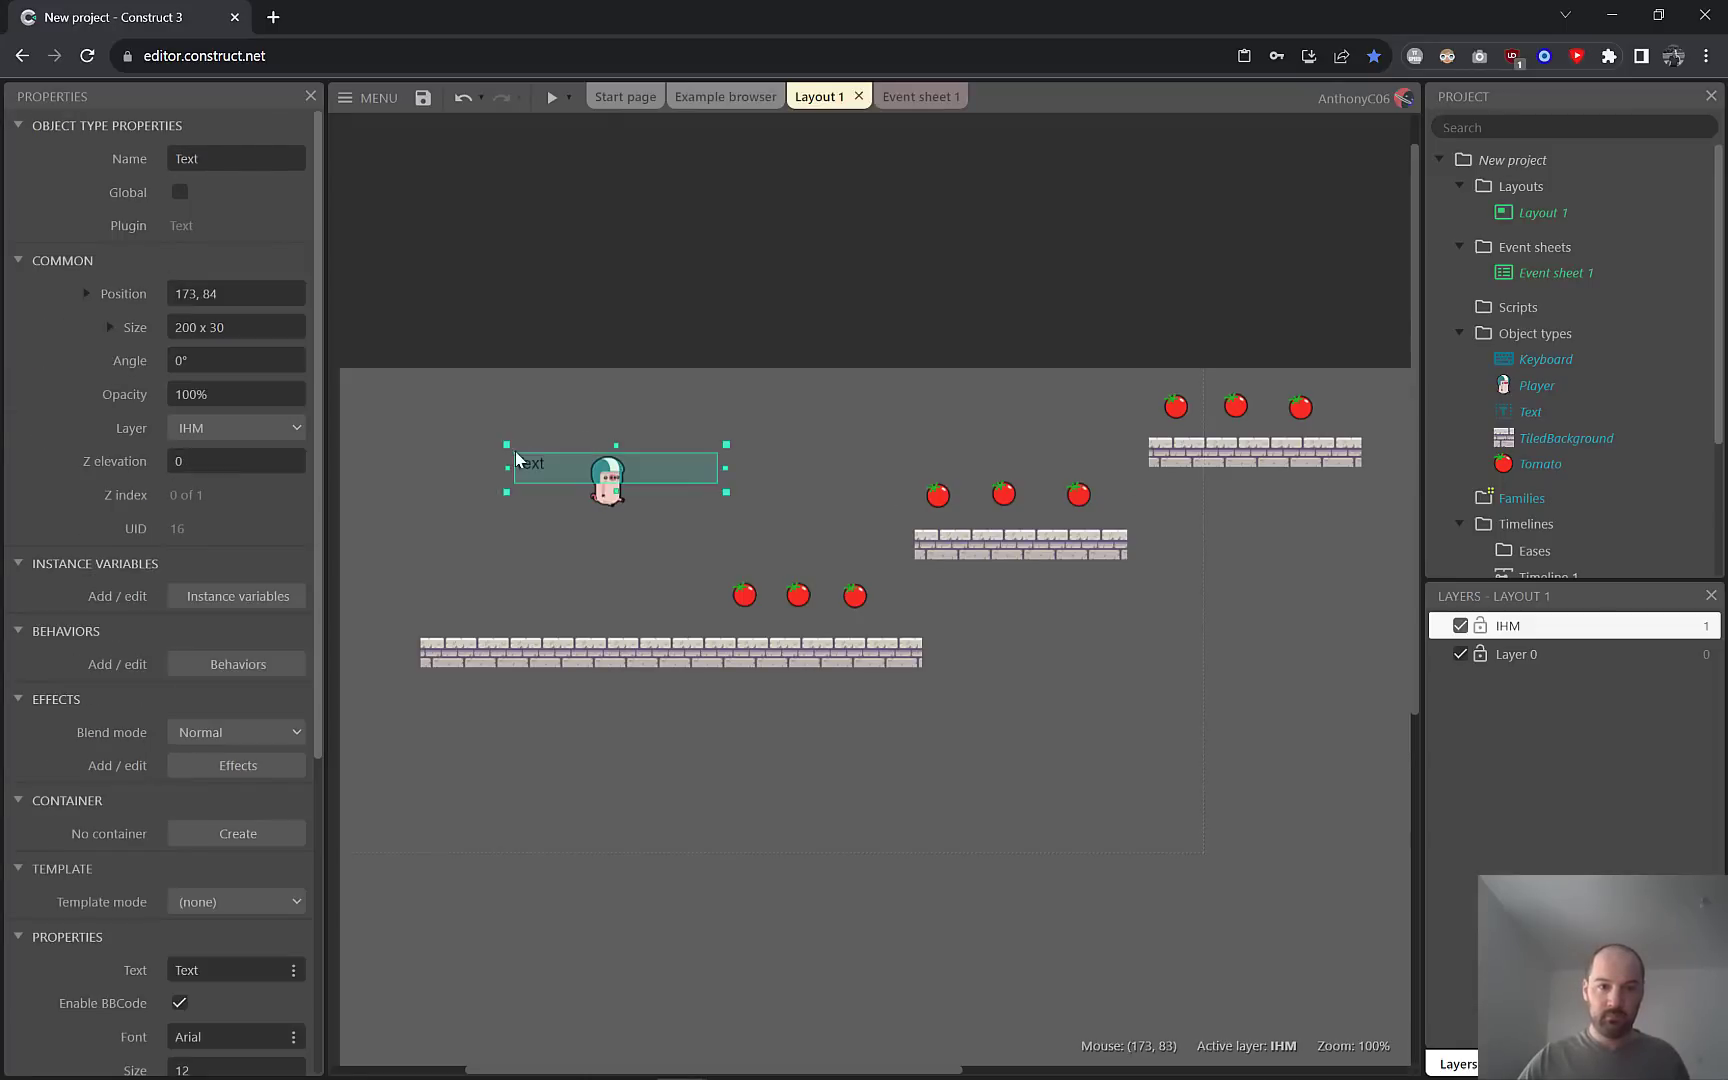
Set the IHM layer's parallax to 0% on both X and Y.
left_click(1522, 626)
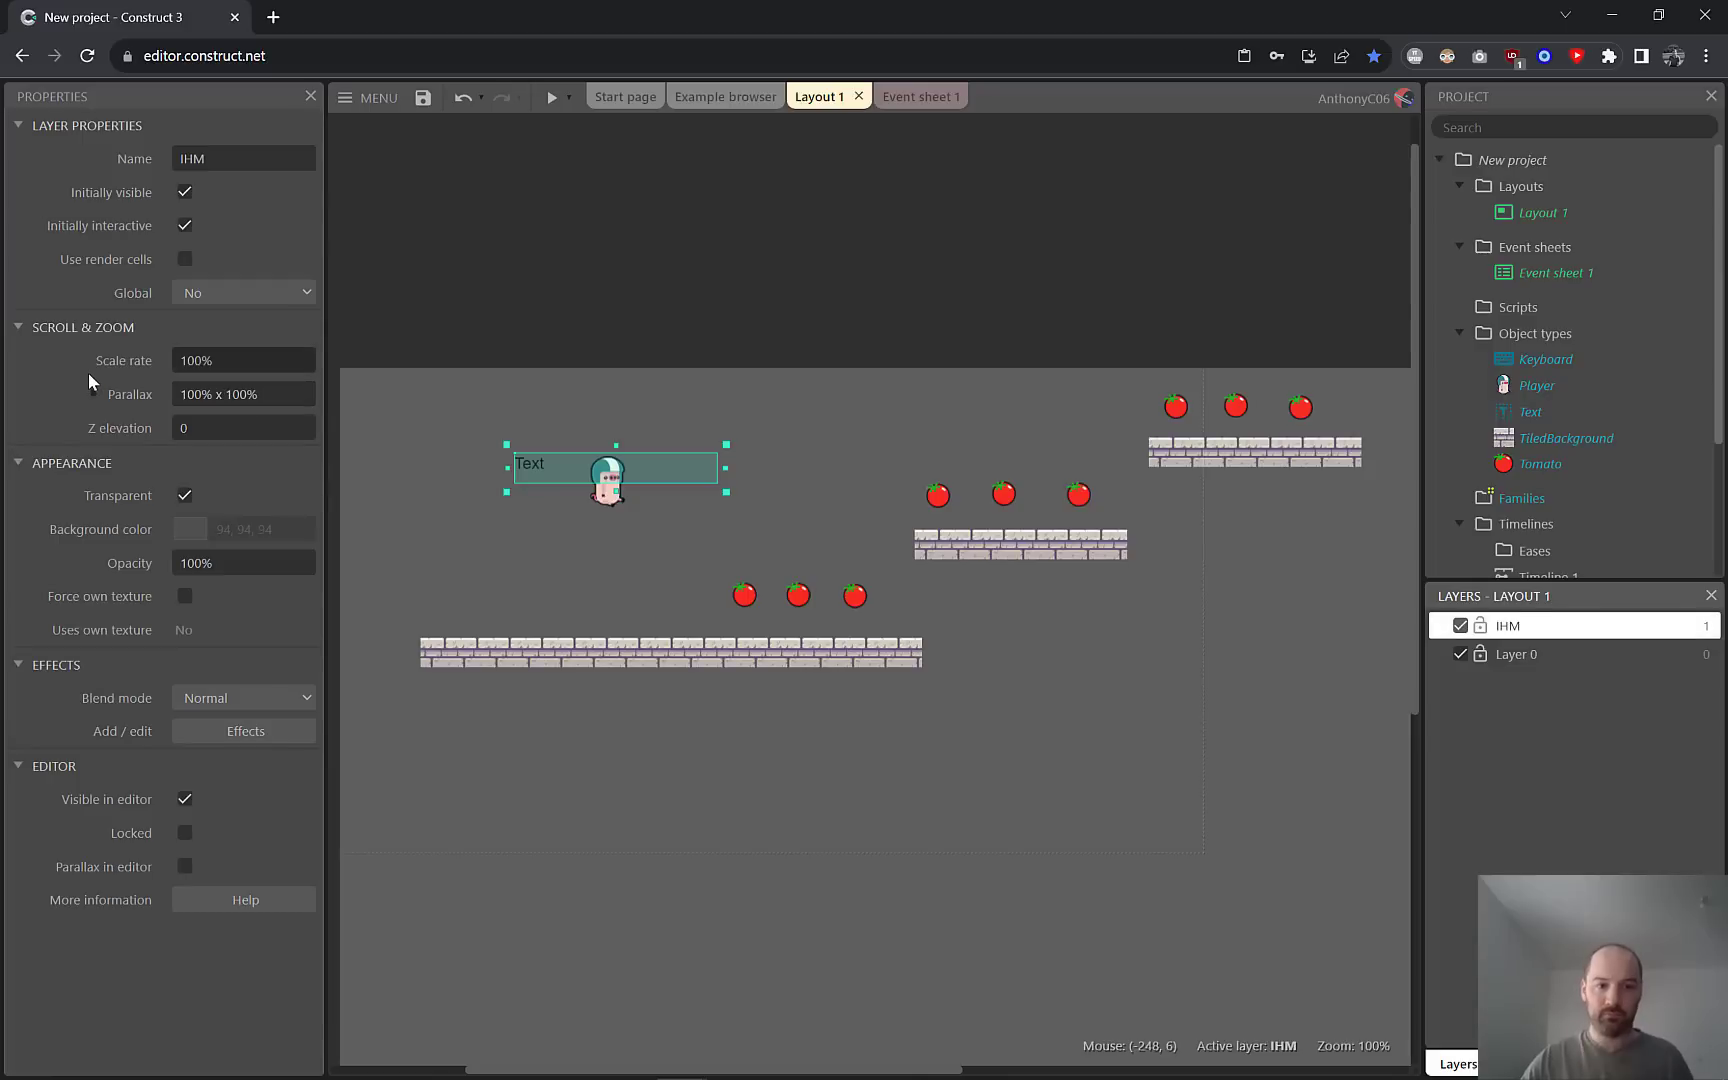
left_click(93, 393)
left_click(220, 428)
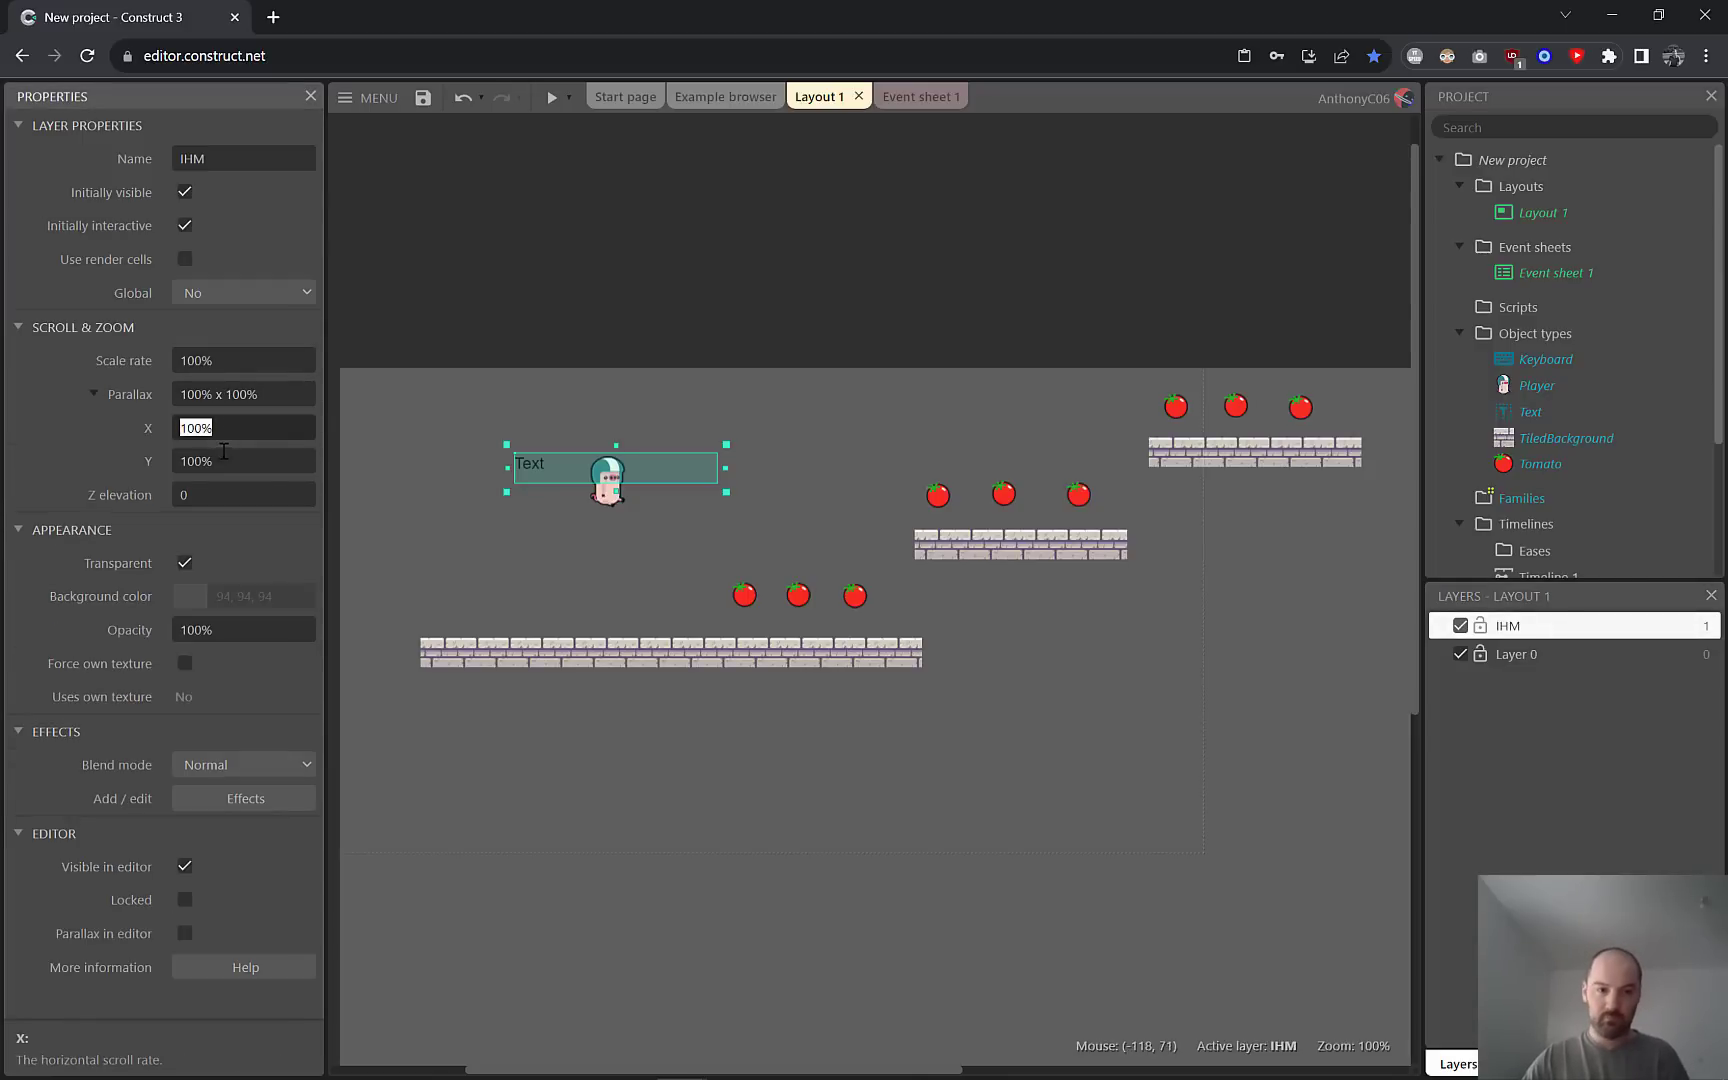
type("0")
key("Tab")
type("0")
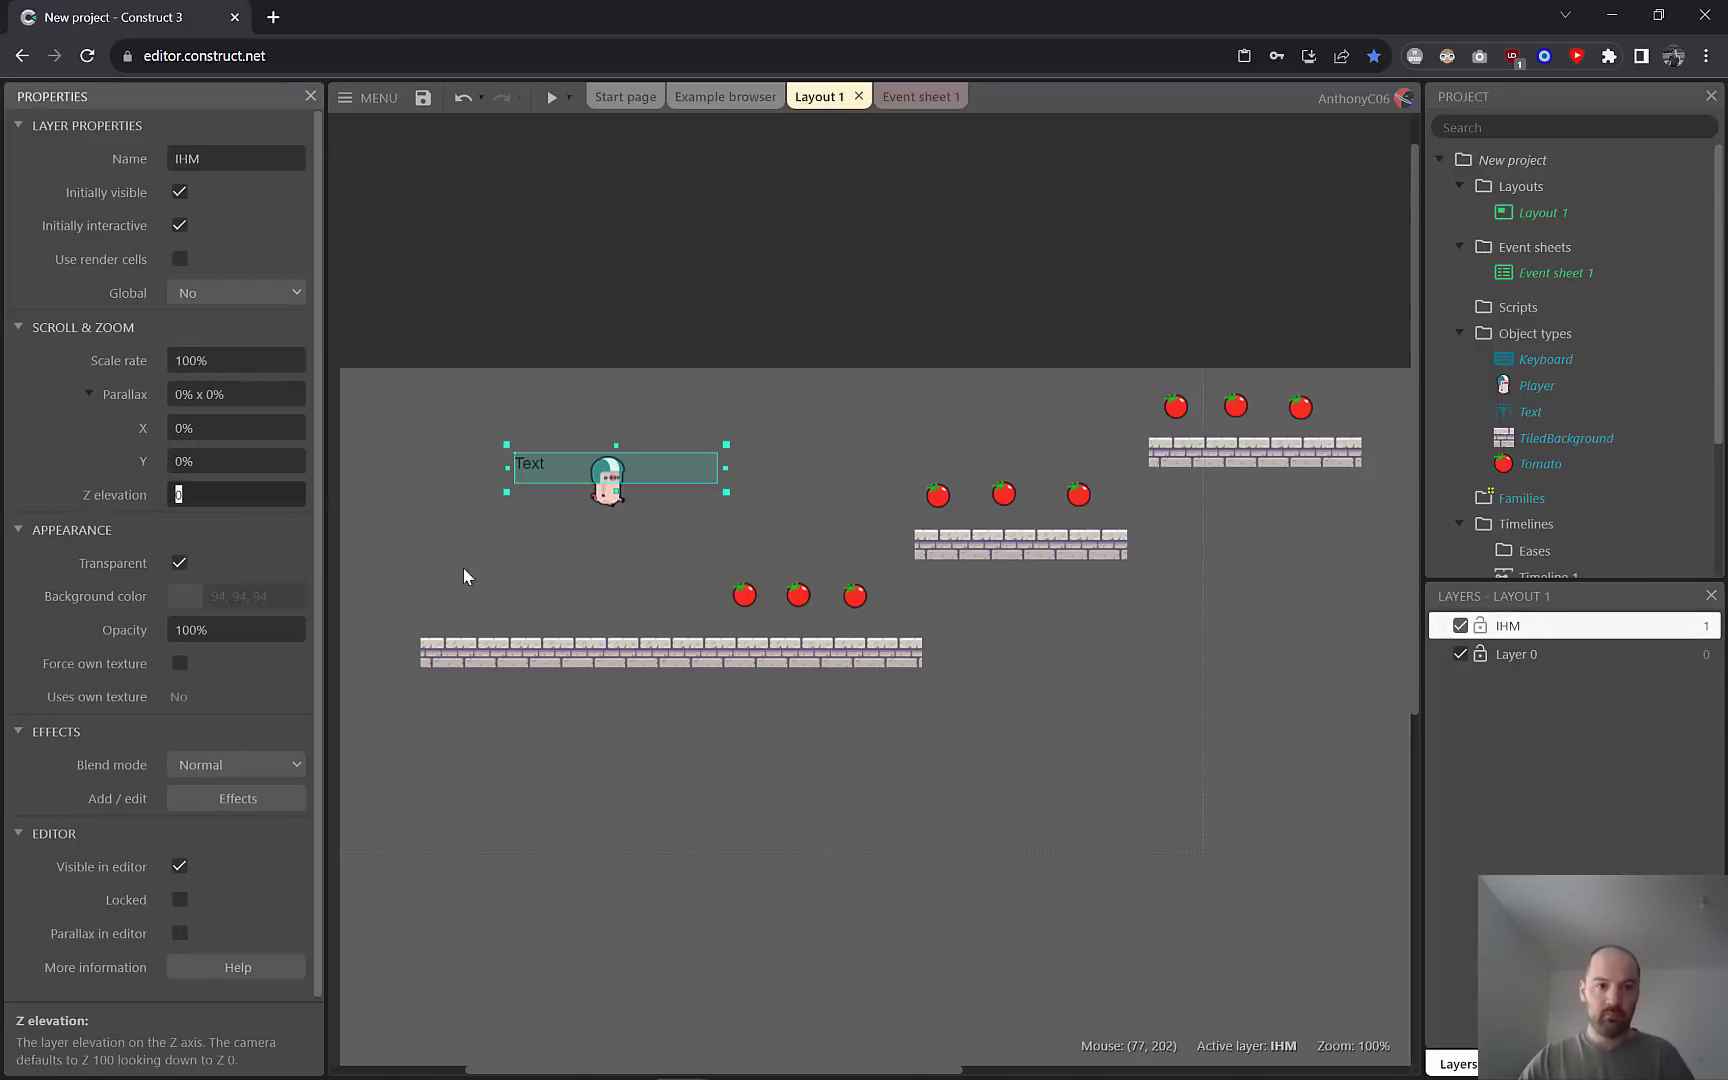
Move the Text object to the layout's upper-left corner at about 10, 13 and set its initial text to 0.
left_click_drag(527, 463, 377, 389)
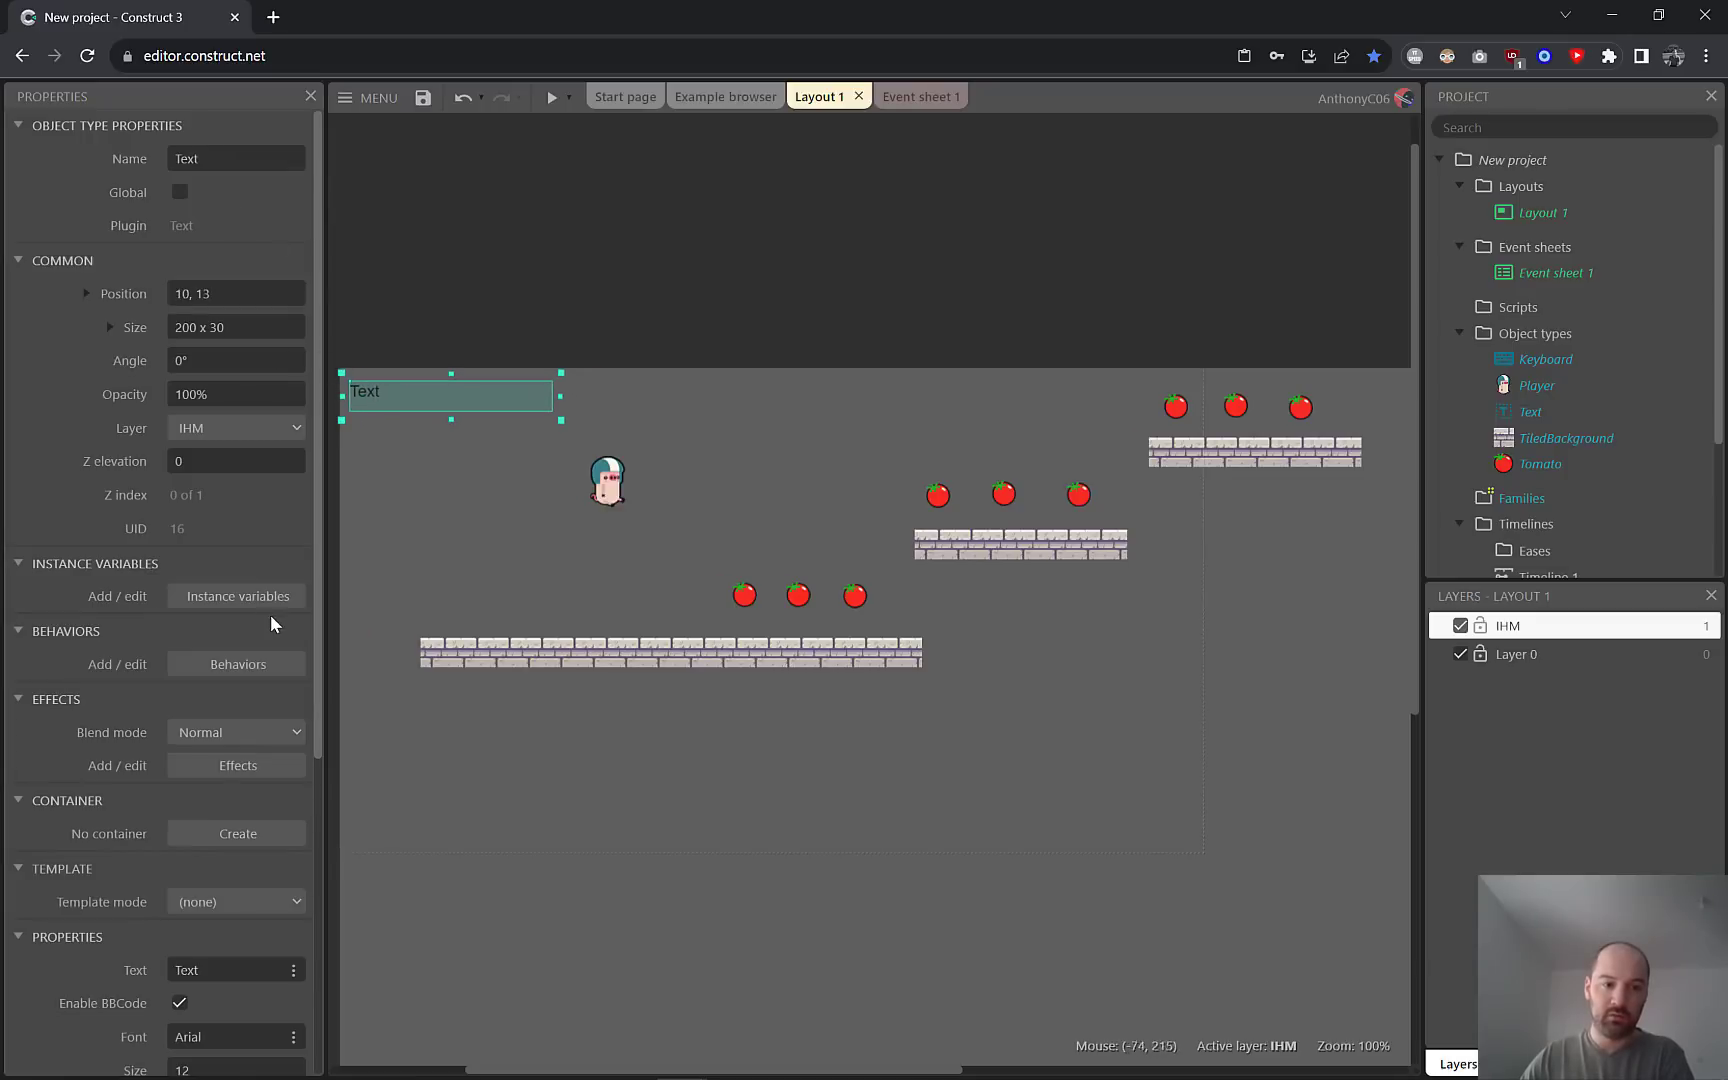
scroll(270, 614, "down", 3)
left_click(217, 632)
type("0")
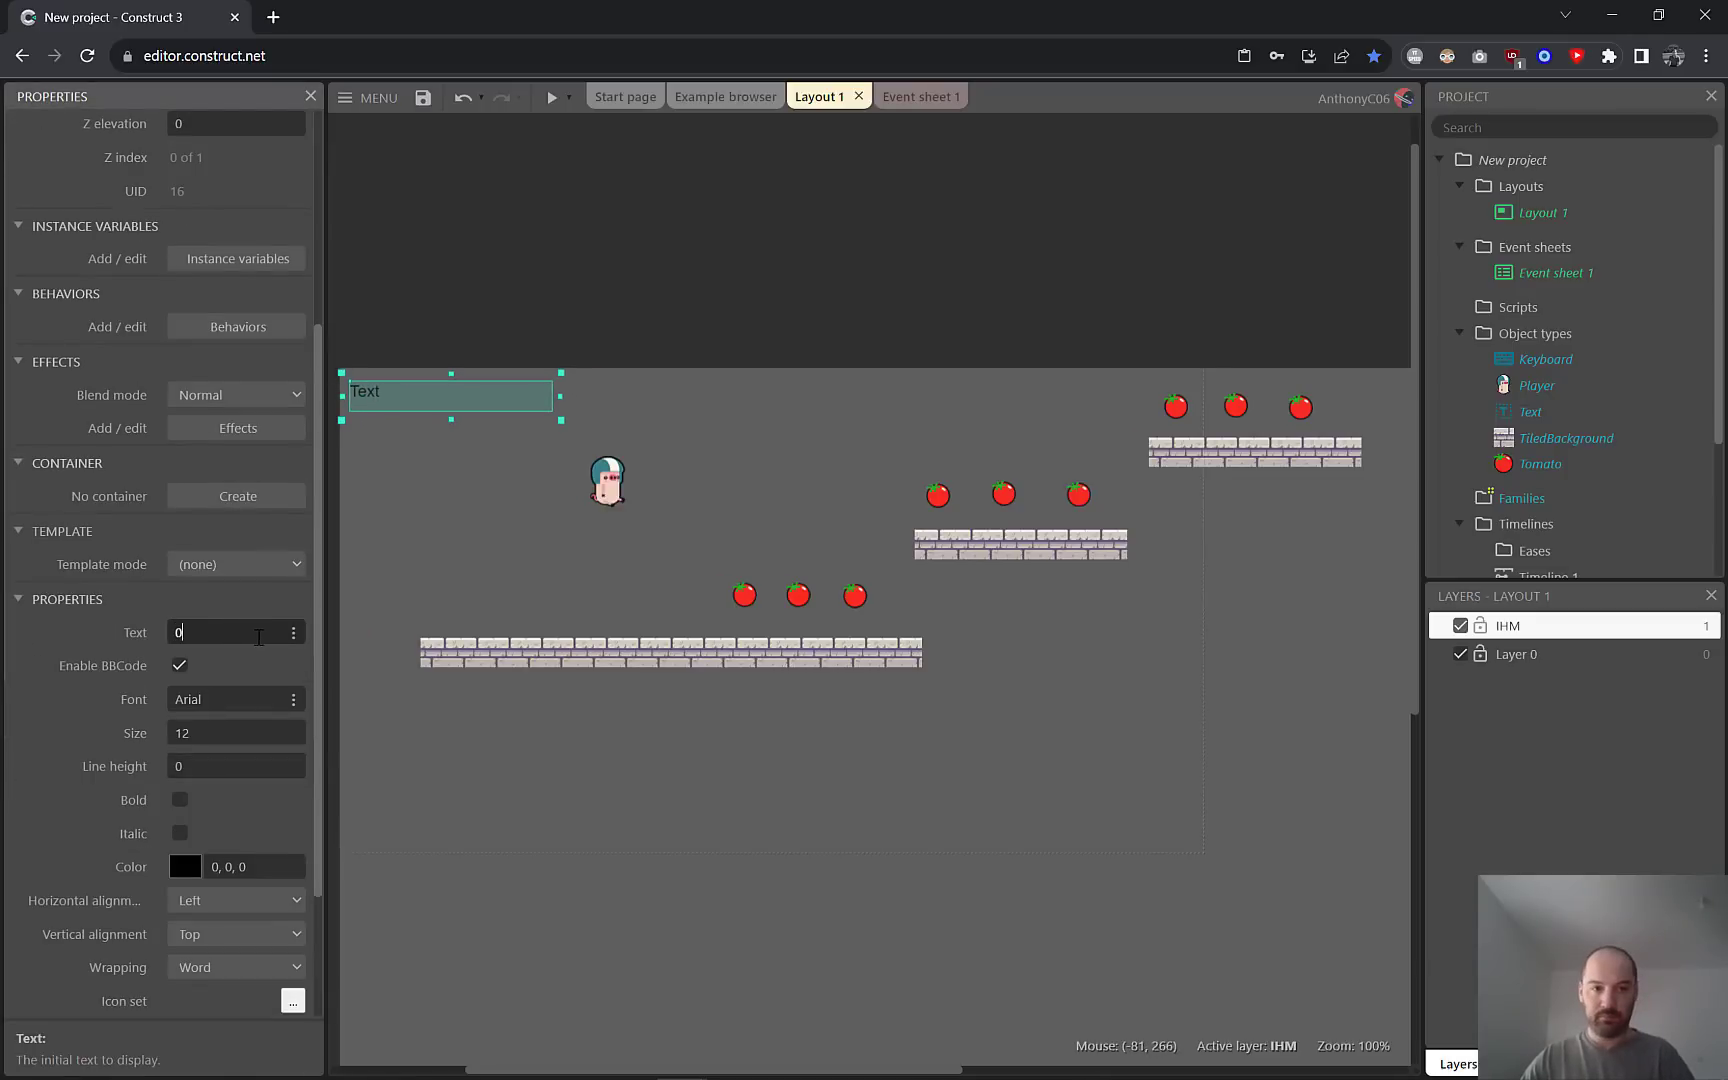
key("Return")
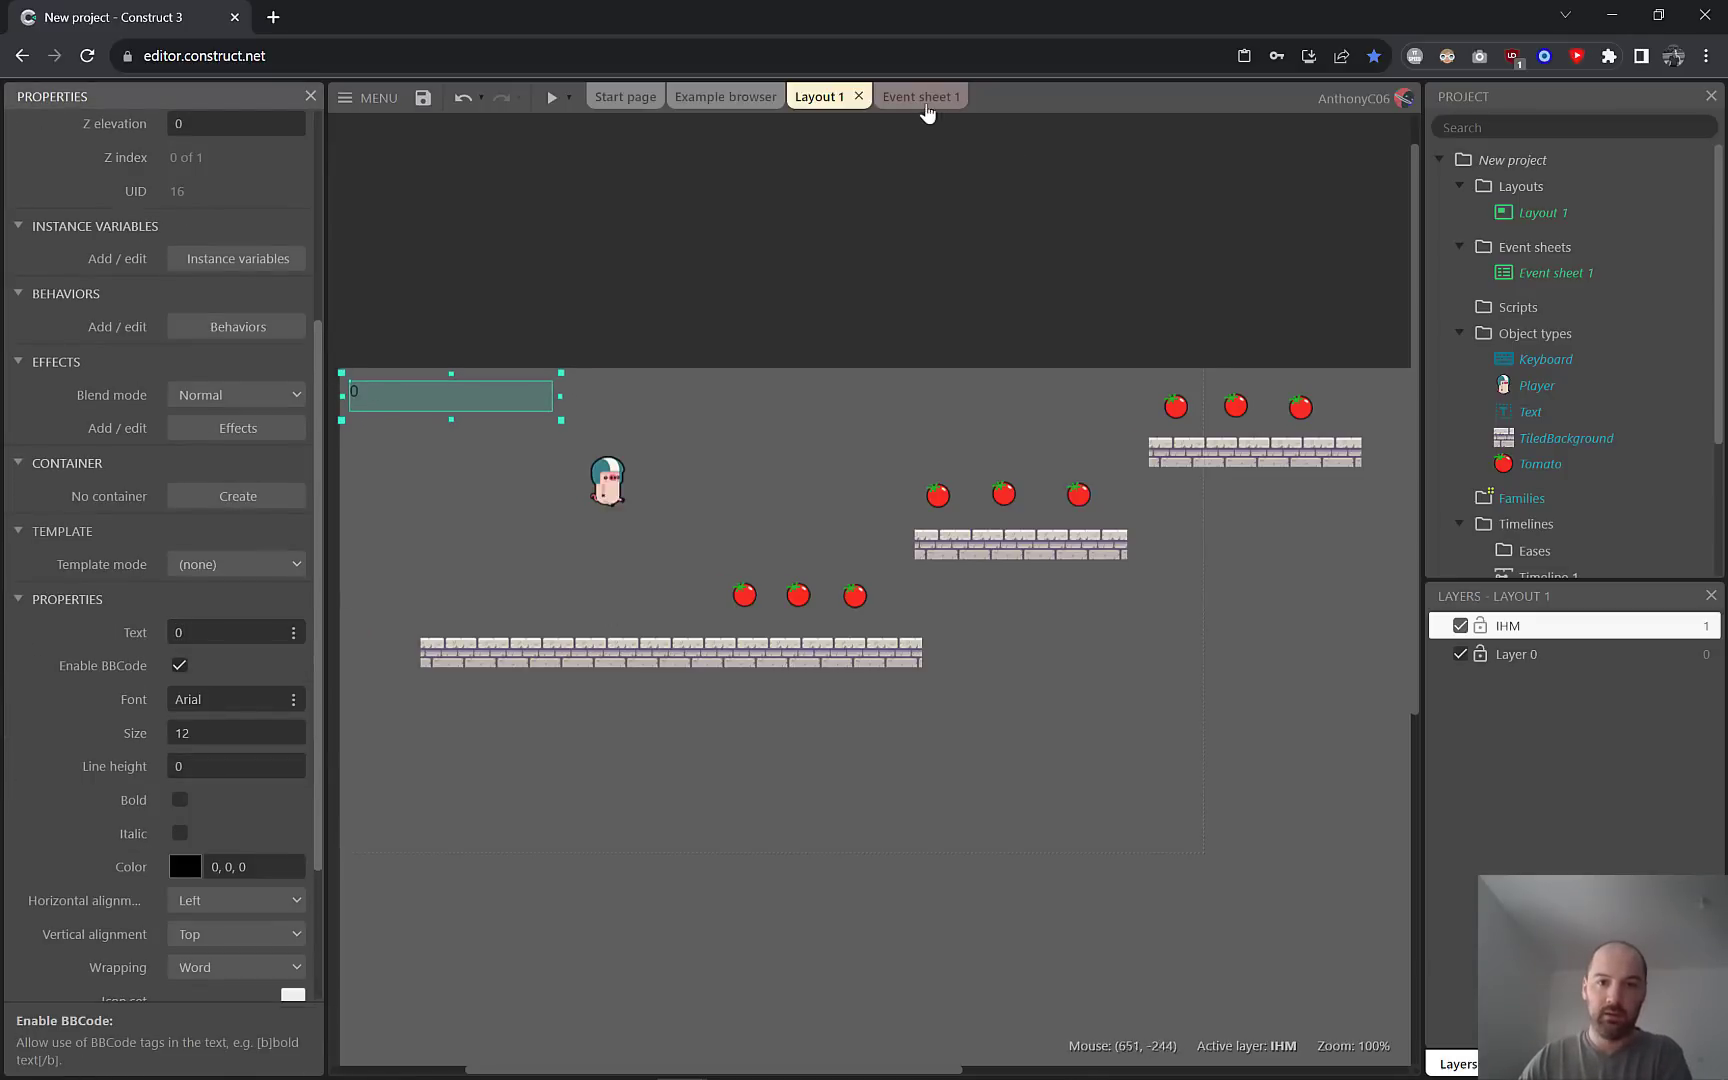
Add a global number variable named Tom with initial value 0 to Event sheet 1.
left_click(924, 99)
right_click(484, 393)
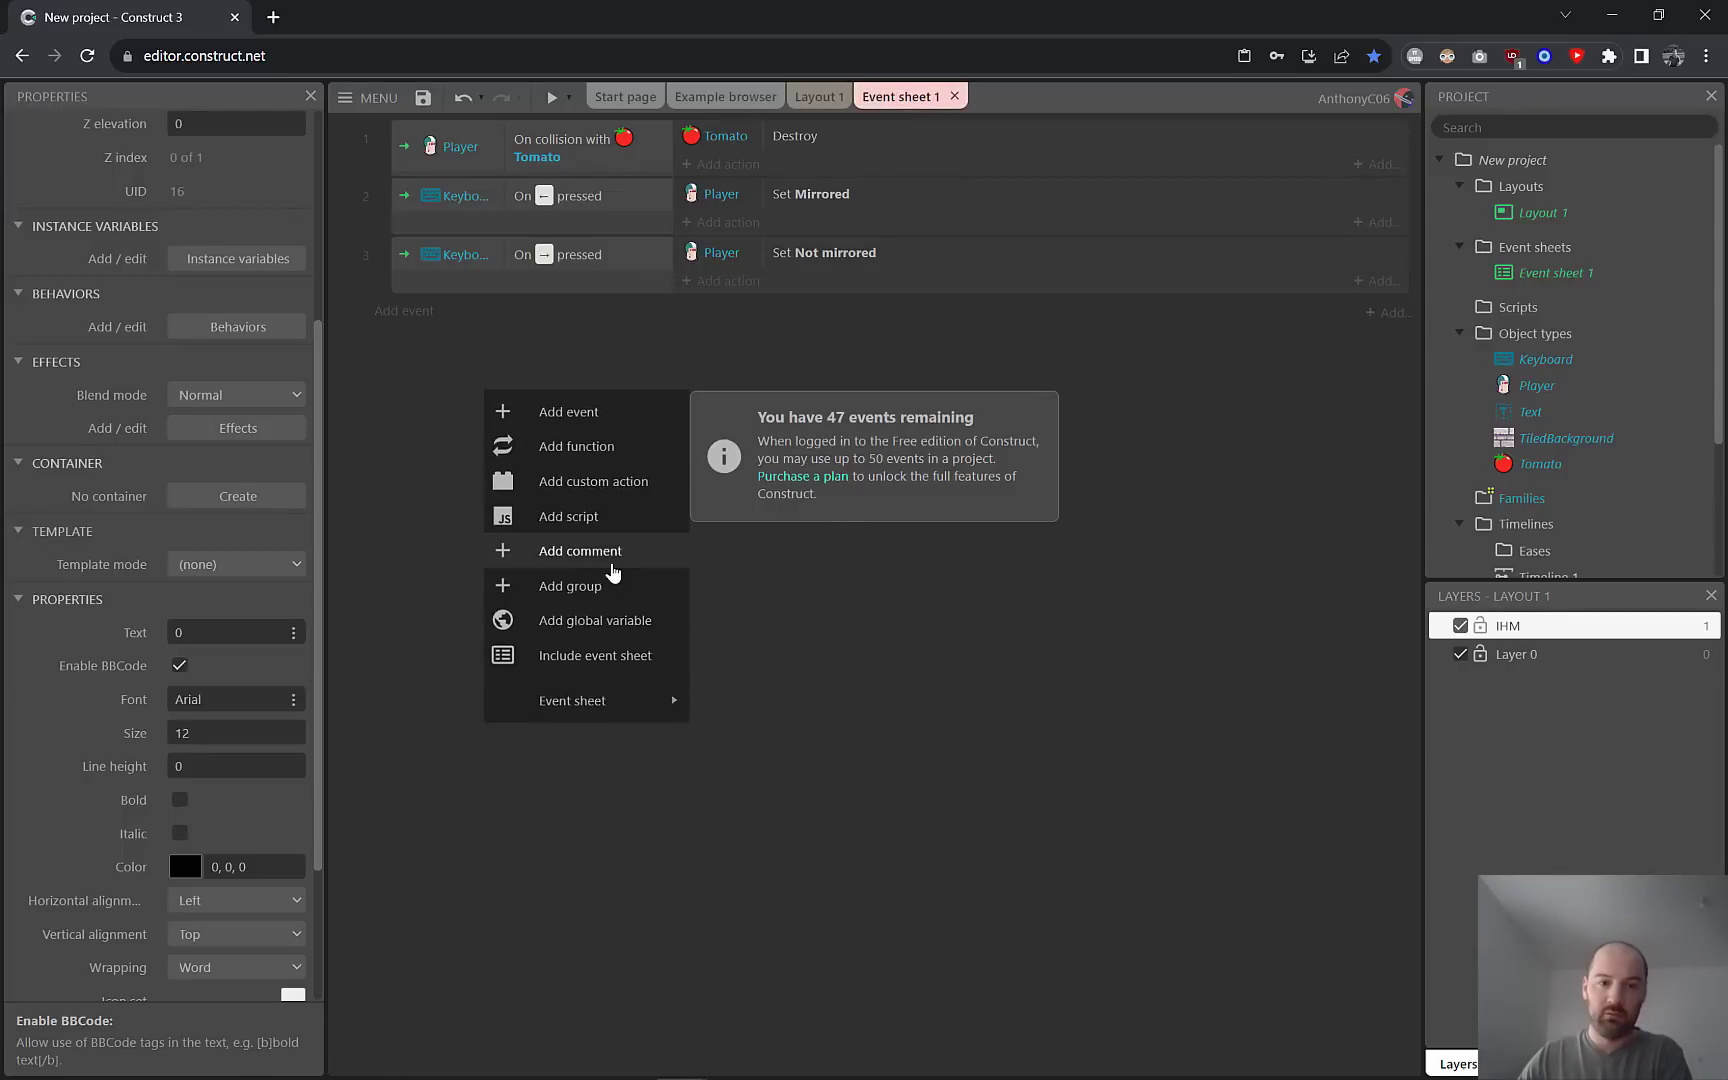
left_click(636, 620)
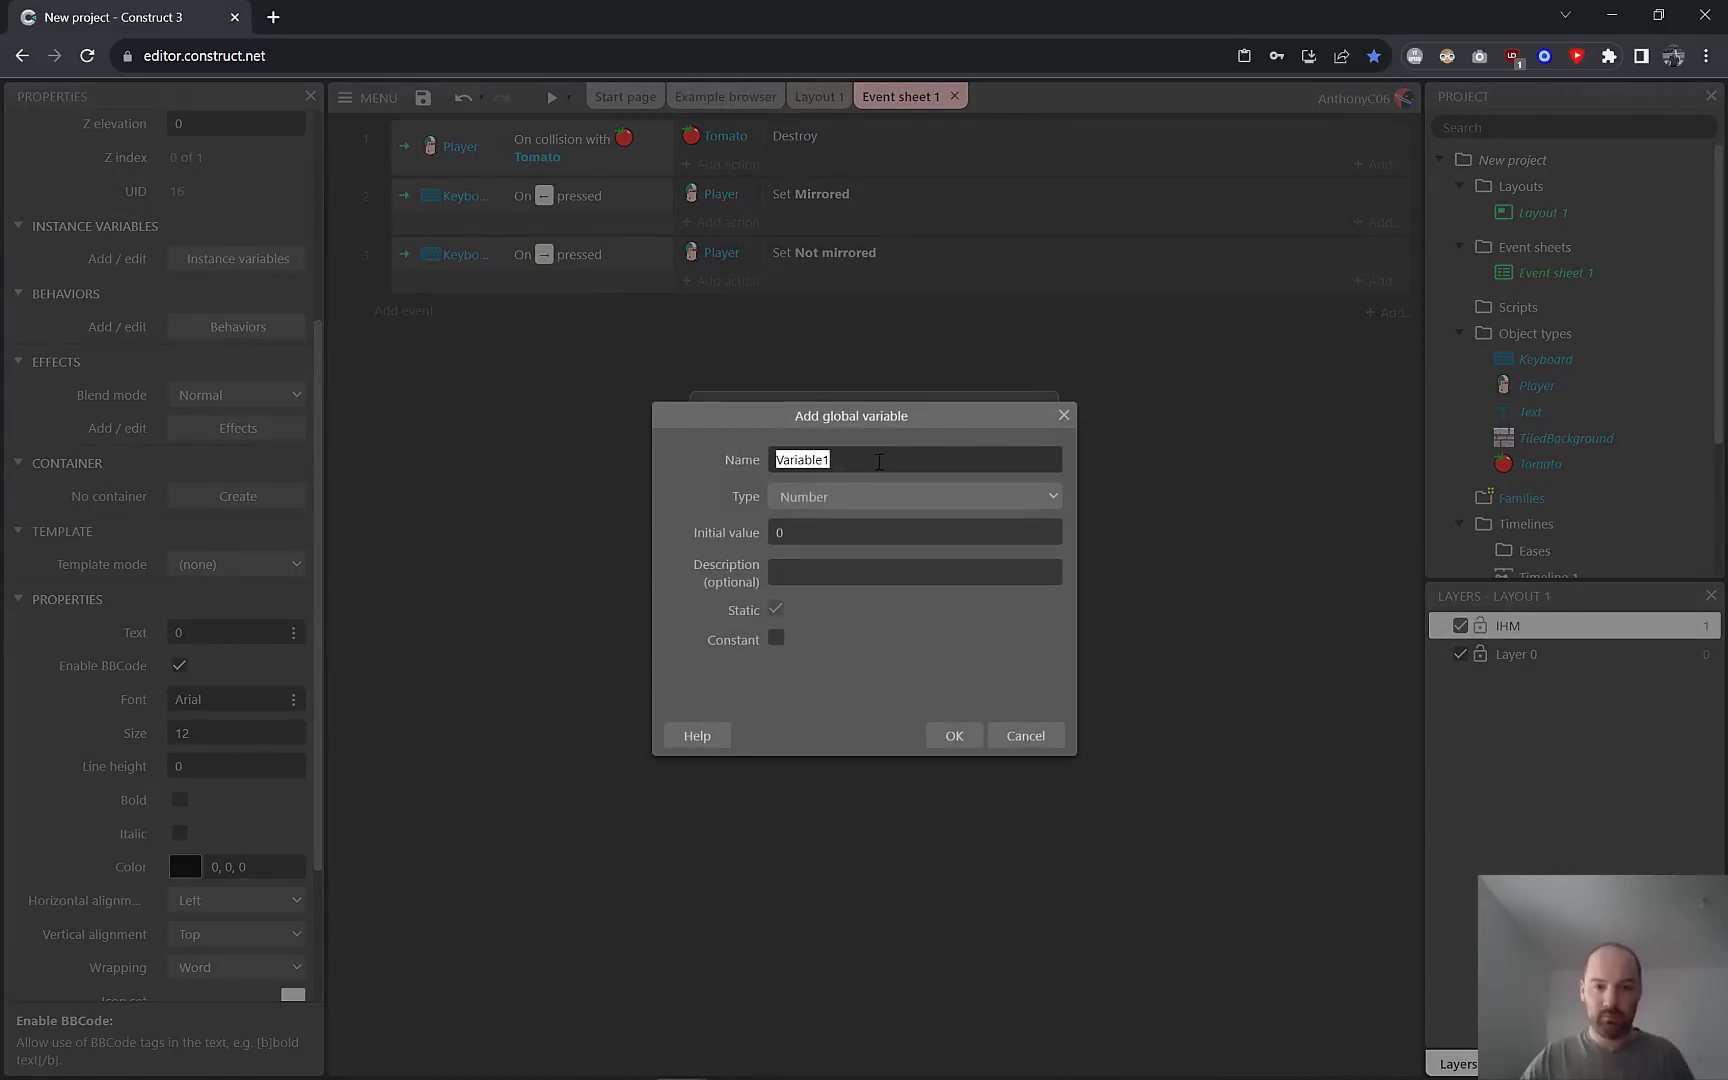
type("Tom")
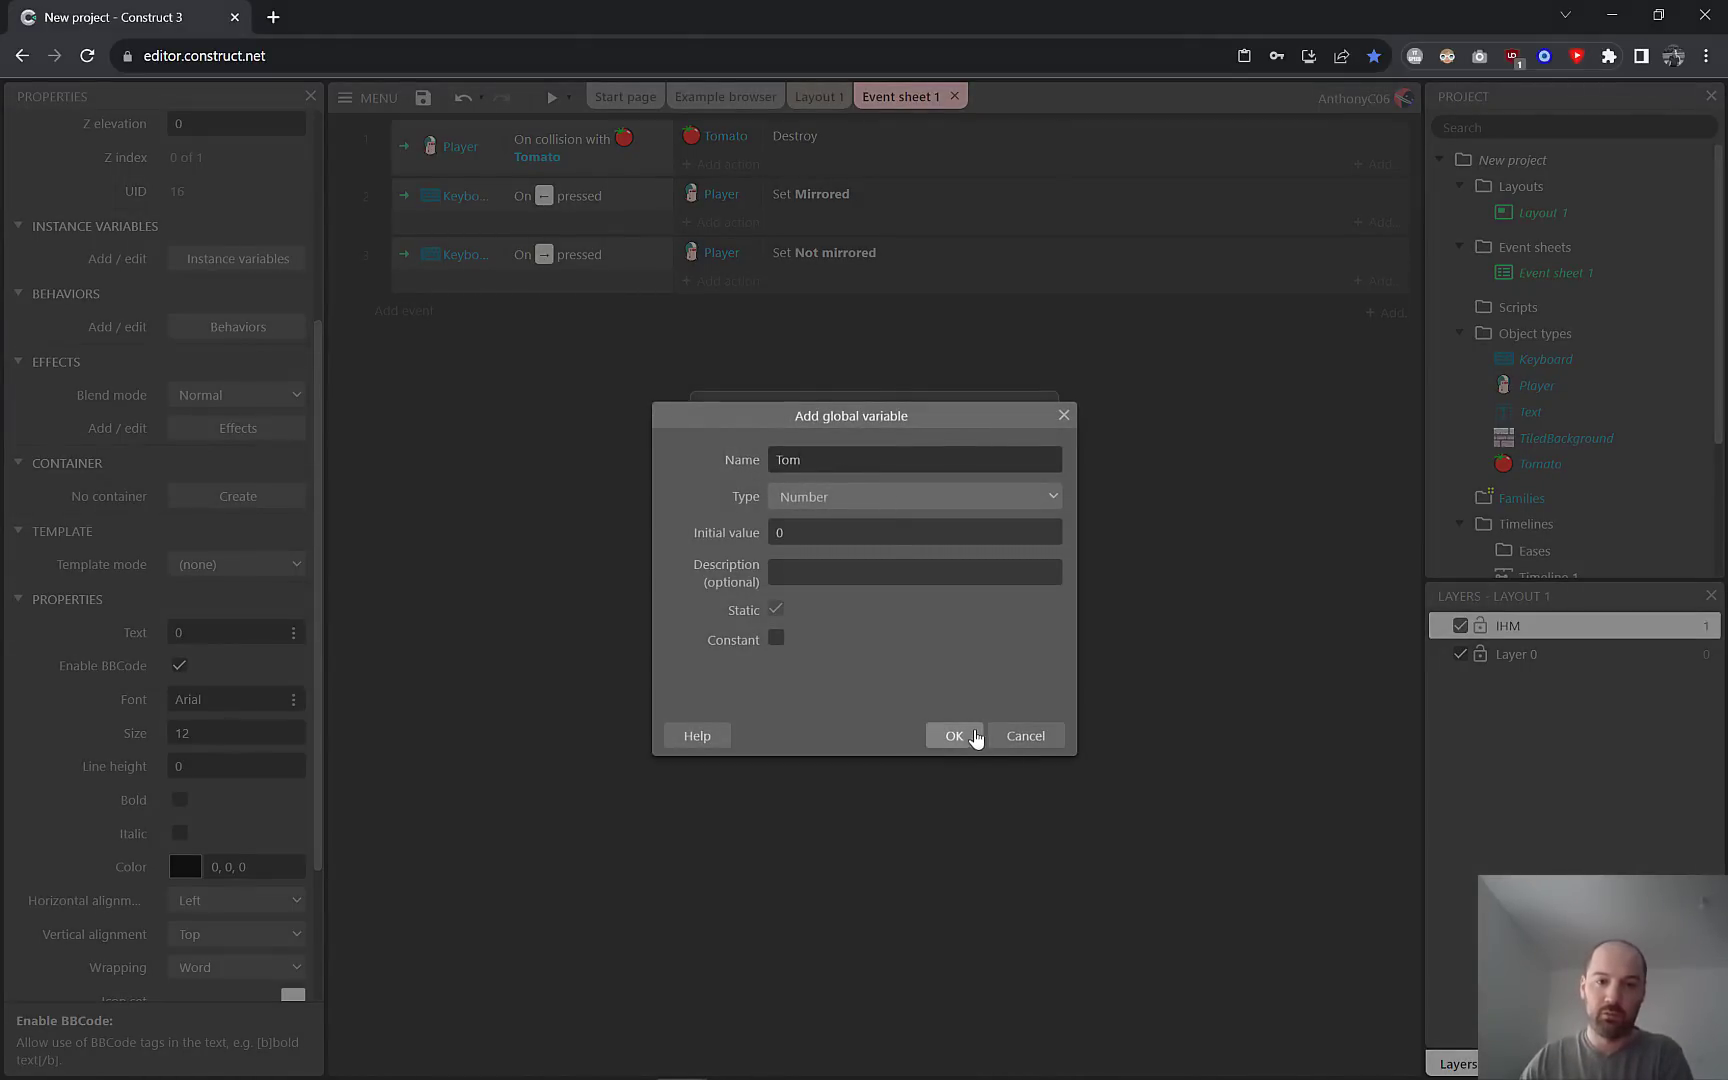
left_click(953, 738)
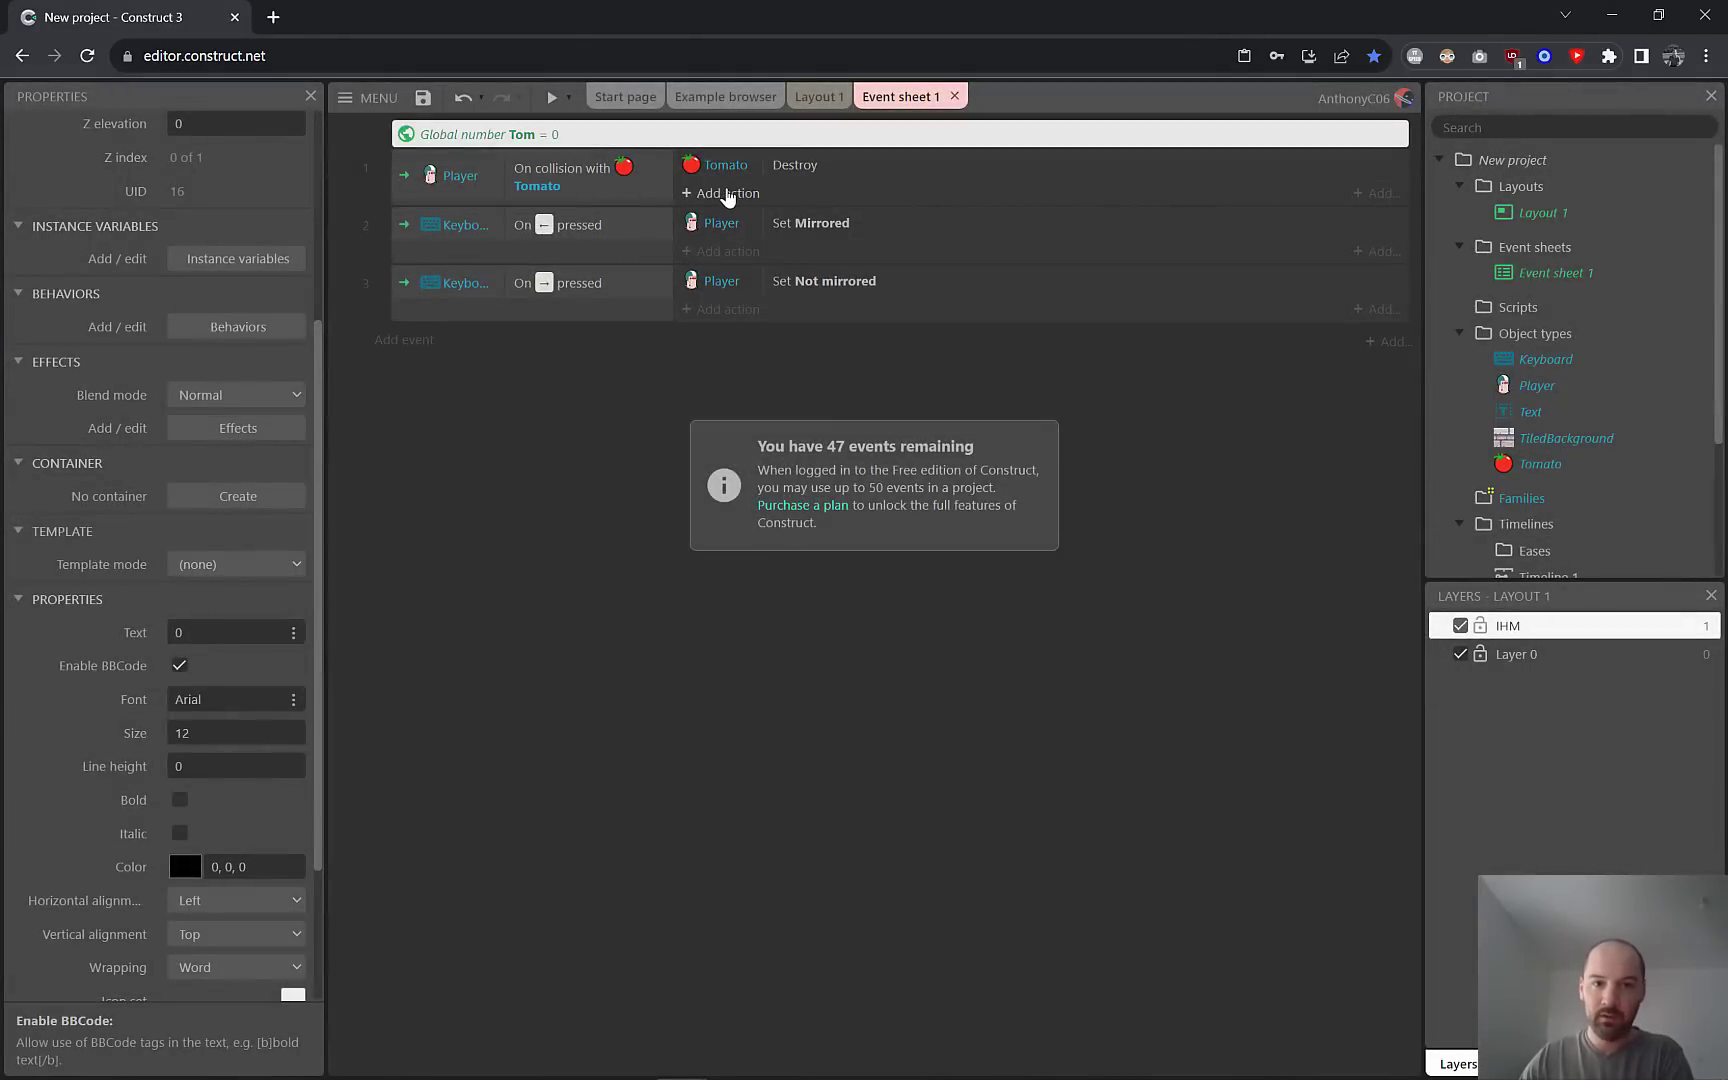
Add a System Add to action to the tomato collision event, adding 1 to the variable Tom.
left_click(720, 193)
double_click(651, 447)
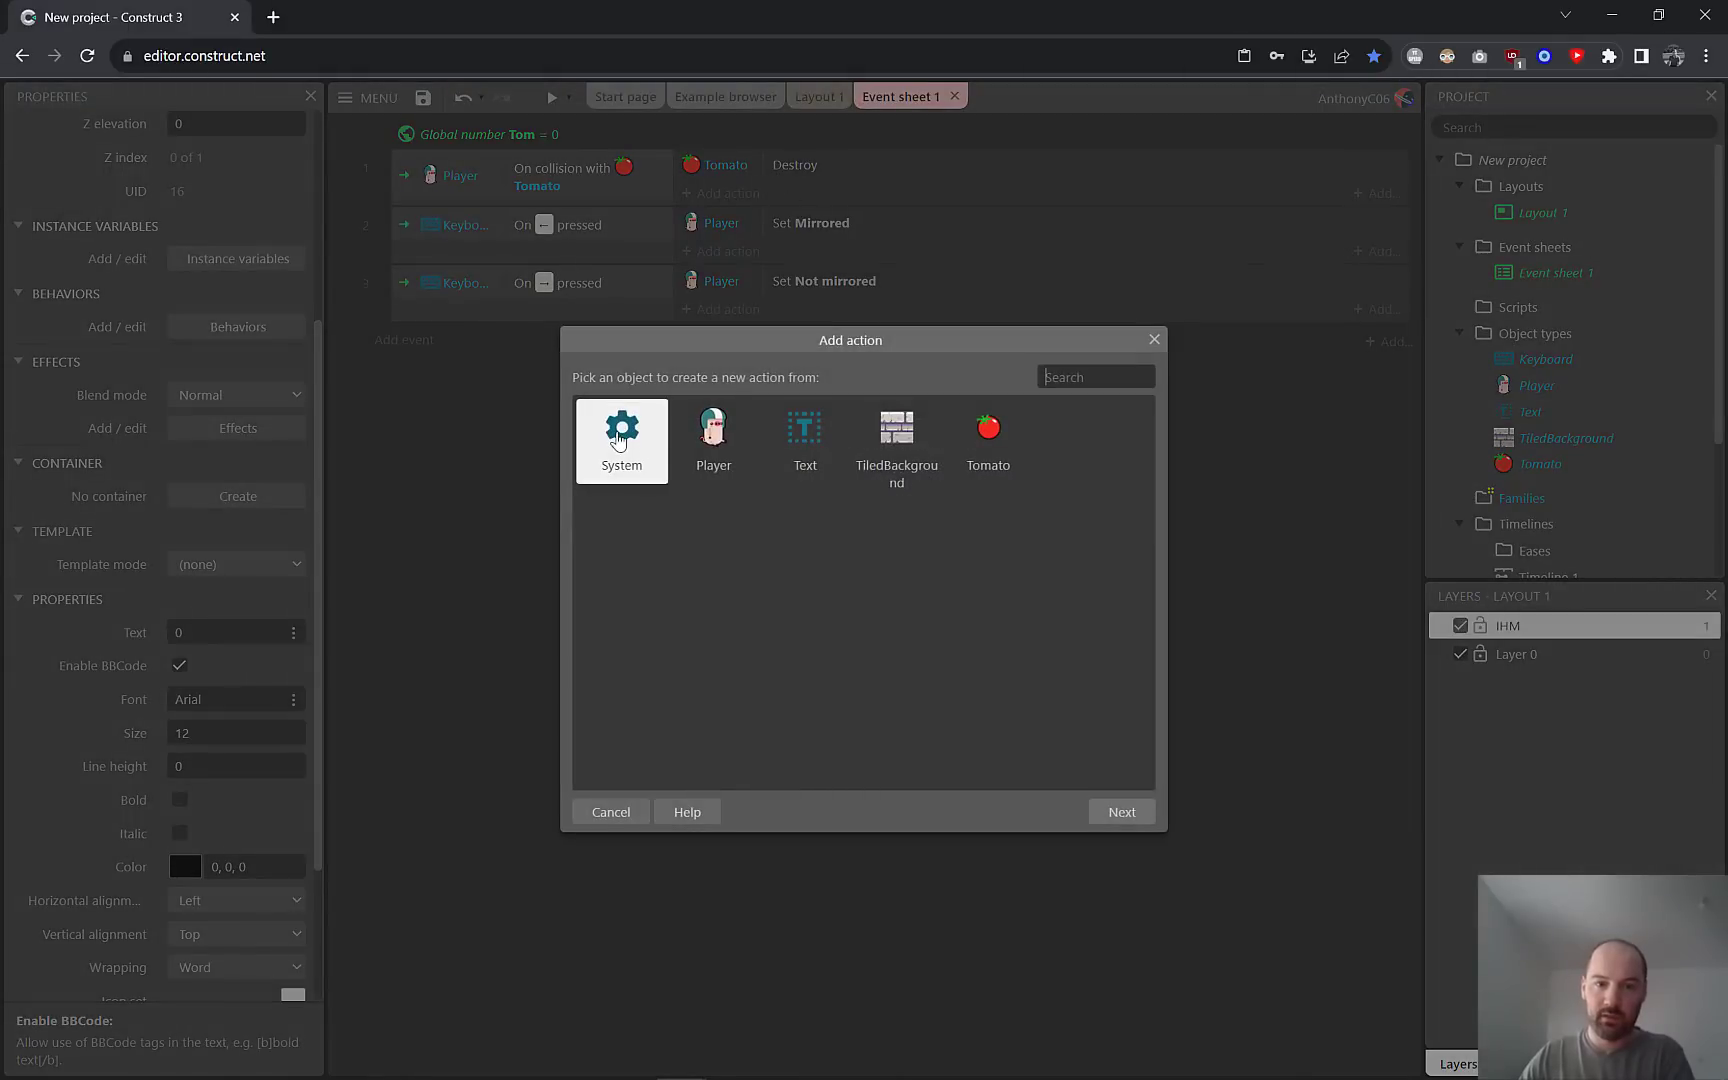
left_click_drag(1148, 434, 1149, 463)
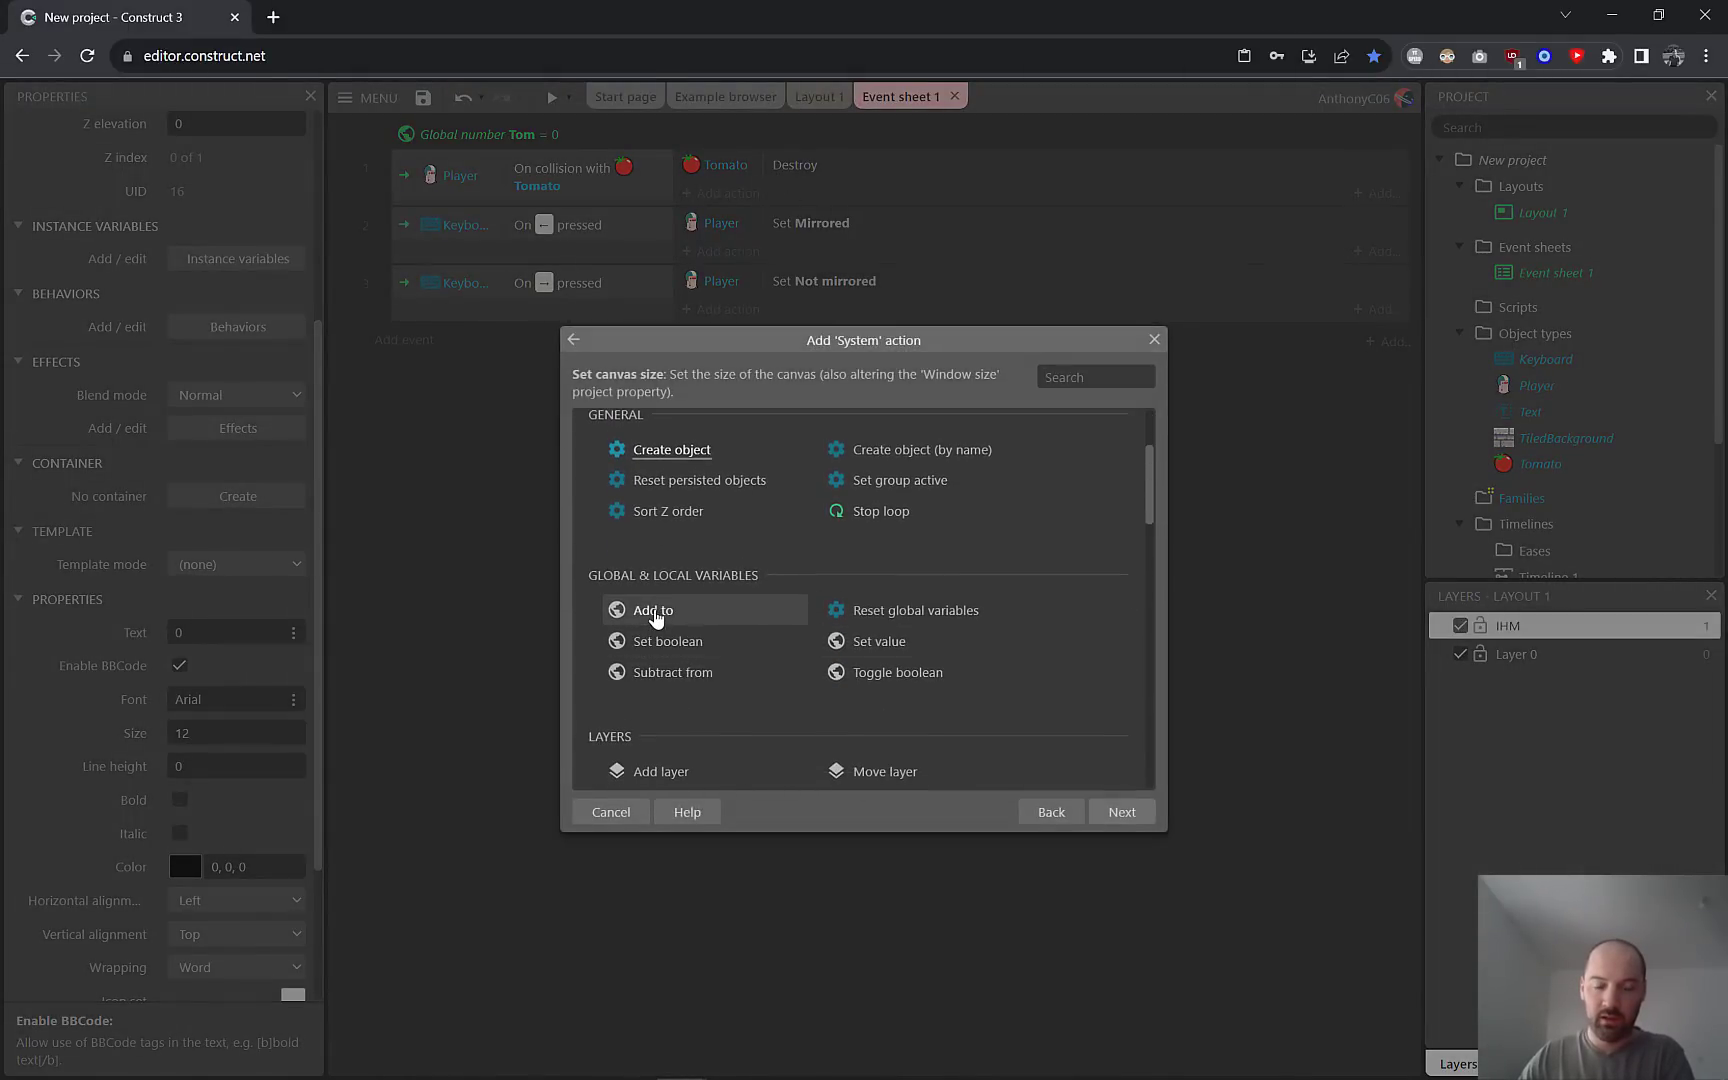
double_click(656, 611)
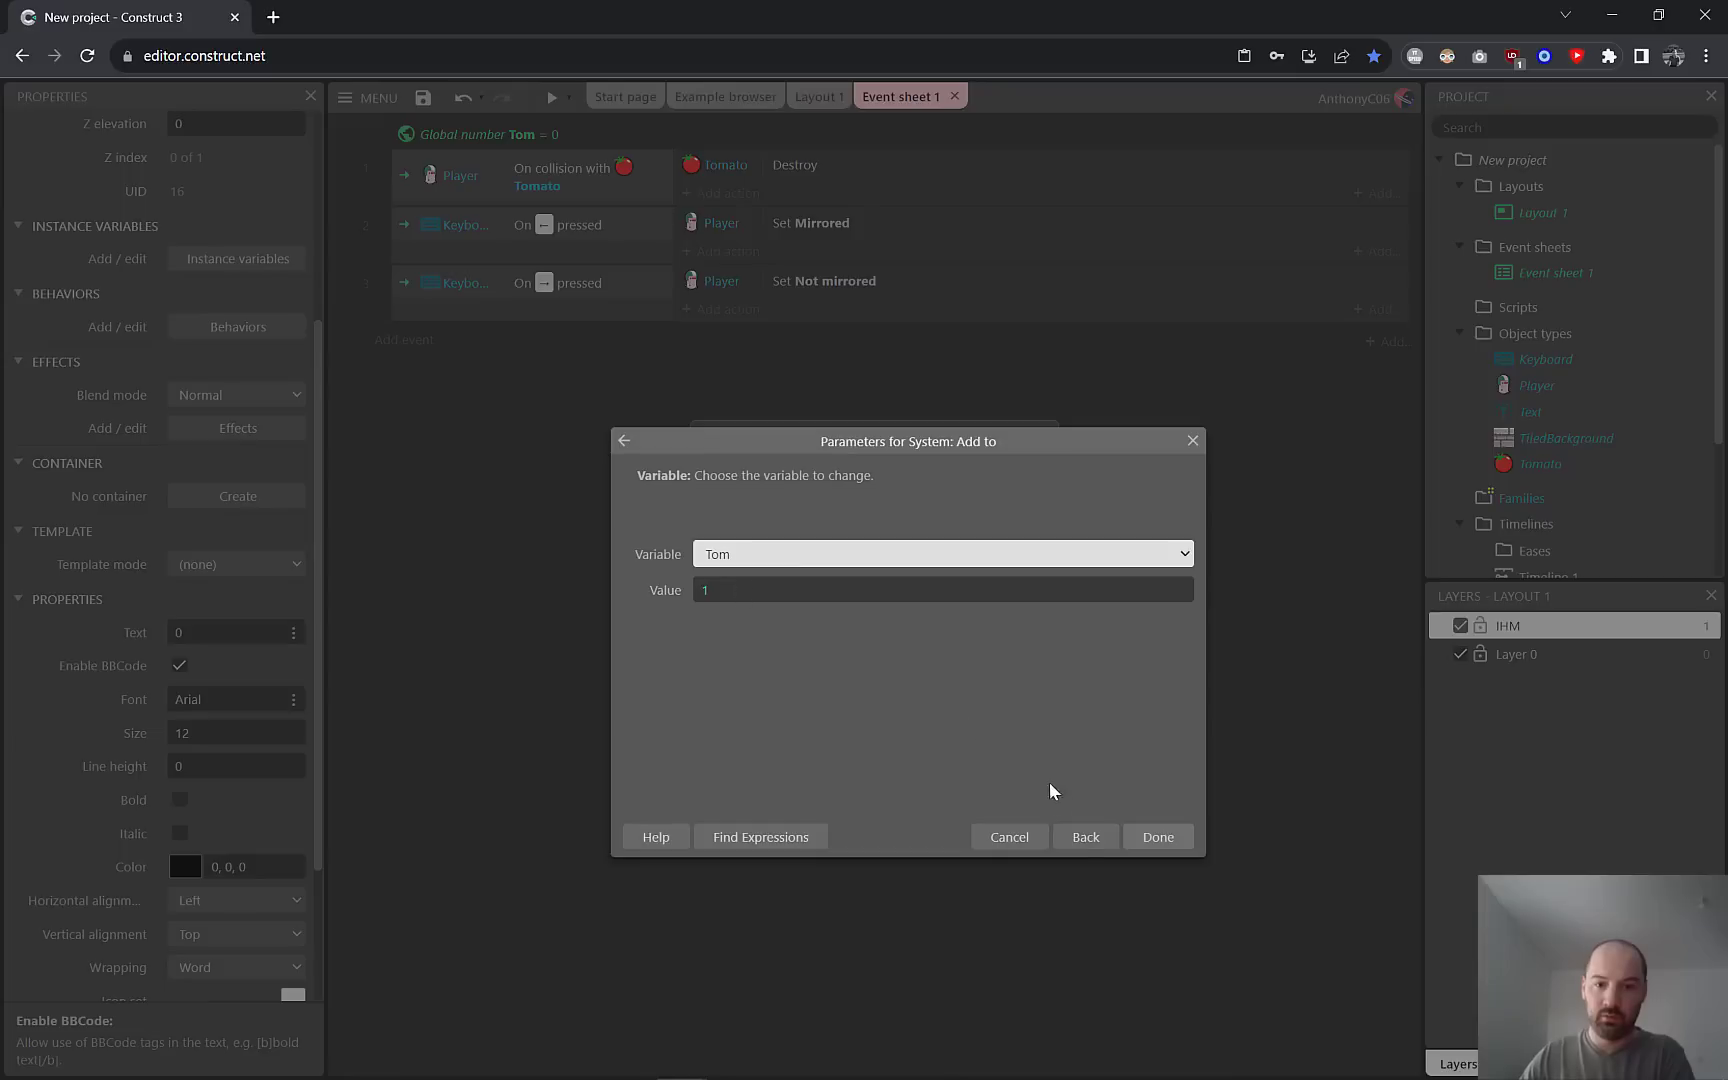
left_click(1158, 837)
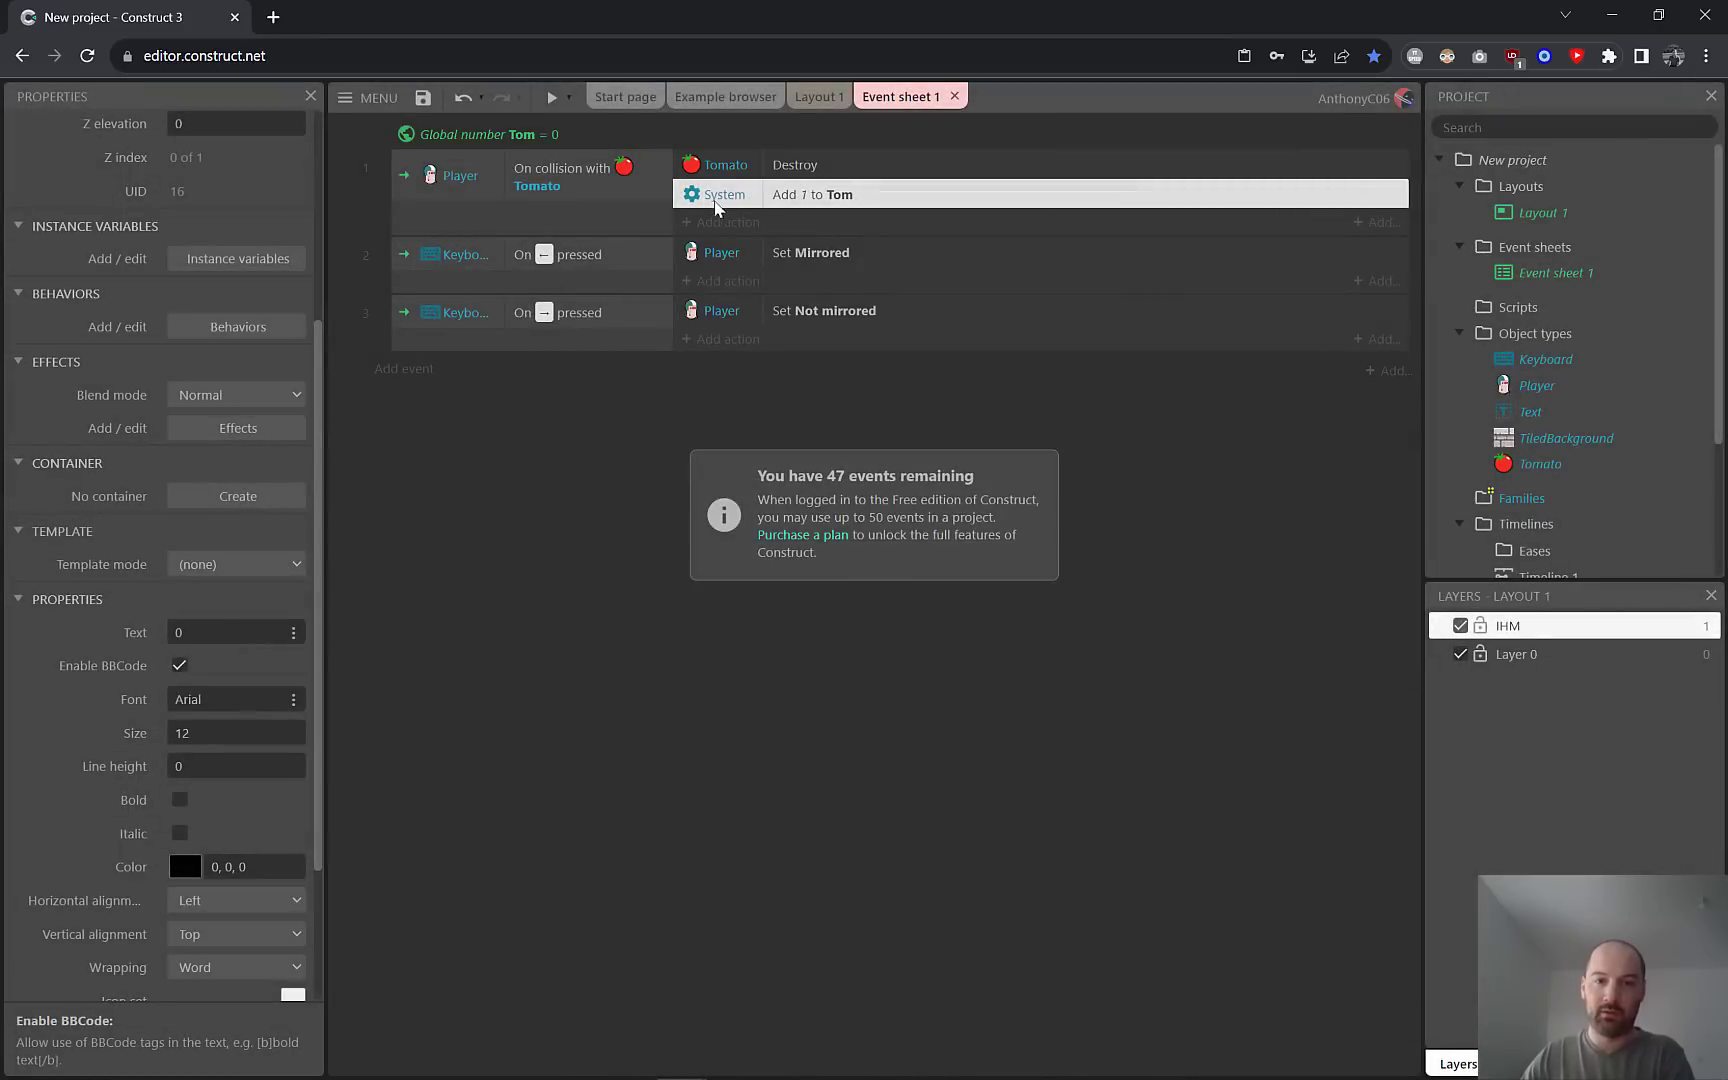
Add a Text Set text action to the tomato collision event, using the variable Tom as the text.
left_click(727, 222)
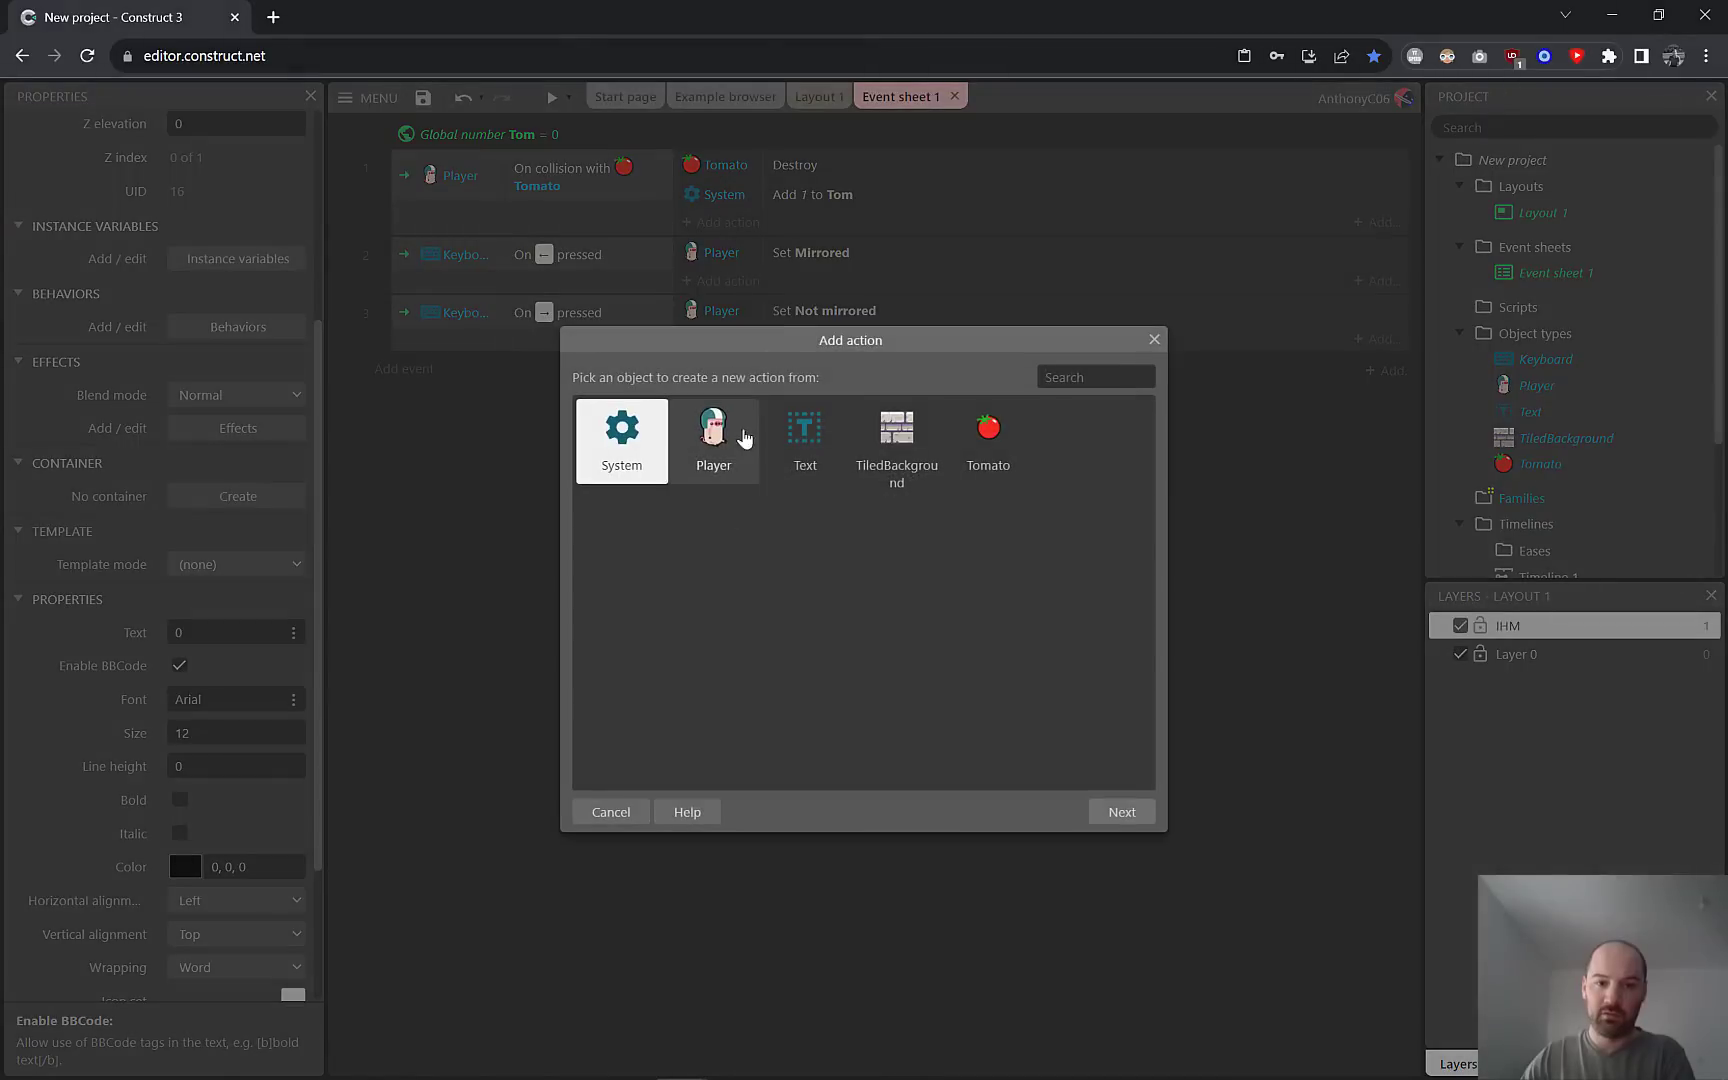
double_click(795, 440)
left_click_drag(1148, 436, 819, 690)
double_click(645, 660)
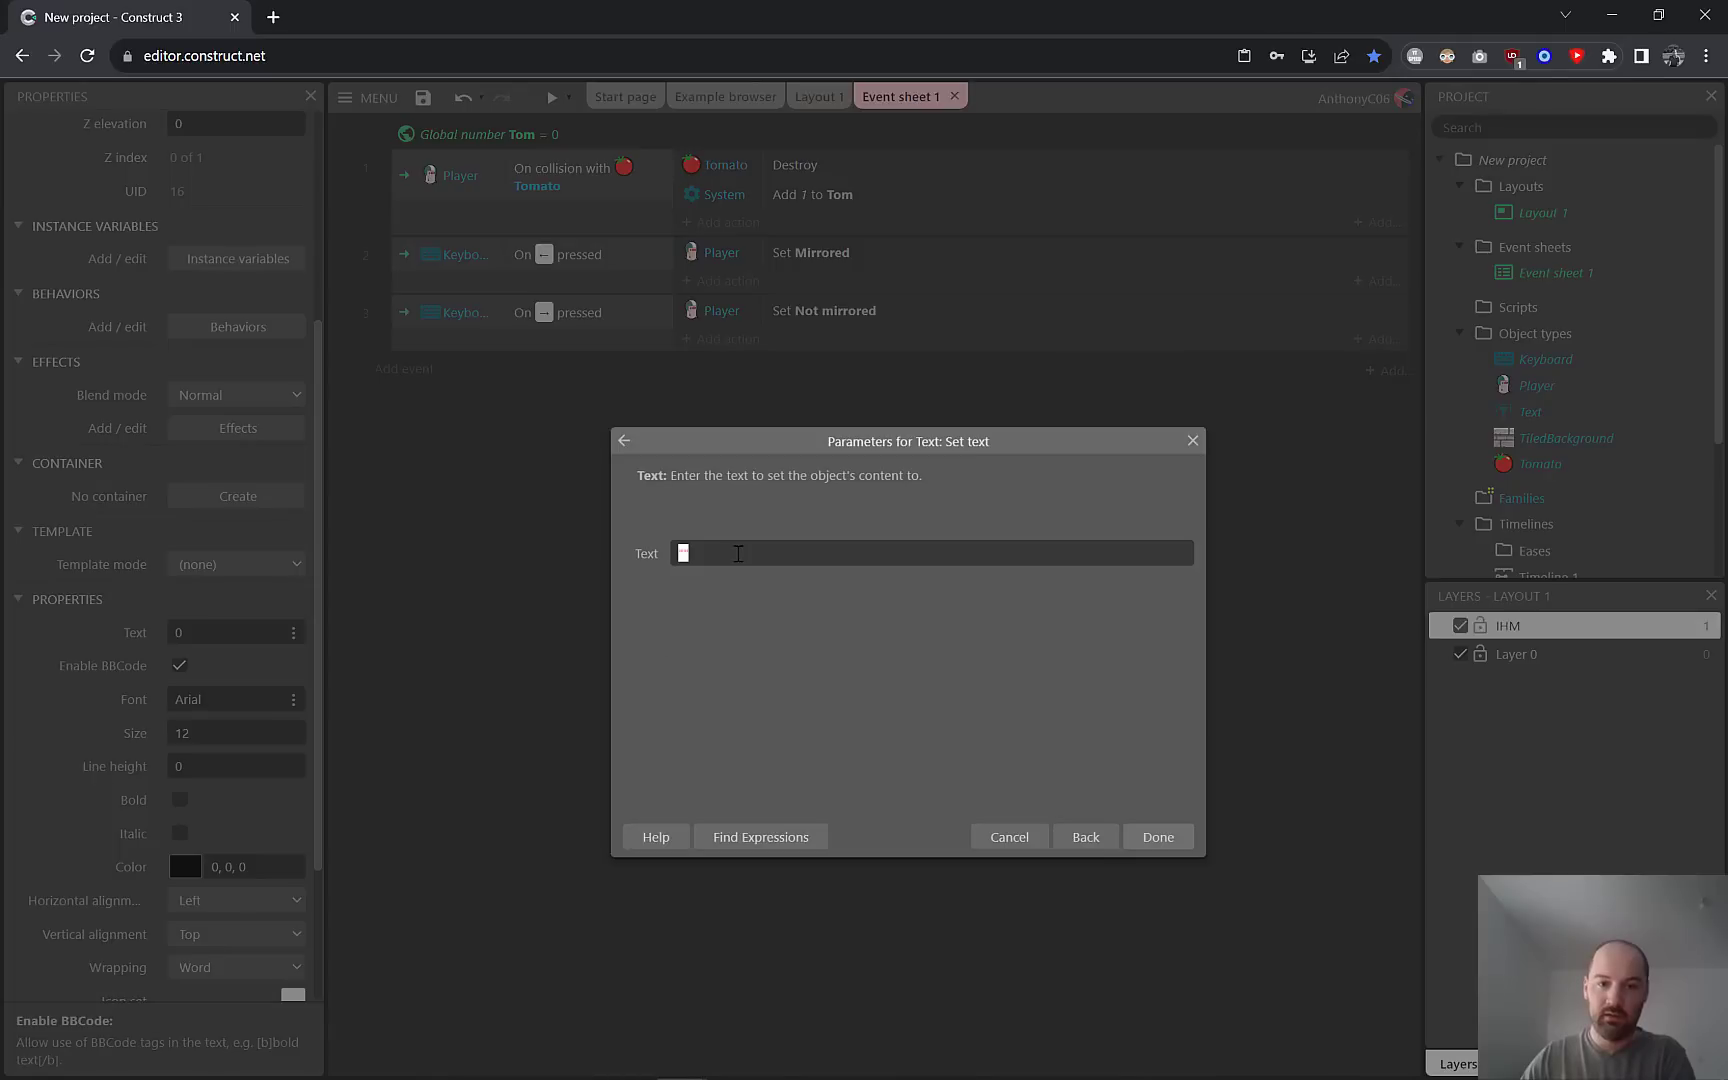
type("Tom")
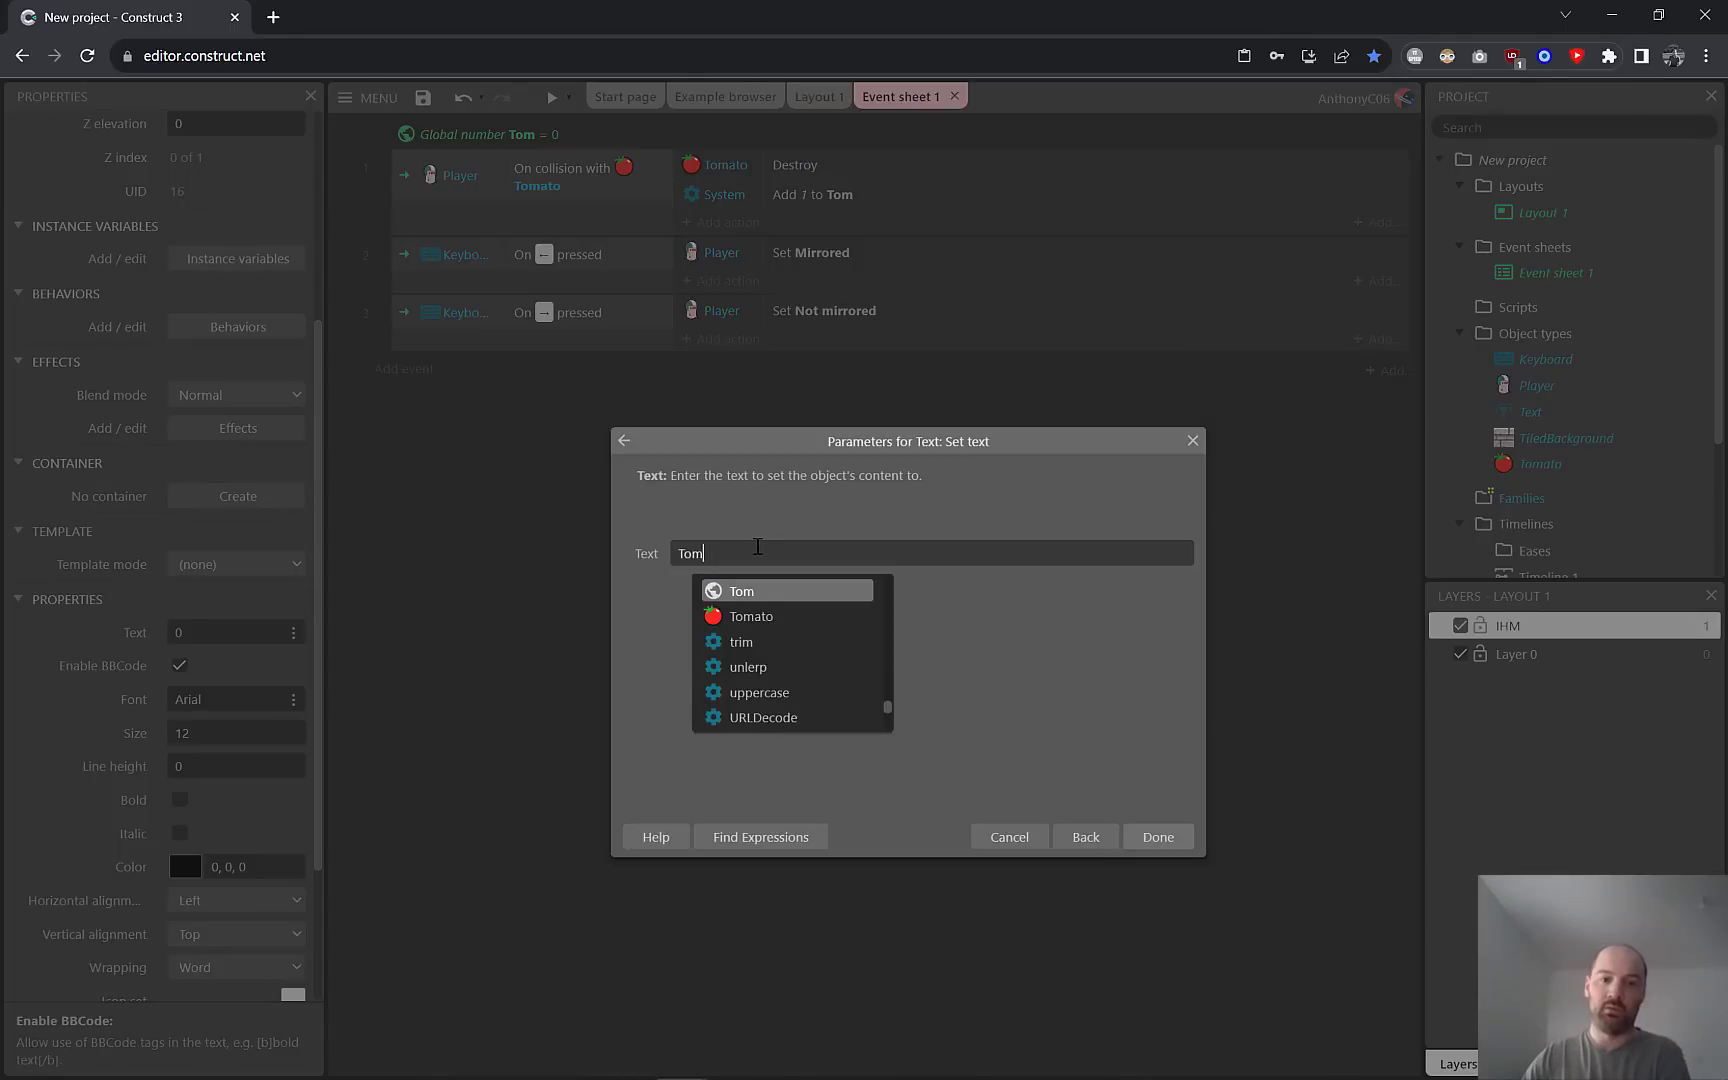
left_click(740, 592)
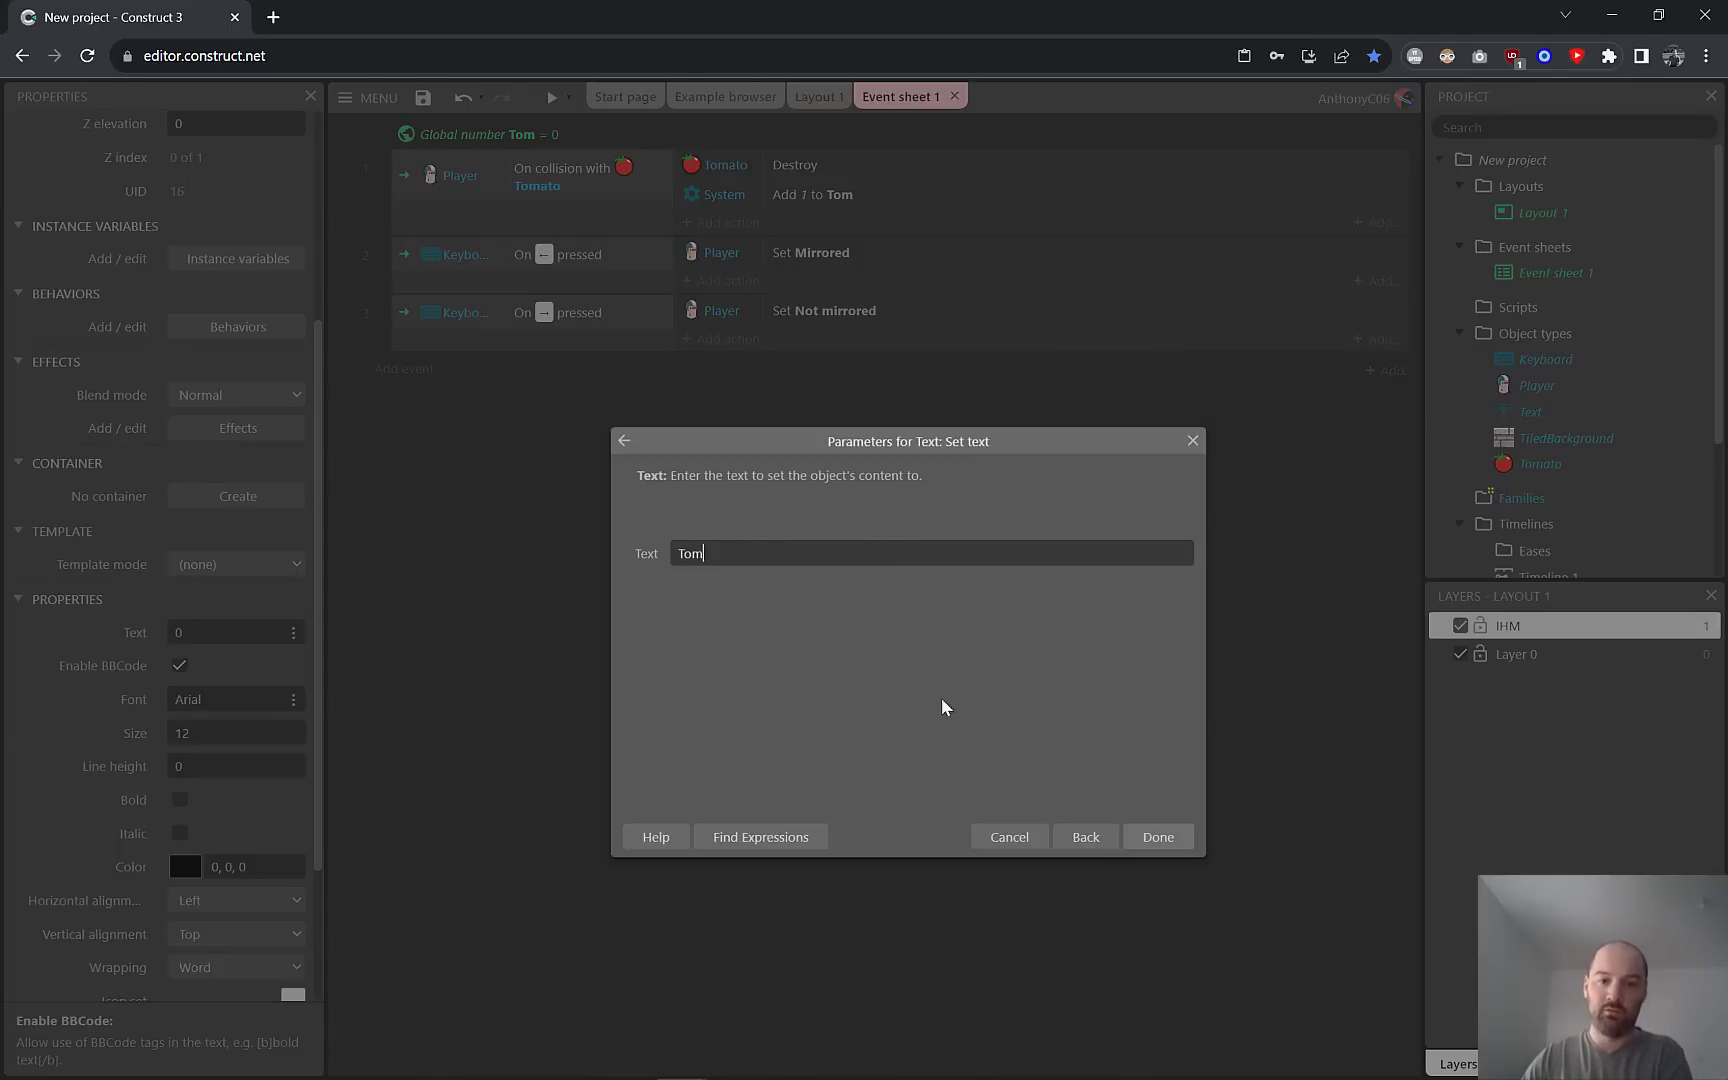
left_click(1158, 837)
Preview the game, collect the tomatoes on all three platforms to test the counter, and close the preview.
left_click(551, 97)
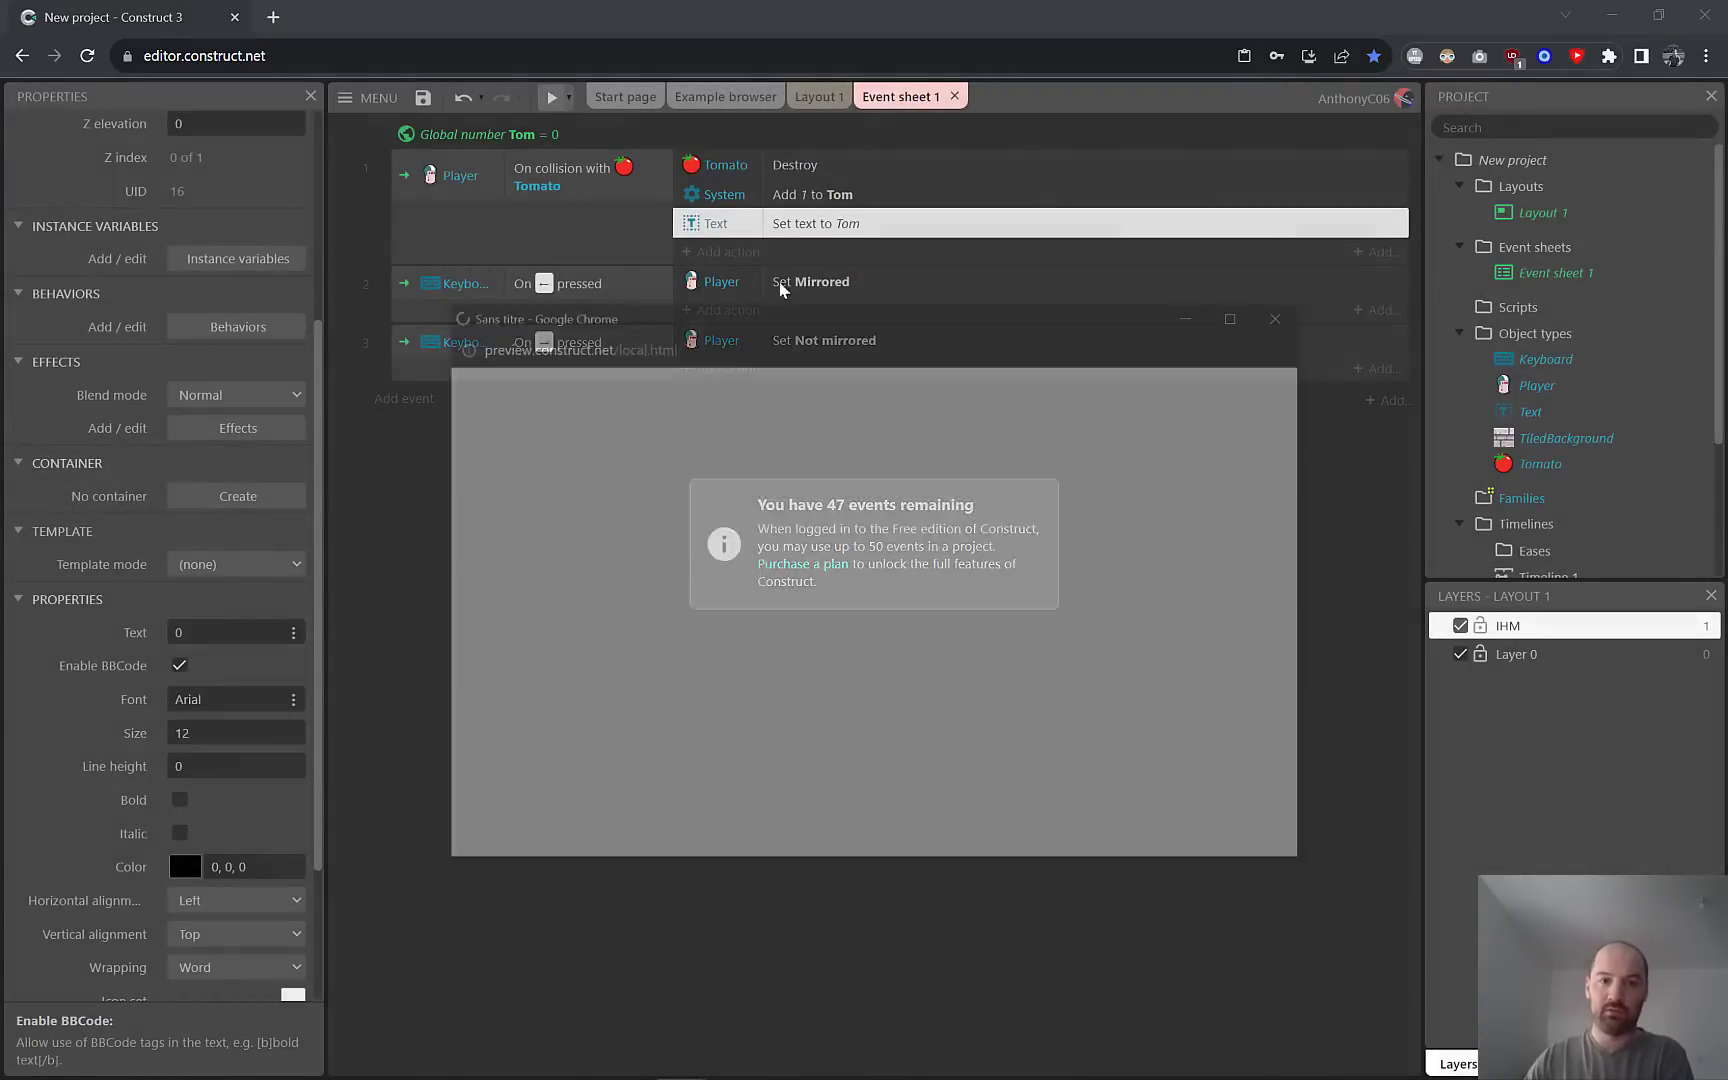
key("Right")
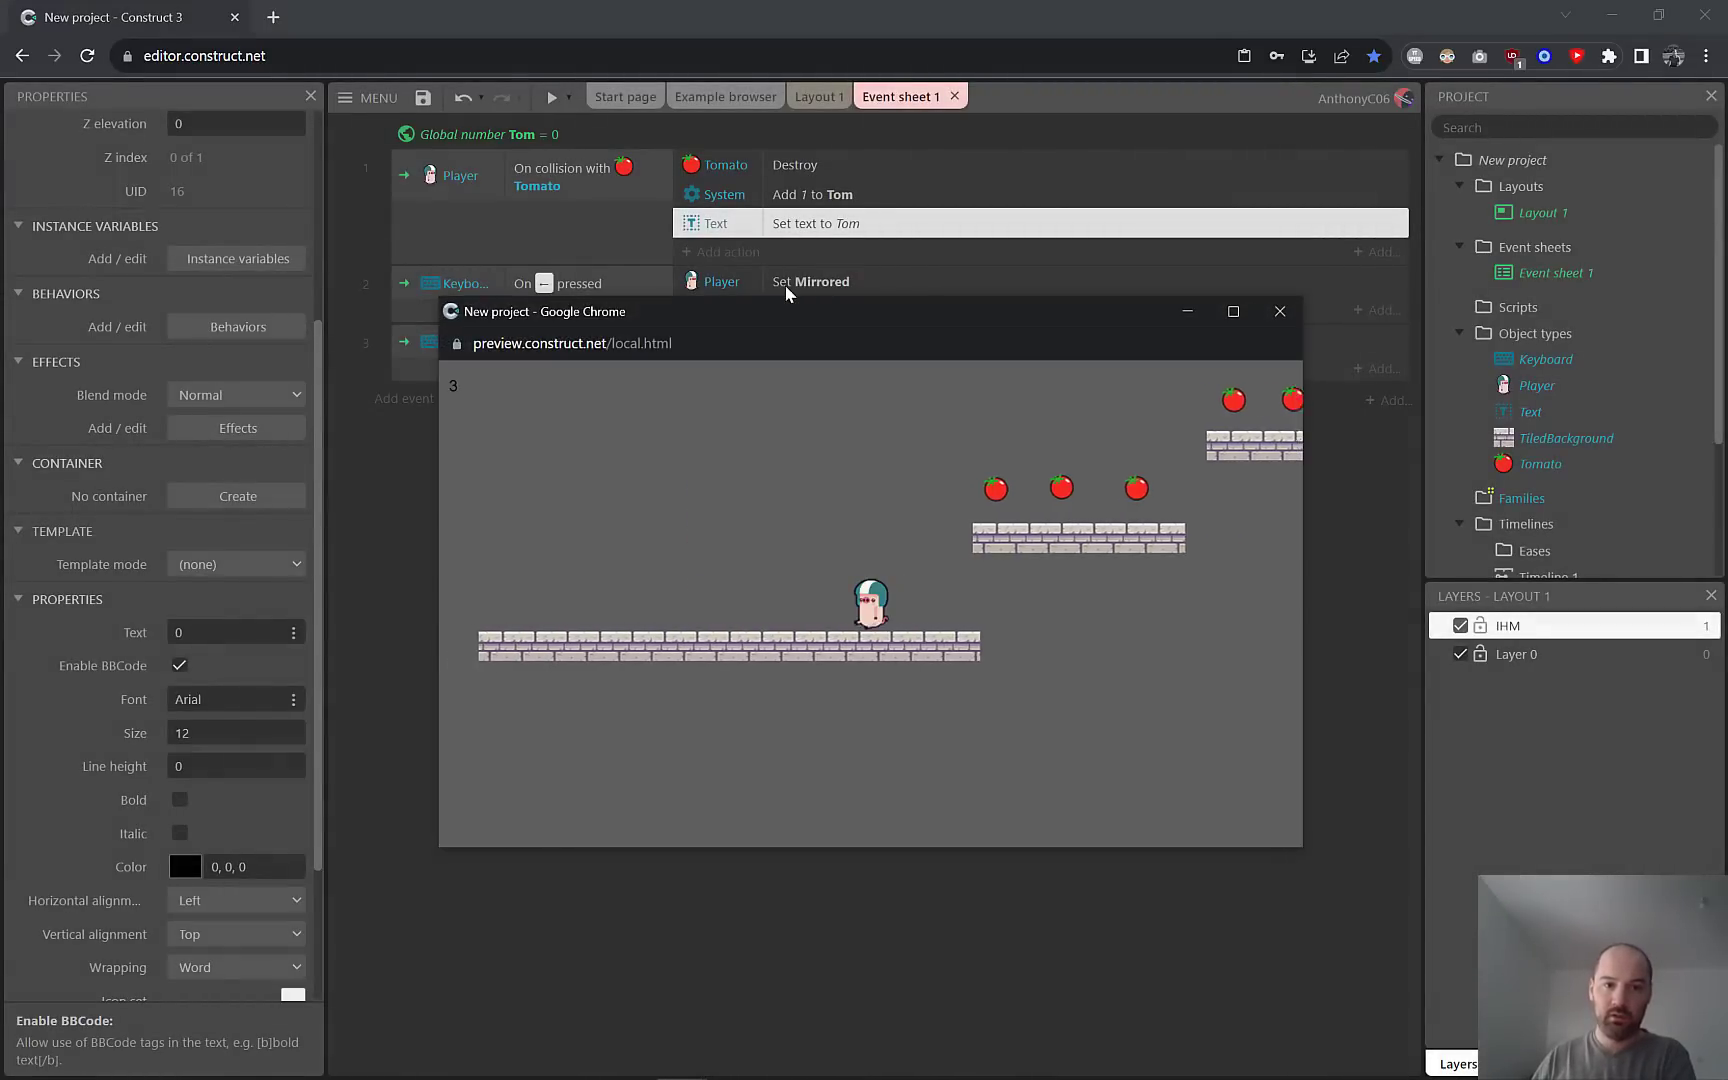
key("Up")
key("Right")
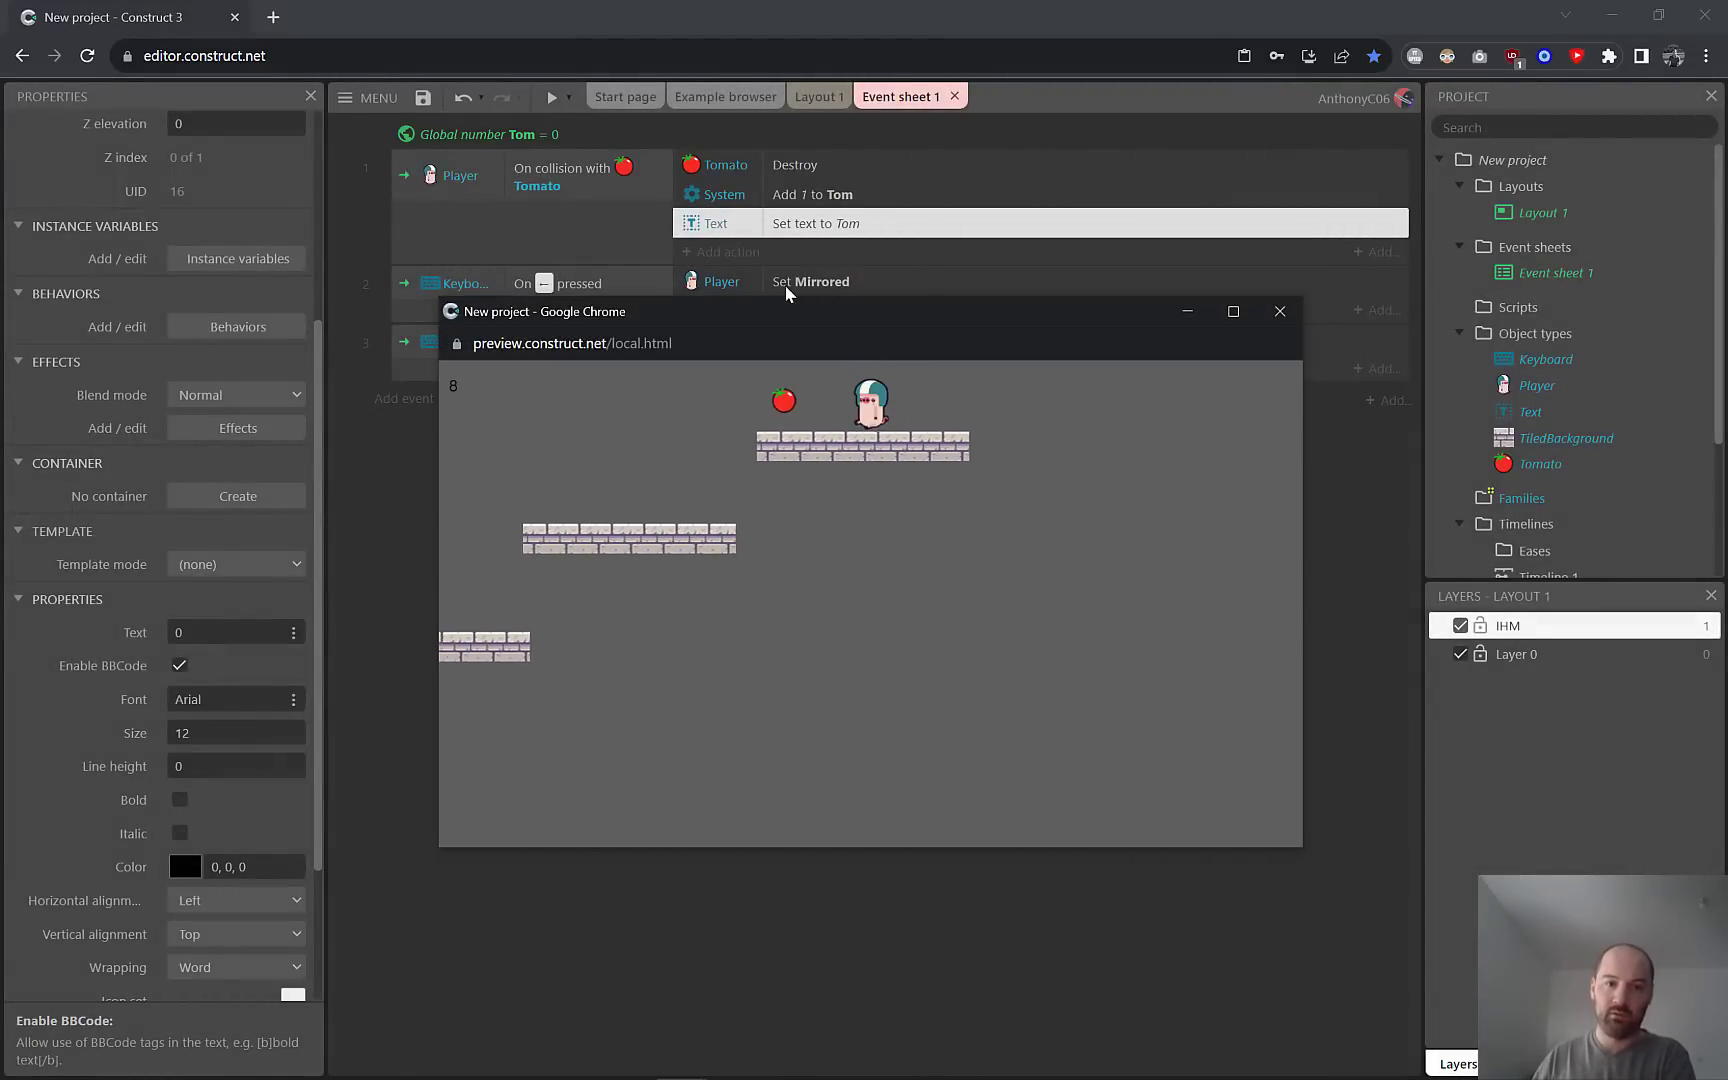
key("Left")
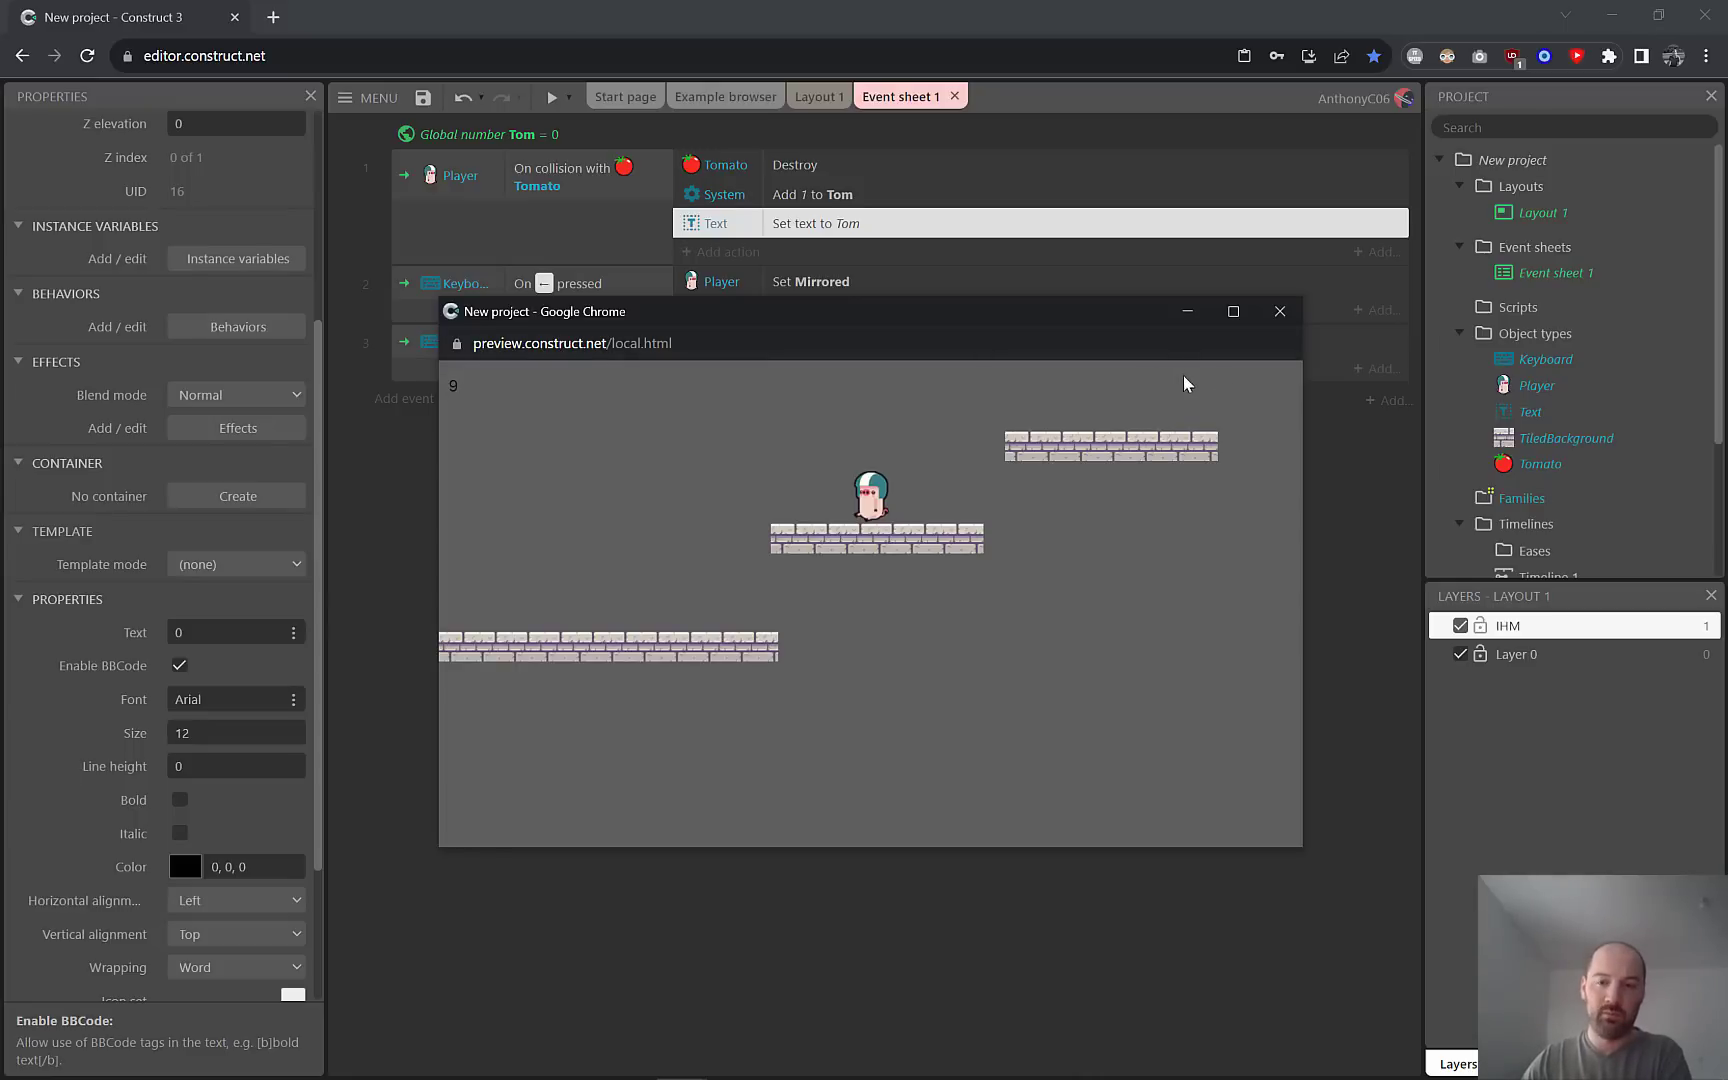
left_click(1280, 311)
Make the counter Text object in Layout 1 bold.
left_click(818, 96)
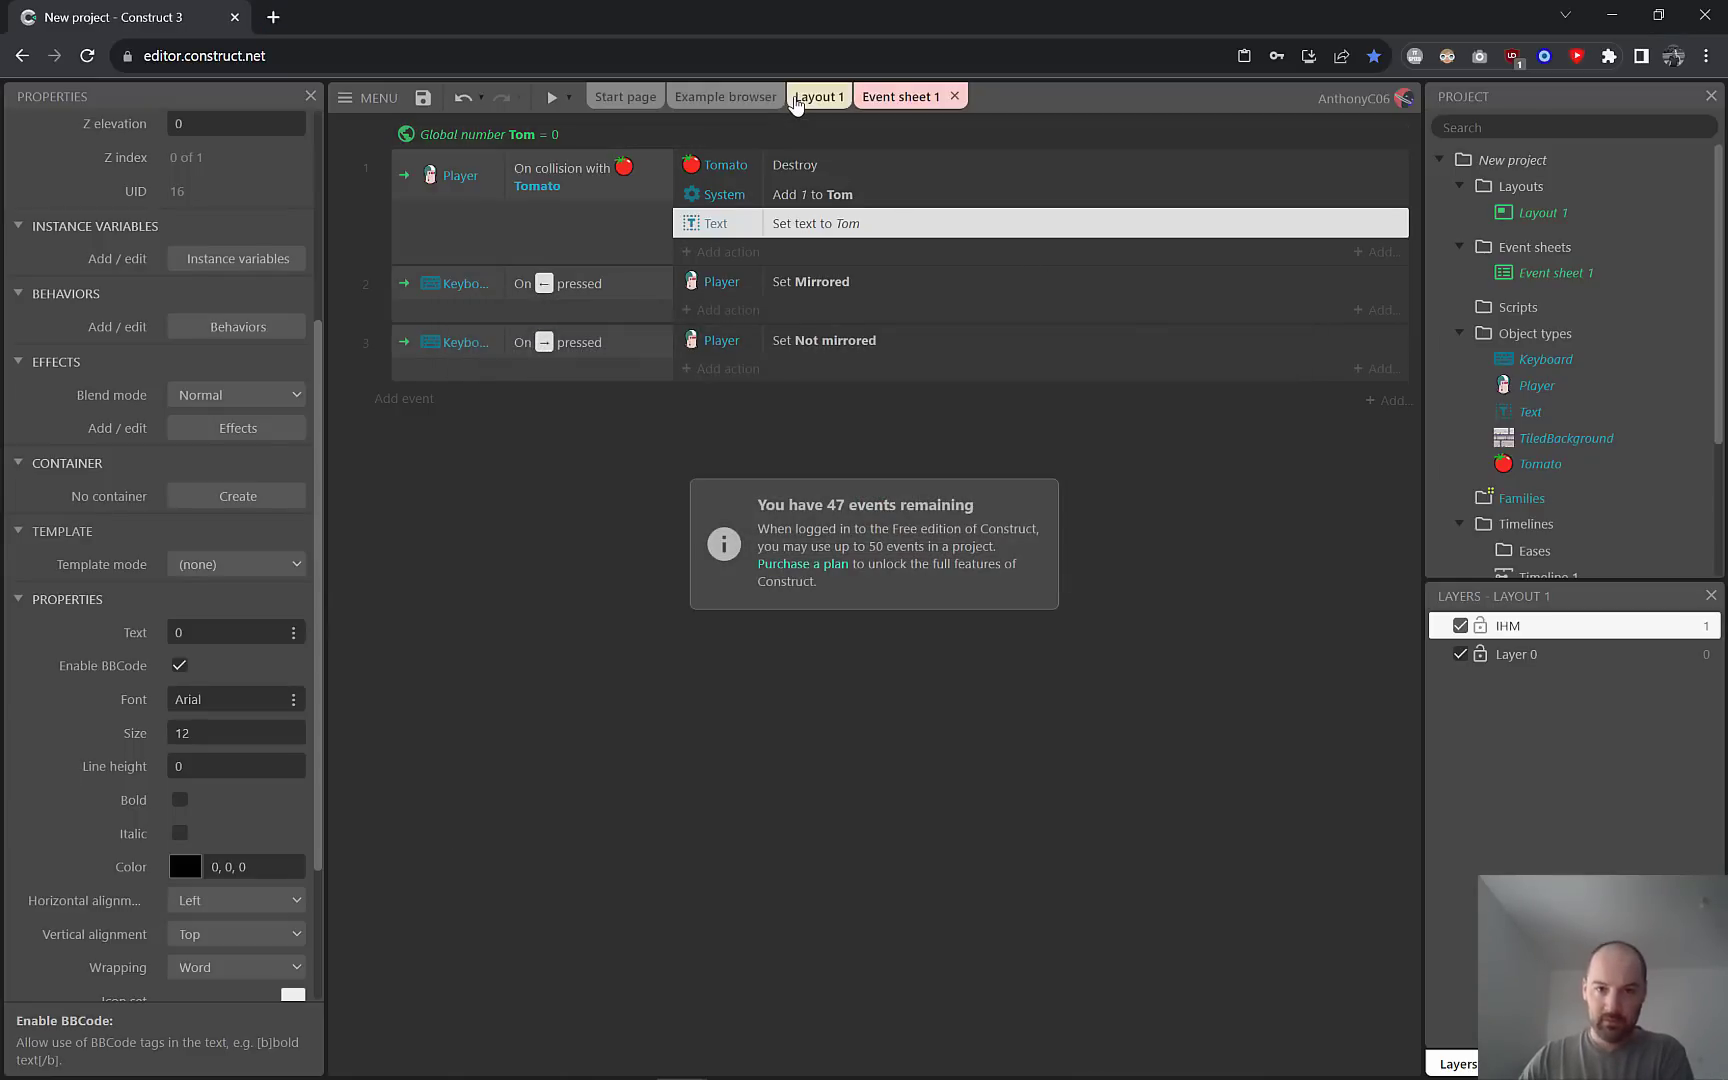
left_click_drag(406, 396, 406, 390)
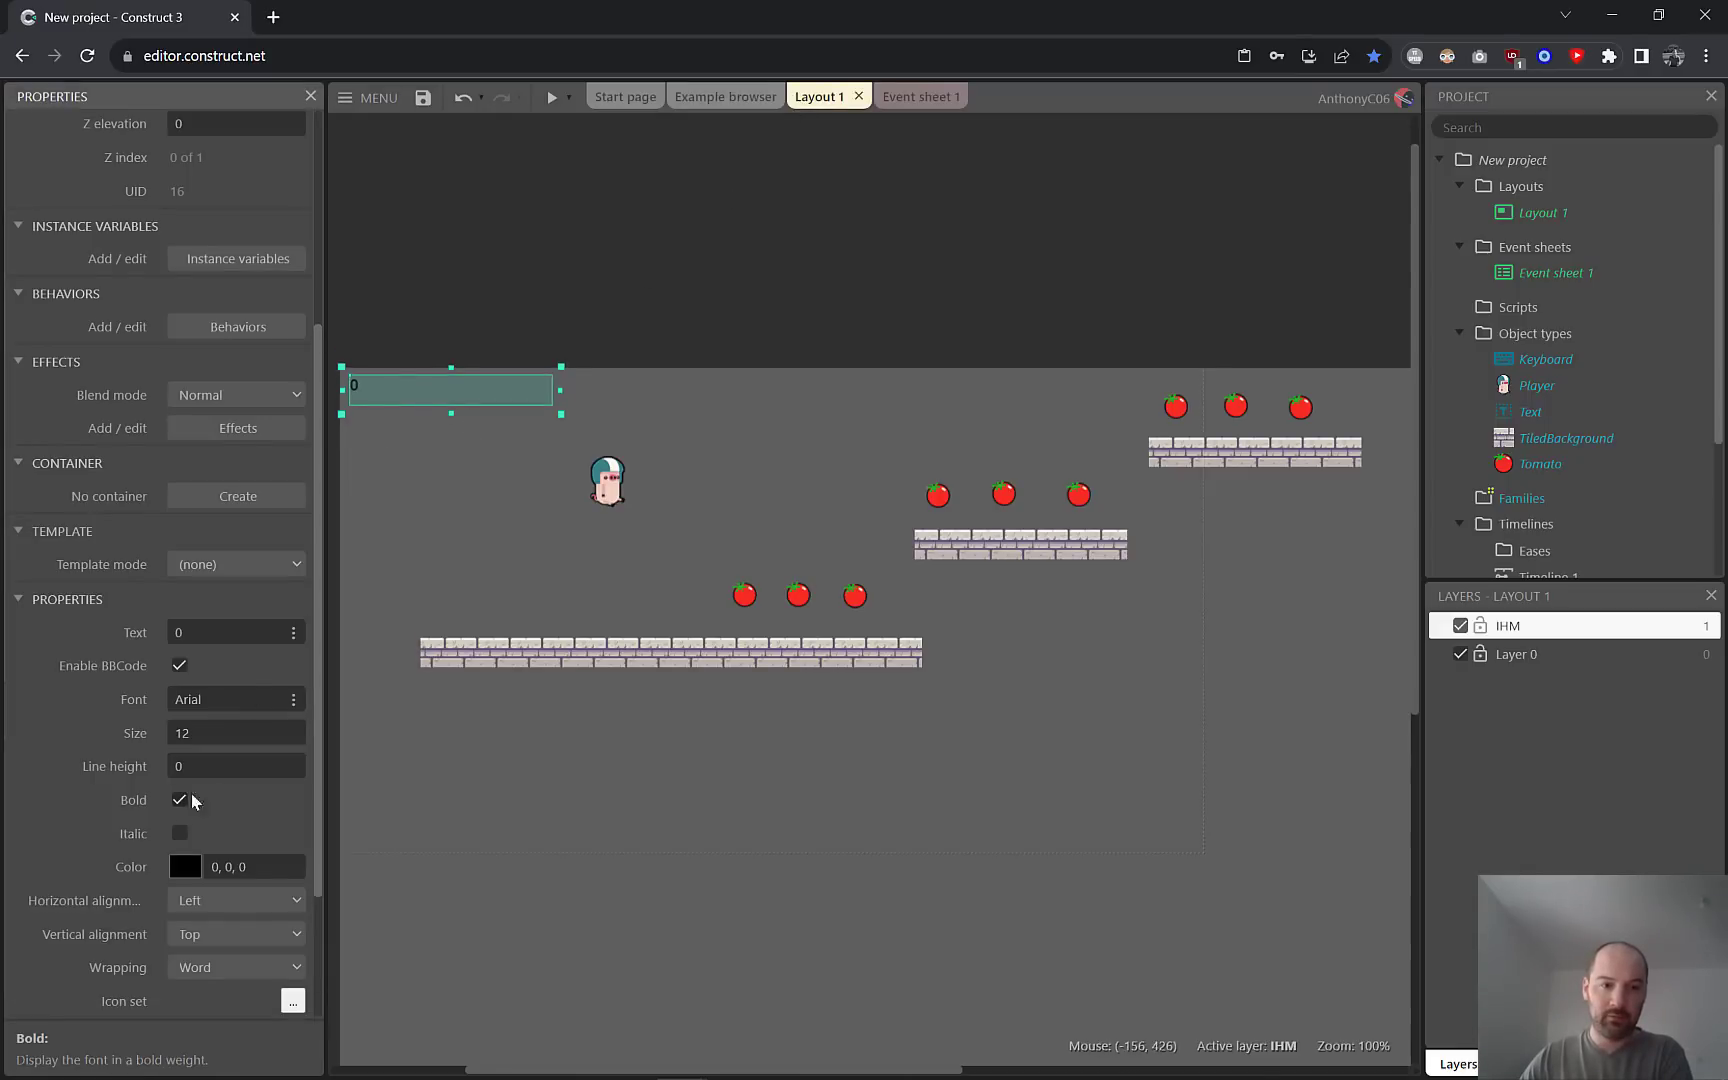
left_click(557, 560)
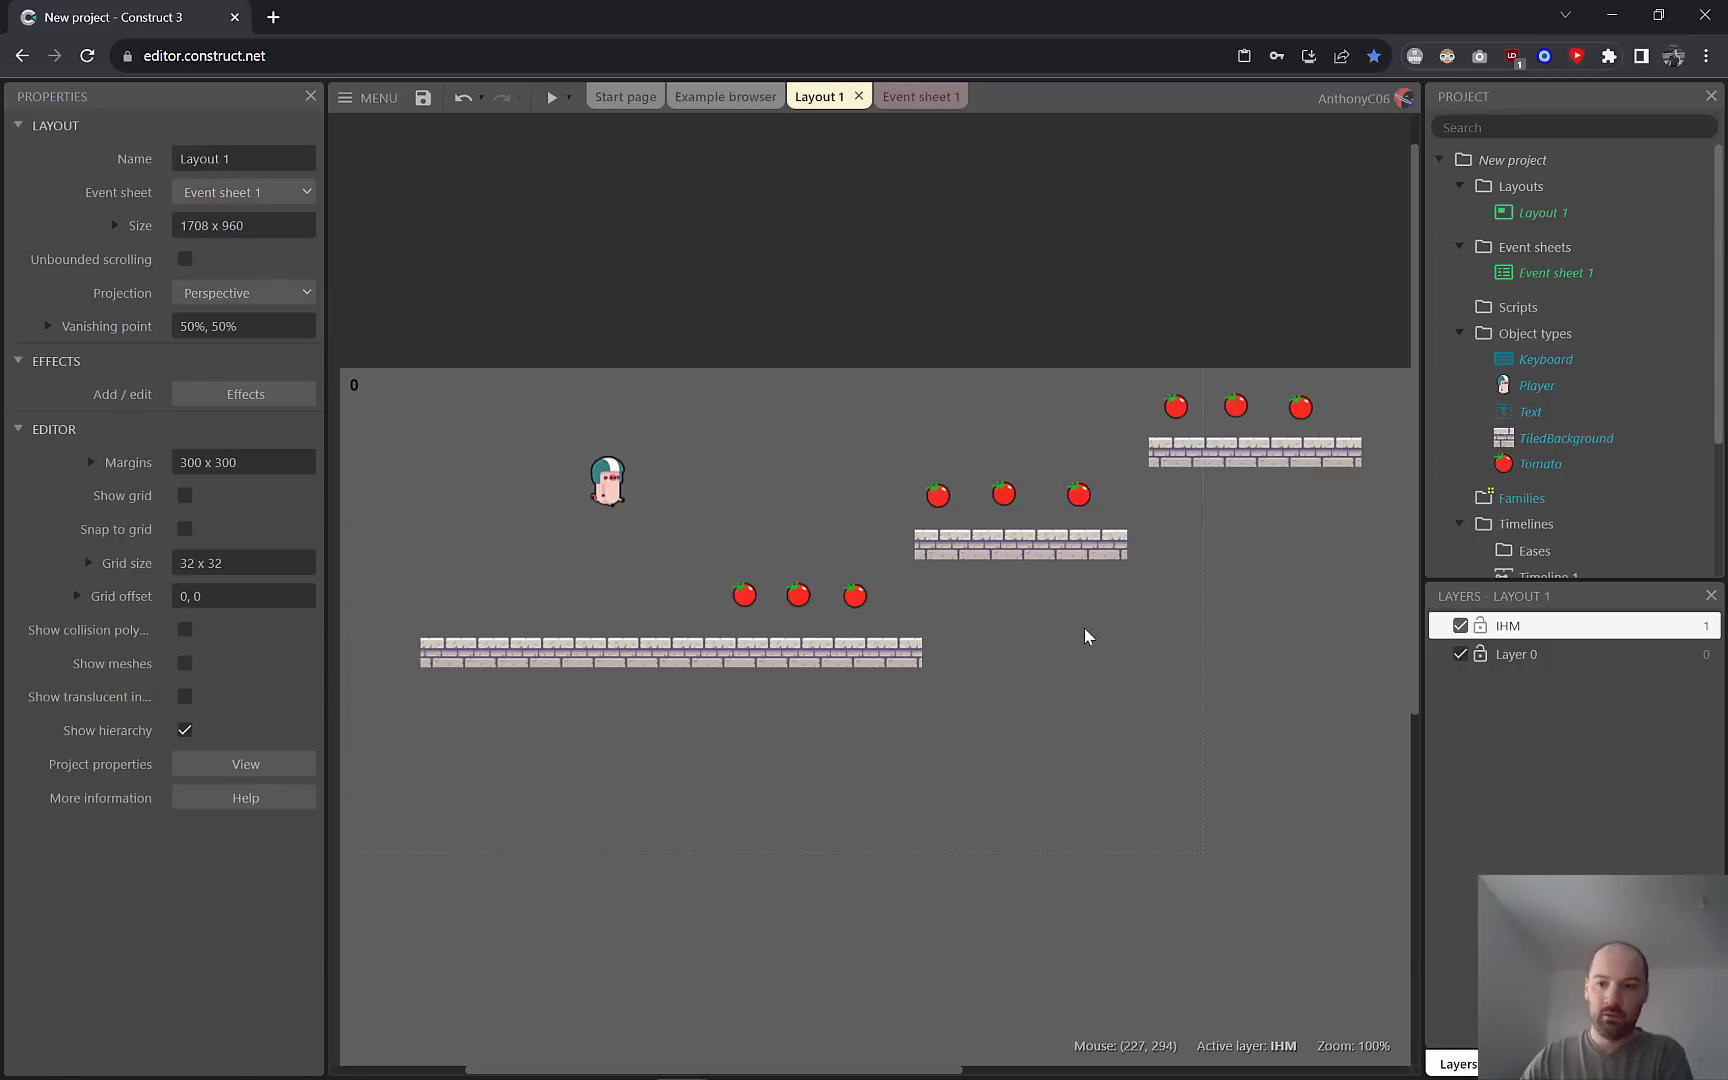
Insert a Sprite object below the long platform and paint a white horizontal line across its image with the size 12 brush.
double_click(423, 815)
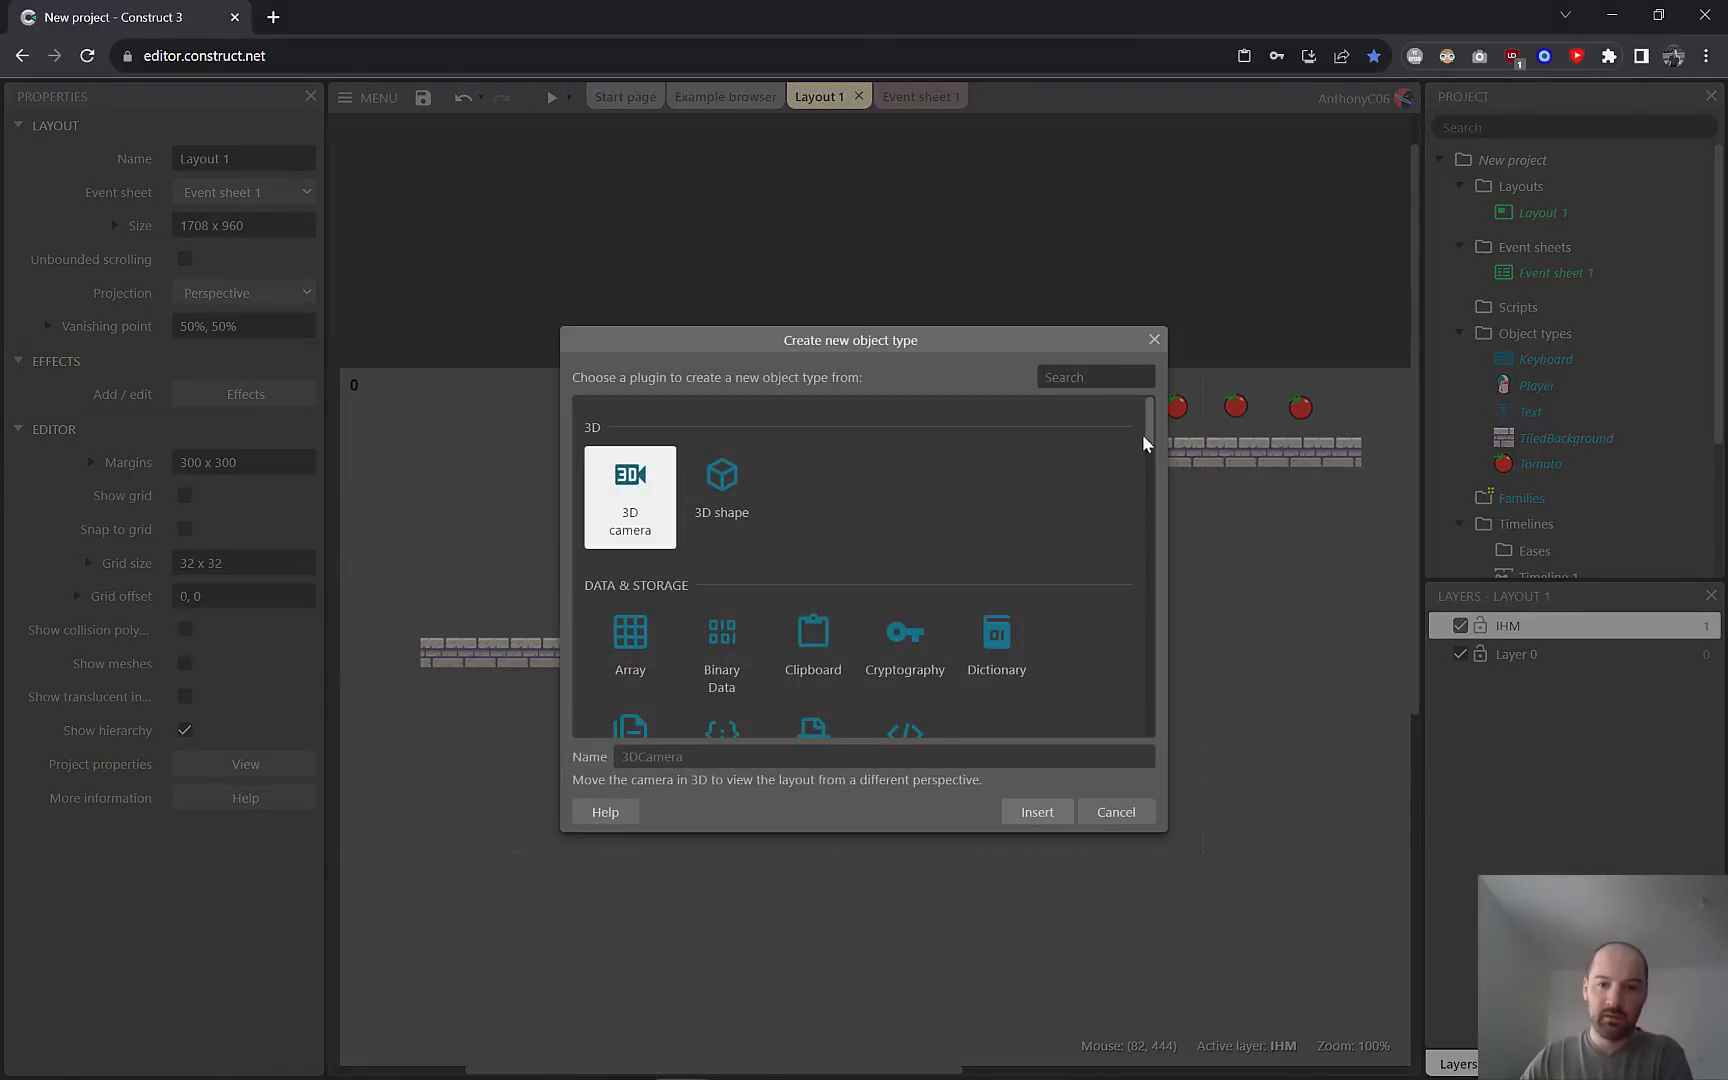
left_click_drag(1150, 418, 1160, 483)
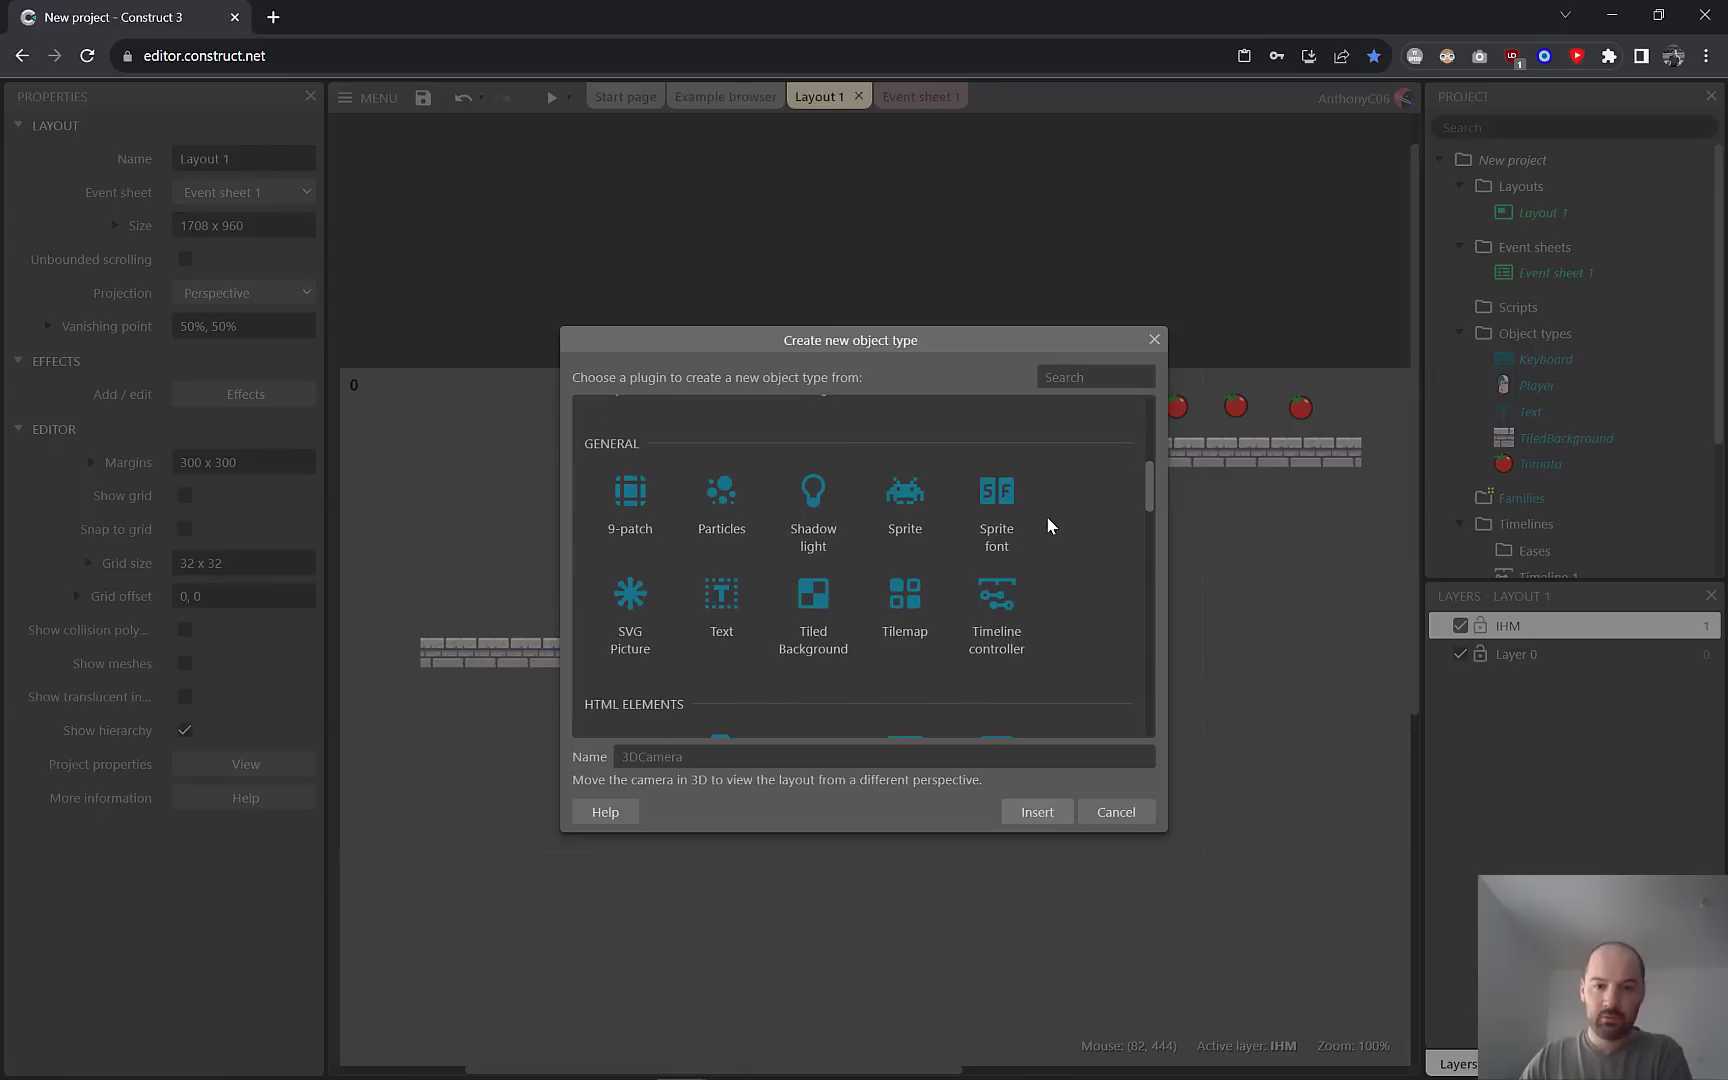
double_click(906, 510)
left_click(432, 794)
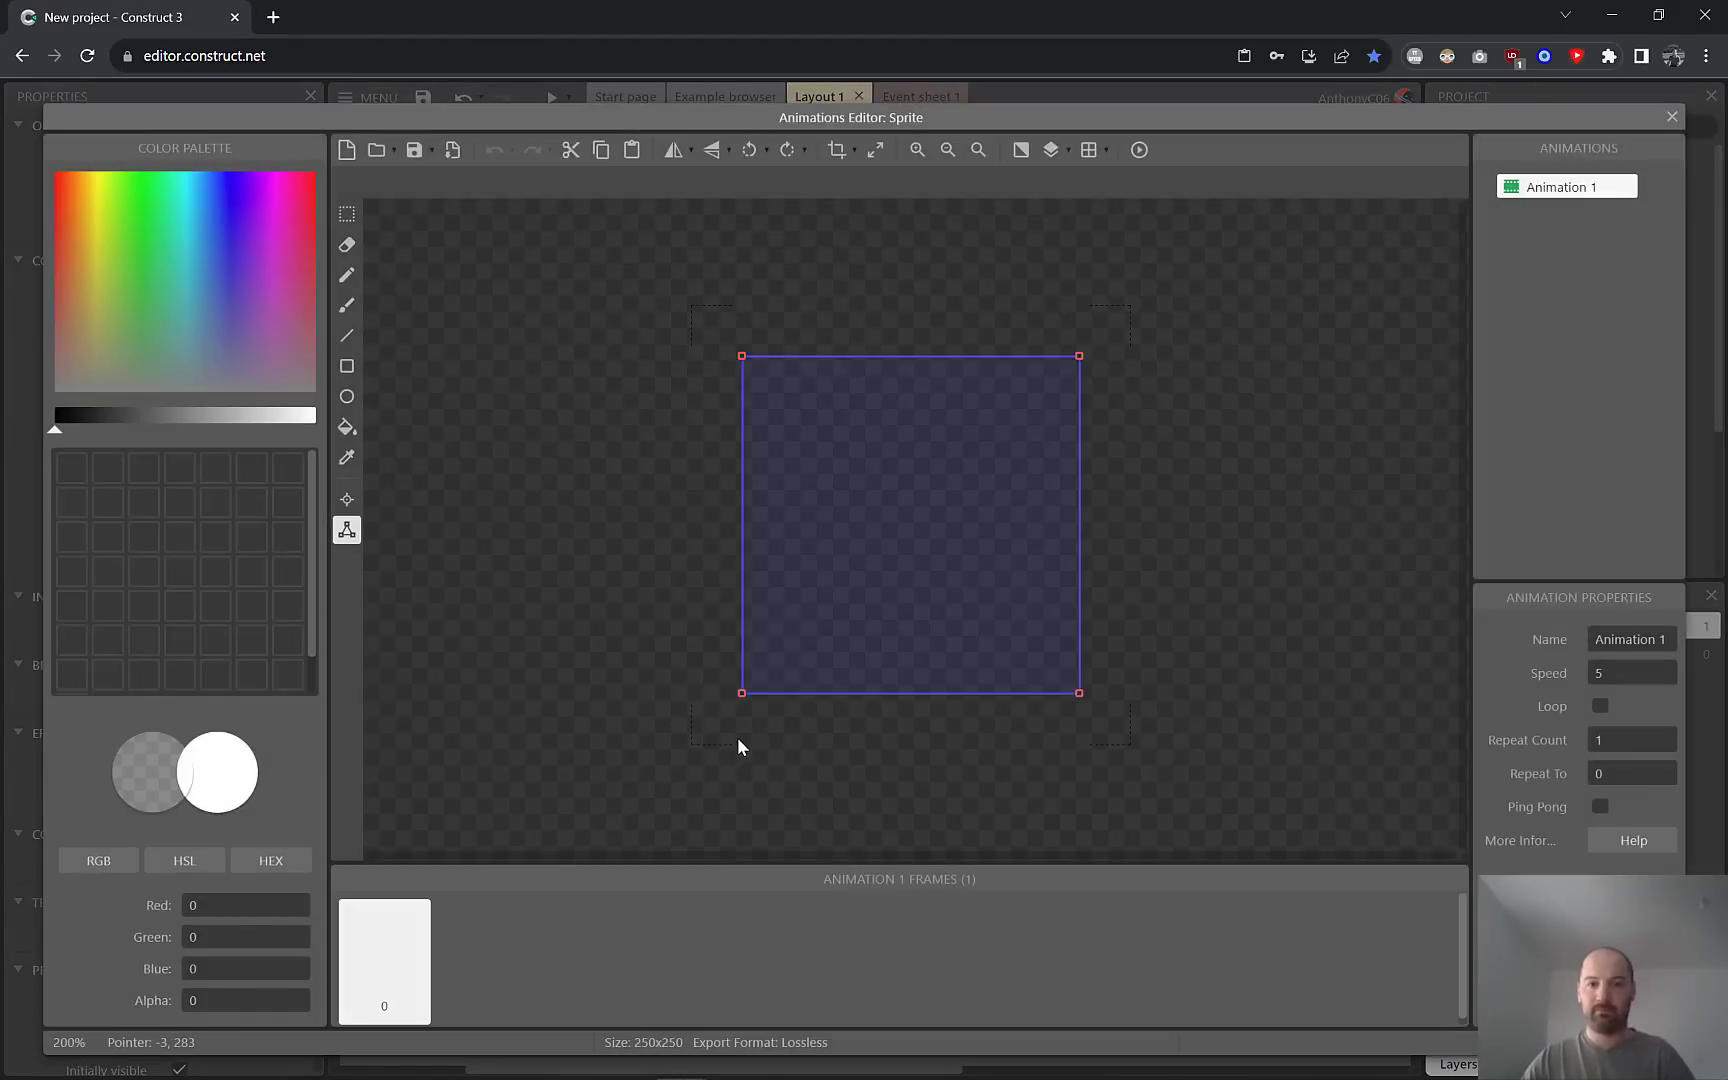
key("ctrl+a")
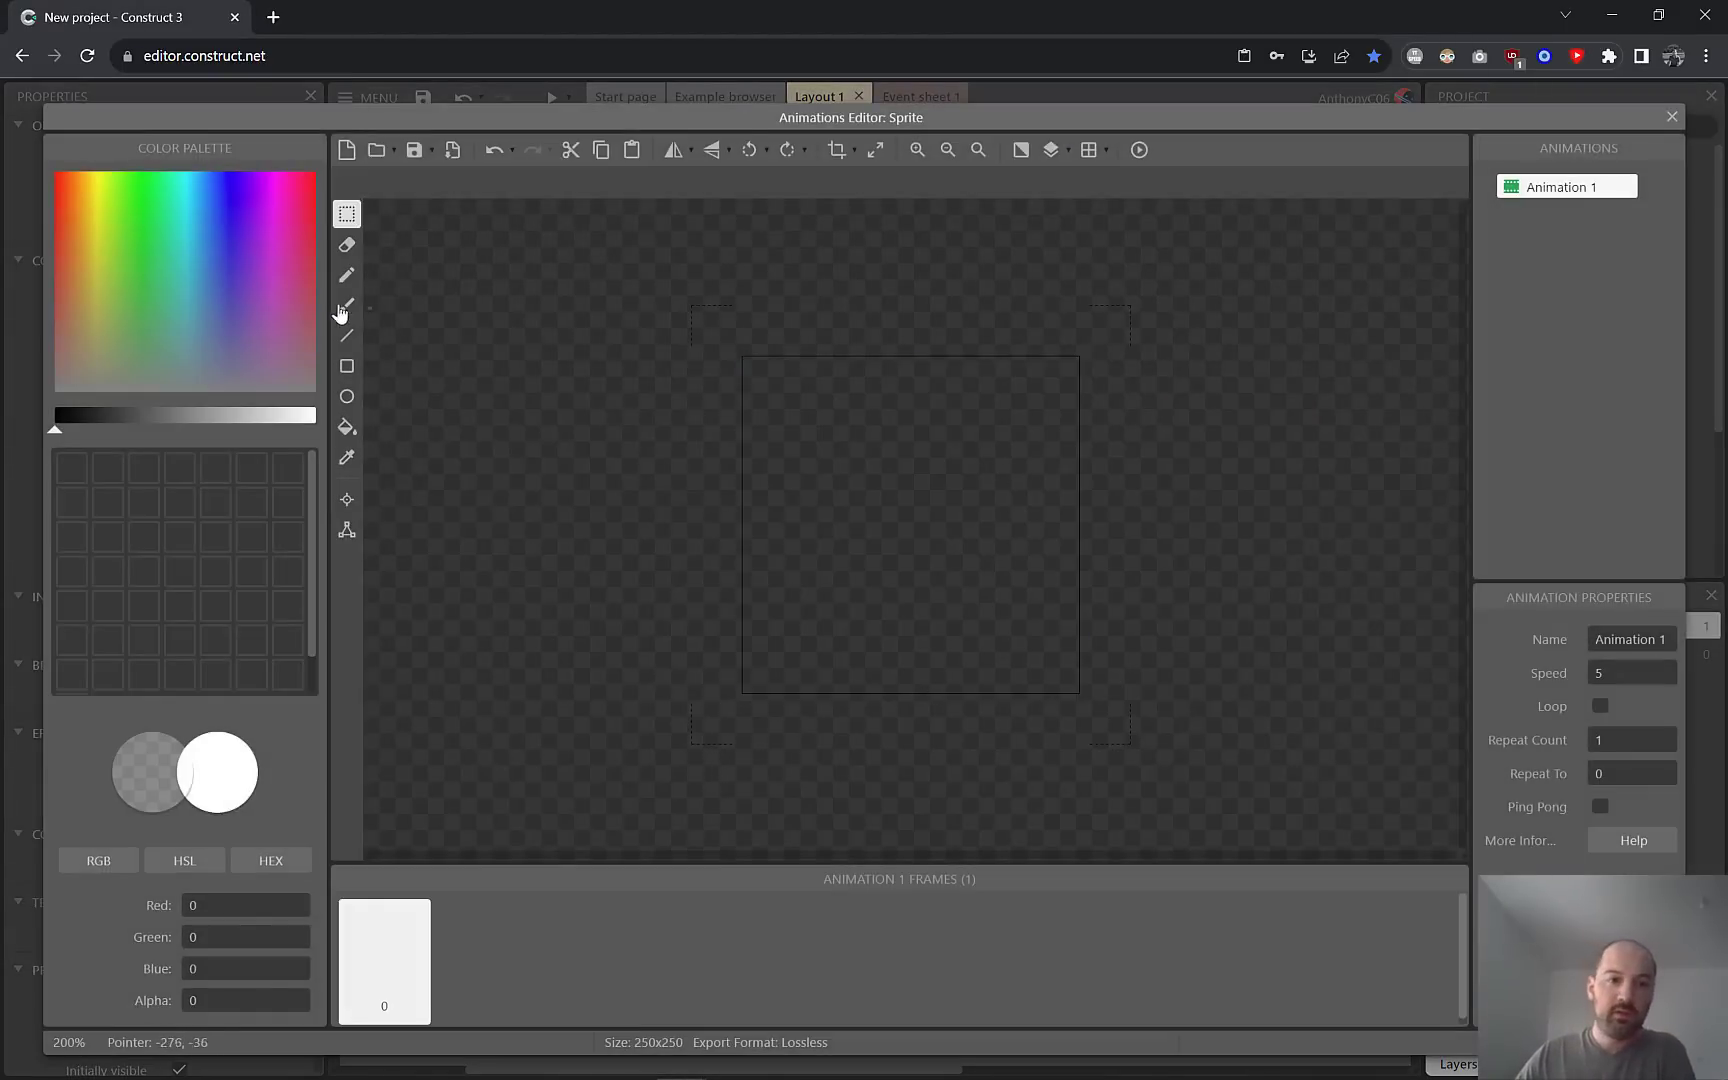
left_click(344, 306)
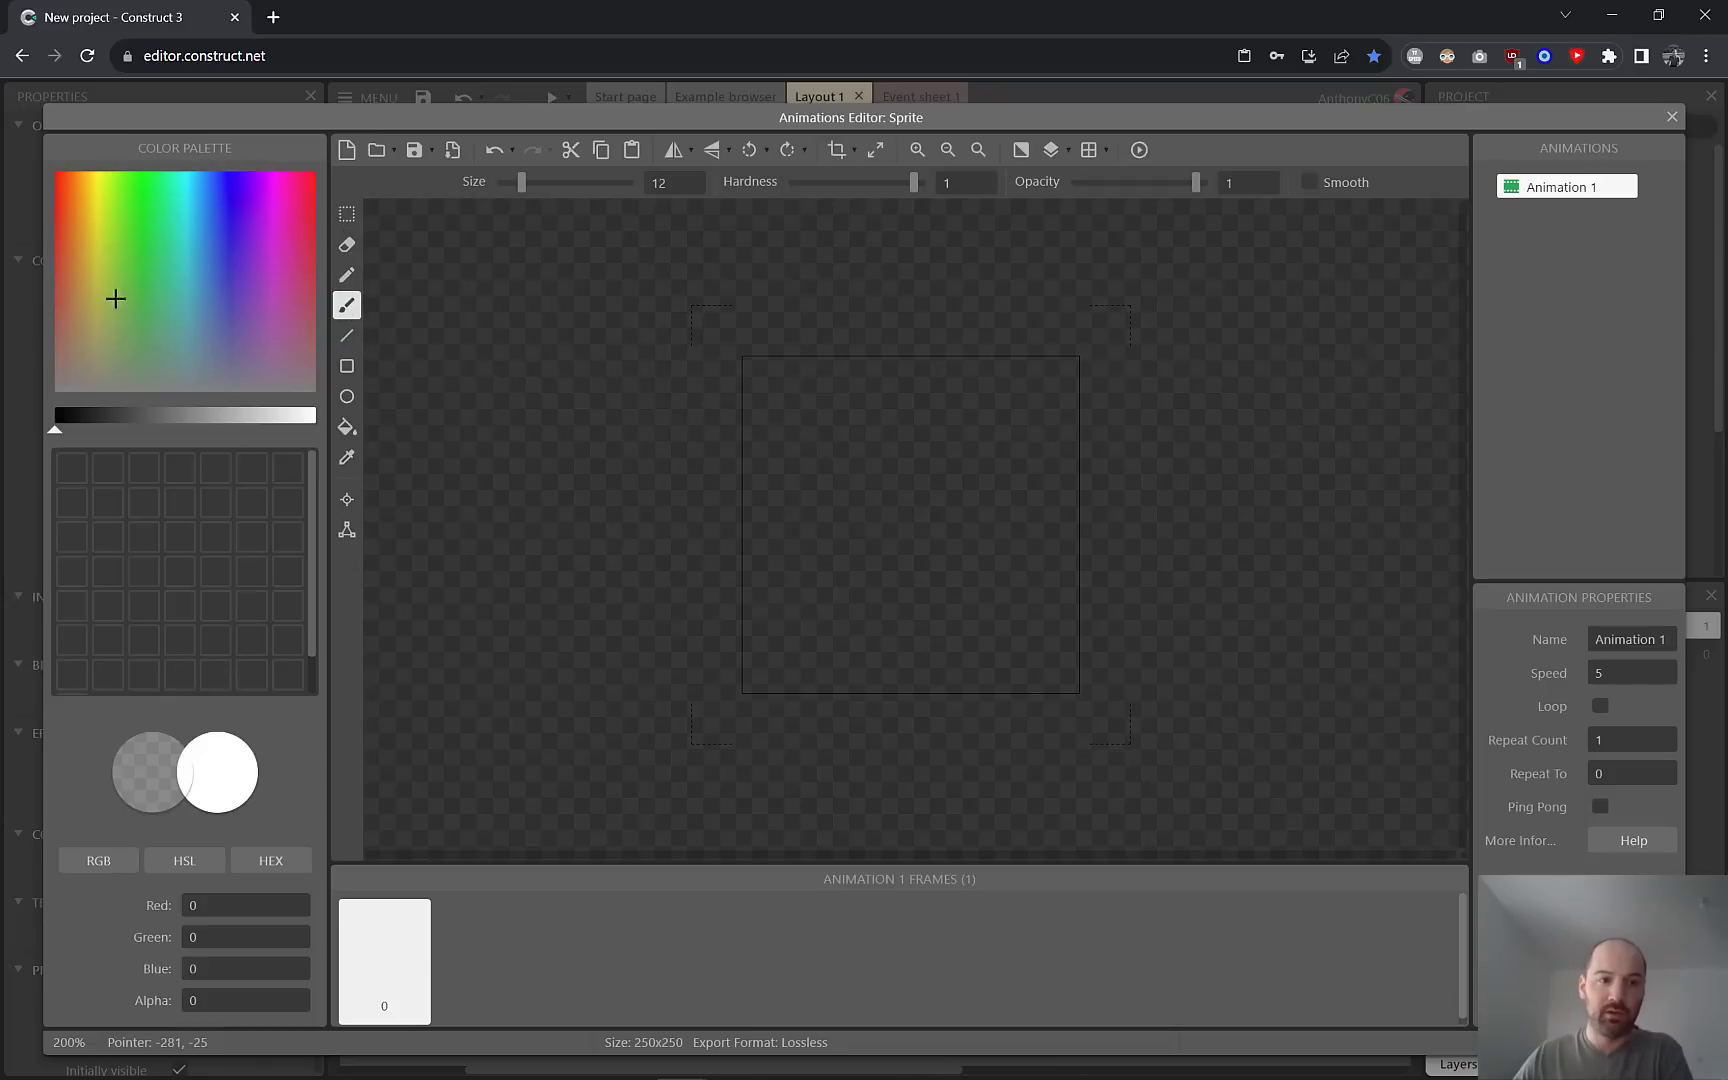
mouse_move(758, 524)
left_mouse_down()
mouse_move(1066, 532)
mouse_move(750, 521)
mouse_move(1056, 522)
left_mouse_up()
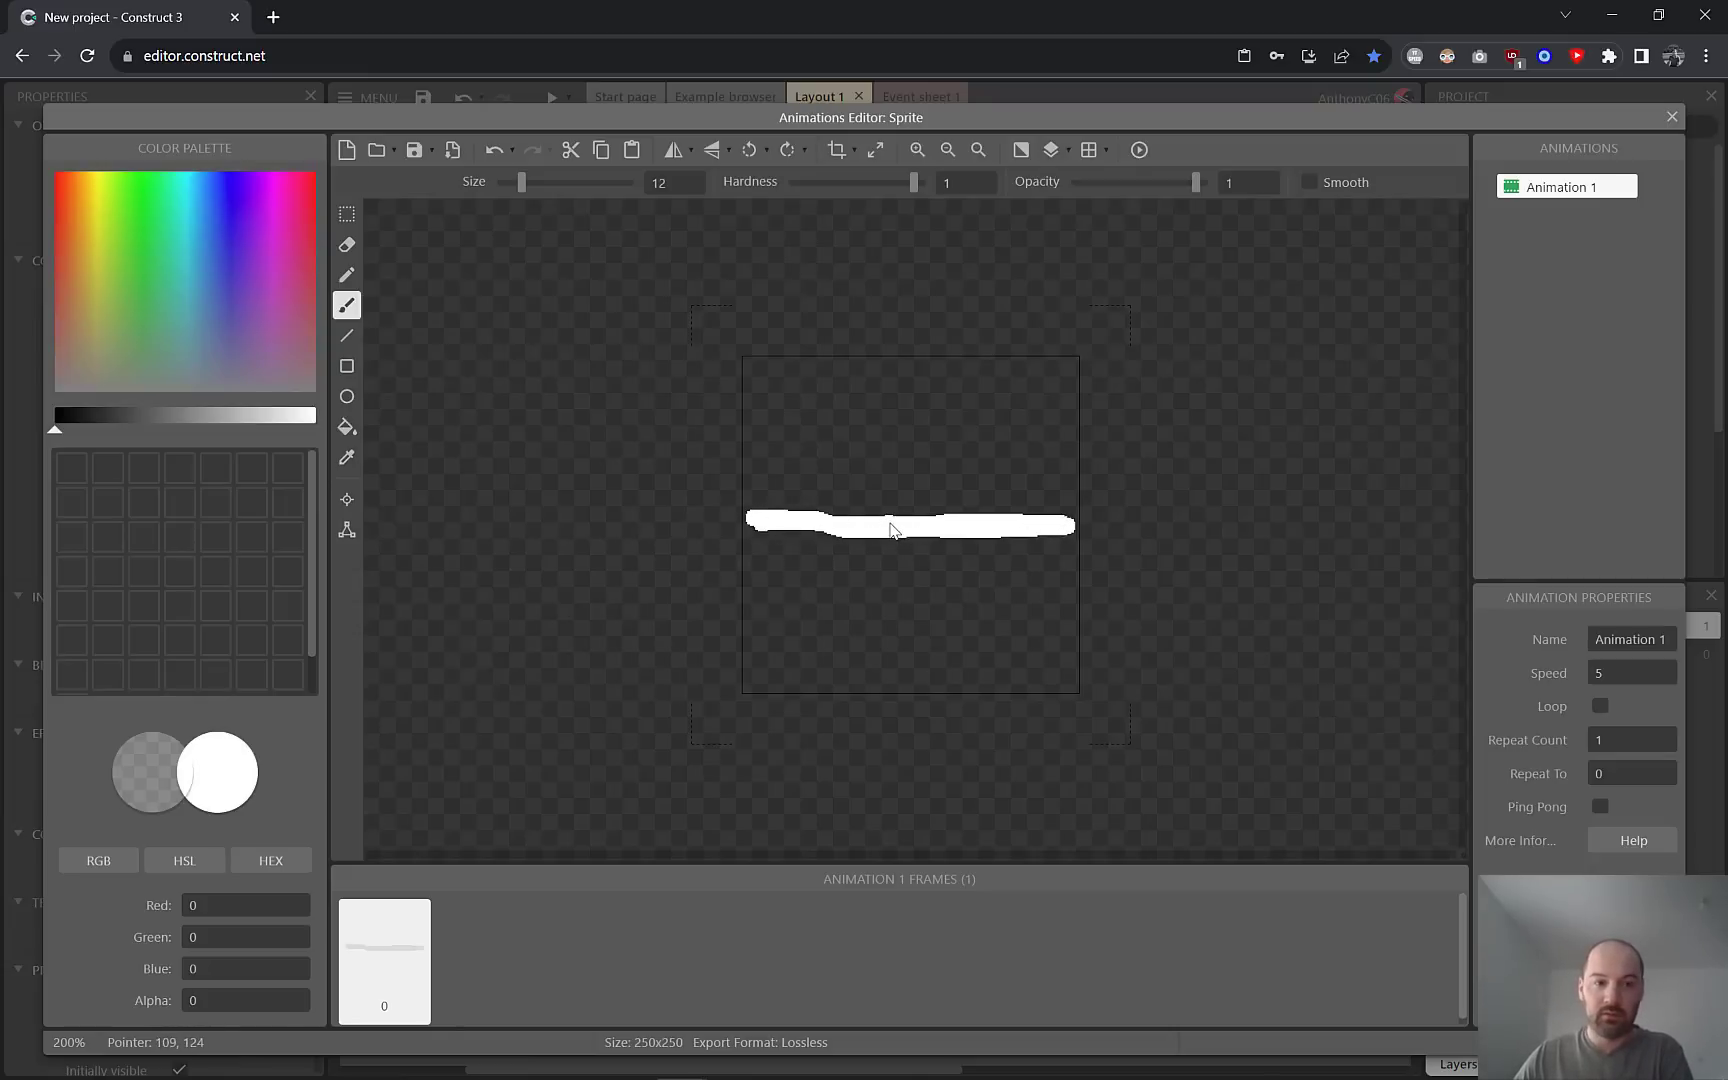
Narrow the sprite's collision polygon to a horizontal band around the painted line, with its upper-left point at about 1, 85.
left_click(347, 531)
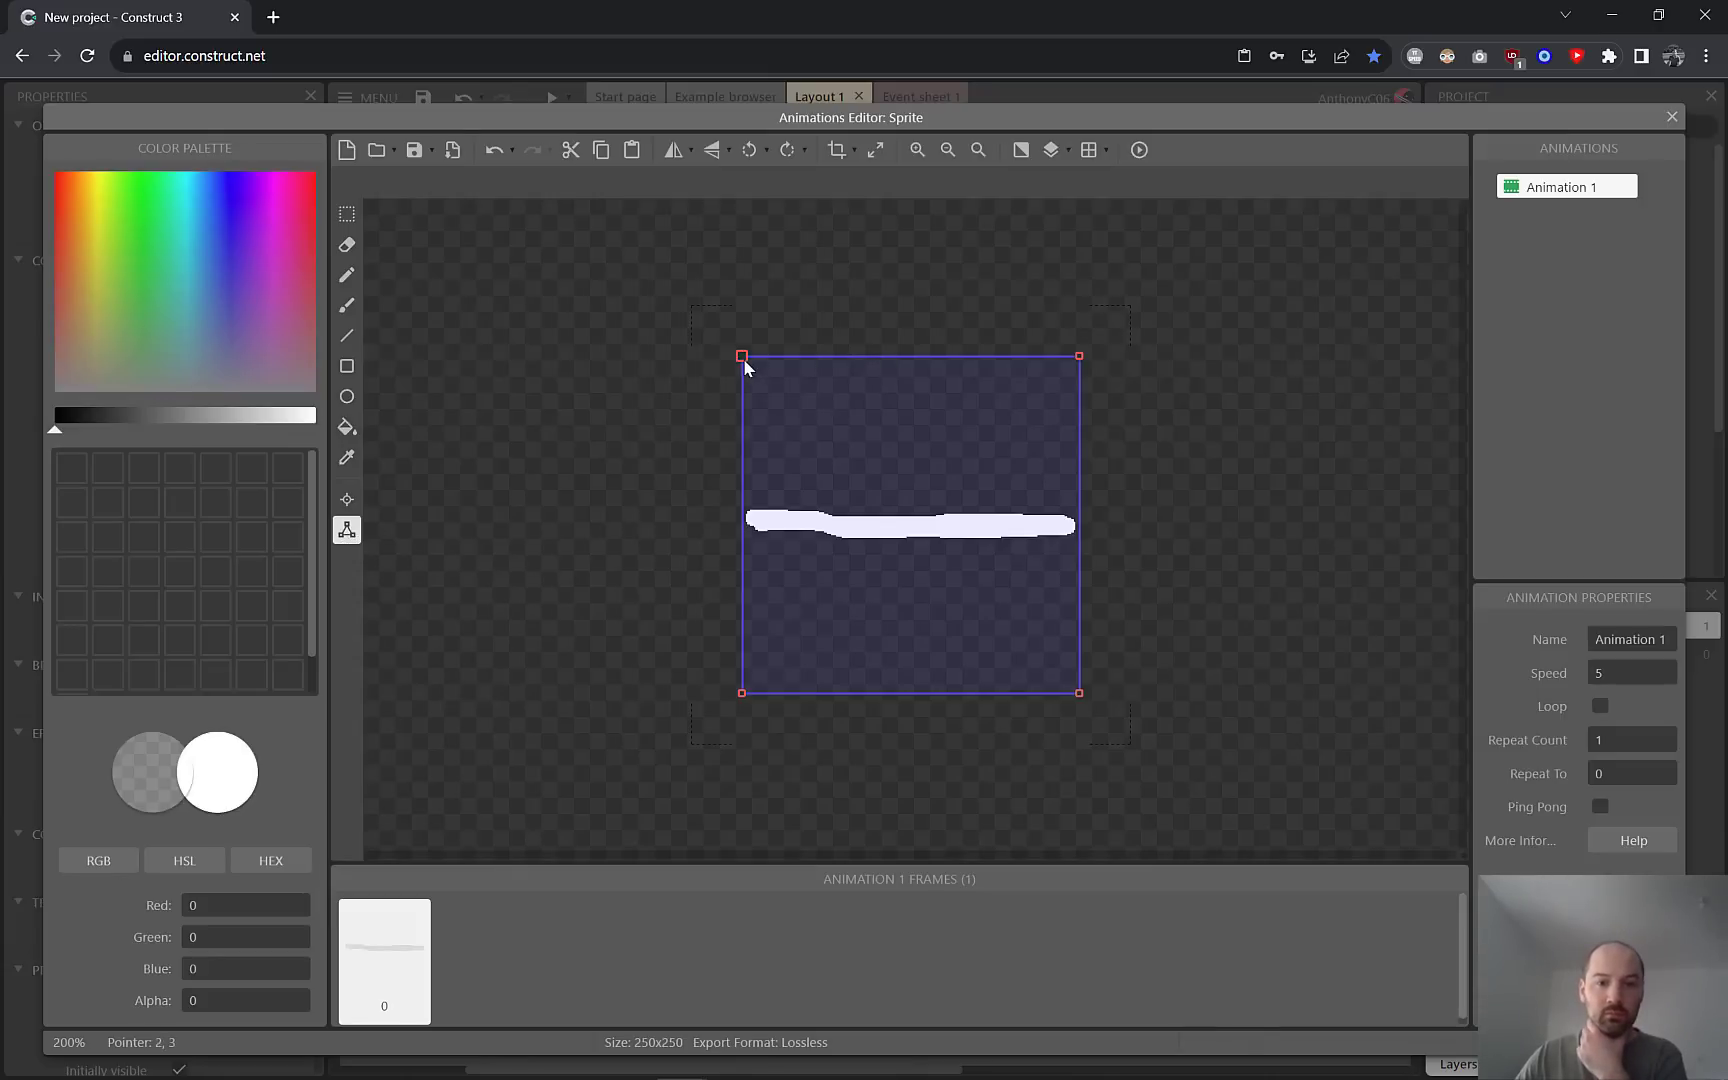
left_click_drag(743, 358, 744, 470)
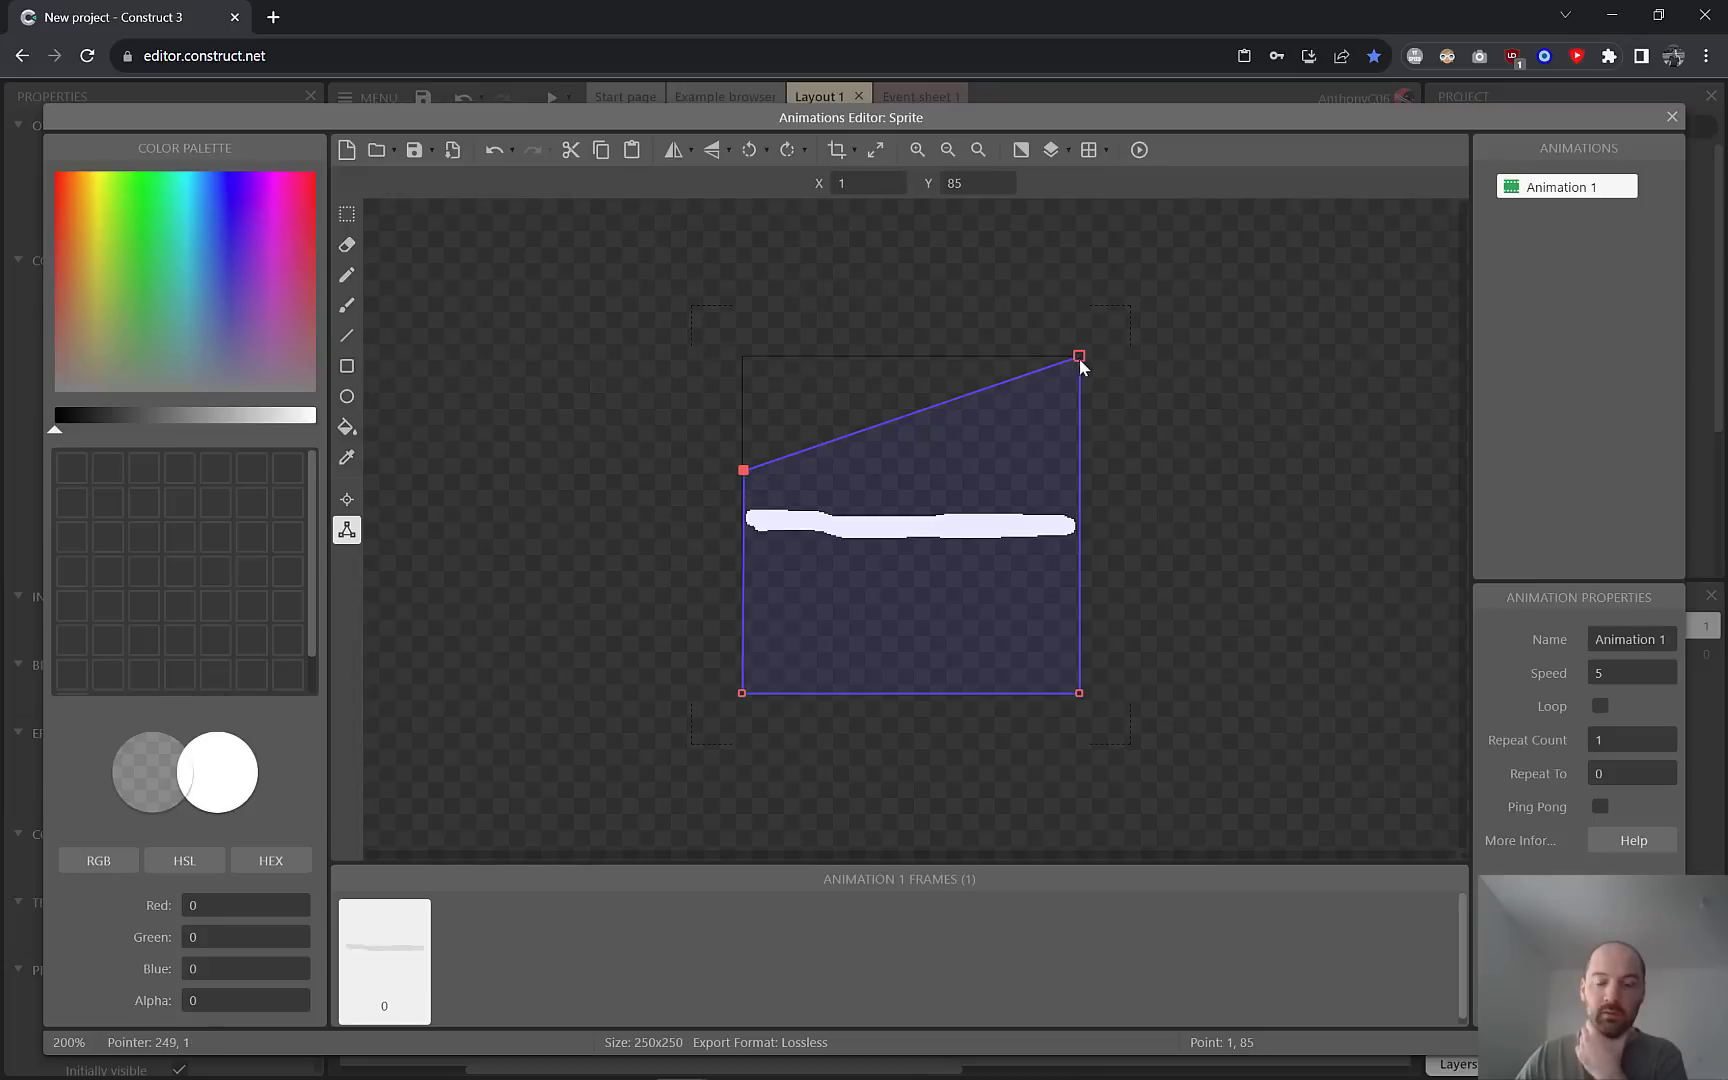
left_click_drag(1079, 357, 1078, 481)
left_click_drag(1079, 693, 1076, 575)
left_click_drag(742, 692, 743, 579)
left_click(1672, 117)
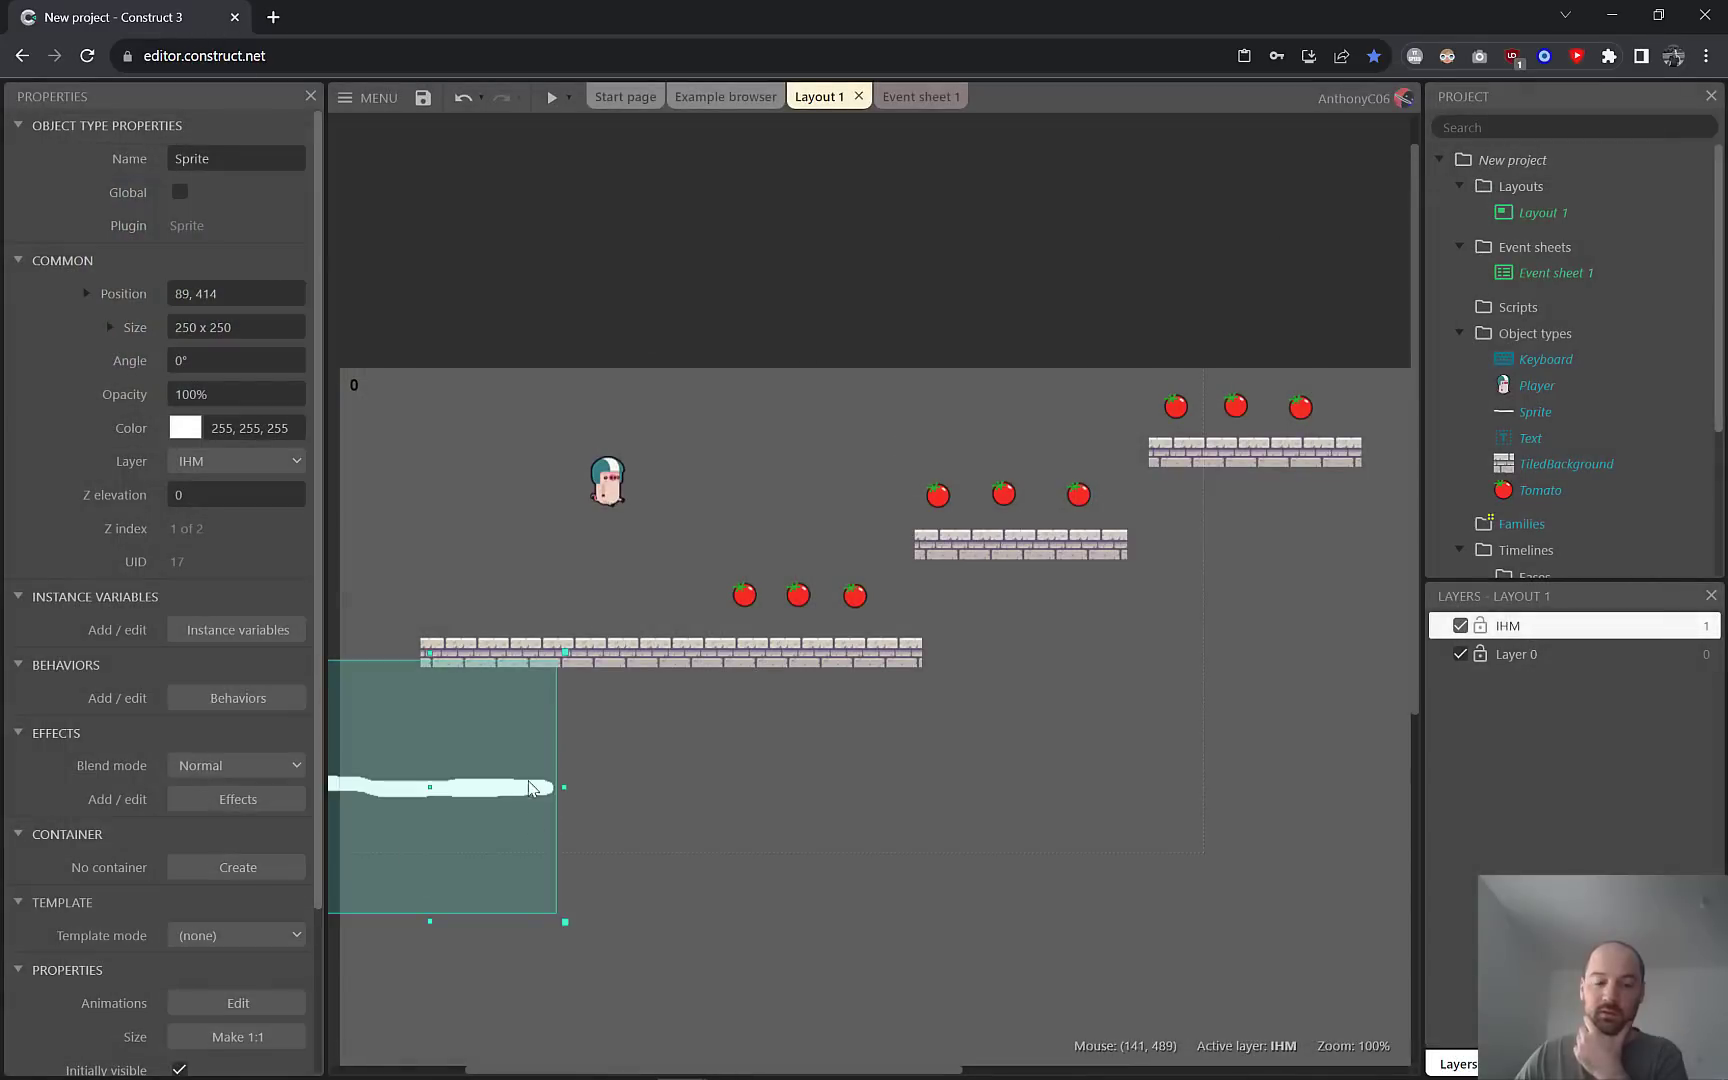
Stretch the line sprite beyond both sides of the layout to about 1939 x 111 and move it below the platforms to about 829, 759.
scroll(533, 779, "down", 5)
scroll(544, 760, "up", 3)
scroll(617, 697, "down", 5, "ctrl")
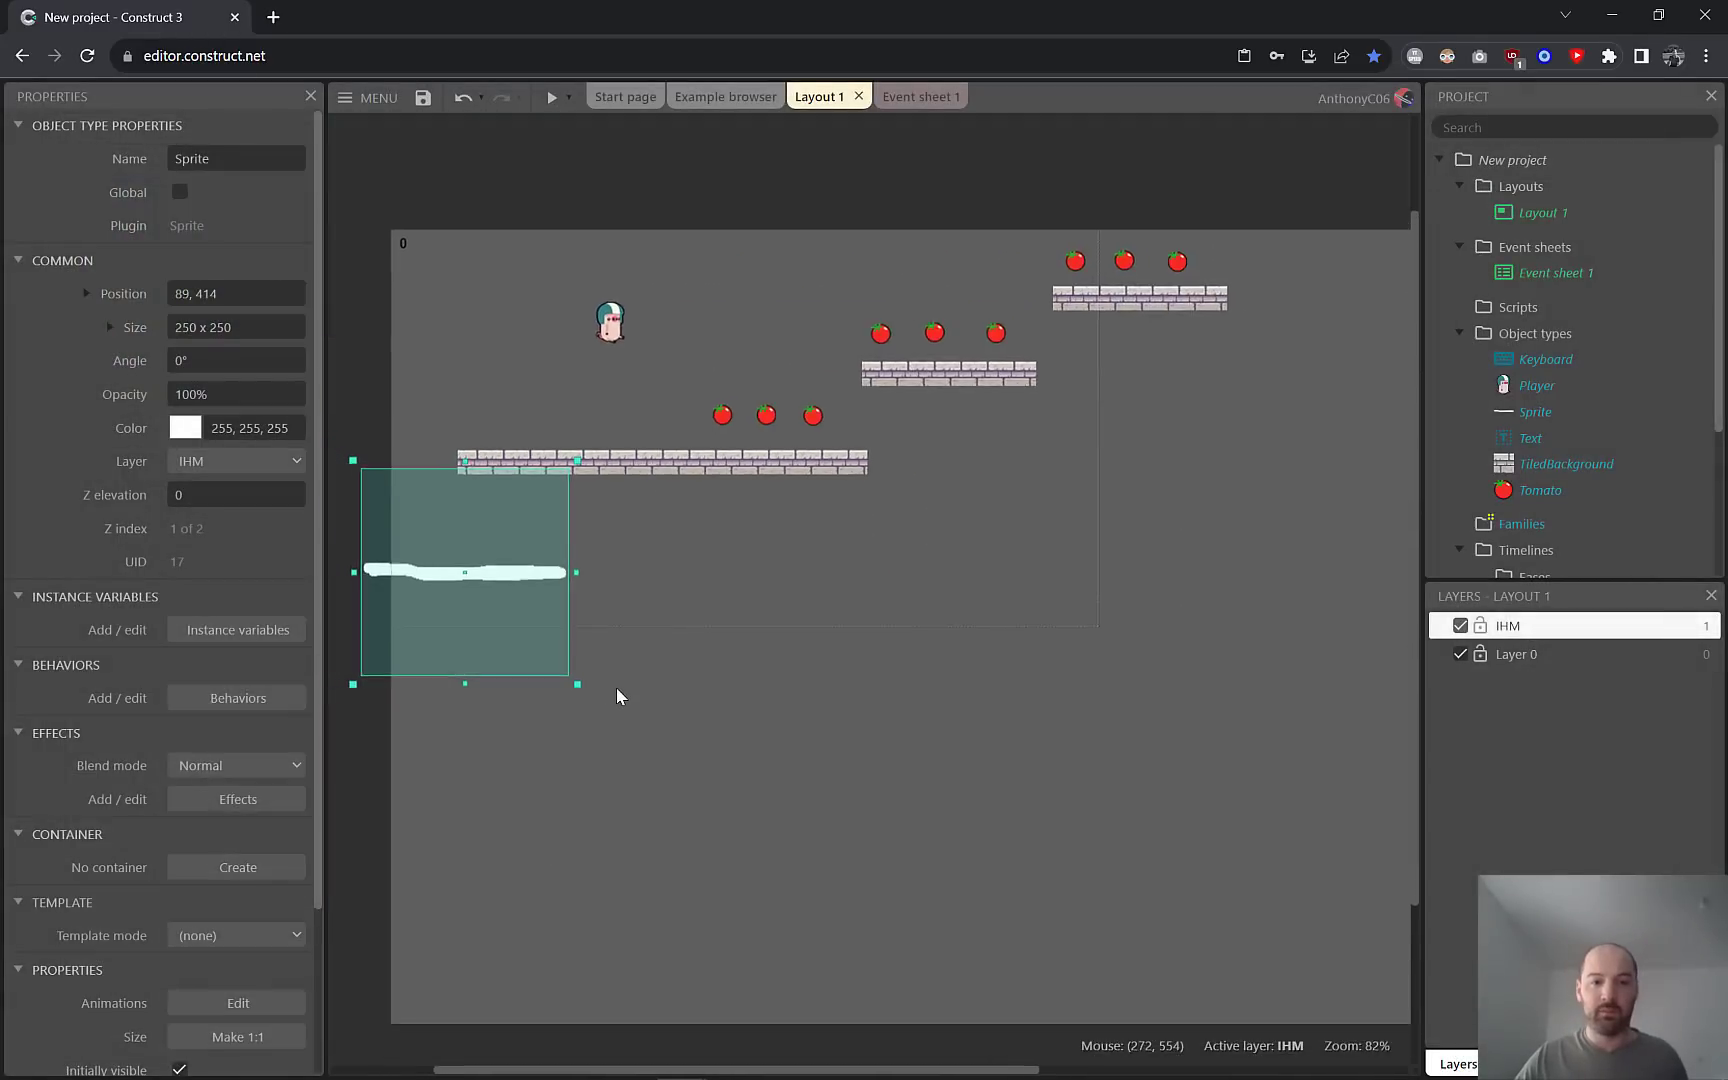
left_click_drag(598, 471, 1354, 552)
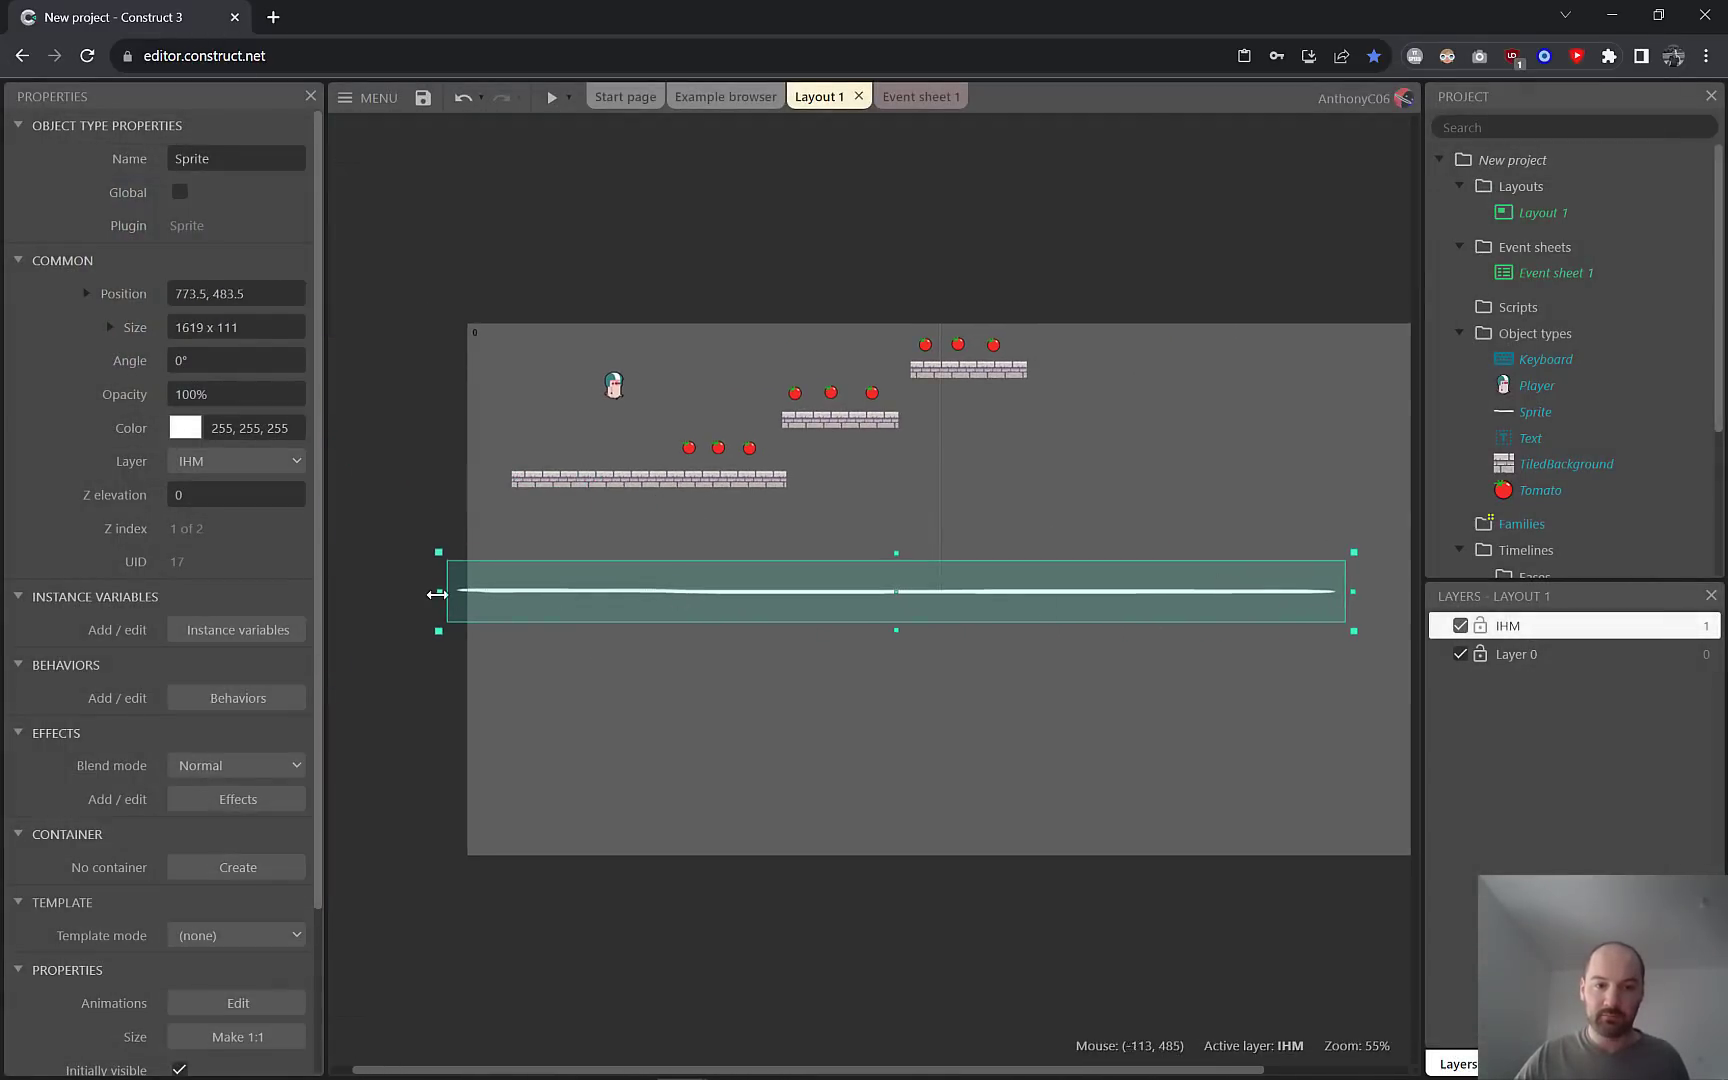
left_click_drag(437, 594, 376, 592)
middle_click_drag(1214, 695, 1098, 685)
left_click(1195, 589)
left_click_drag(1238, 592, 1402, 592)
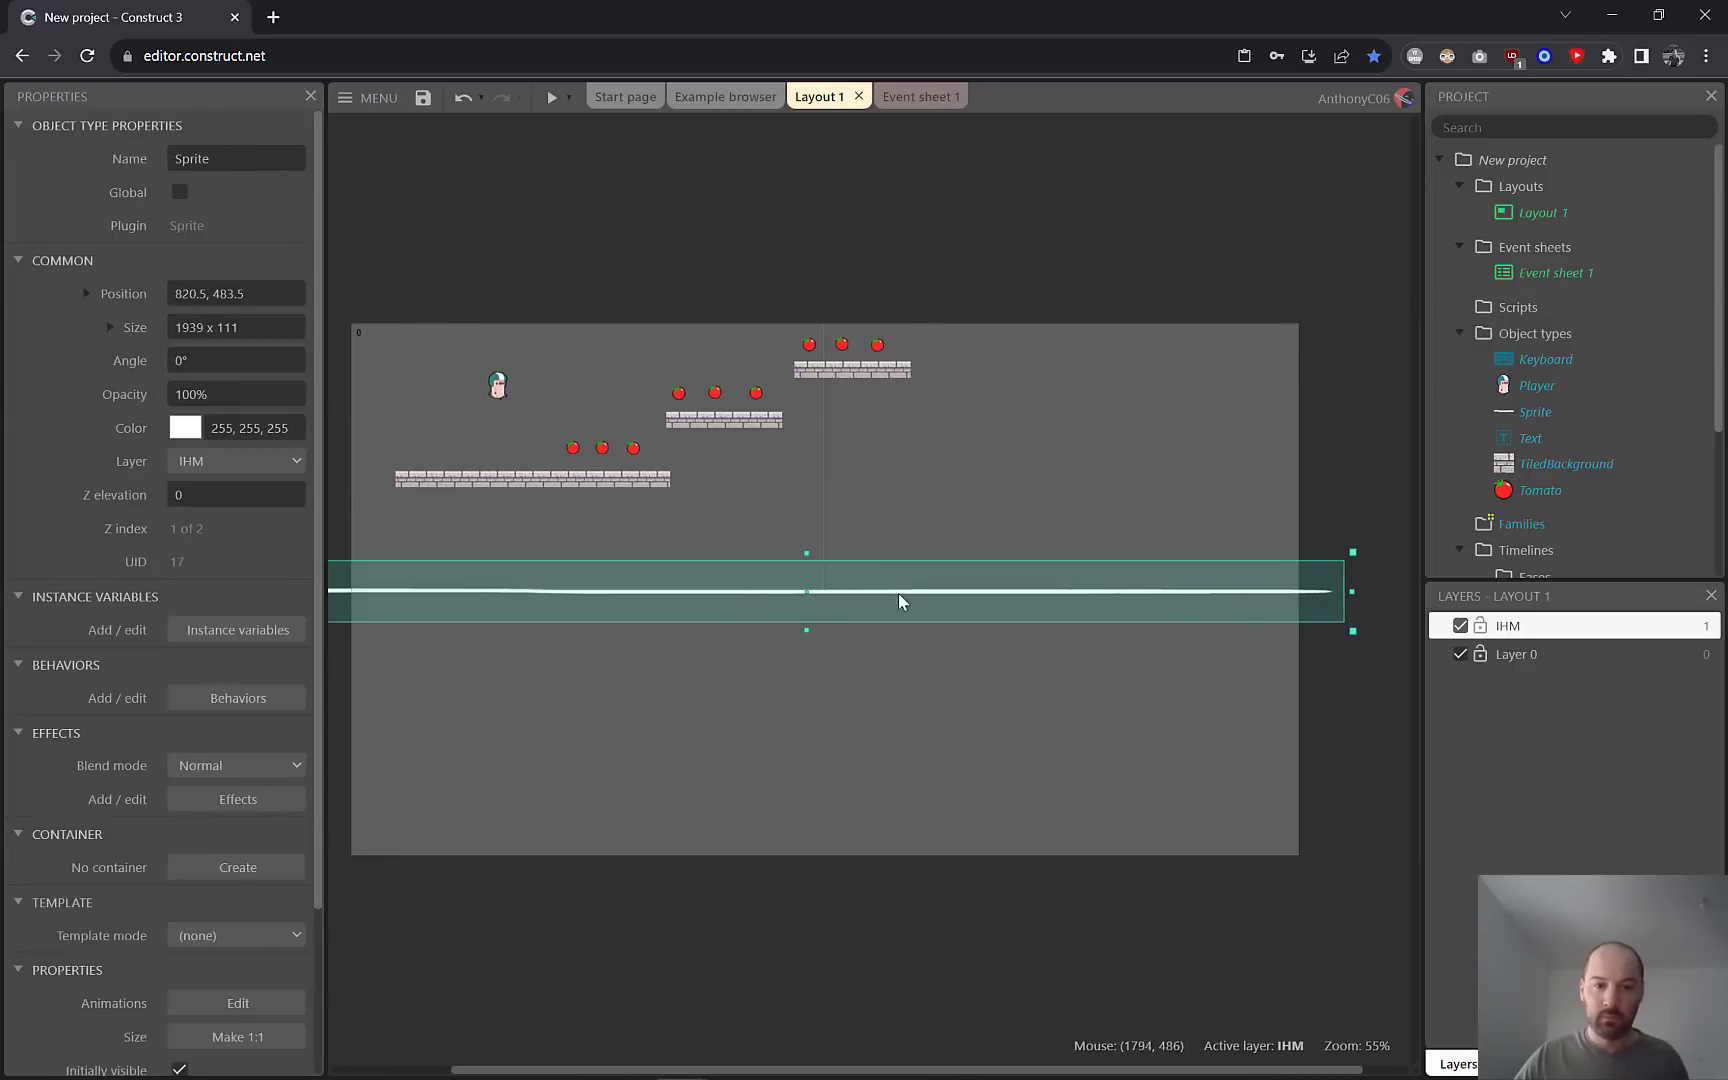
left_click_drag(950, 621, 947, 770)
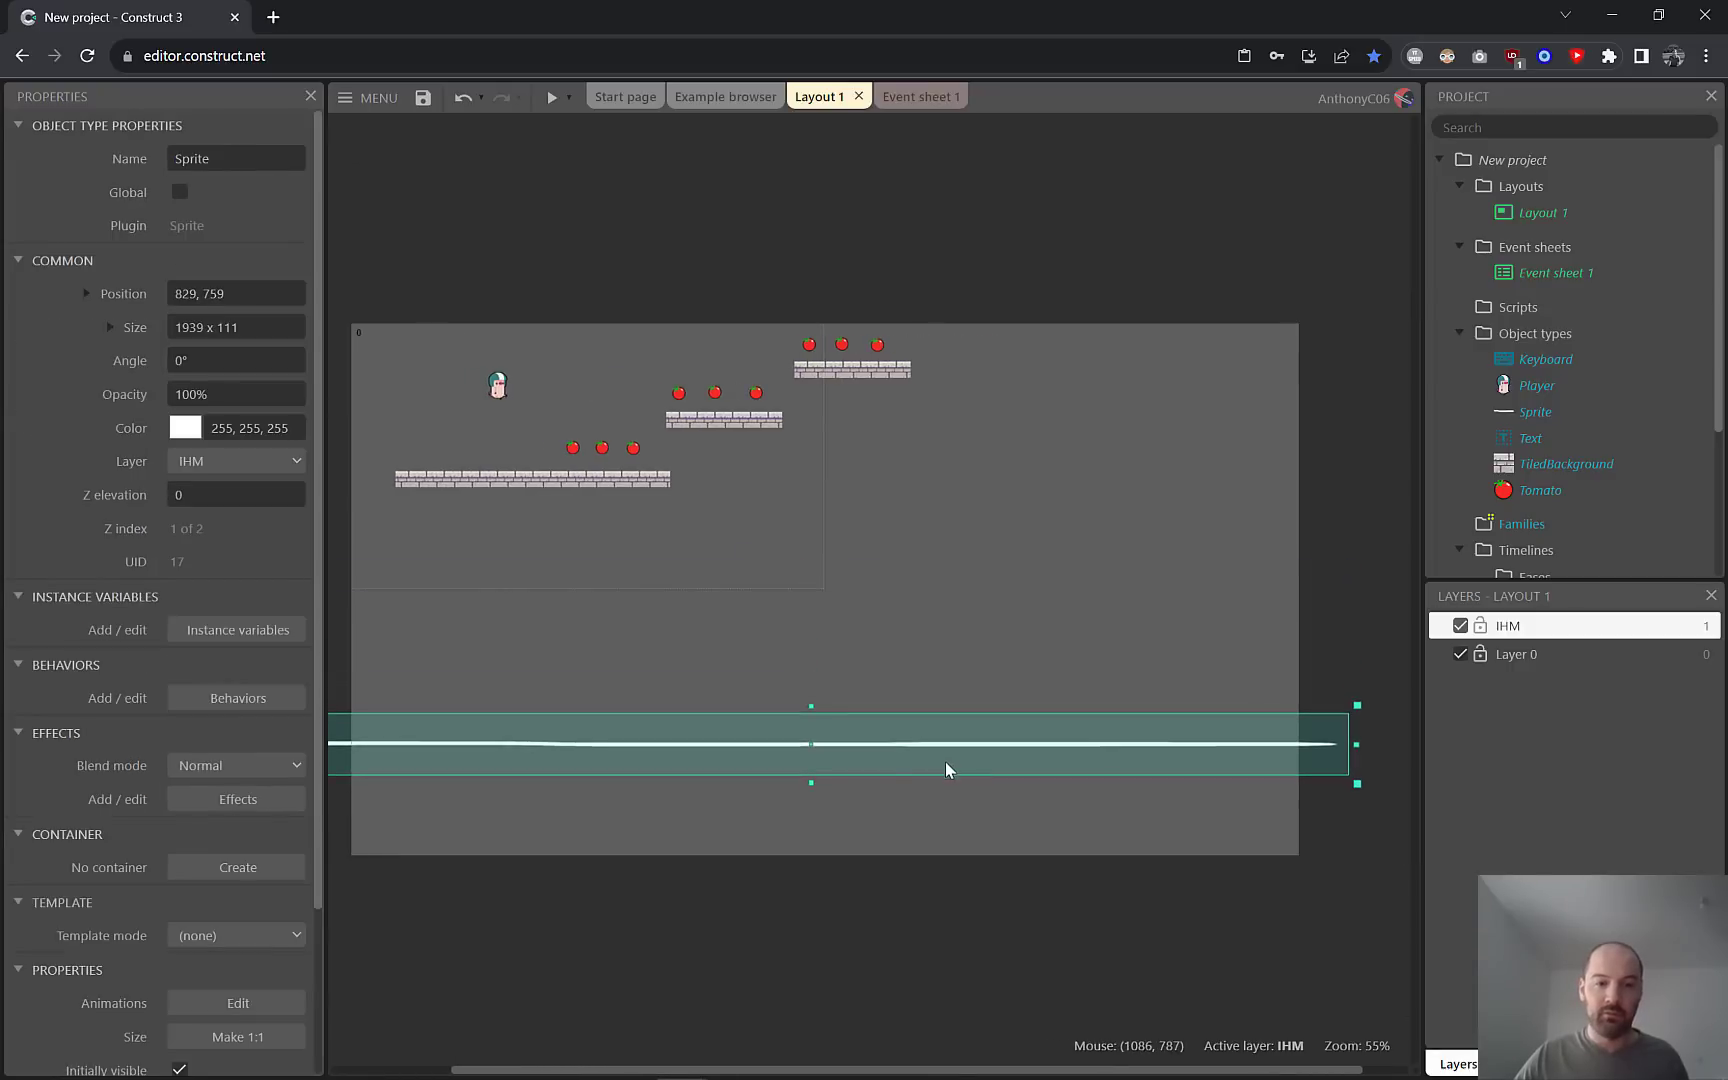
Set the line sprite's opacity to 0%.
middle_click_drag(691, 874, 910, 845)
left_click(761, 743)
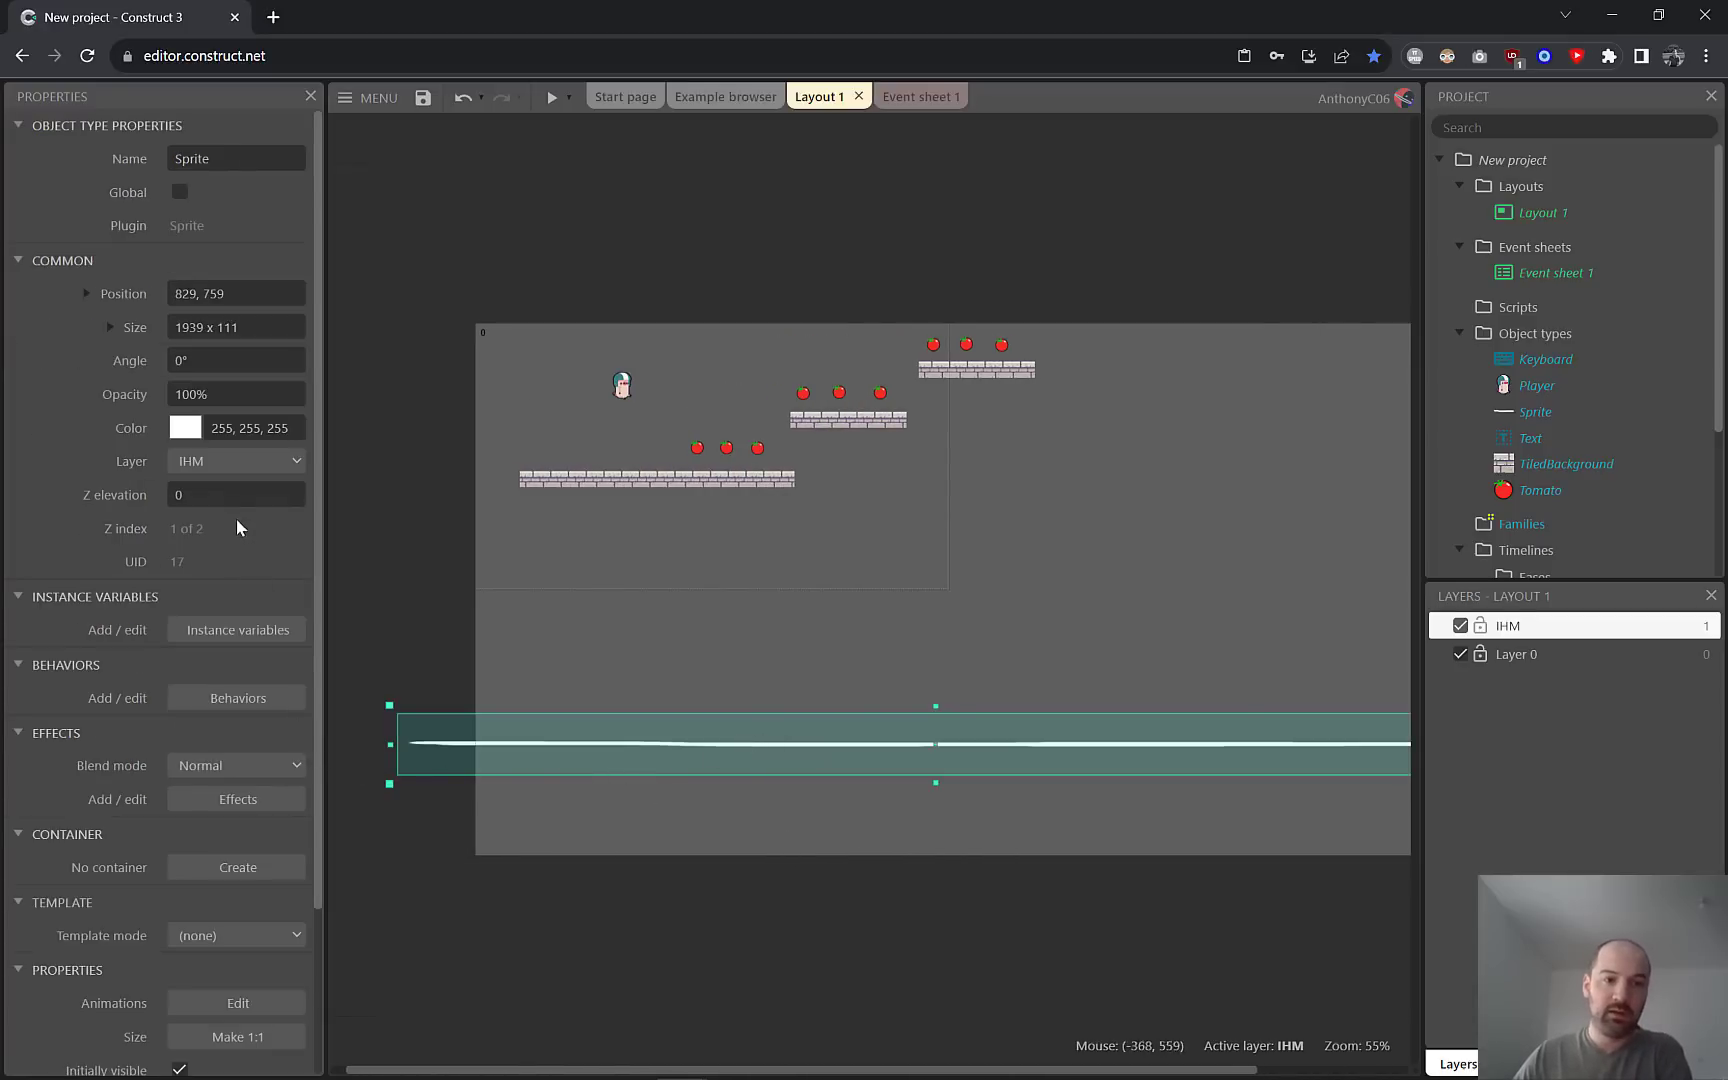
left_click(227, 398)
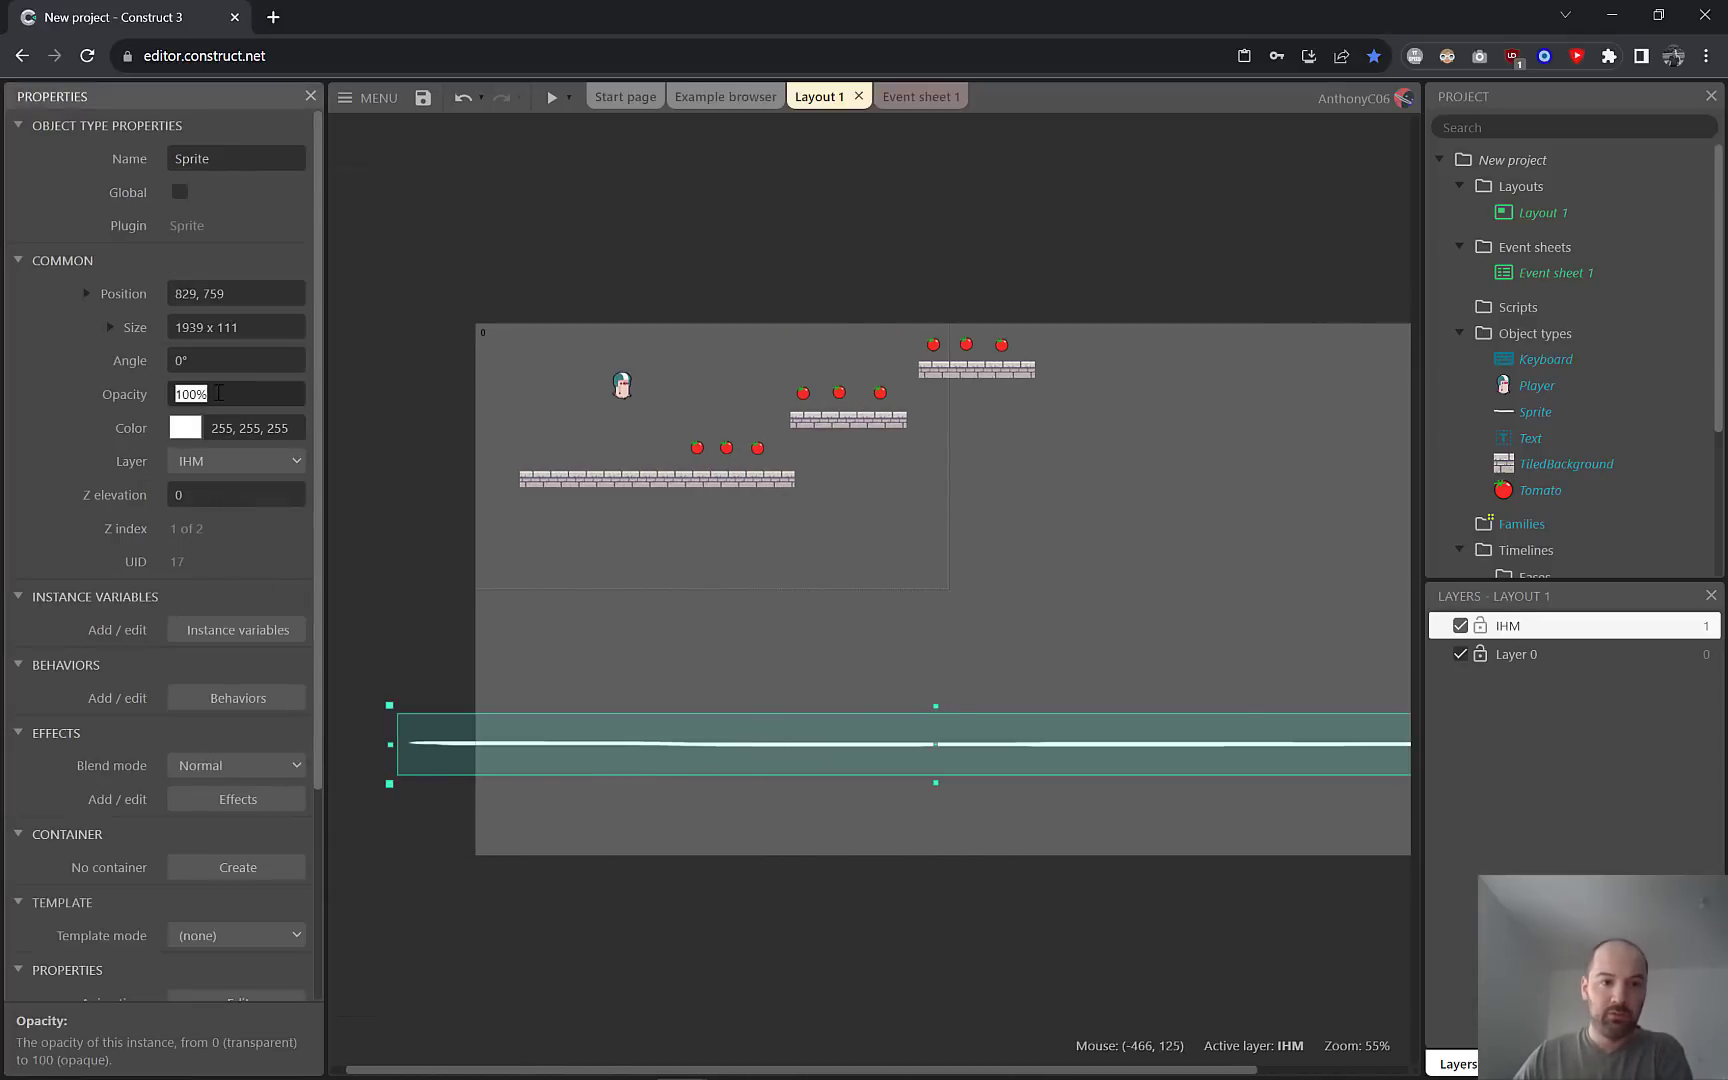
type("0")
key("Tab")
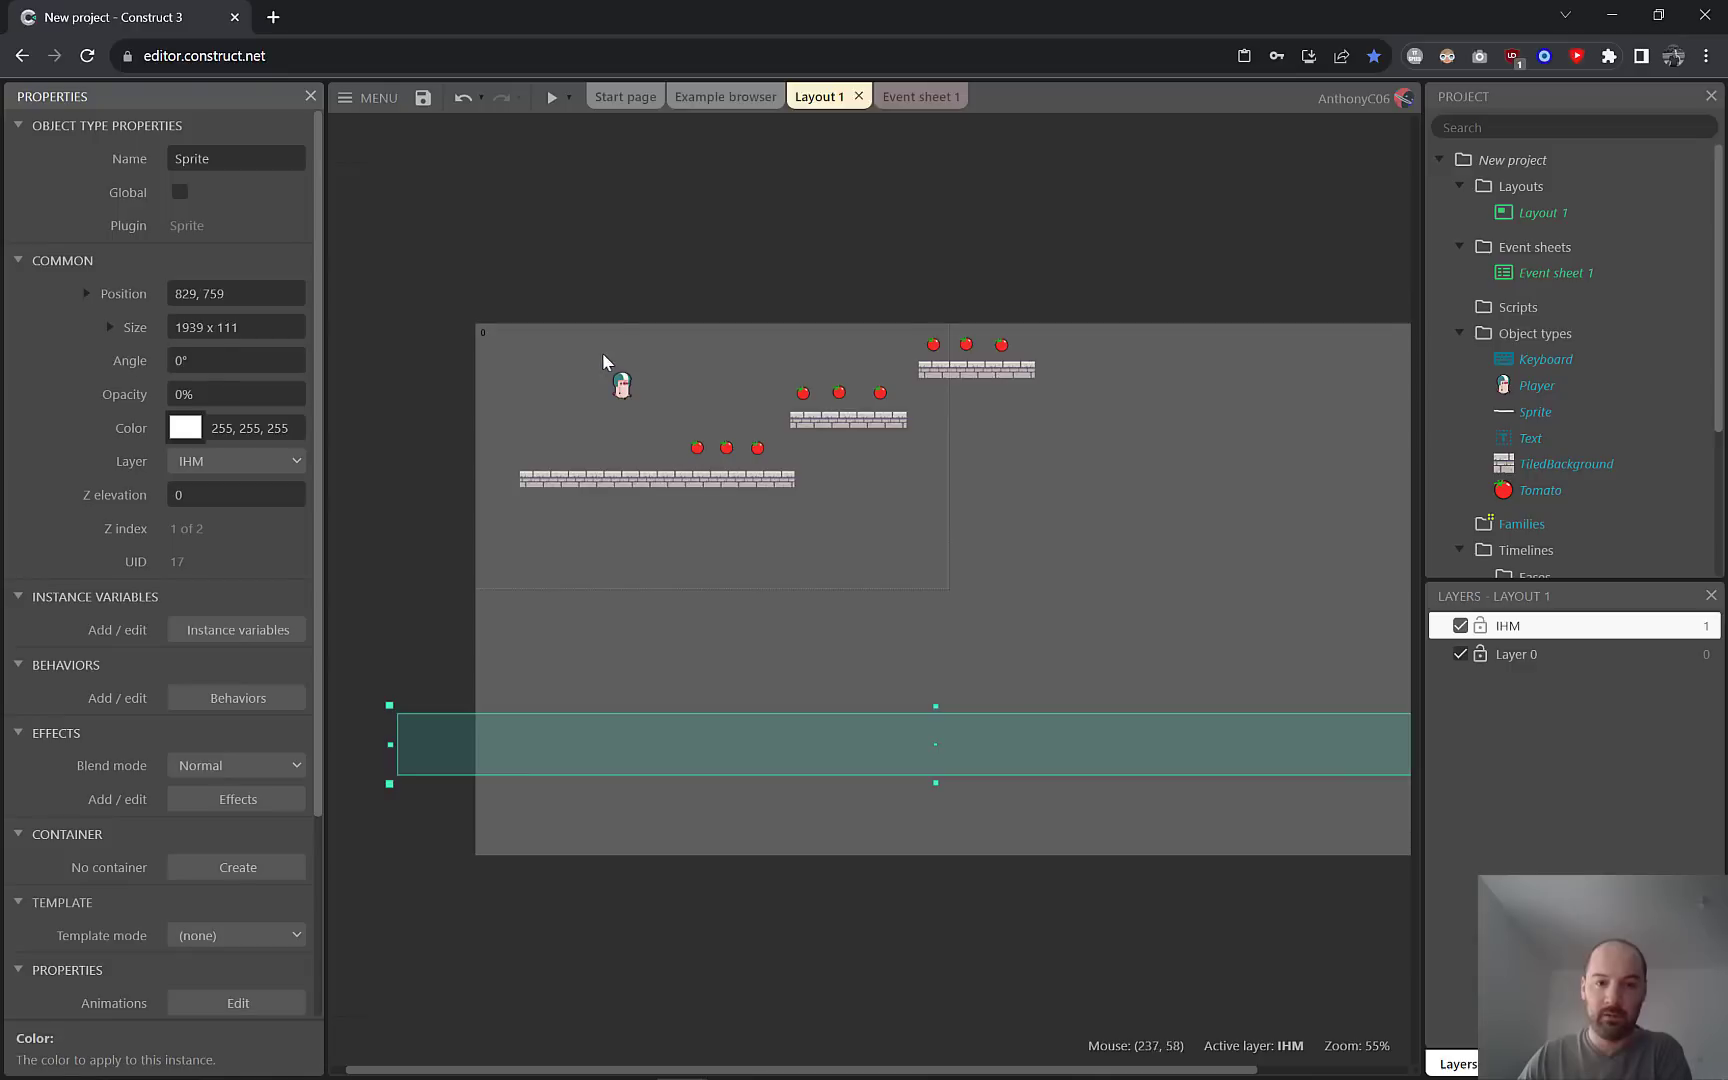
Add an event to Event sheet 1 with the Sprite condition On collision with another object, choosing Player.
left_click(912, 97)
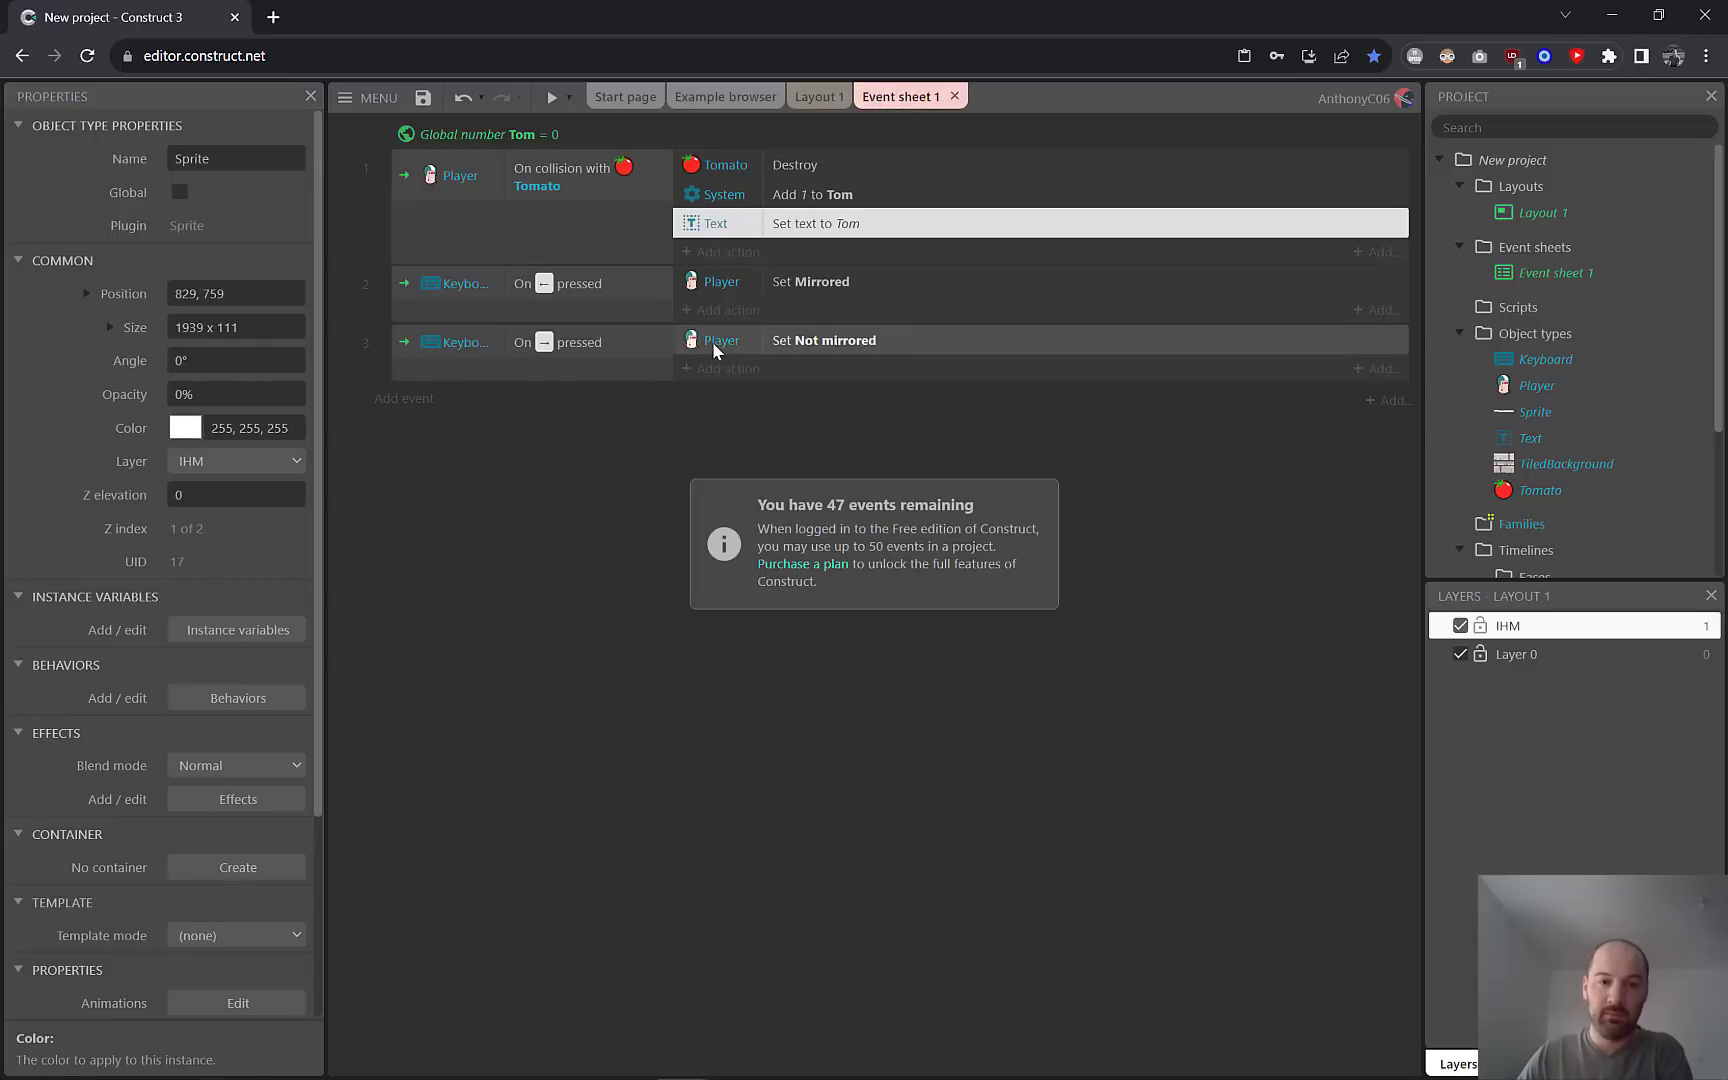
left_click(396, 398)
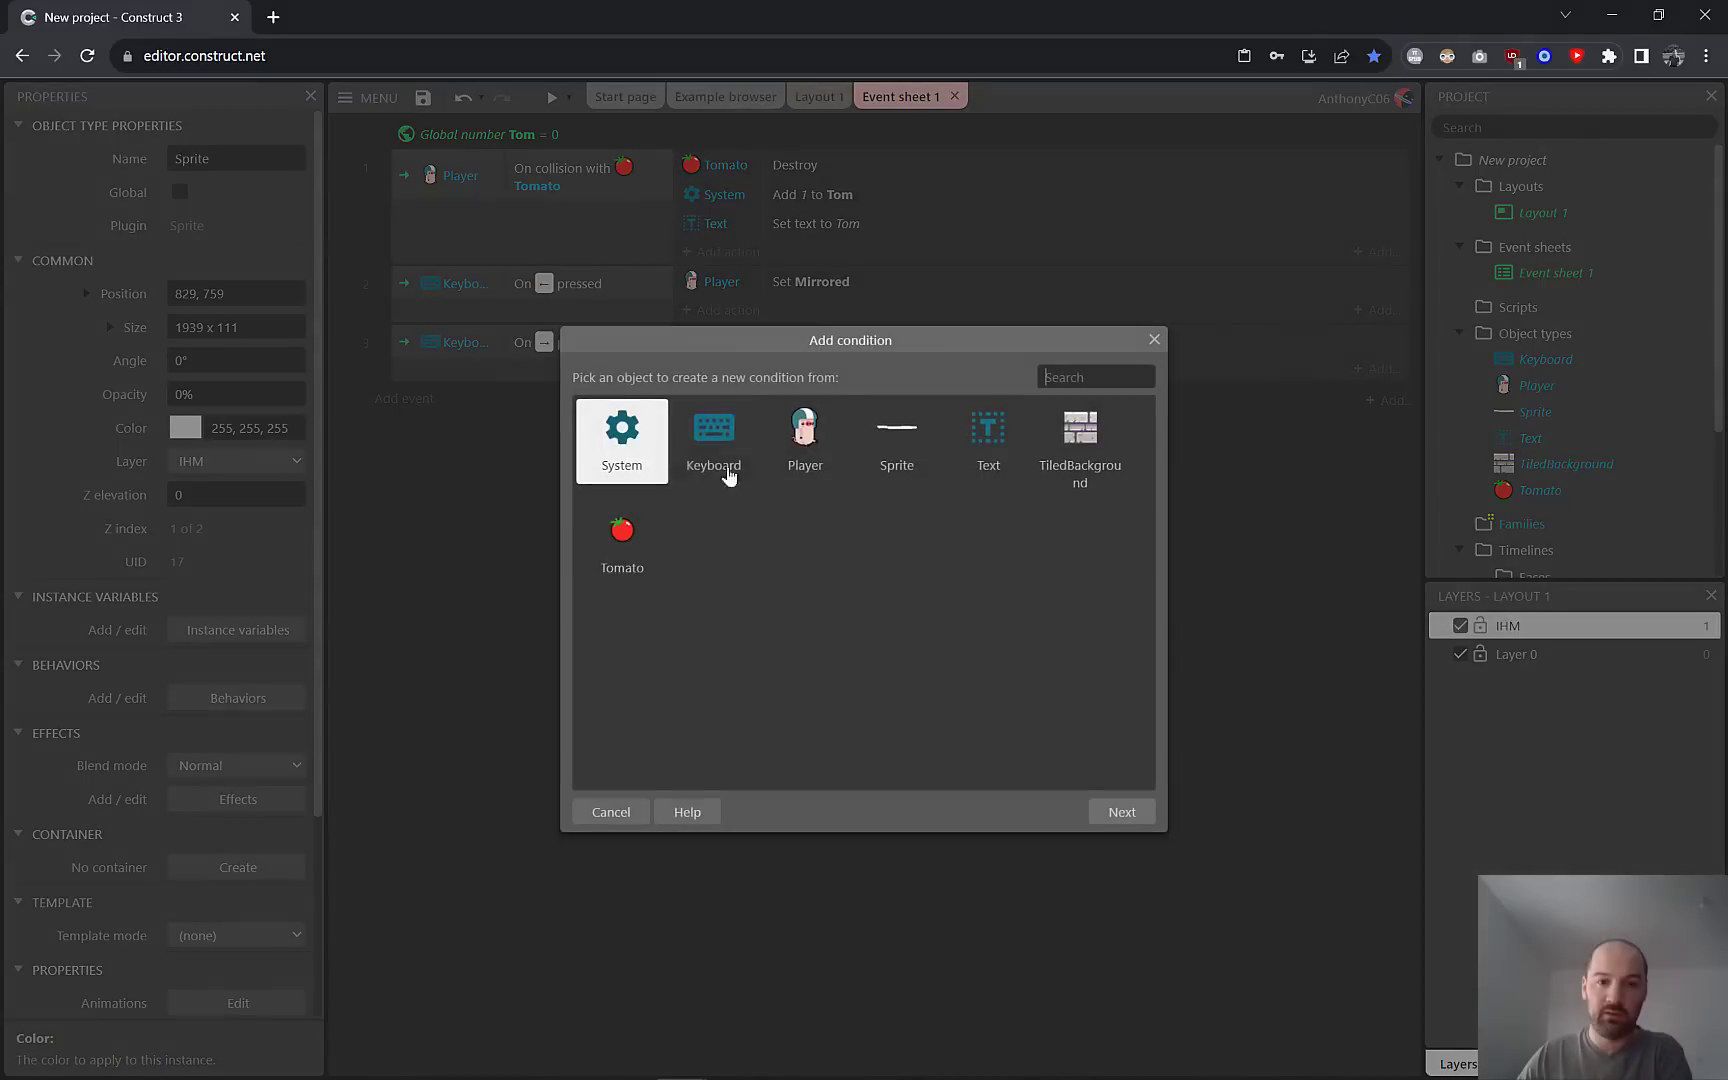
double_click(896, 440)
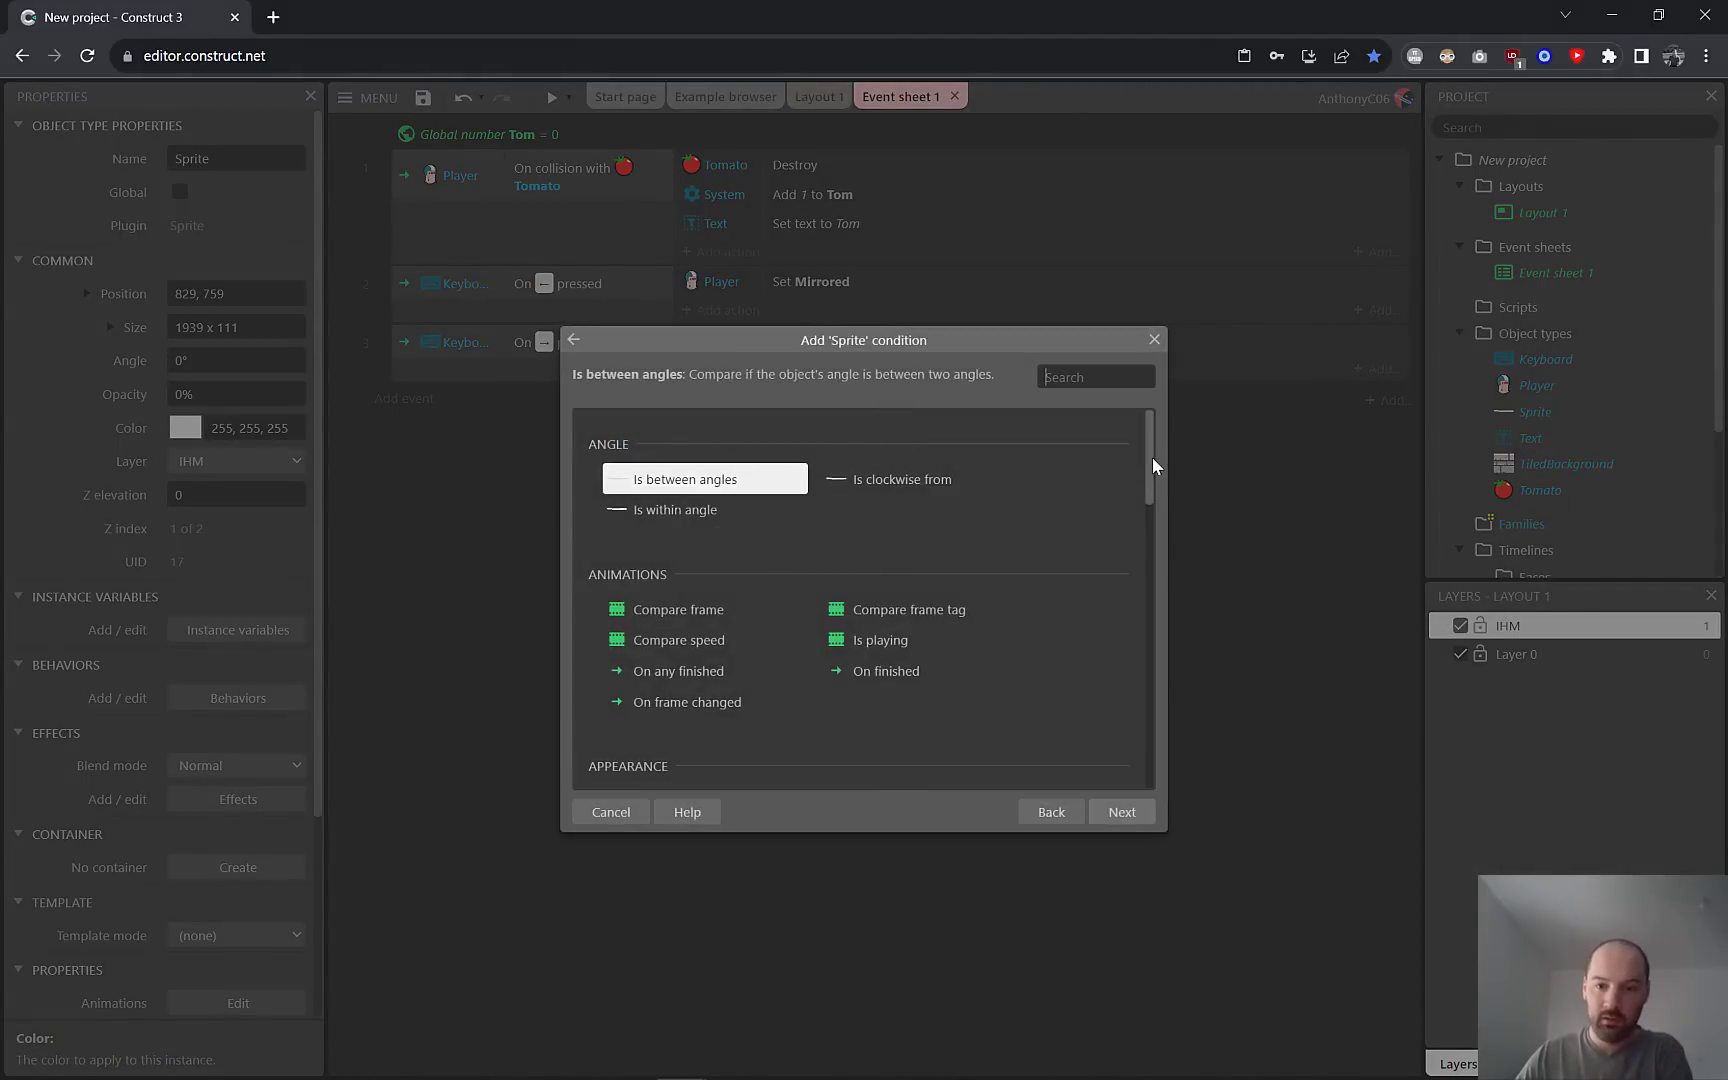
left_click_drag(1152, 458, 941, 545)
double_click(930, 528)
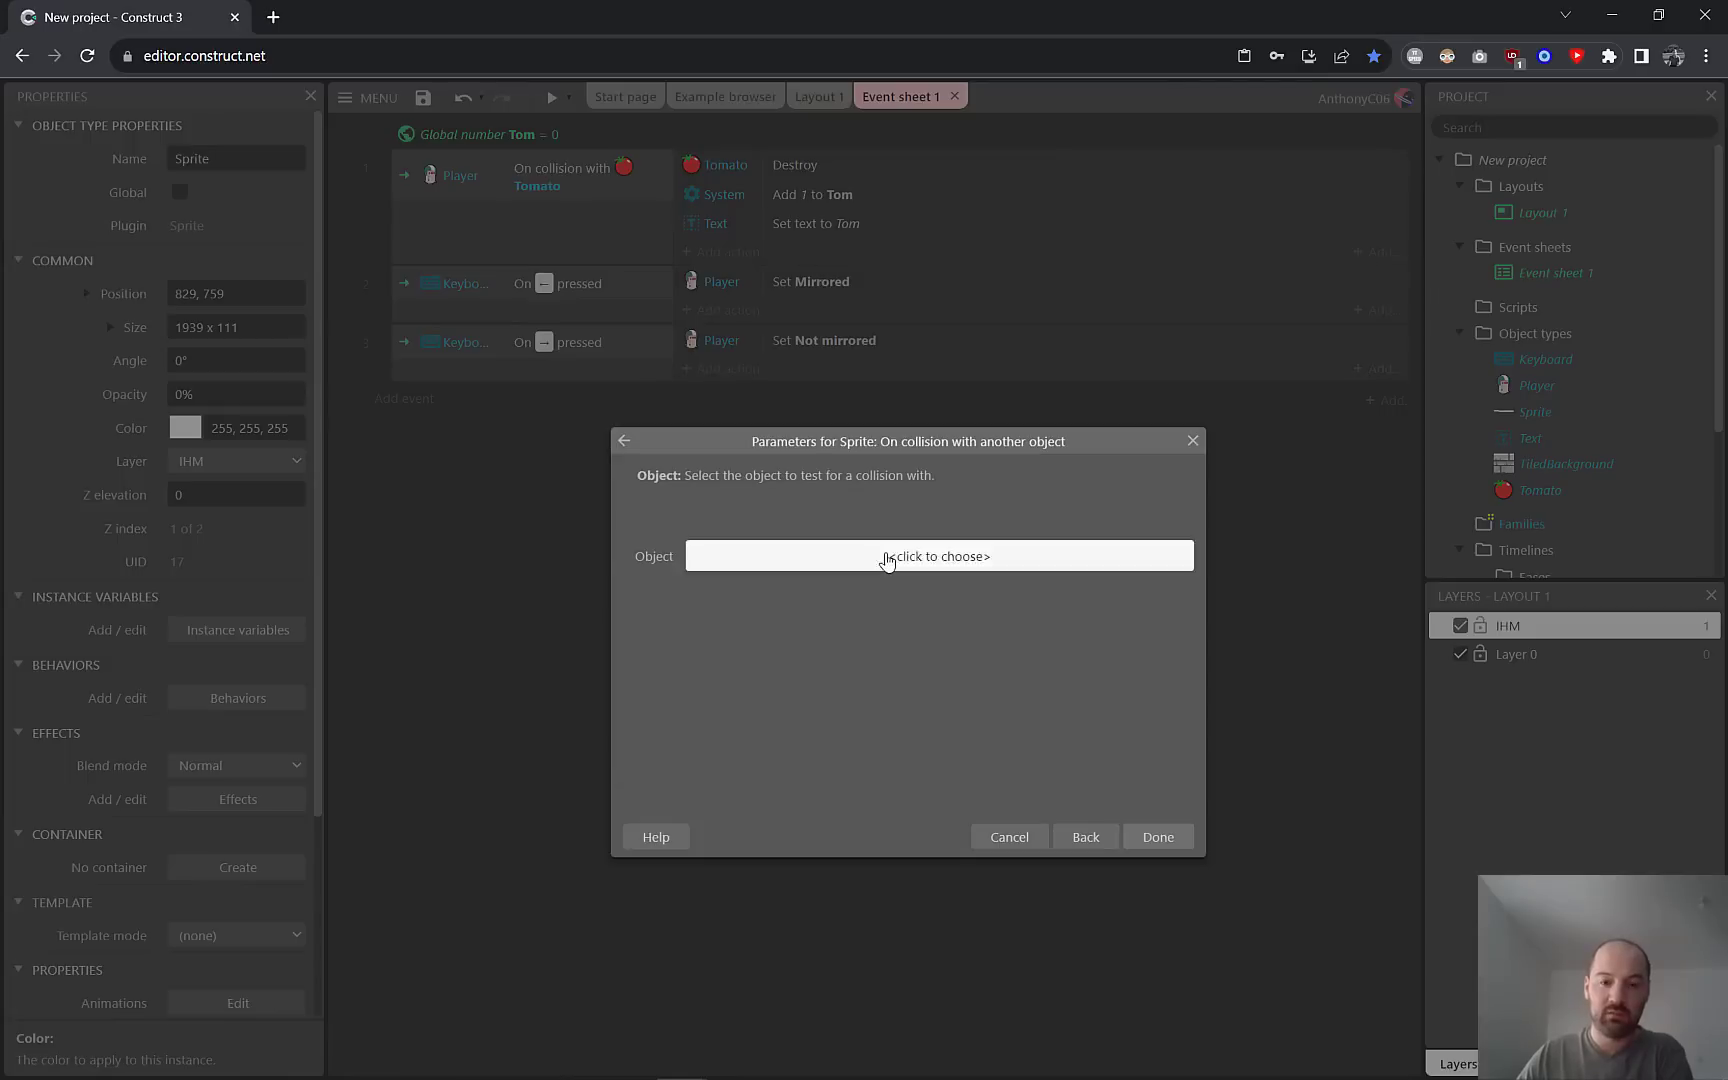
left_click(878, 557)
double_click(707, 482)
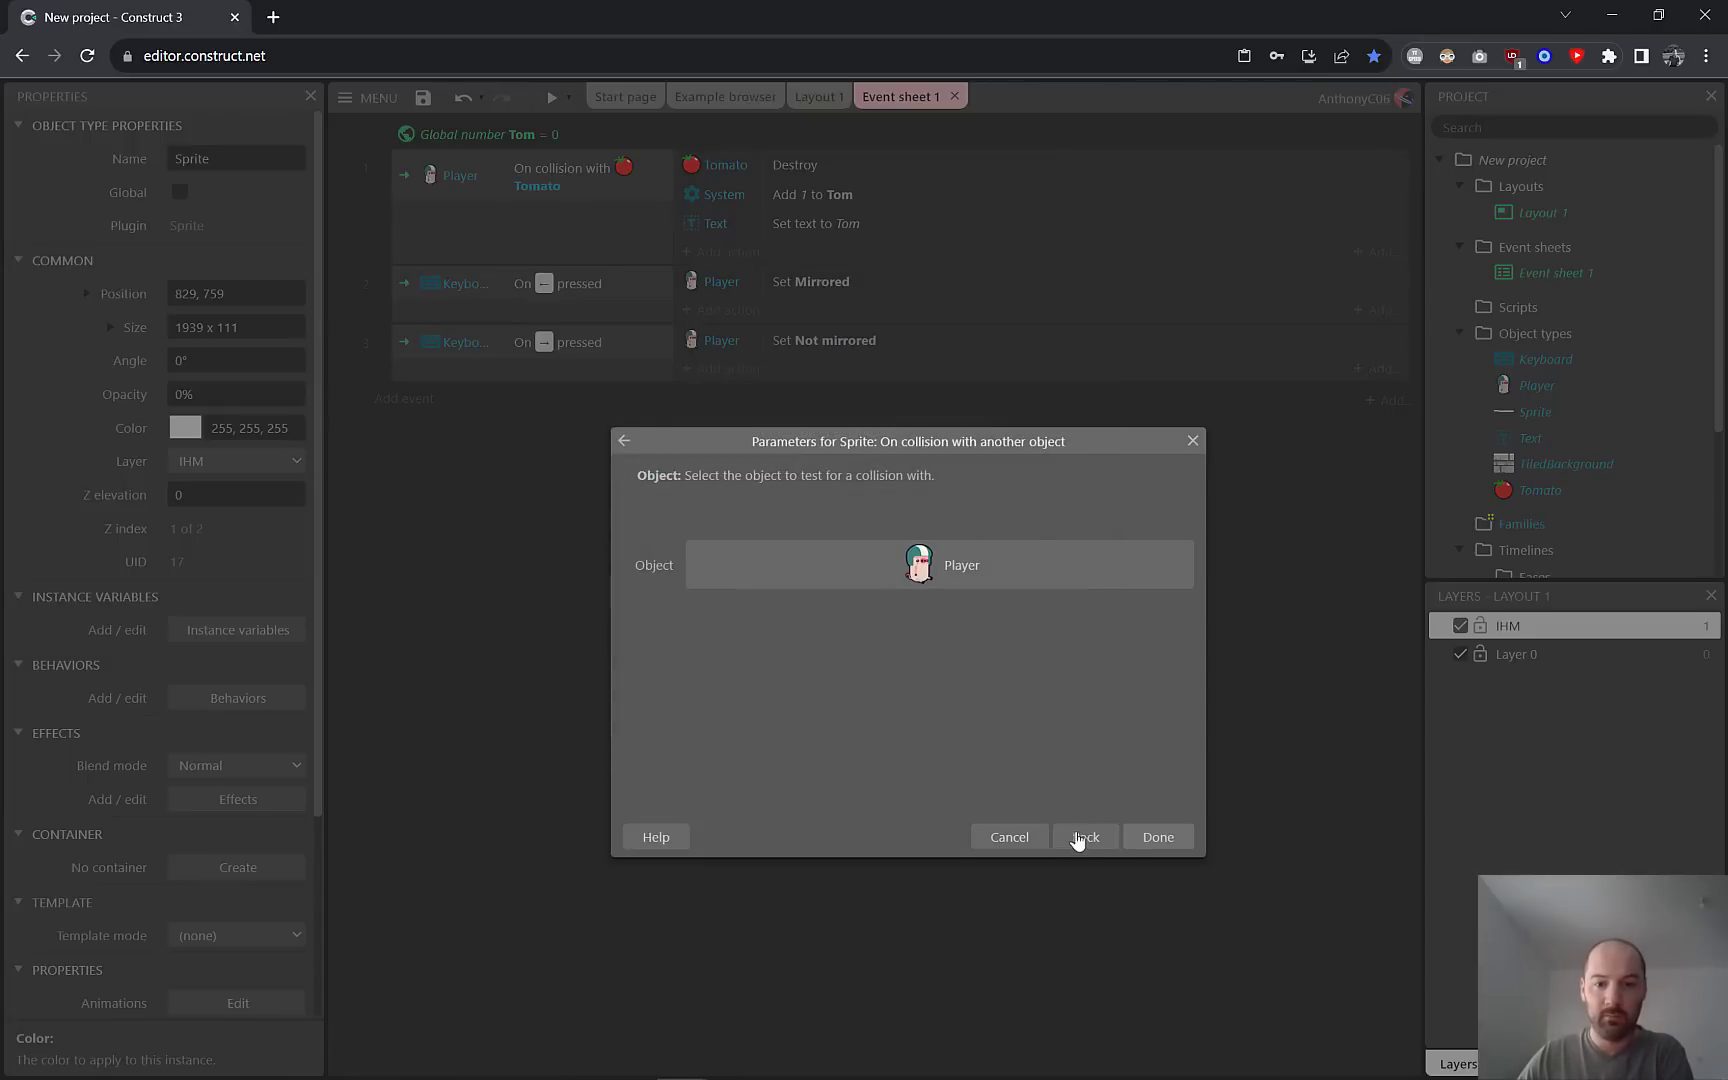
left_click(1158, 836)
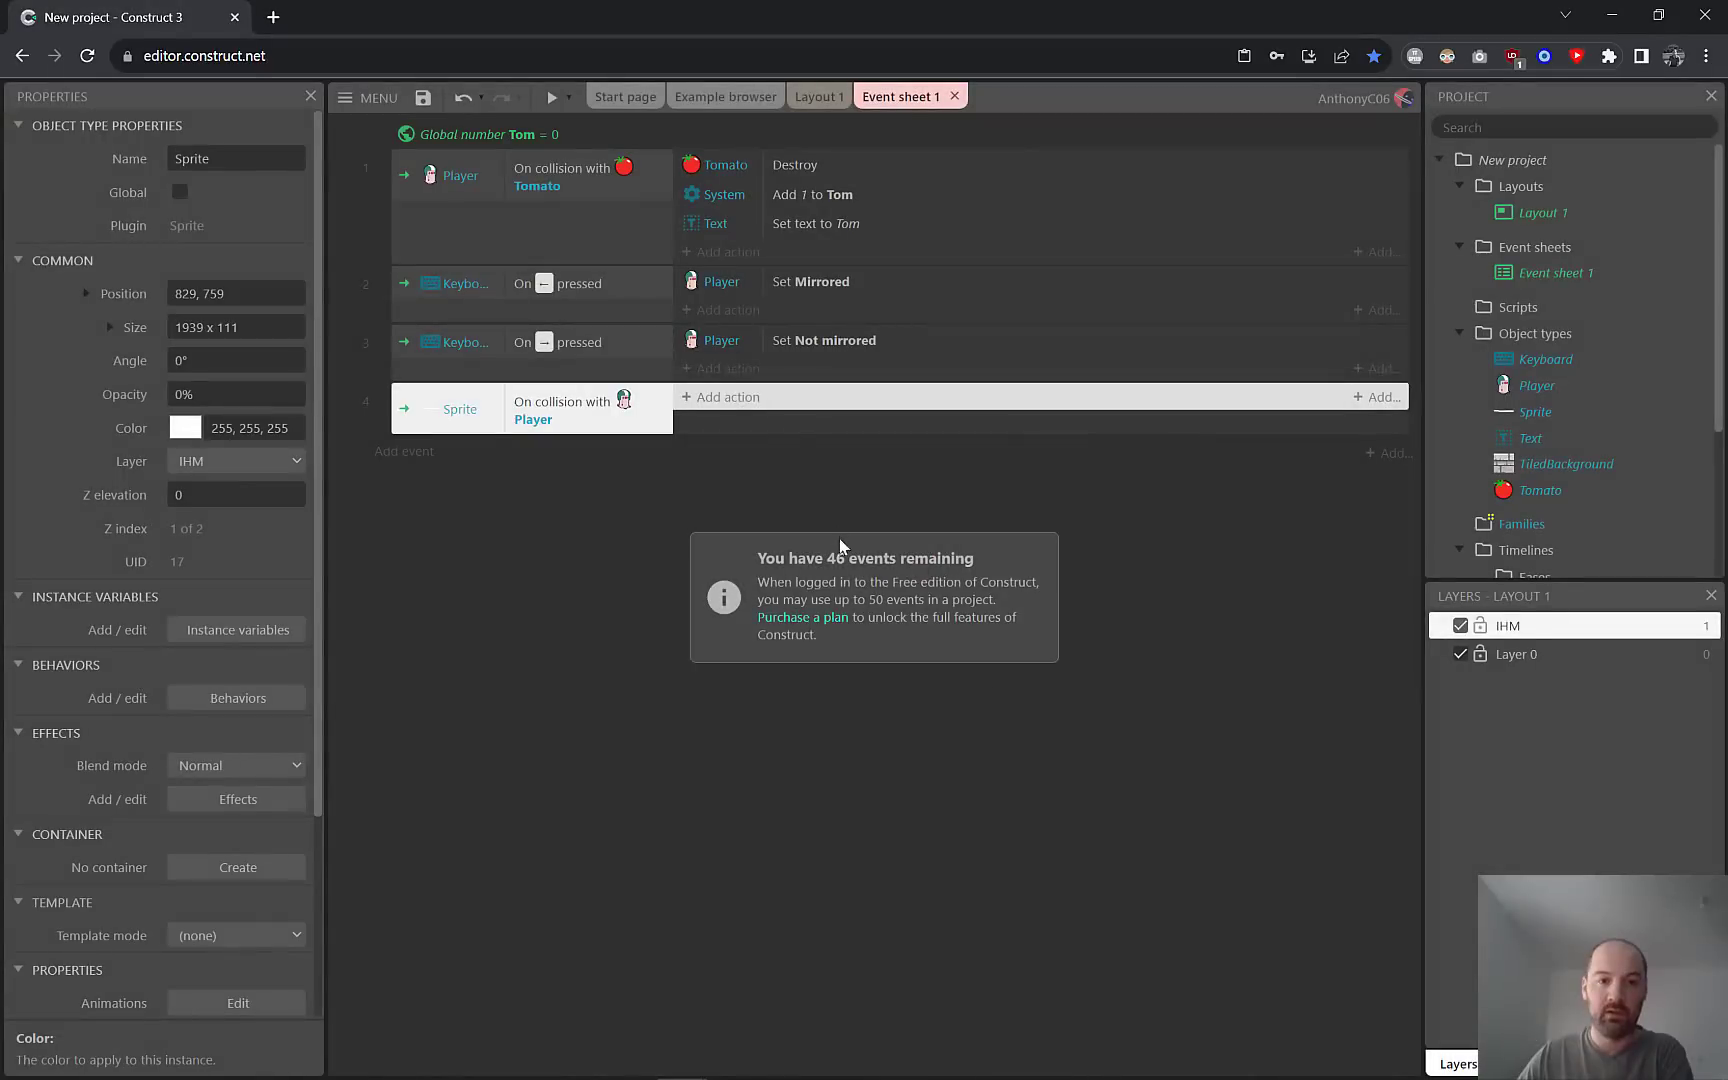
left_click(737, 398)
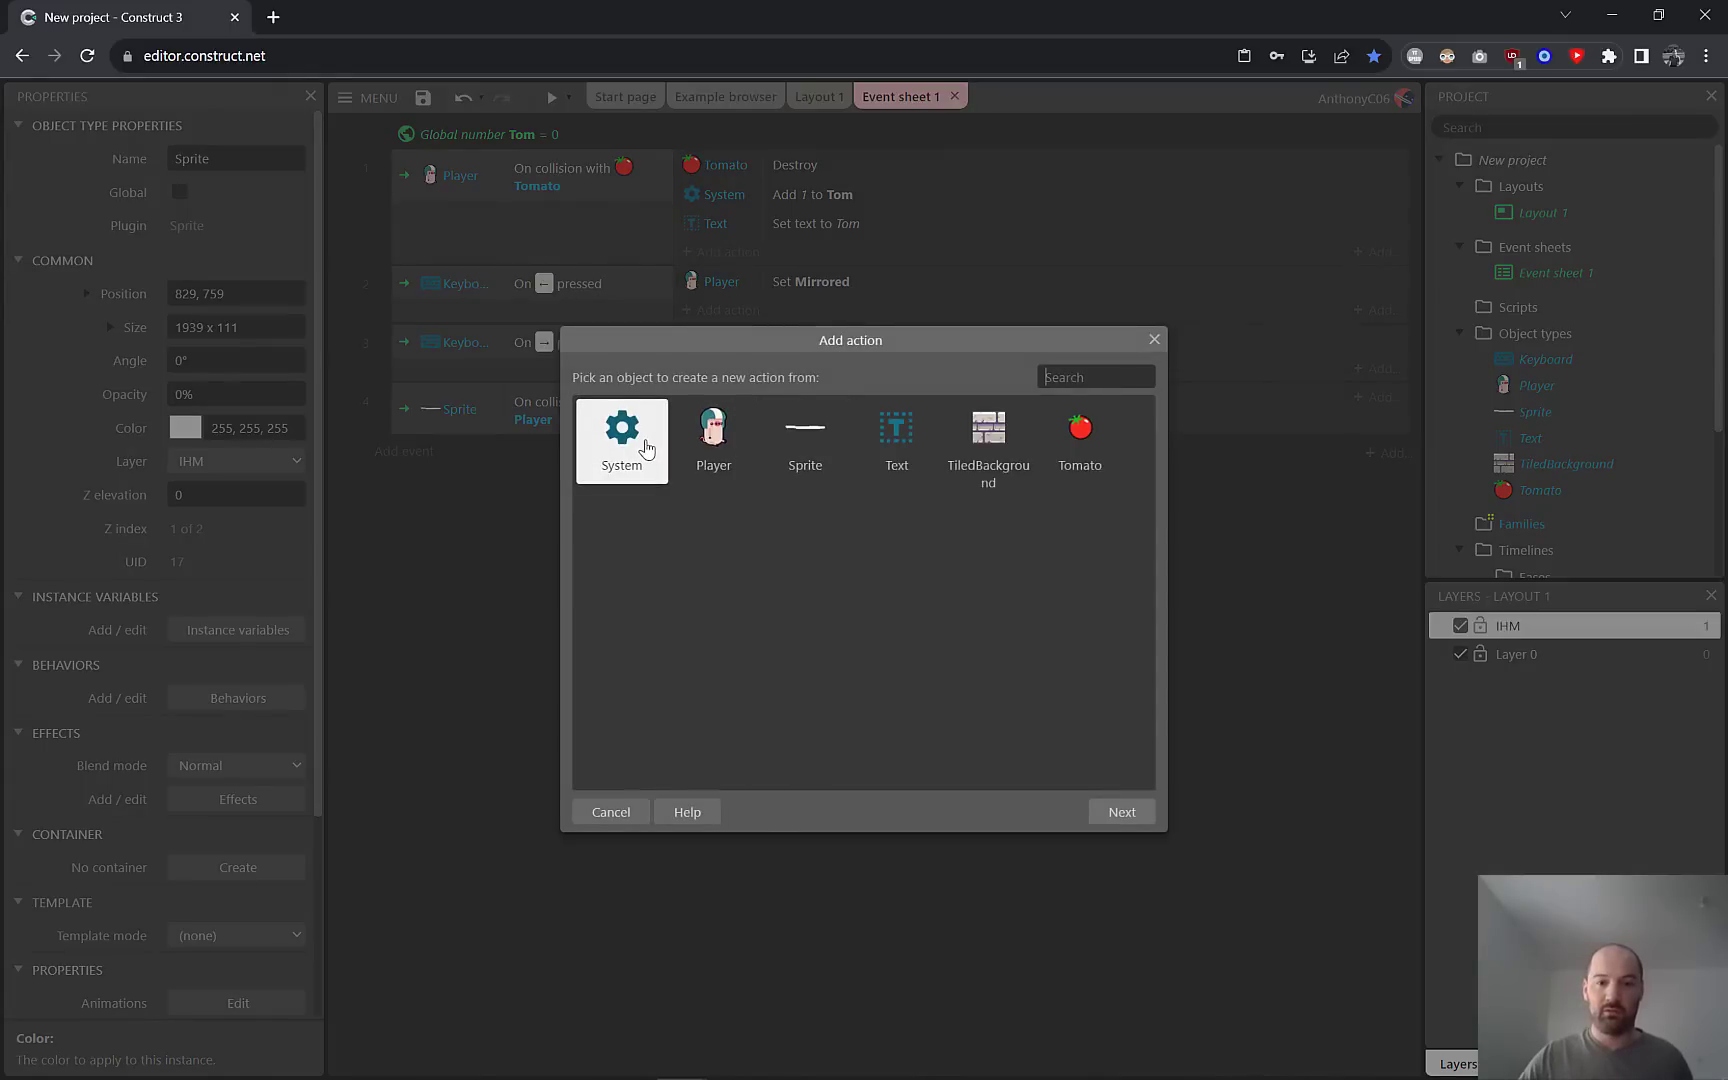
left_click(1154, 340)
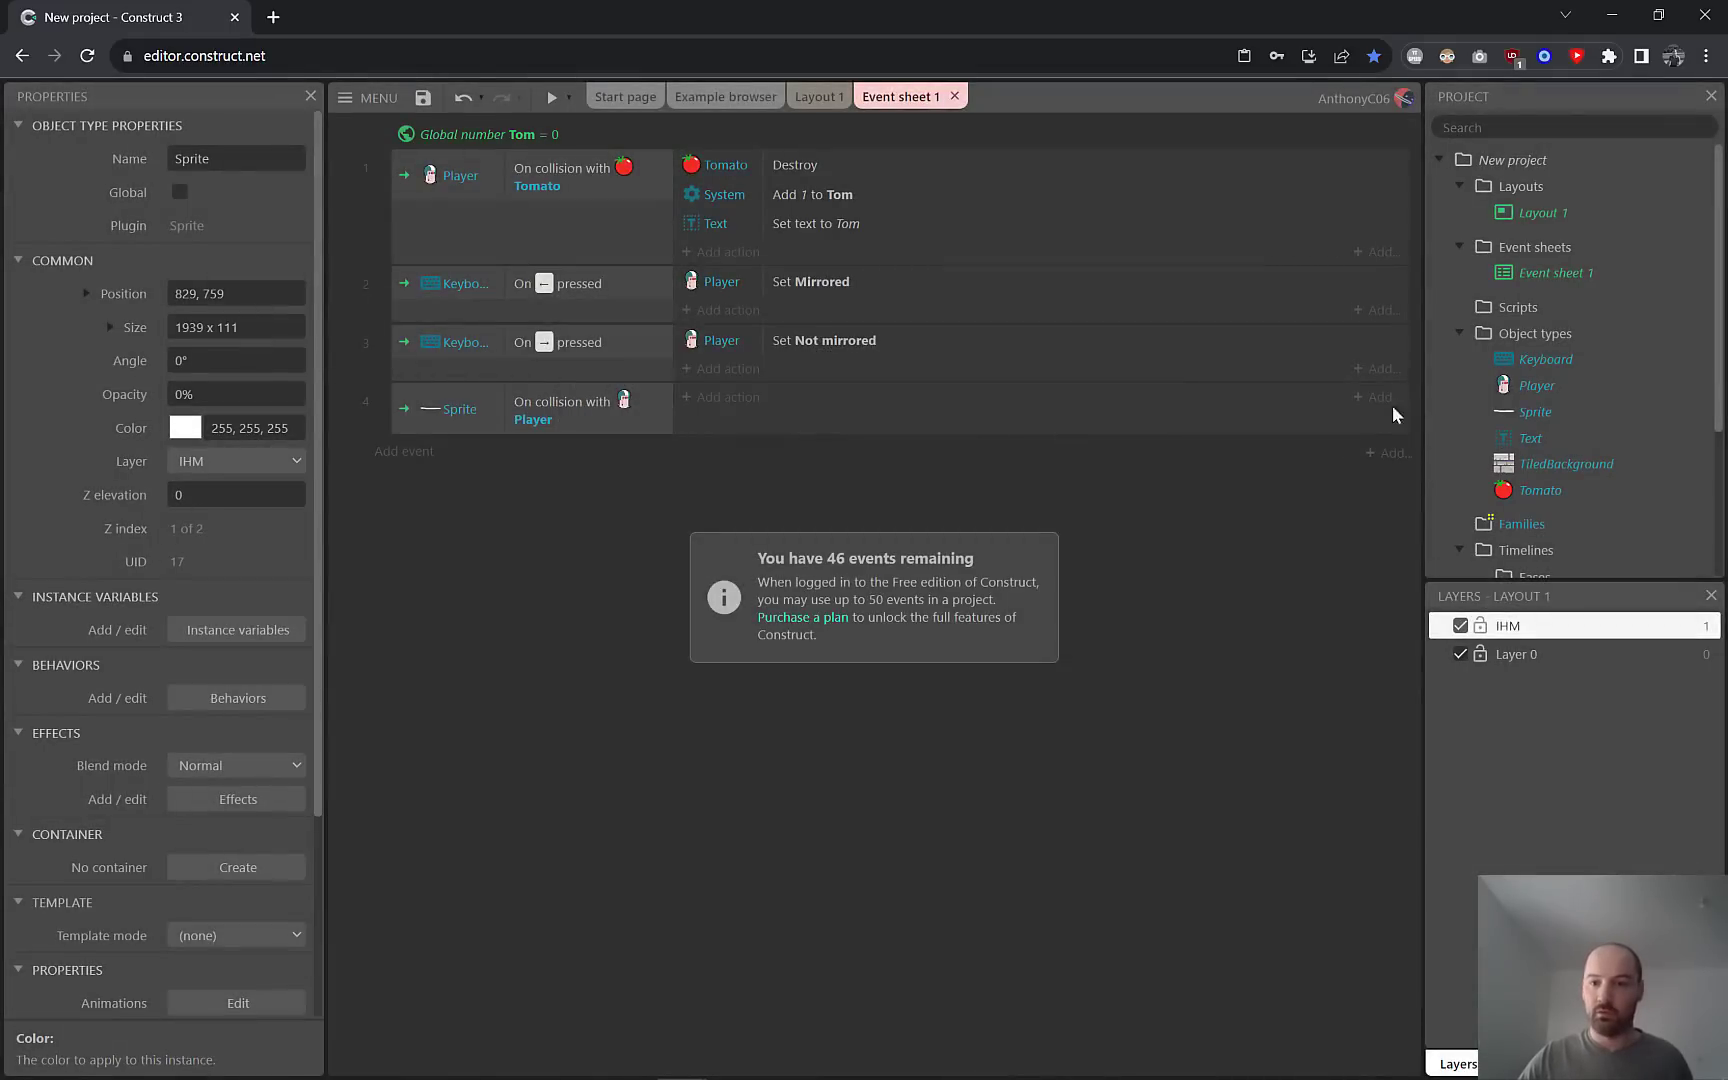
Add the script alert("Perdu !"); to the event for the Sprite's collision with Player.
left_click(1372, 397)
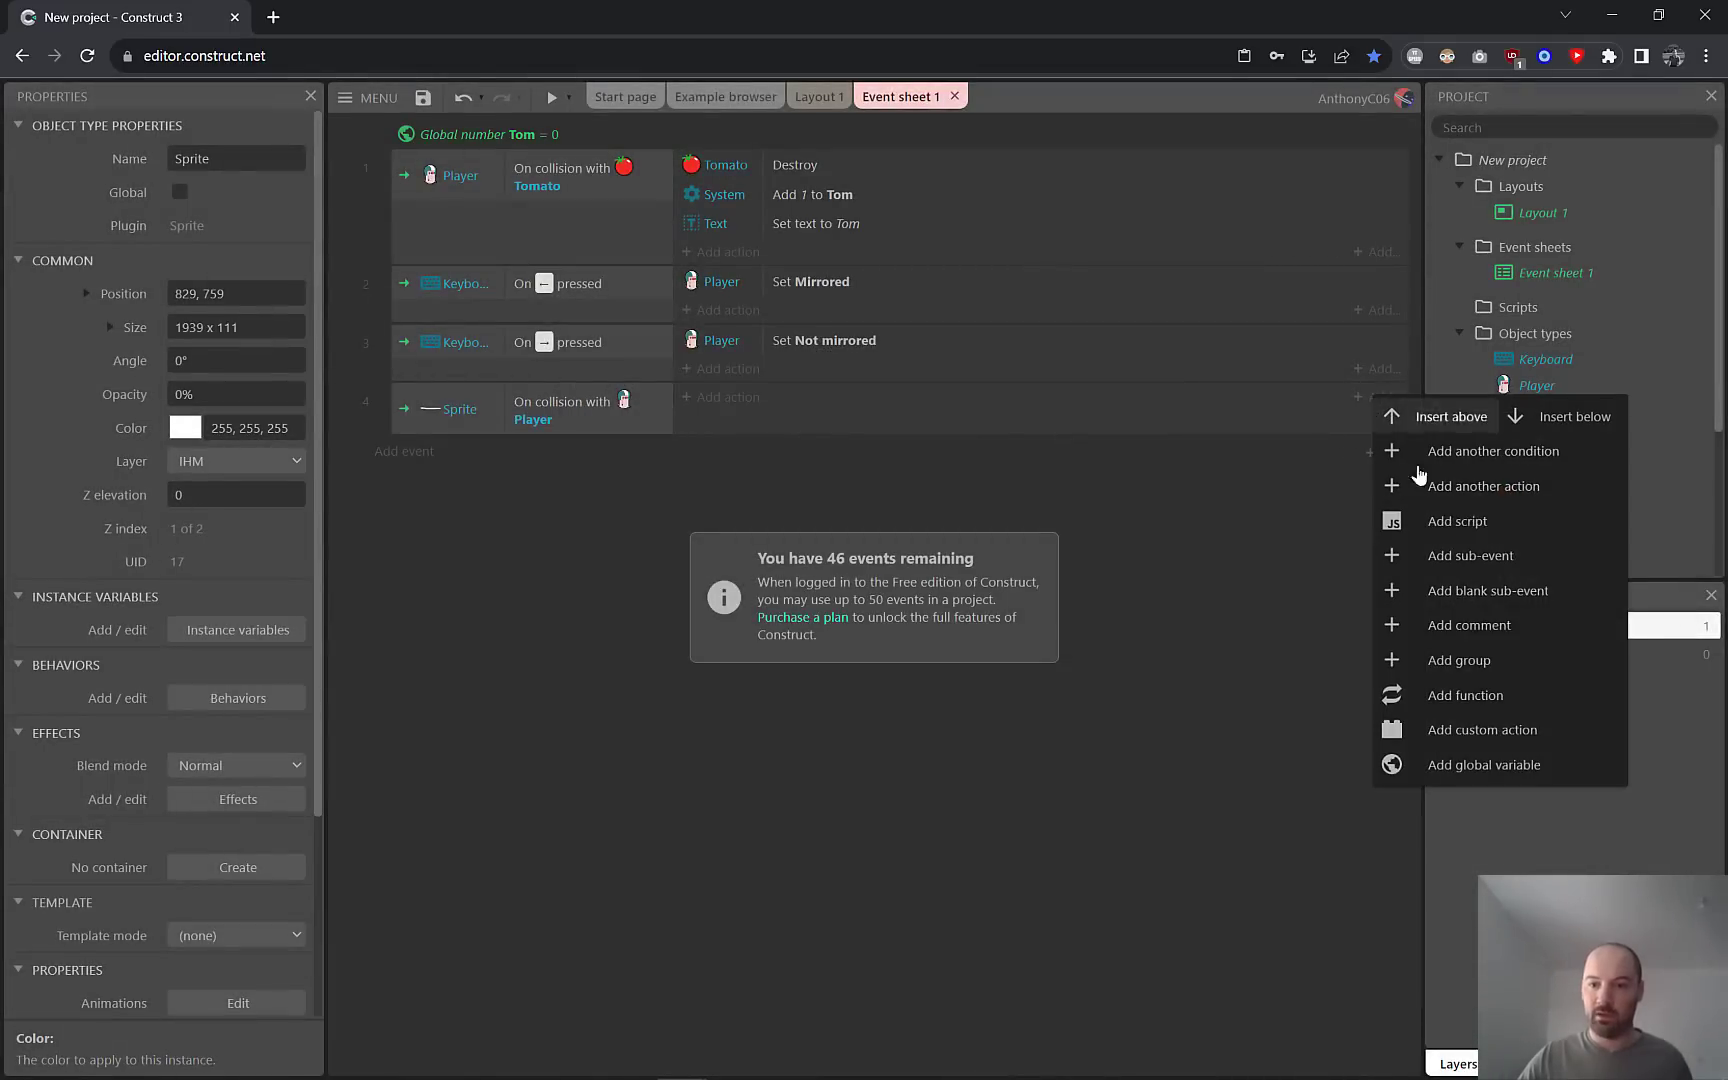
left_click(1466, 521)
type("alert")
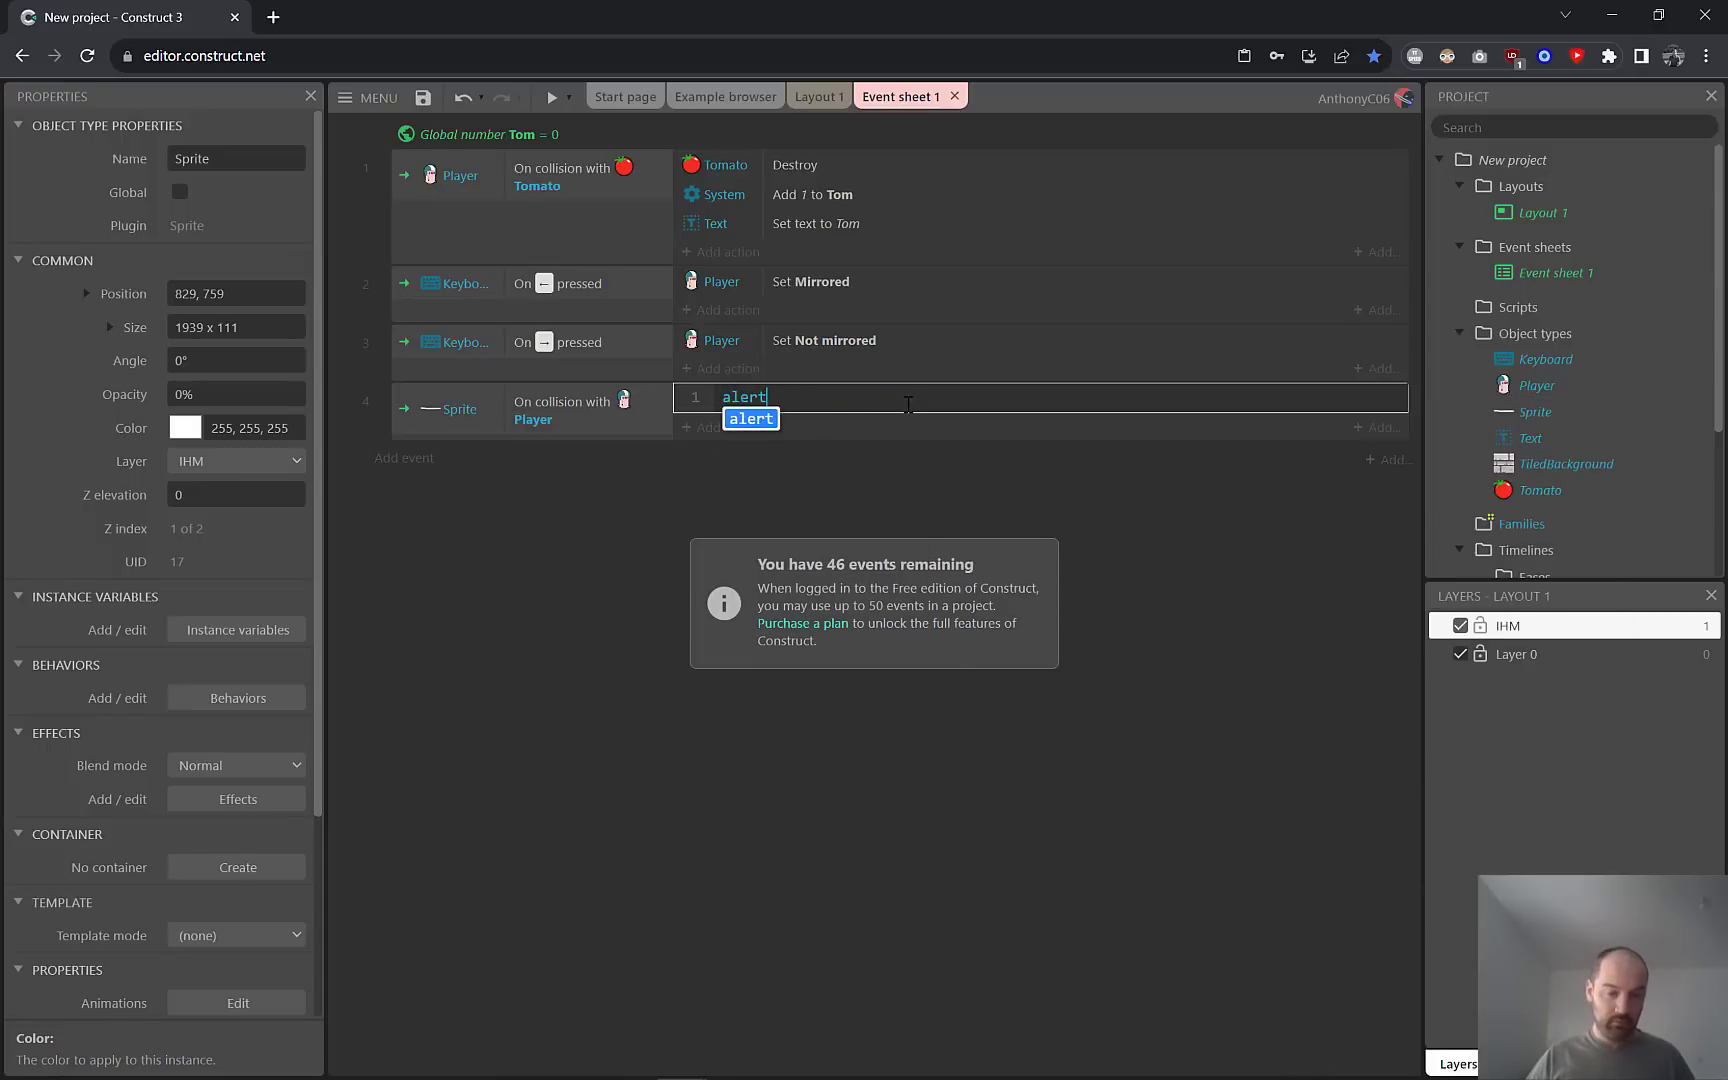
type("(\"Perdu ")
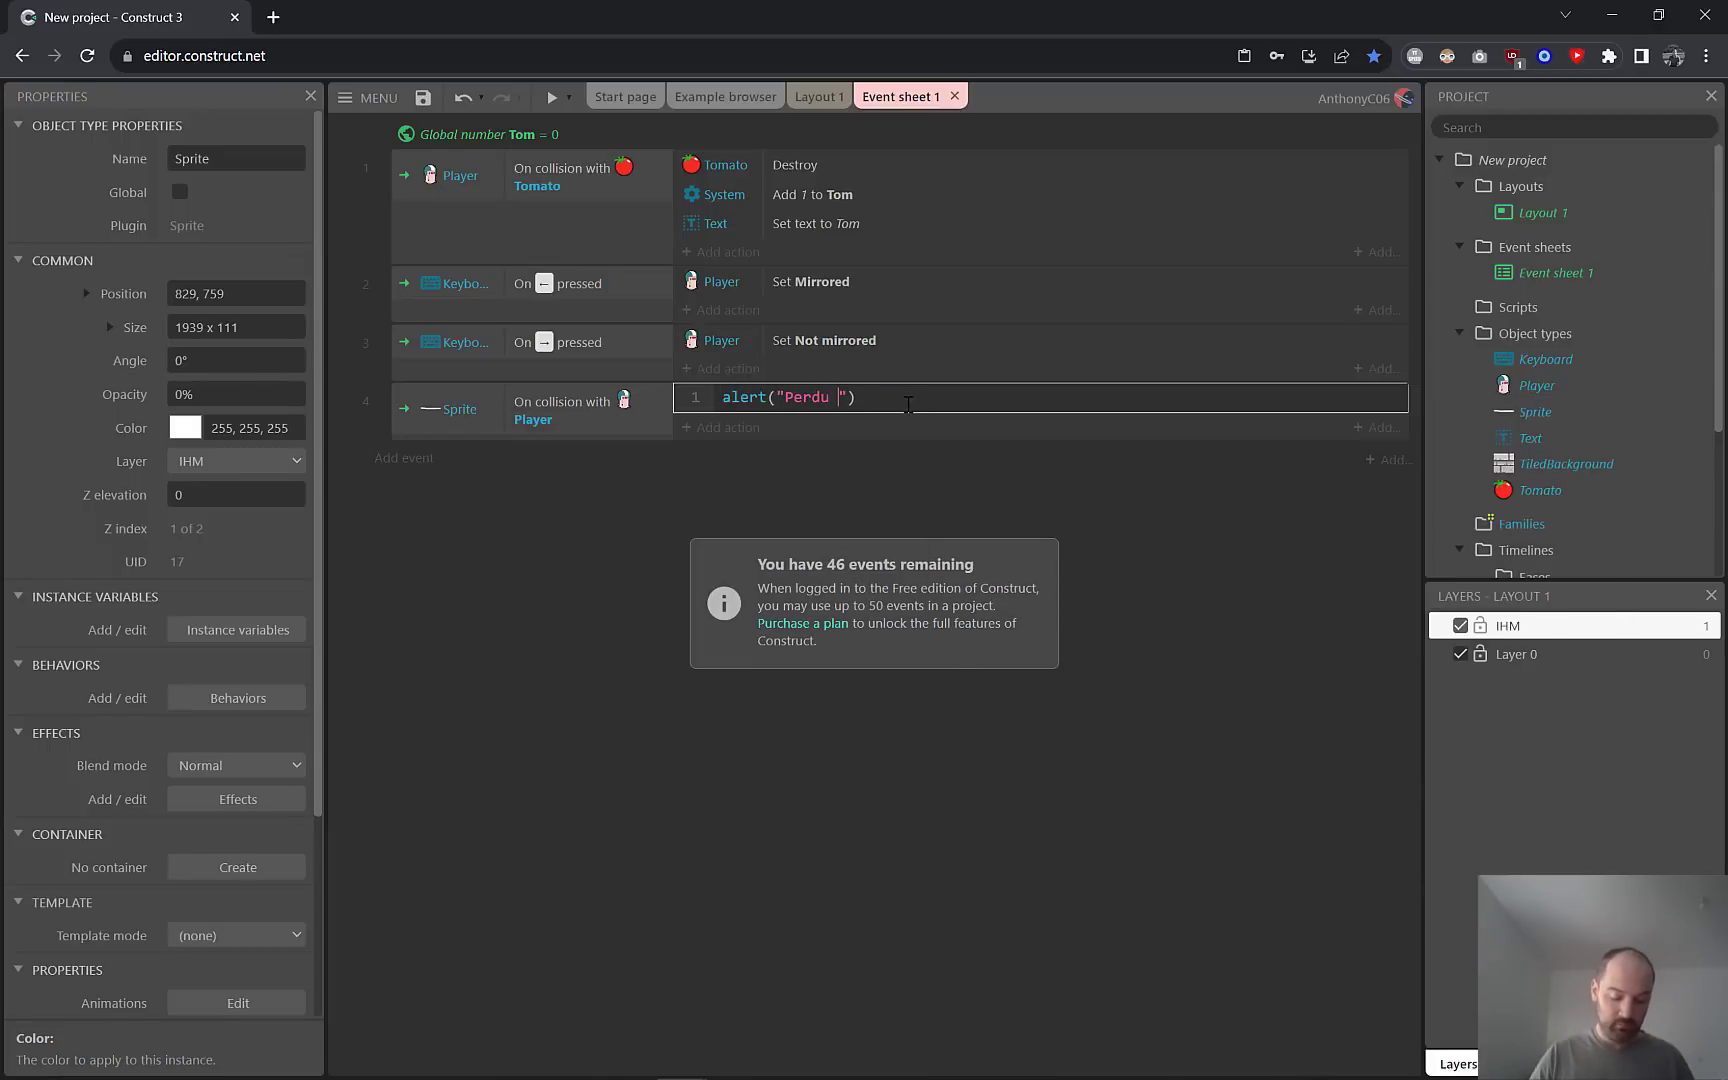
type("!\")")
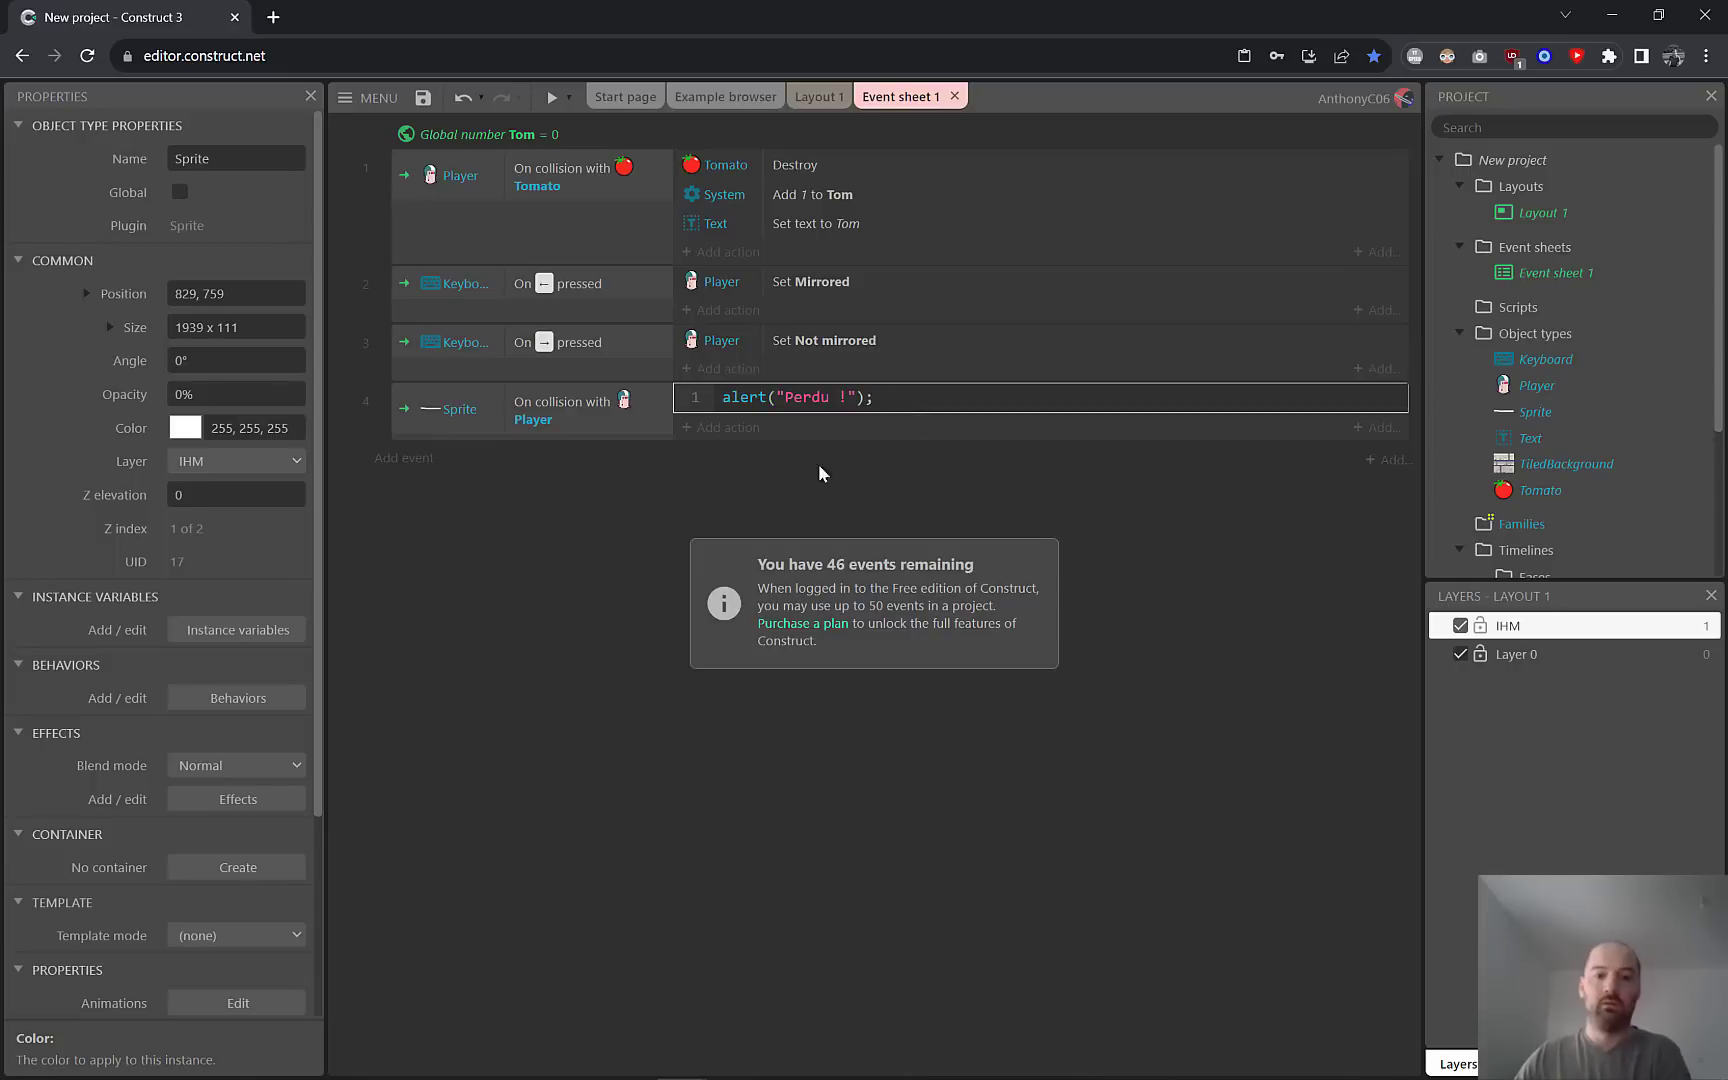
left_click(755, 482)
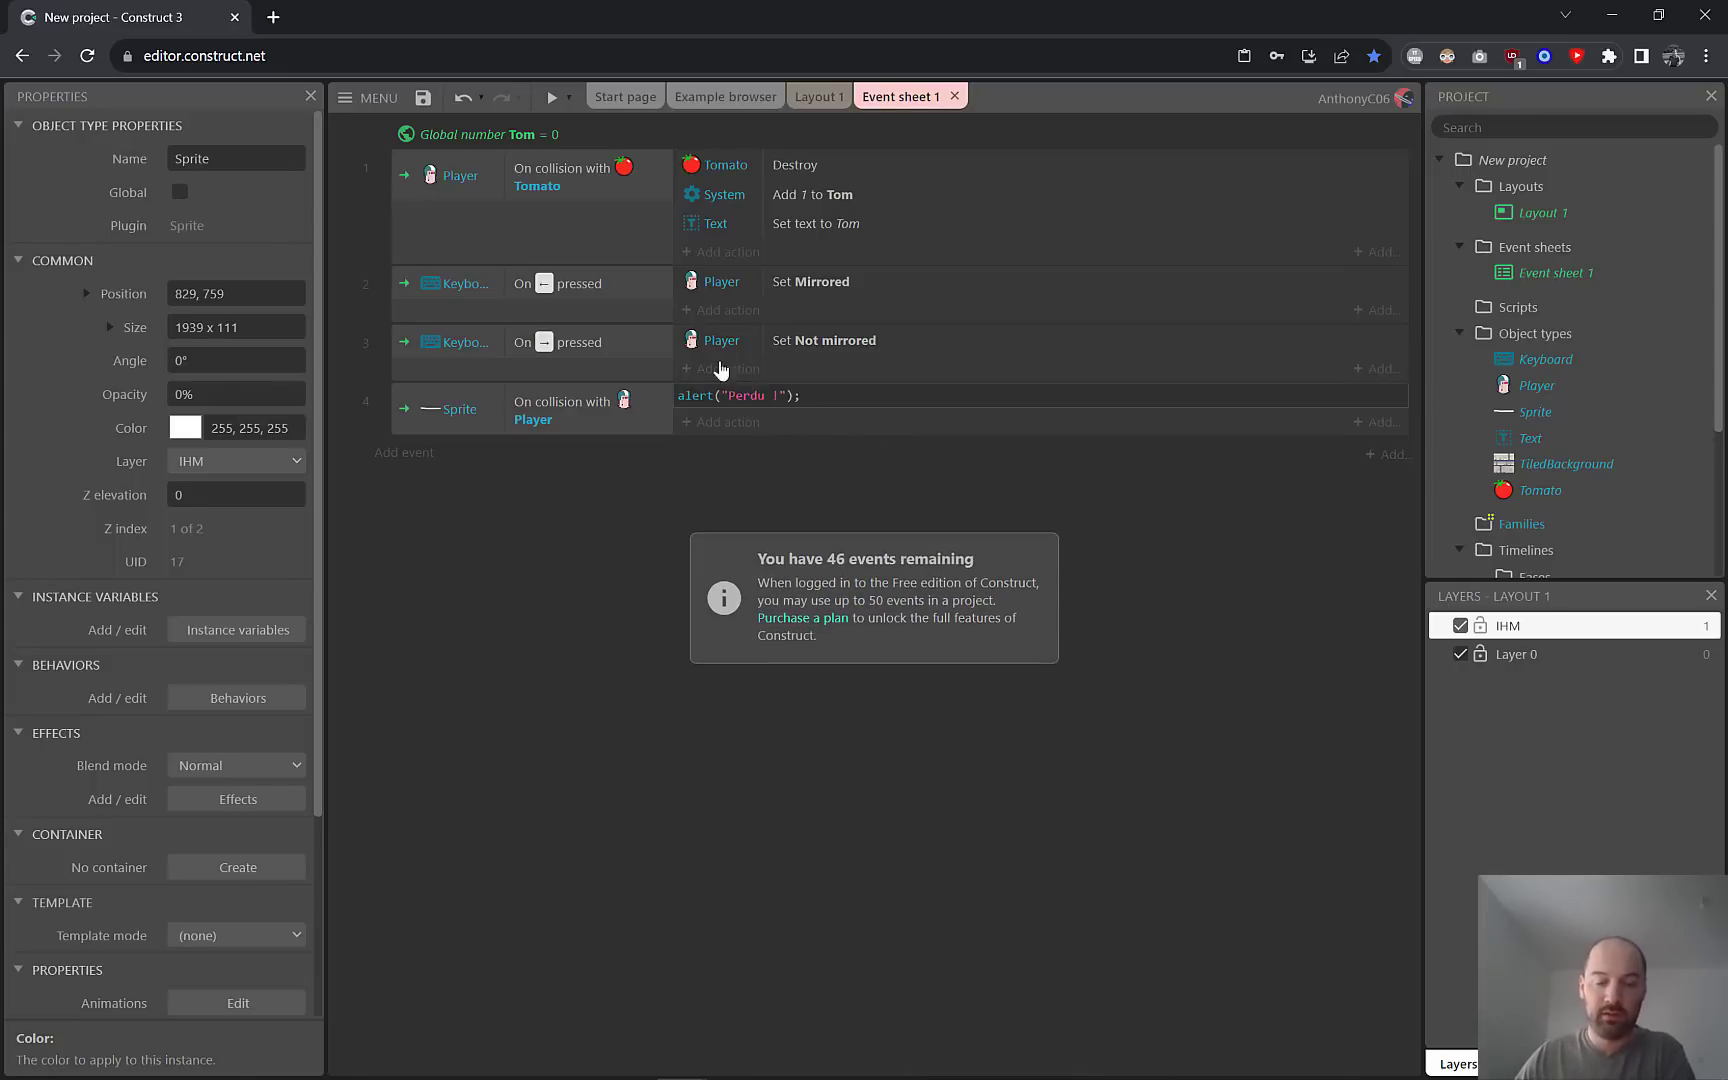
Move the invisible line sprite in Layout 1 to Layer 0.
left_click(817, 100)
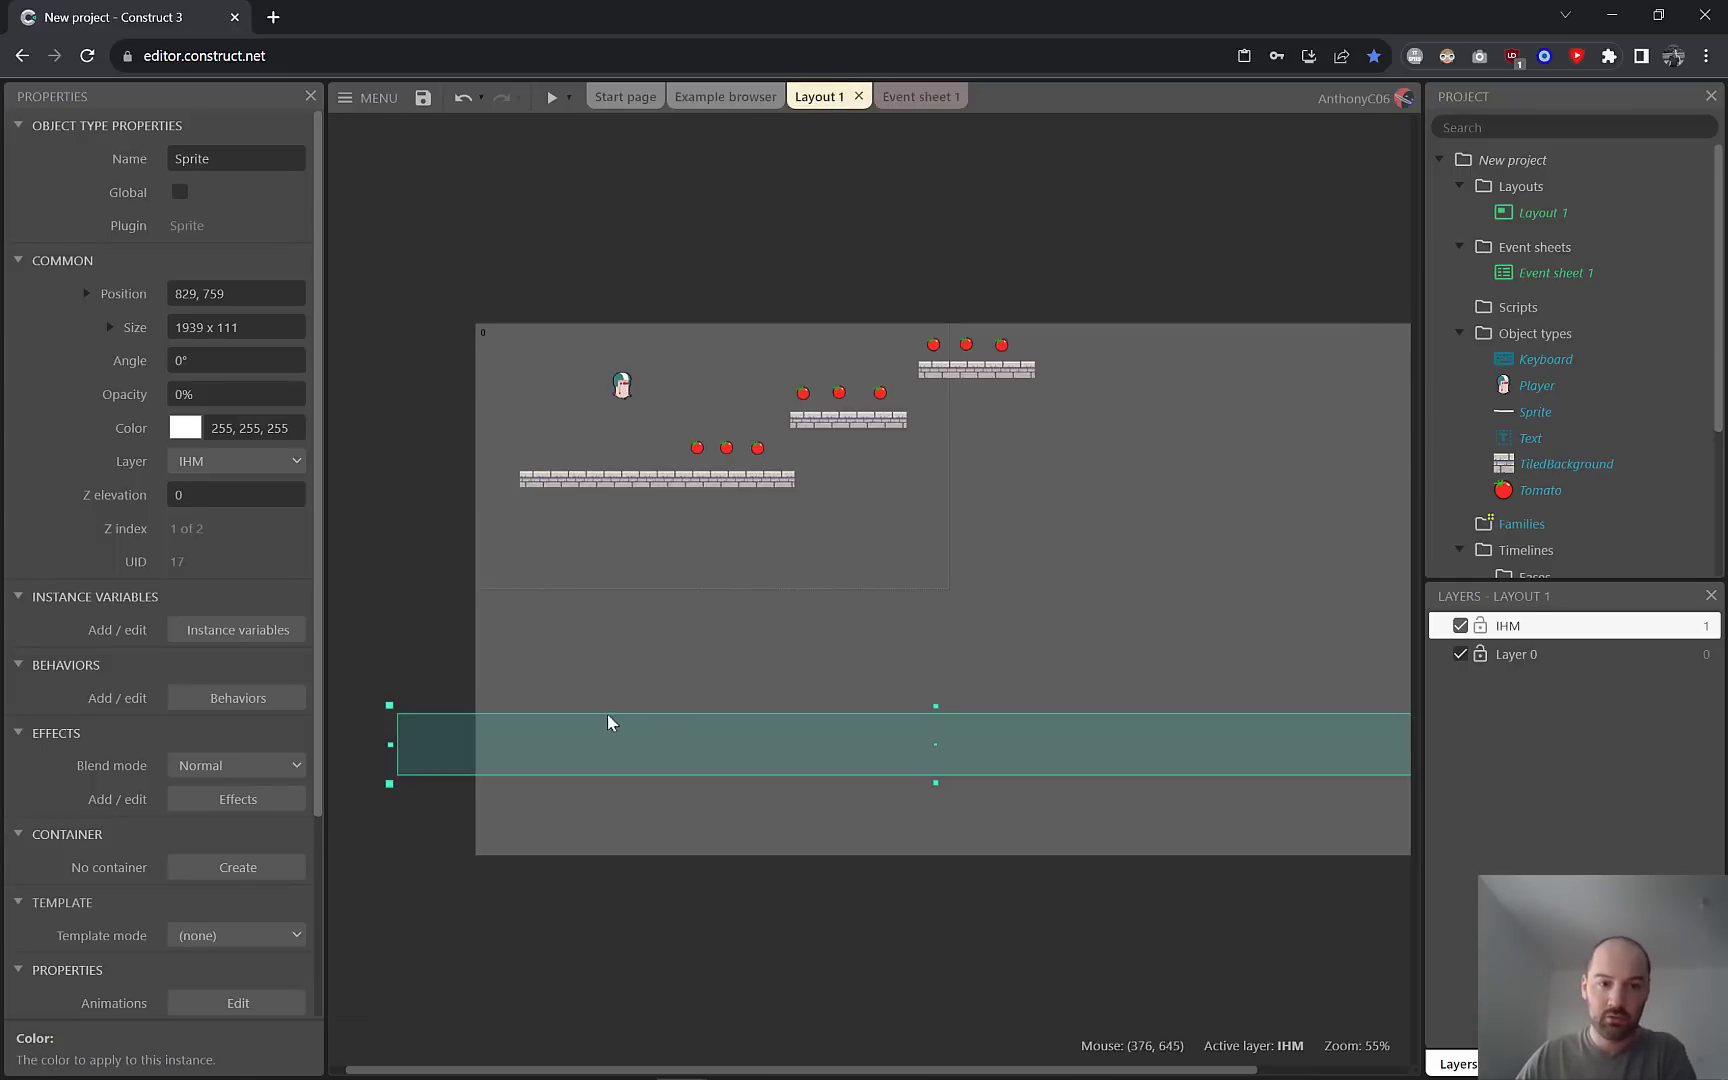
left_click(228, 461)
left_click(203, 502)
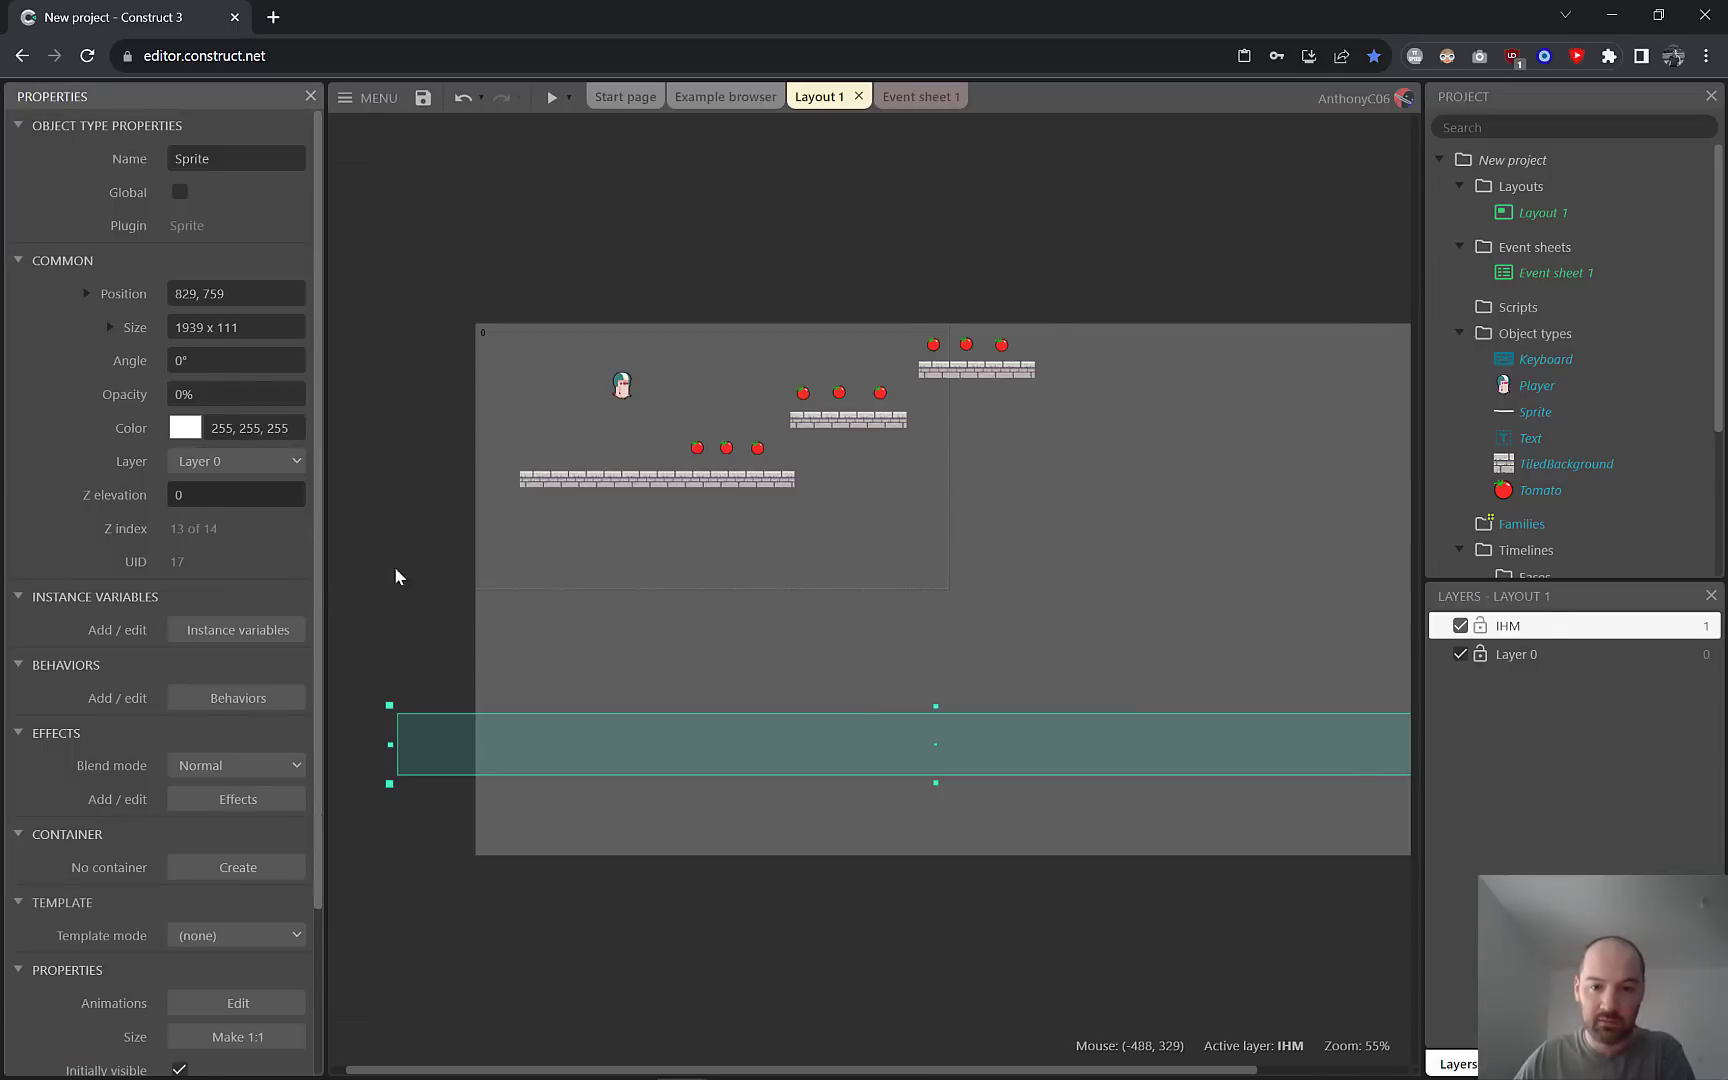
left_click(745, 862)
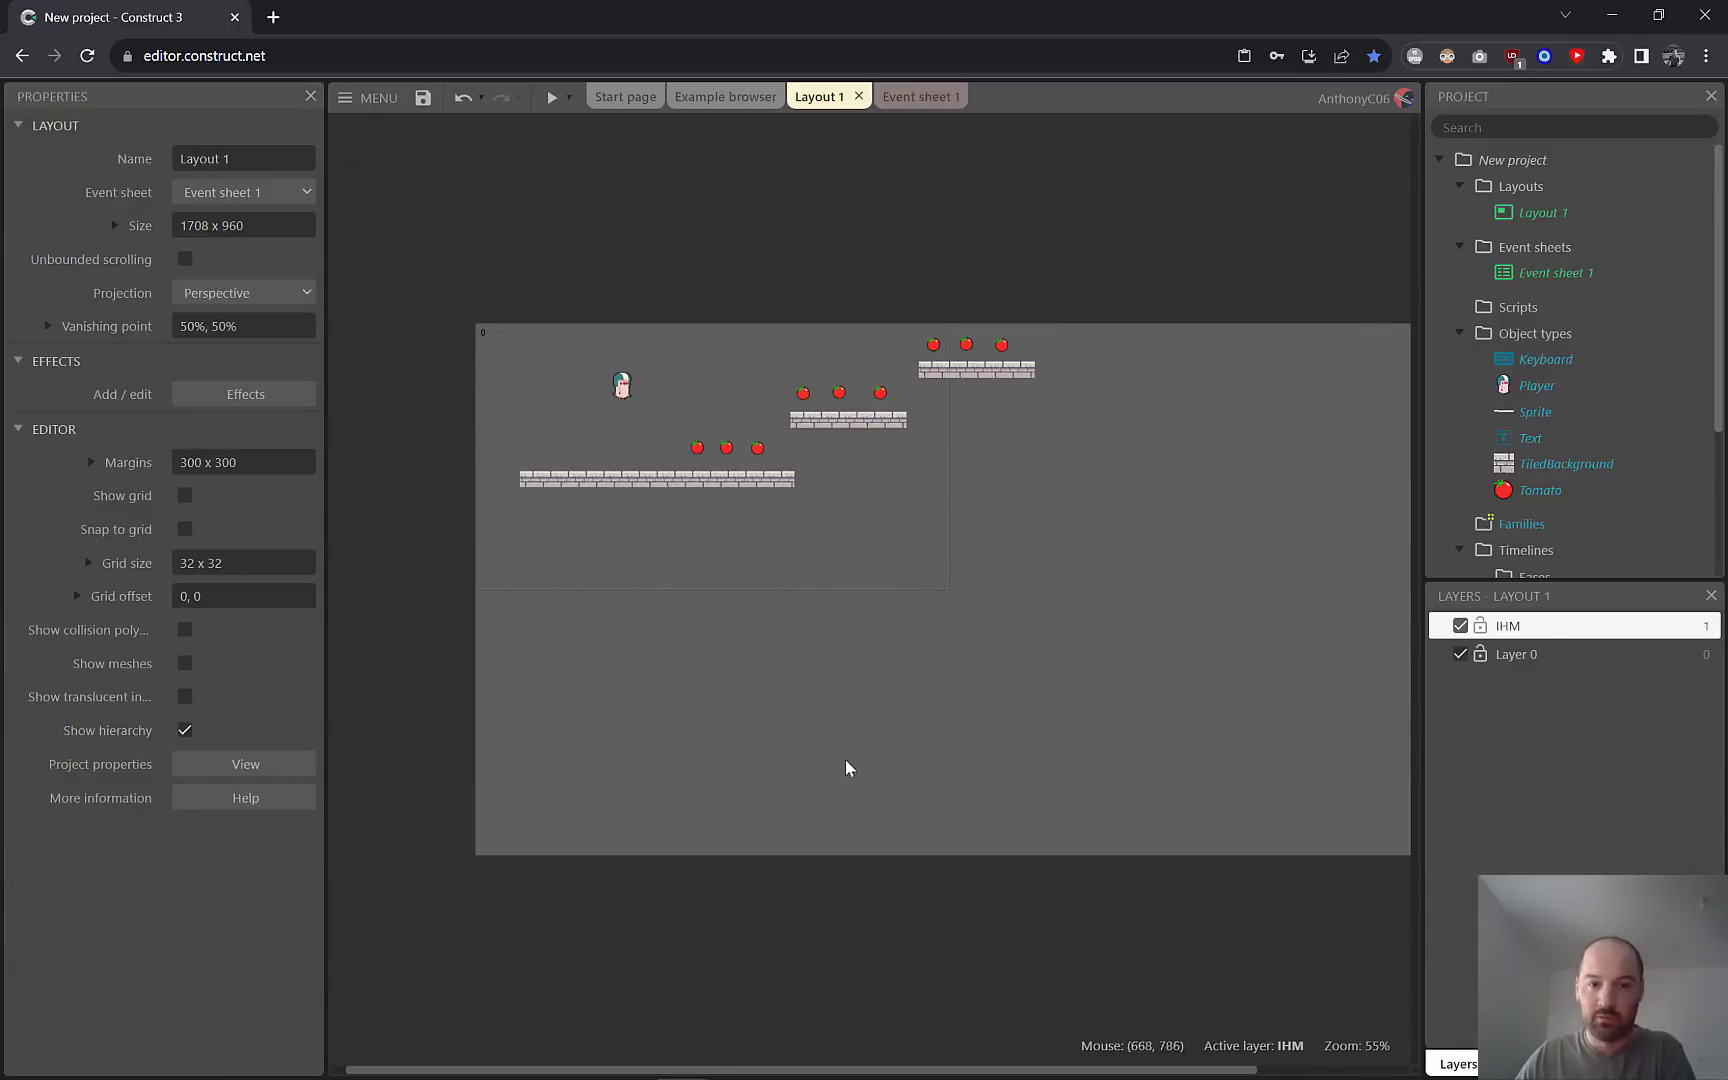
left_click(846, 768)
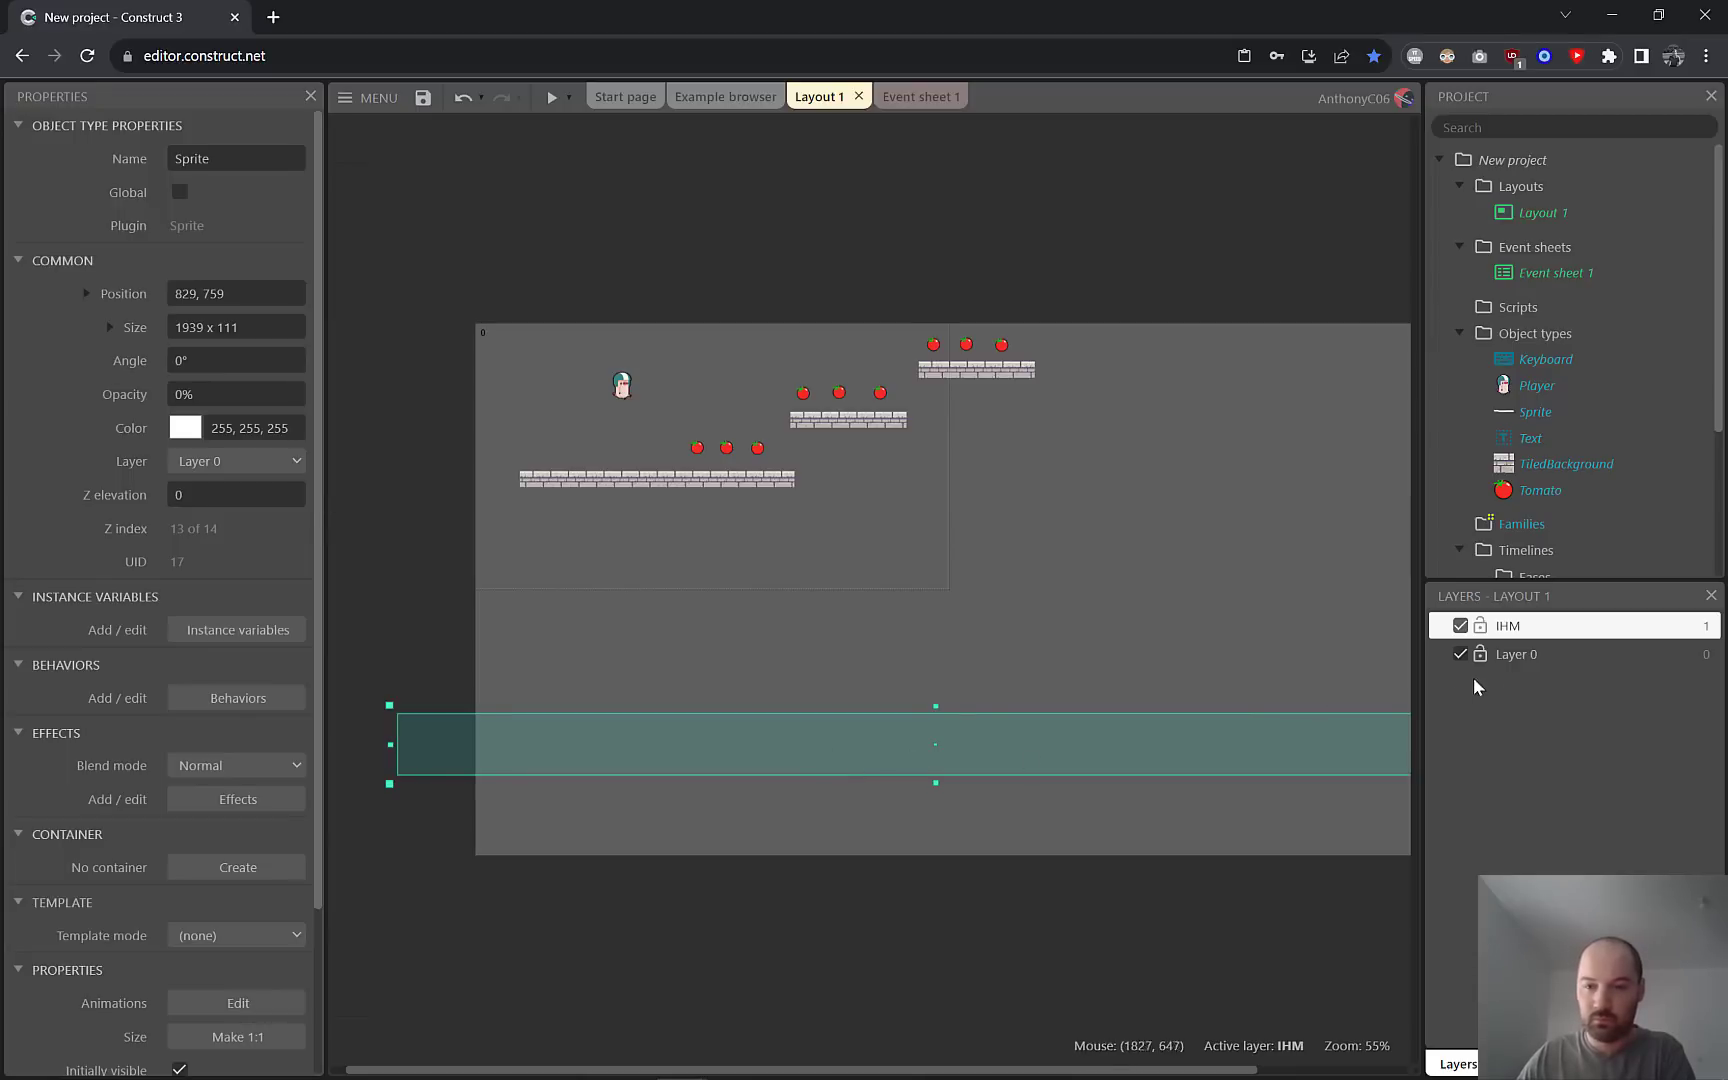
Preview the game, let the player fall off the platforms onto the invisible line, then dismiss the alert and close the preview.
left_click(556, 99)
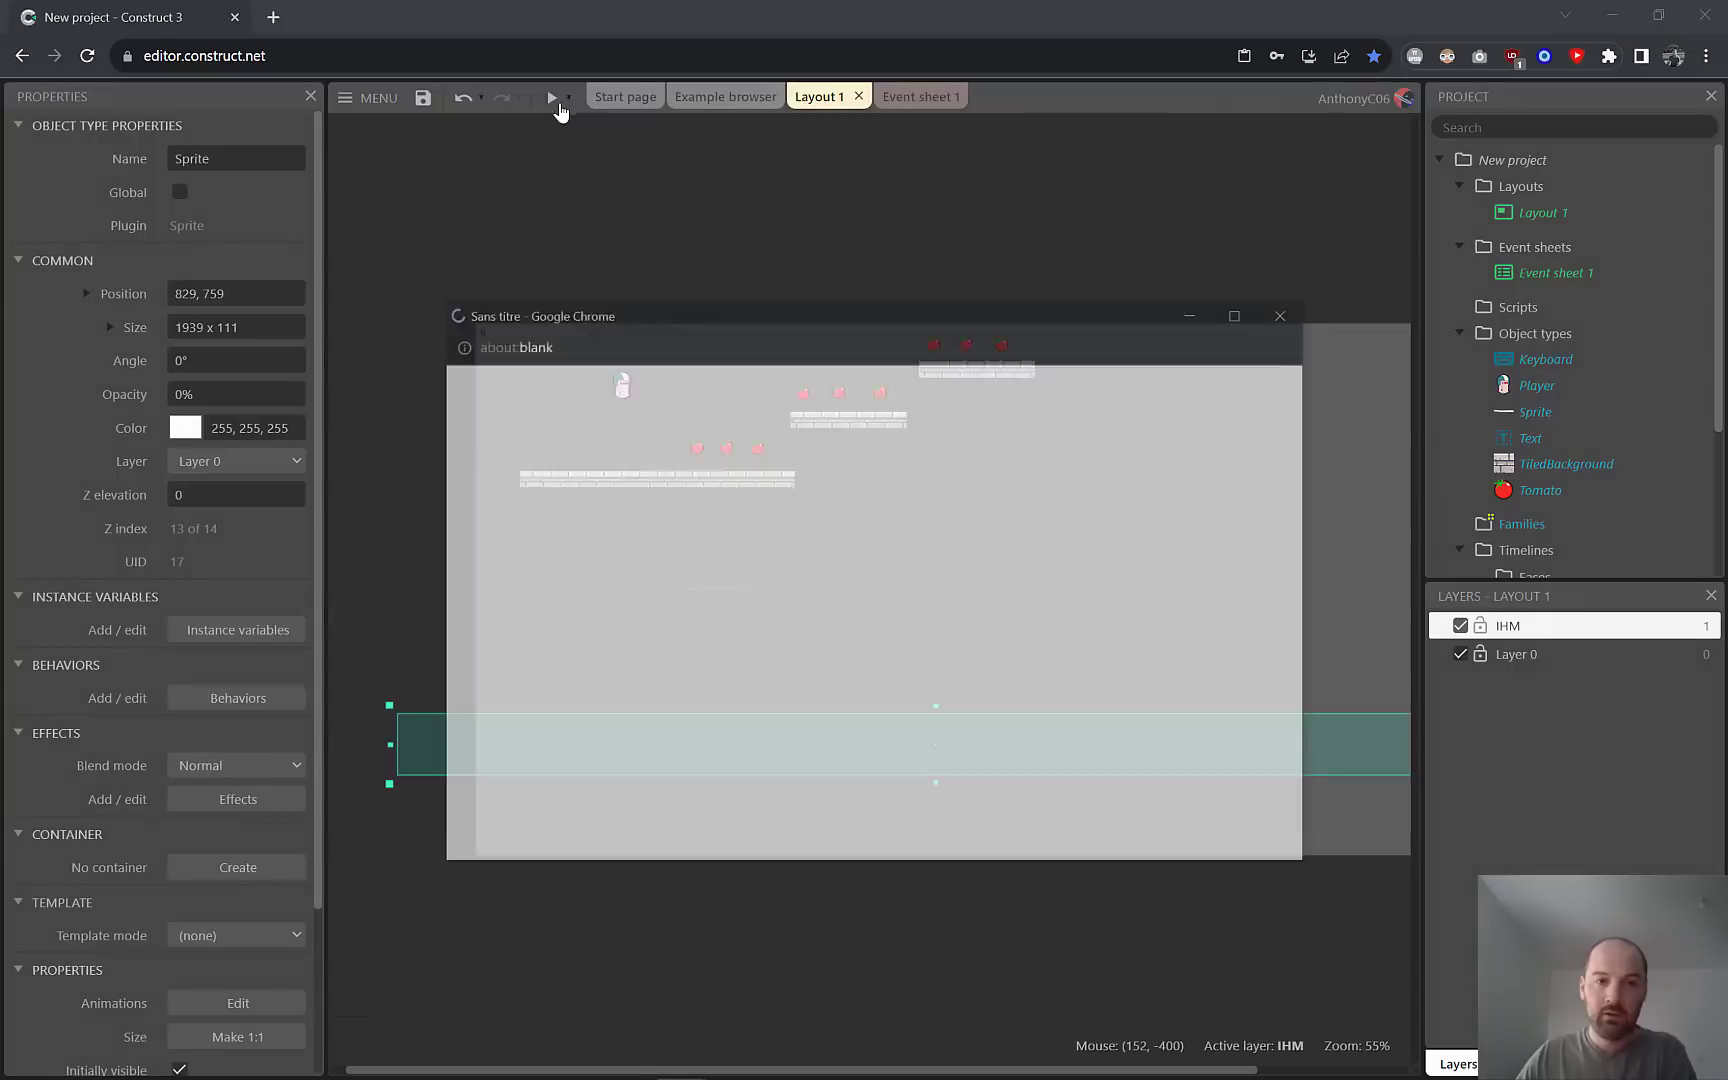
key("Right")
key("Up")
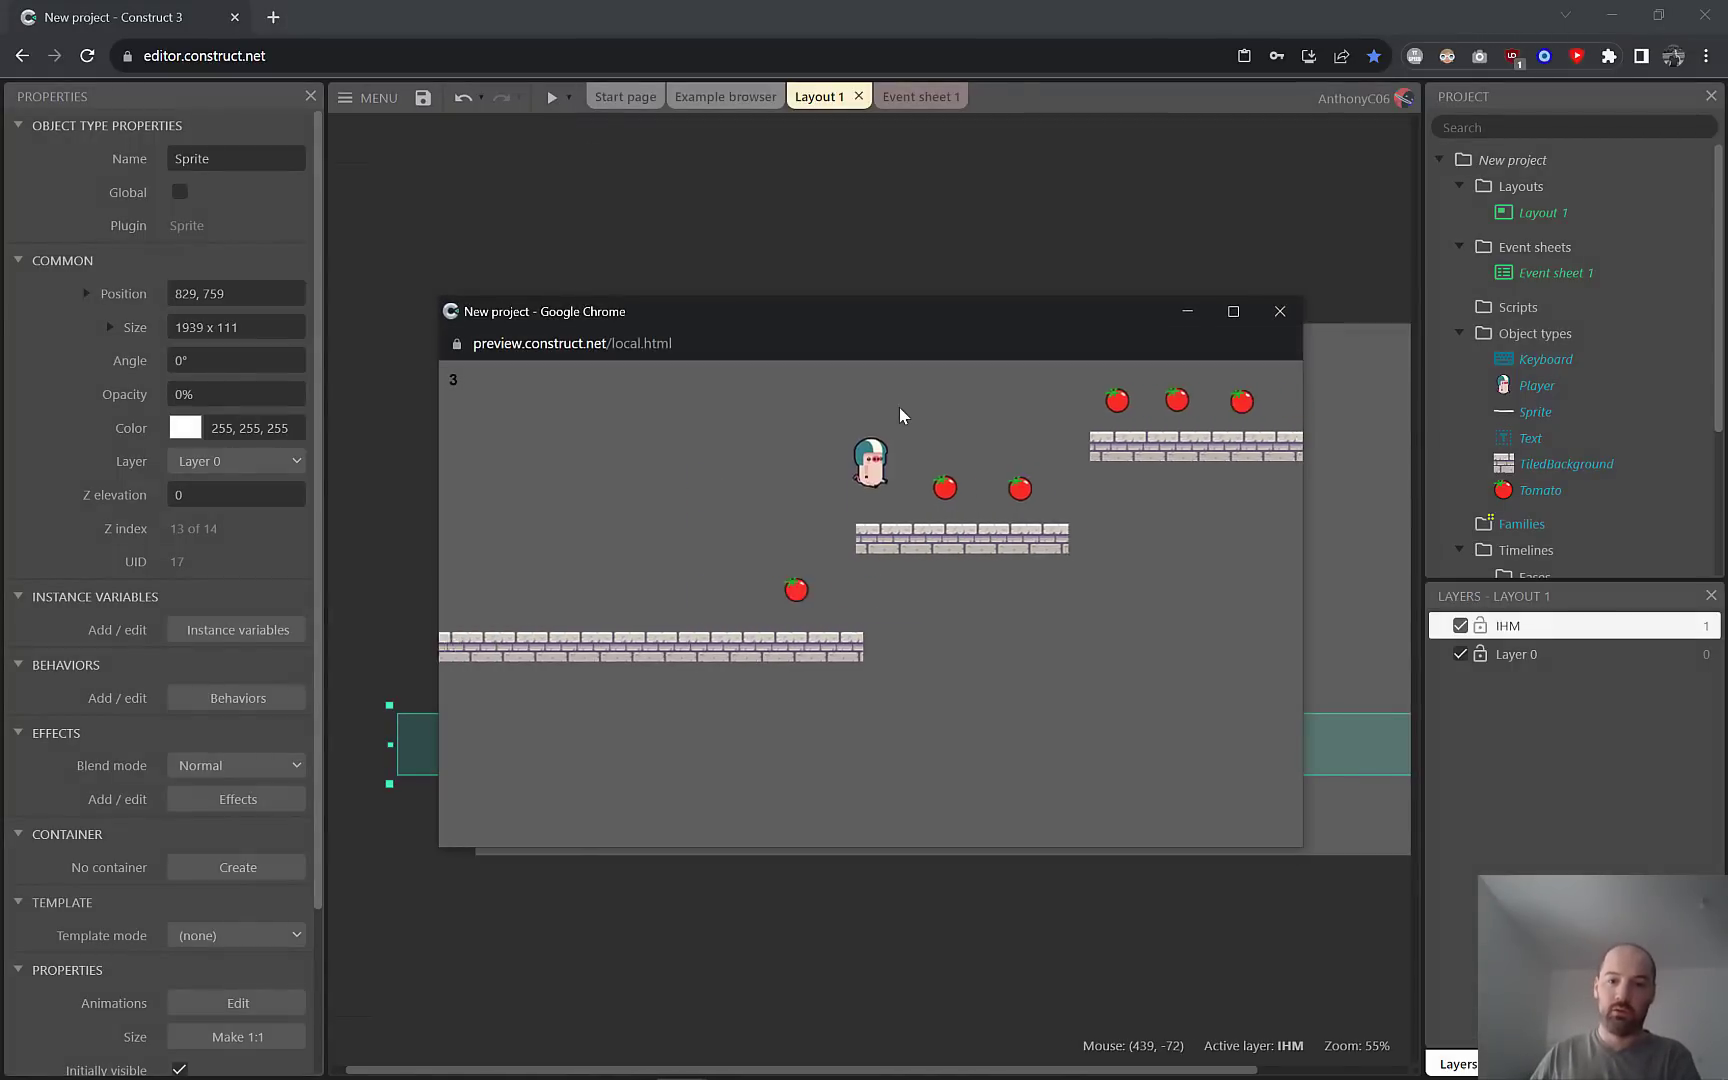
key("Left")
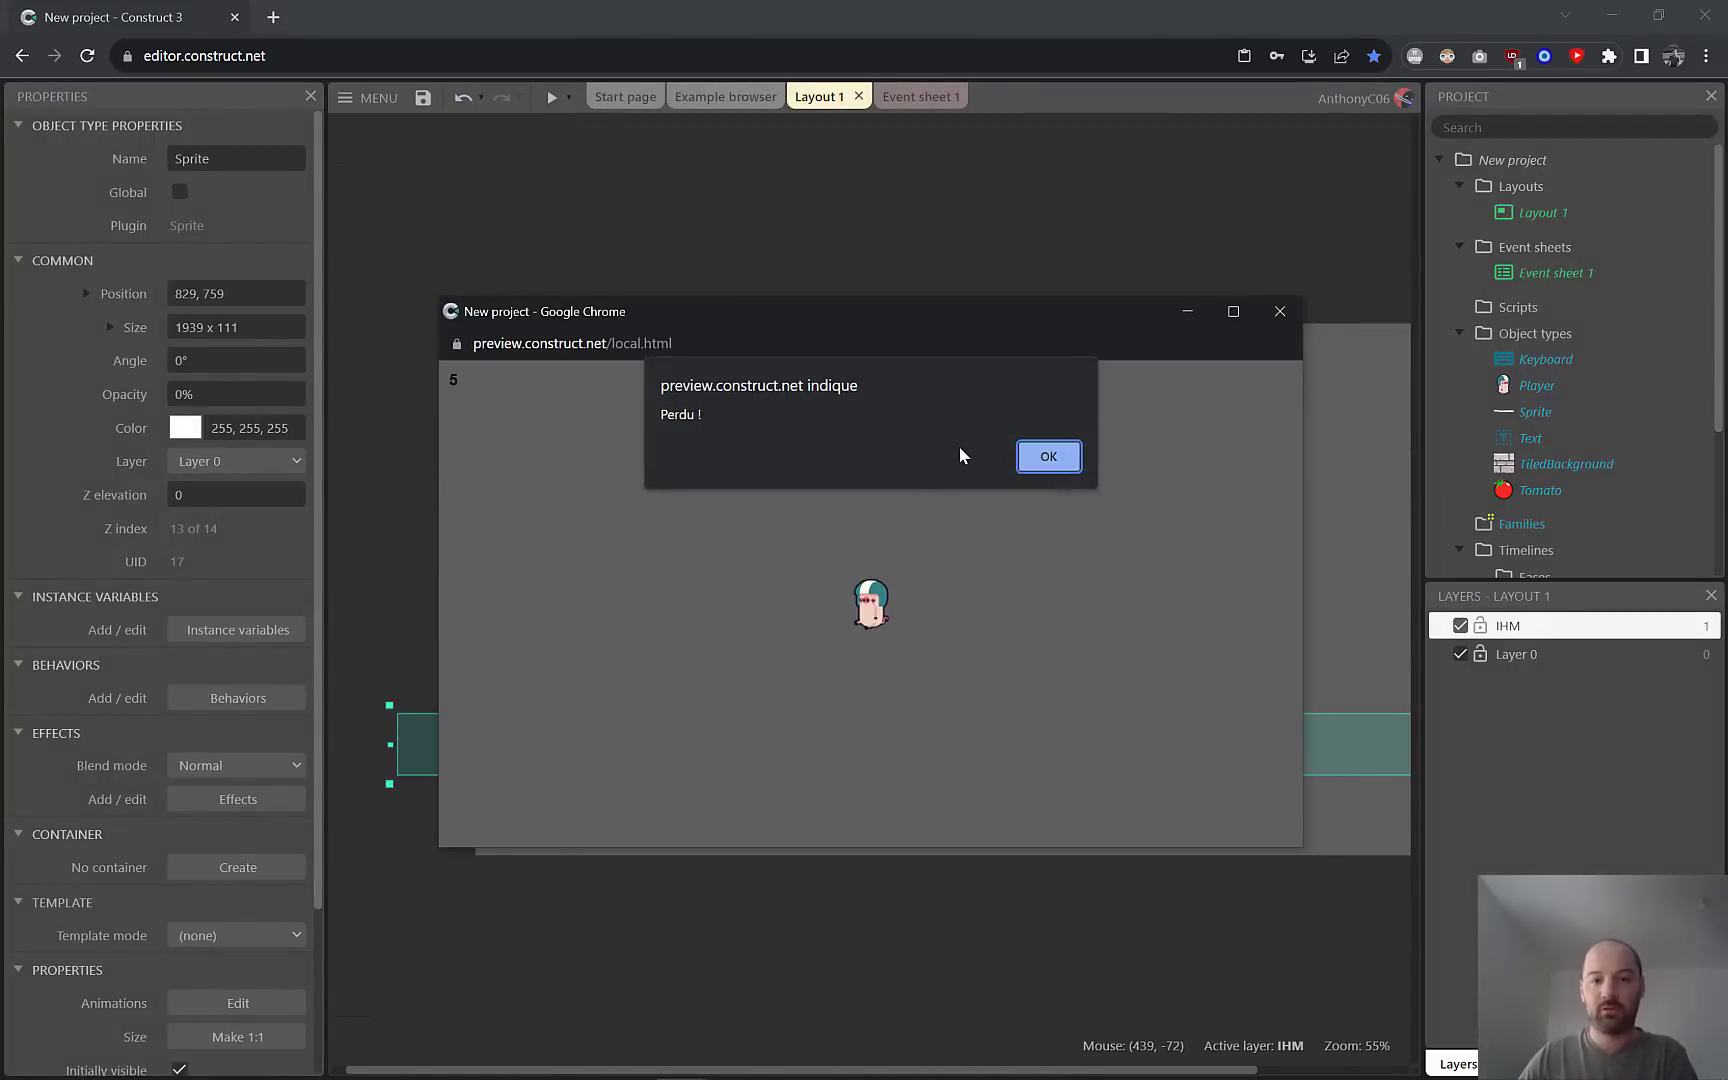
left_click(1046, 457)
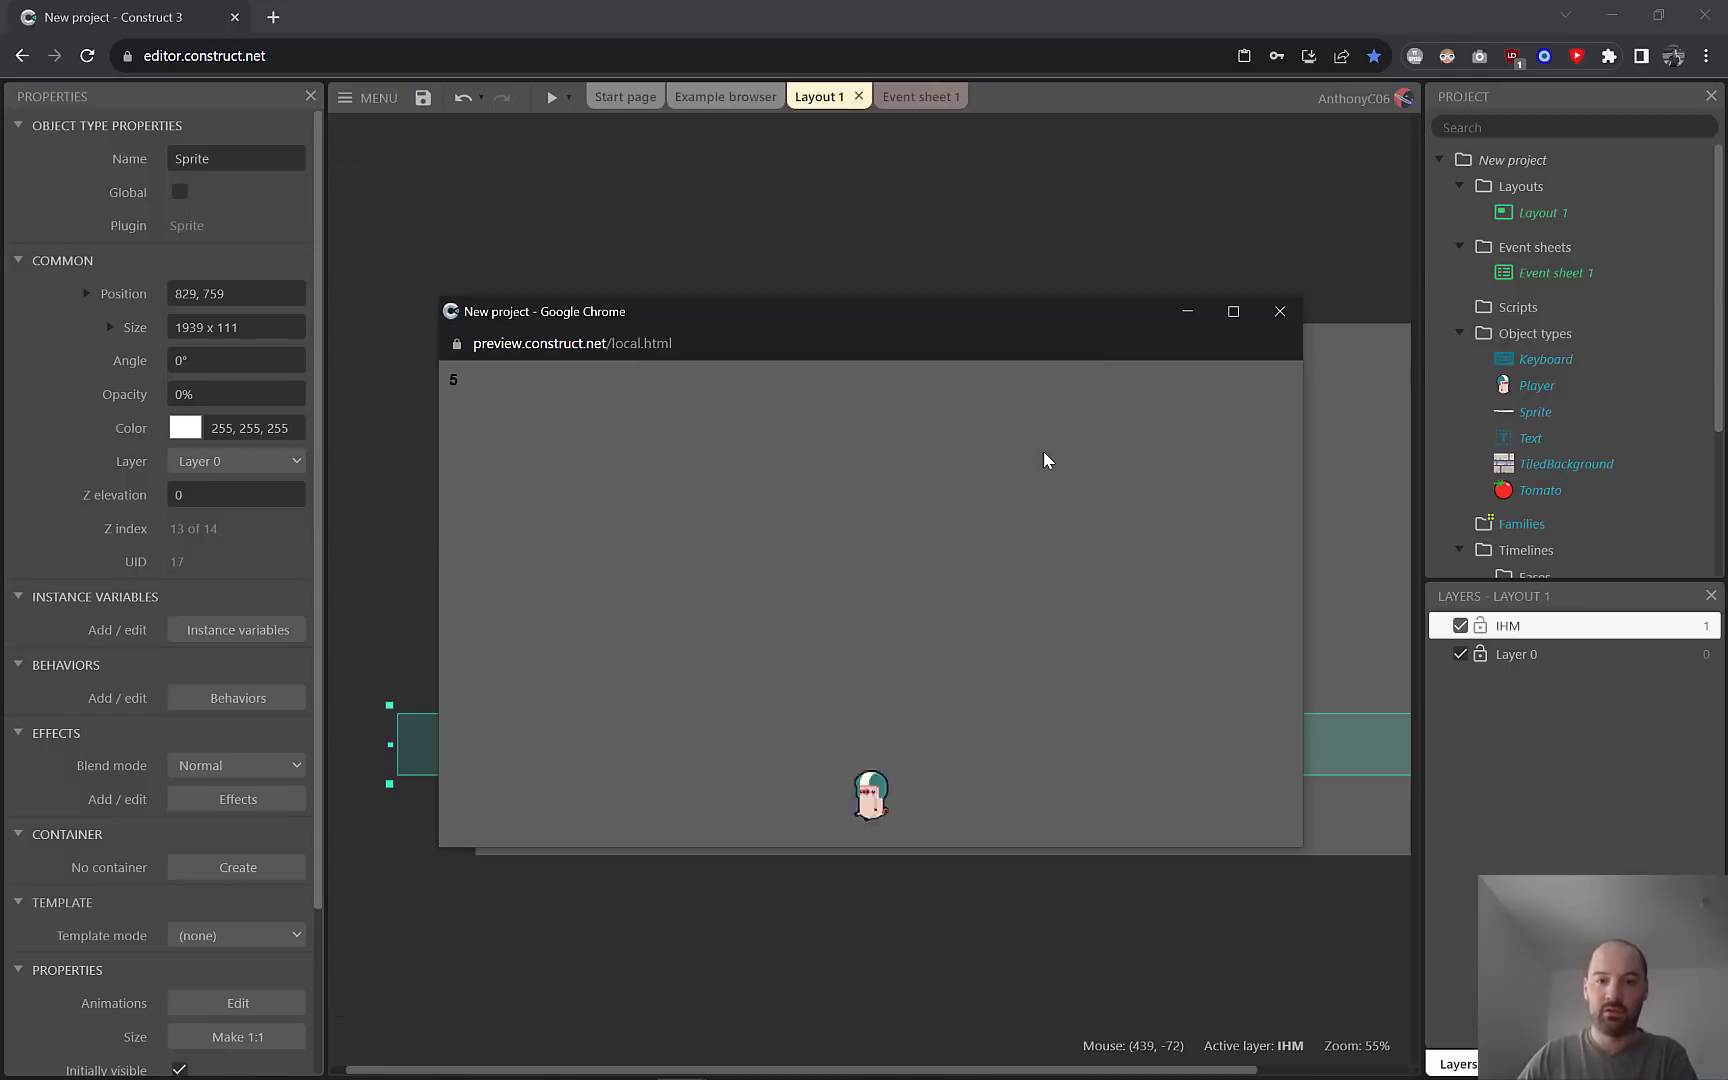
left_click(1280, 311)
Add a System action Restart layout to the event for the Sprite's collision with Player.
left_click(905, 97)
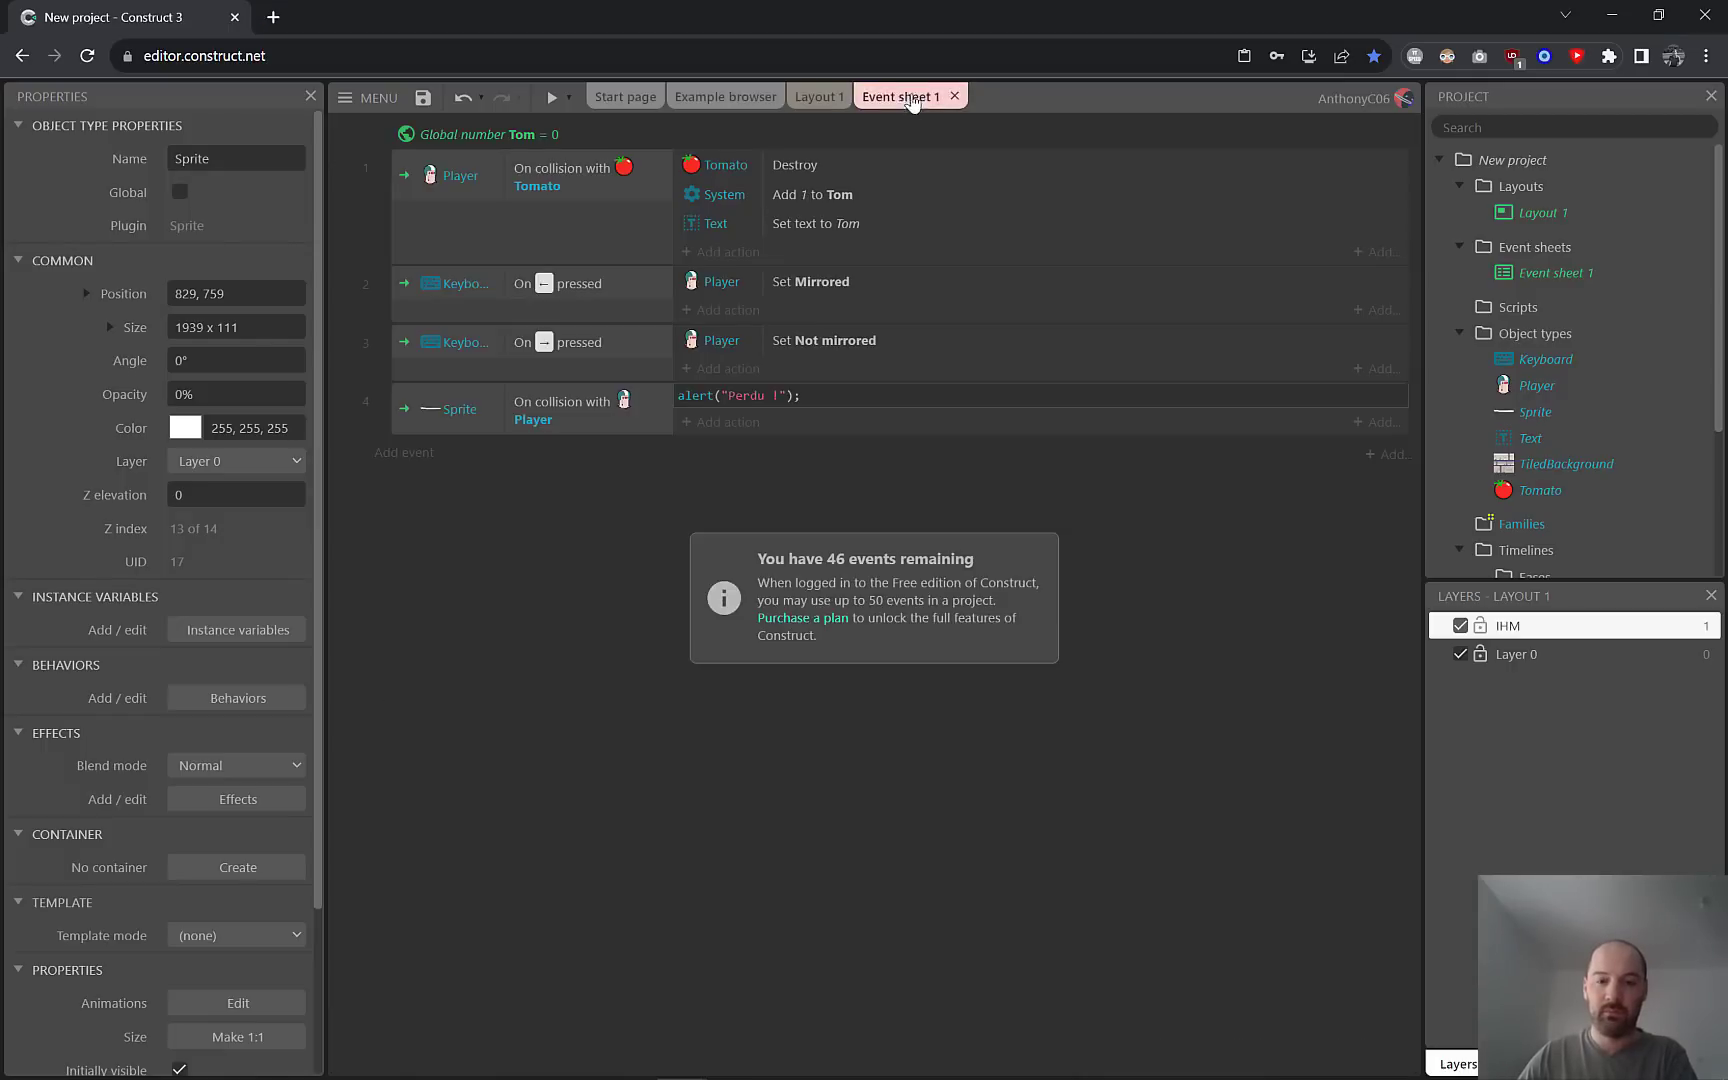
left_click(714, 422)
double_click(633, 435)
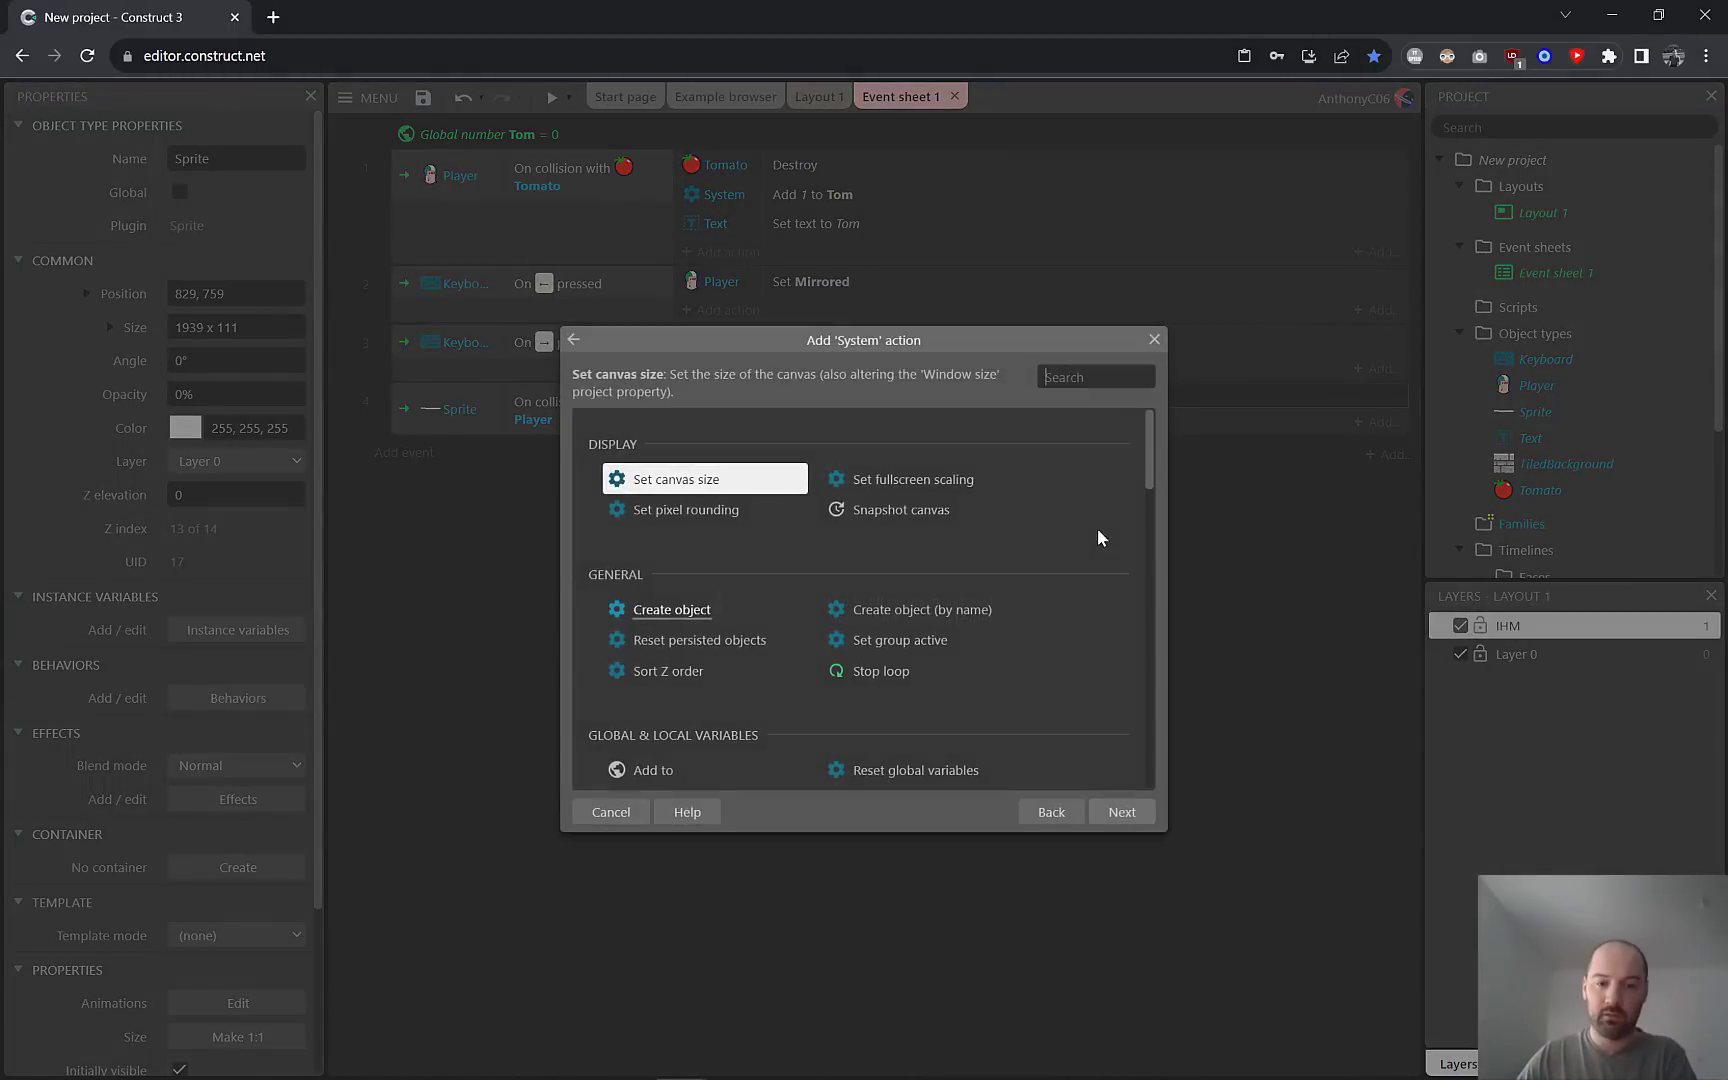
left_click_drag(1154, 454, 1152, 615)
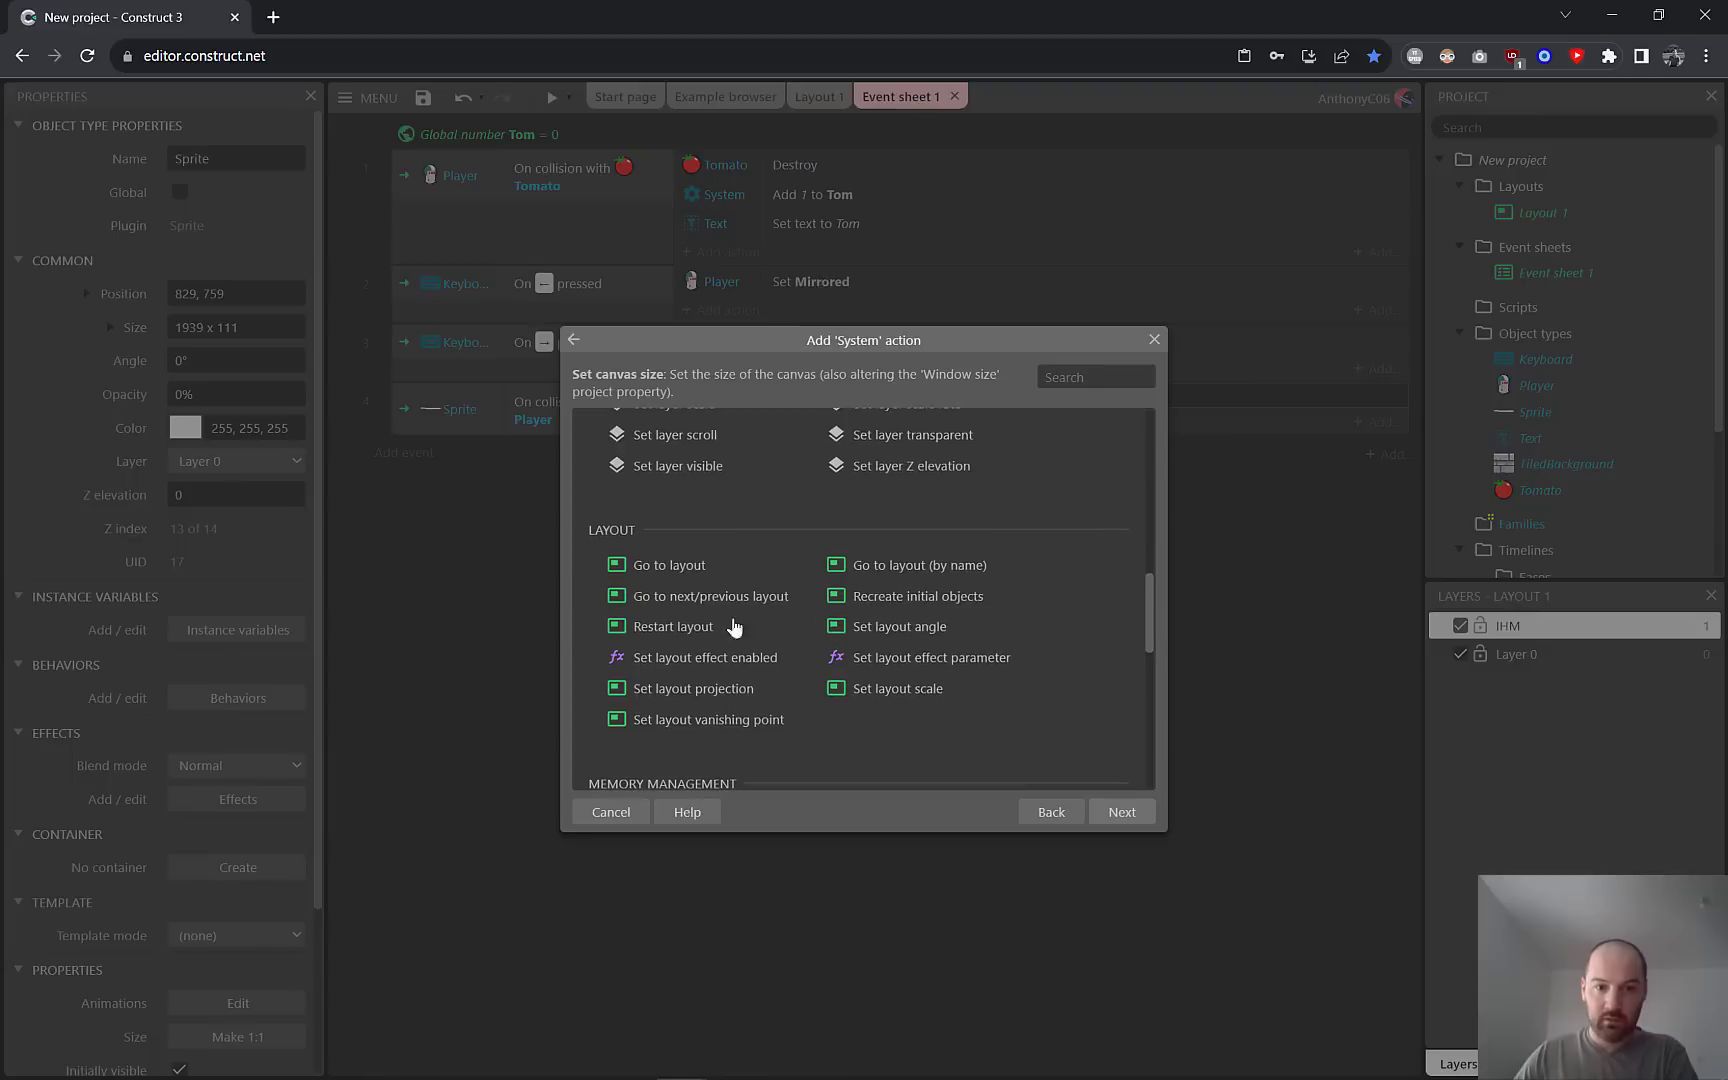
double_click(673, 627)
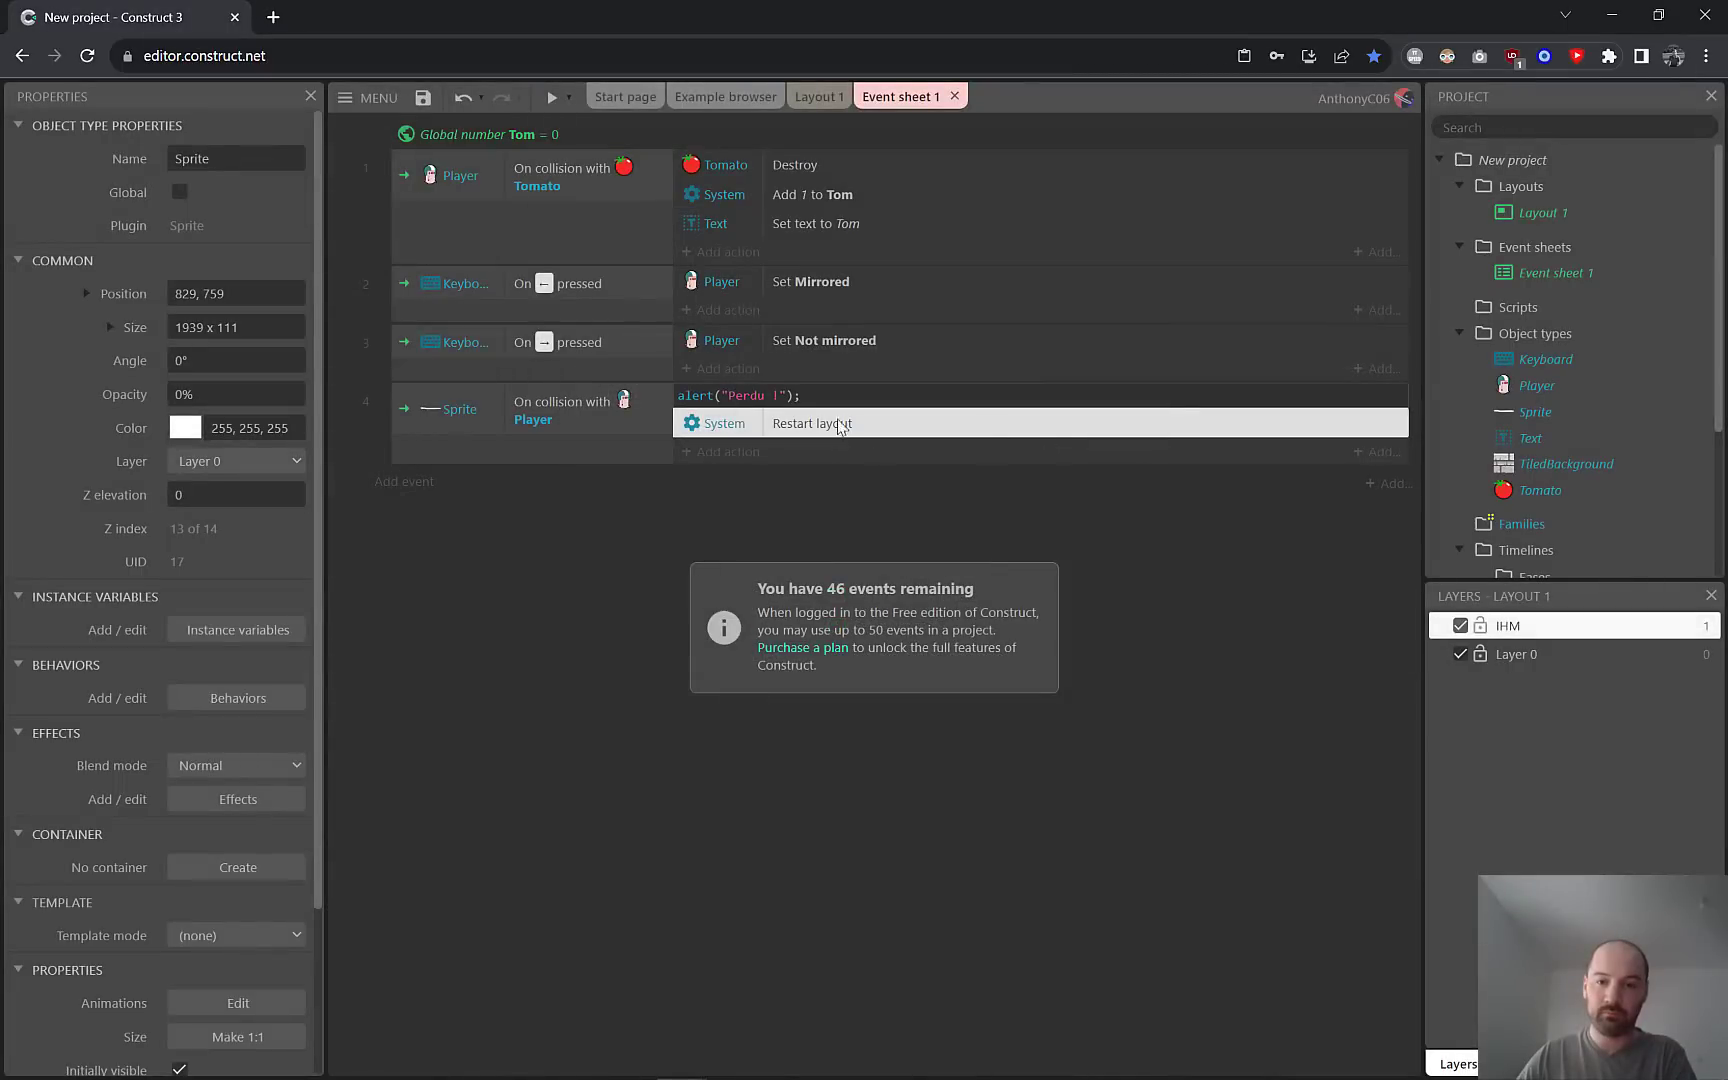
Disable the alert script in the Sprite and Player collision event.
left_click(824, 395)
right_click(824, 395)
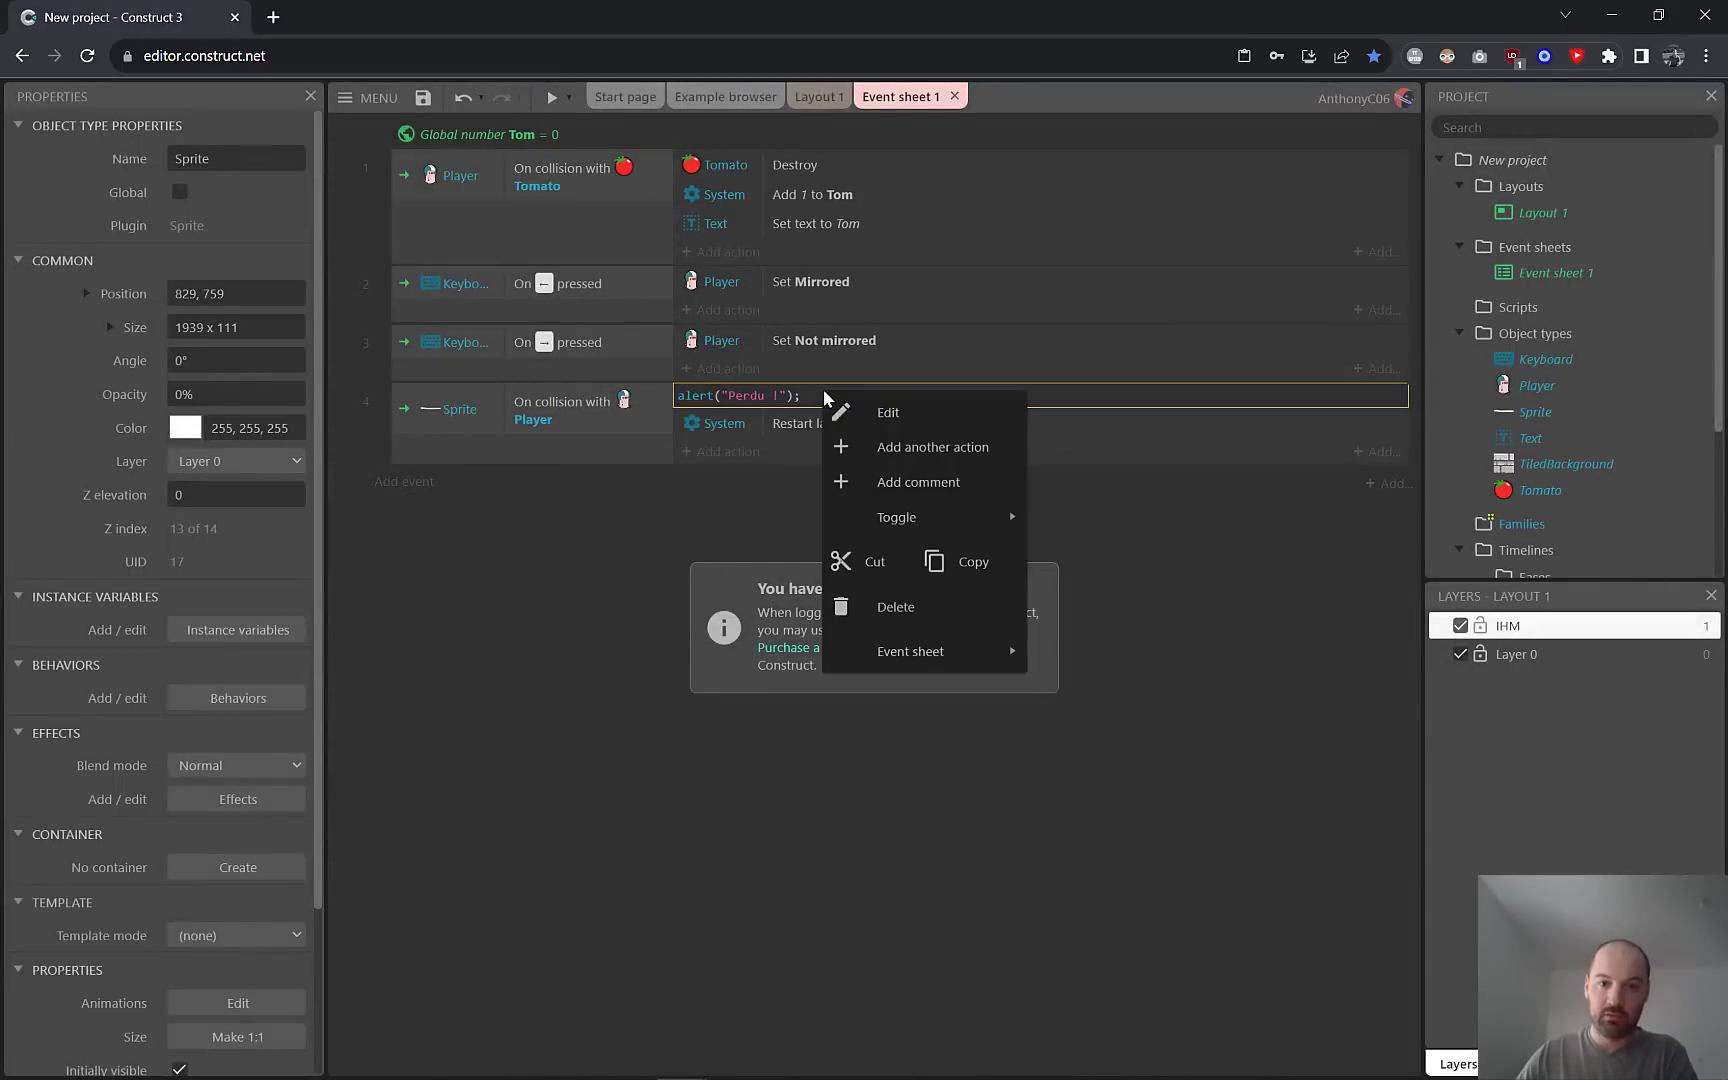
mouse_move(948, 528)
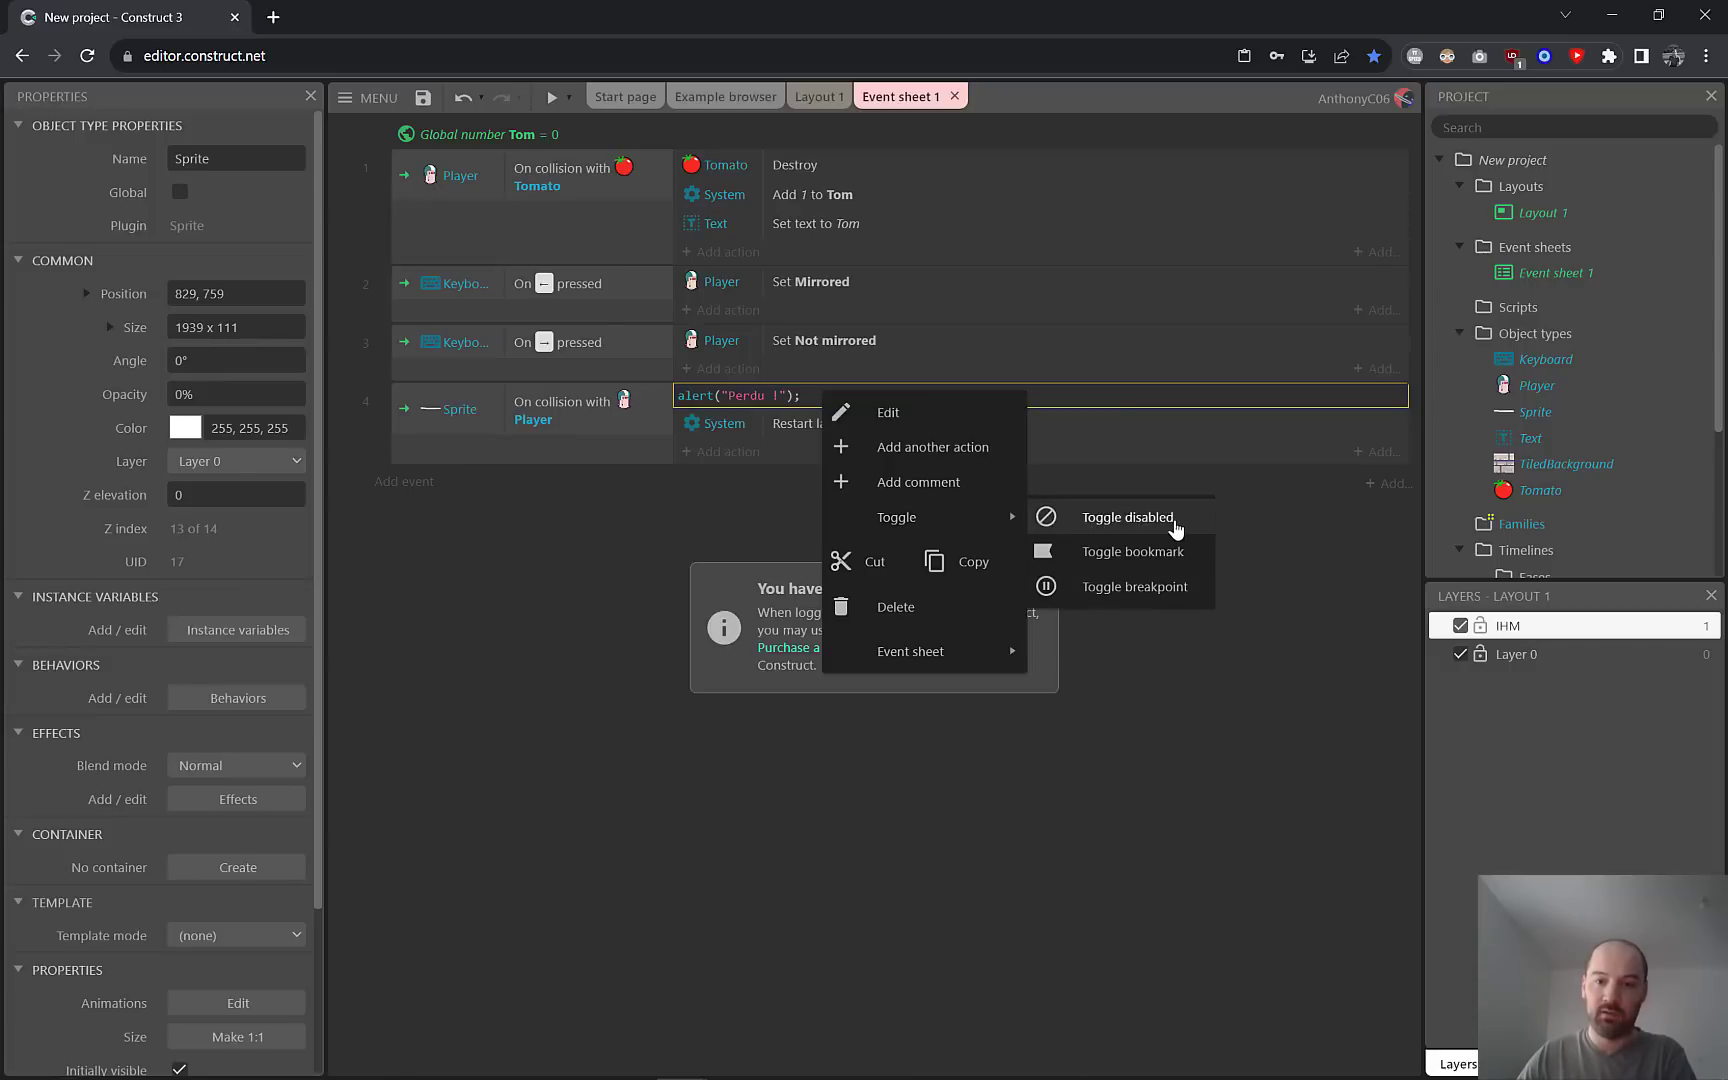
left_click(1128, 517)
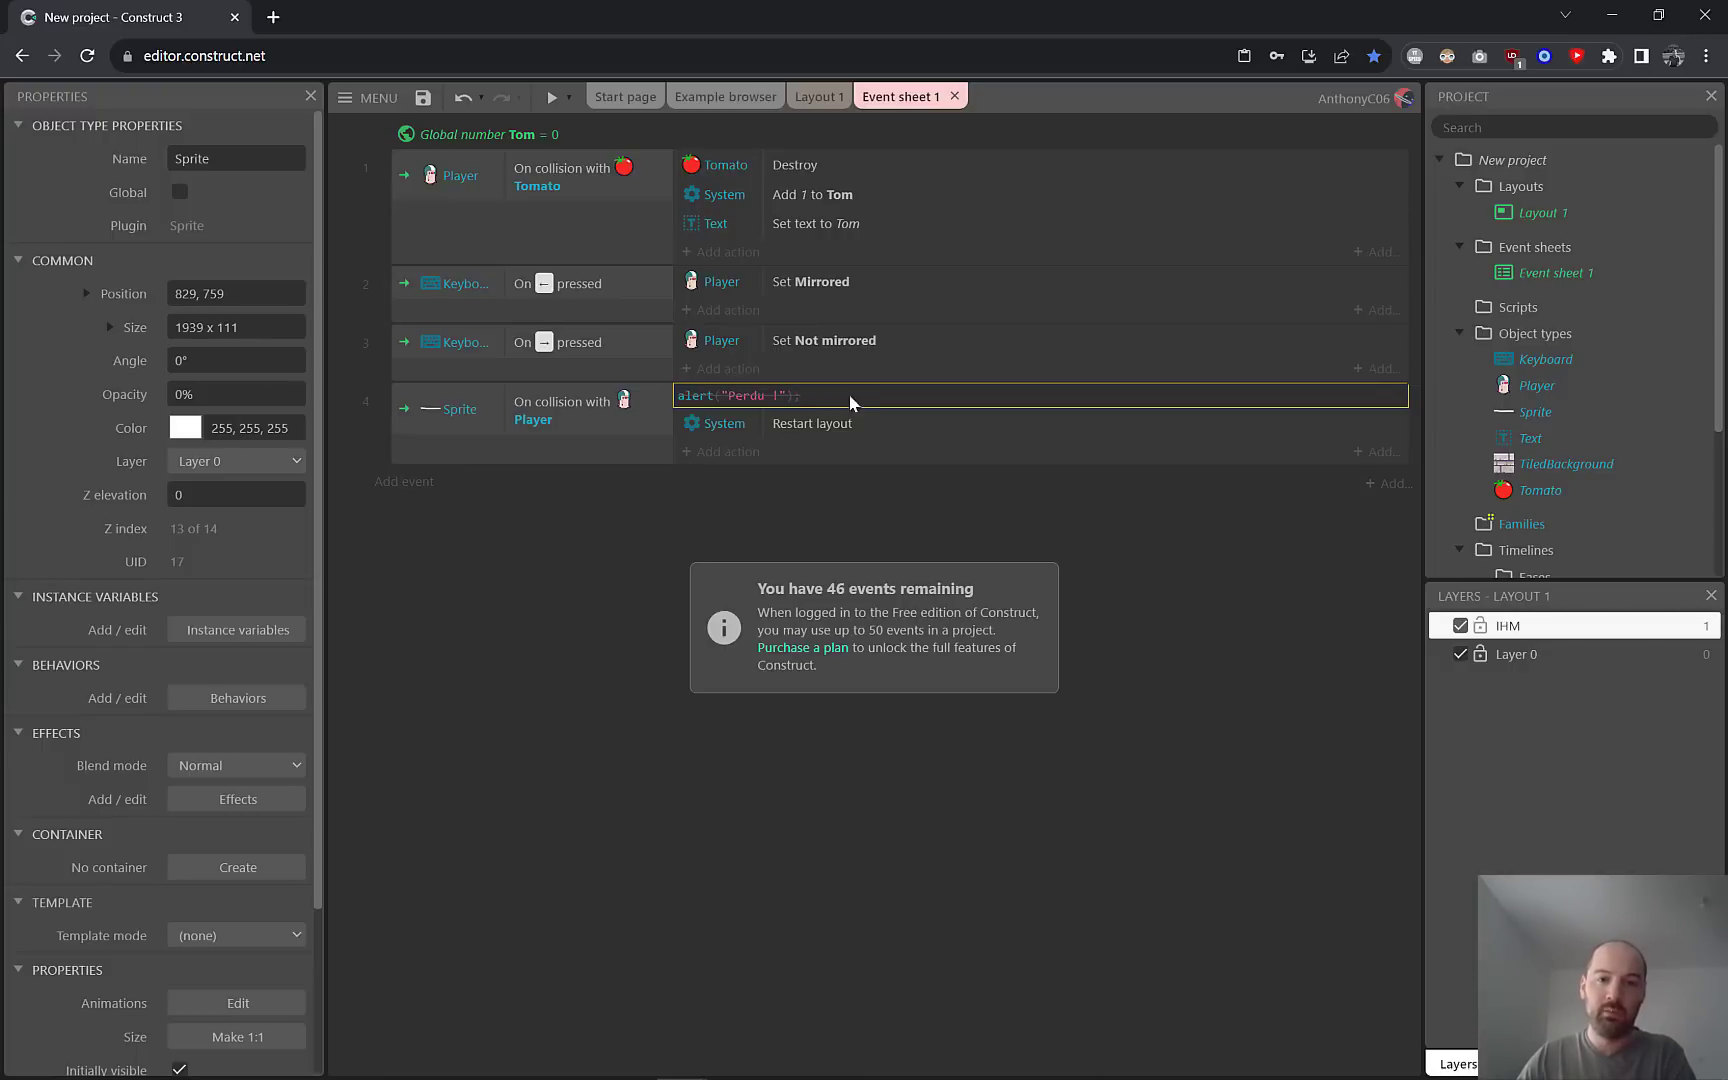
left_click(808, 480)
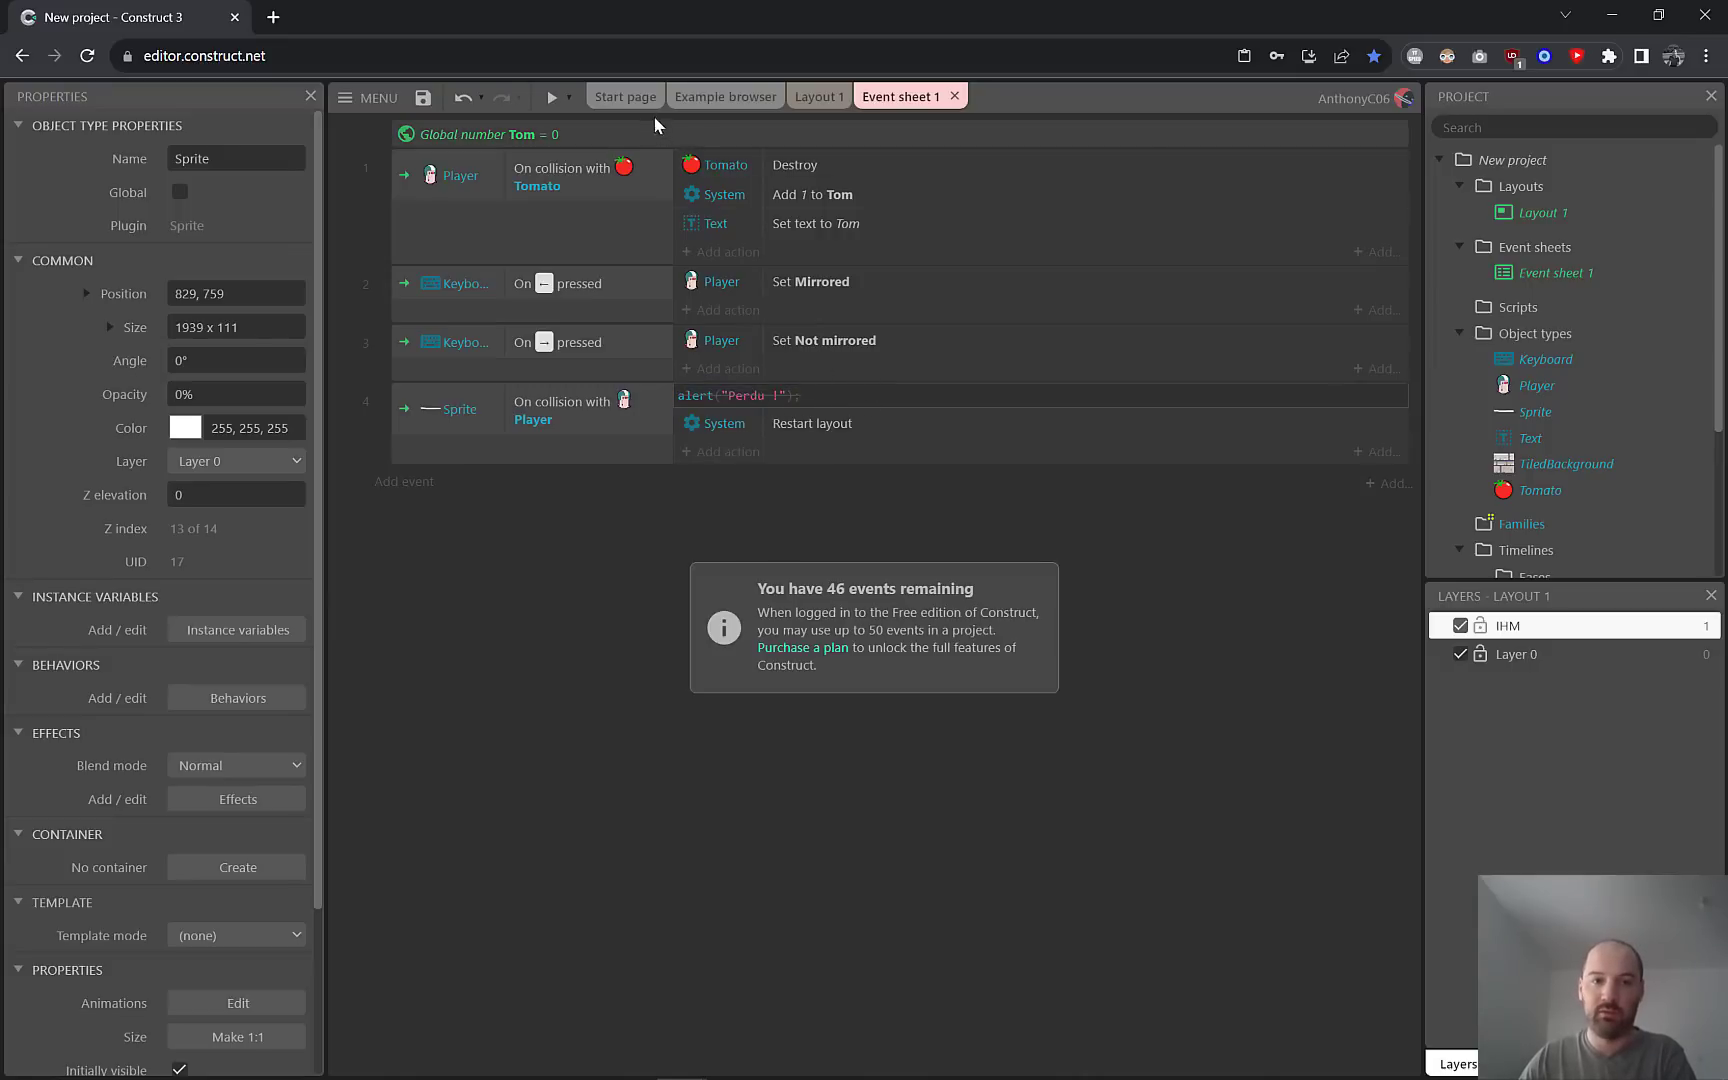
Preview Layout 1 and run the player through the first tomatoes and off the platform to test the restart.
left_click(625, 96)
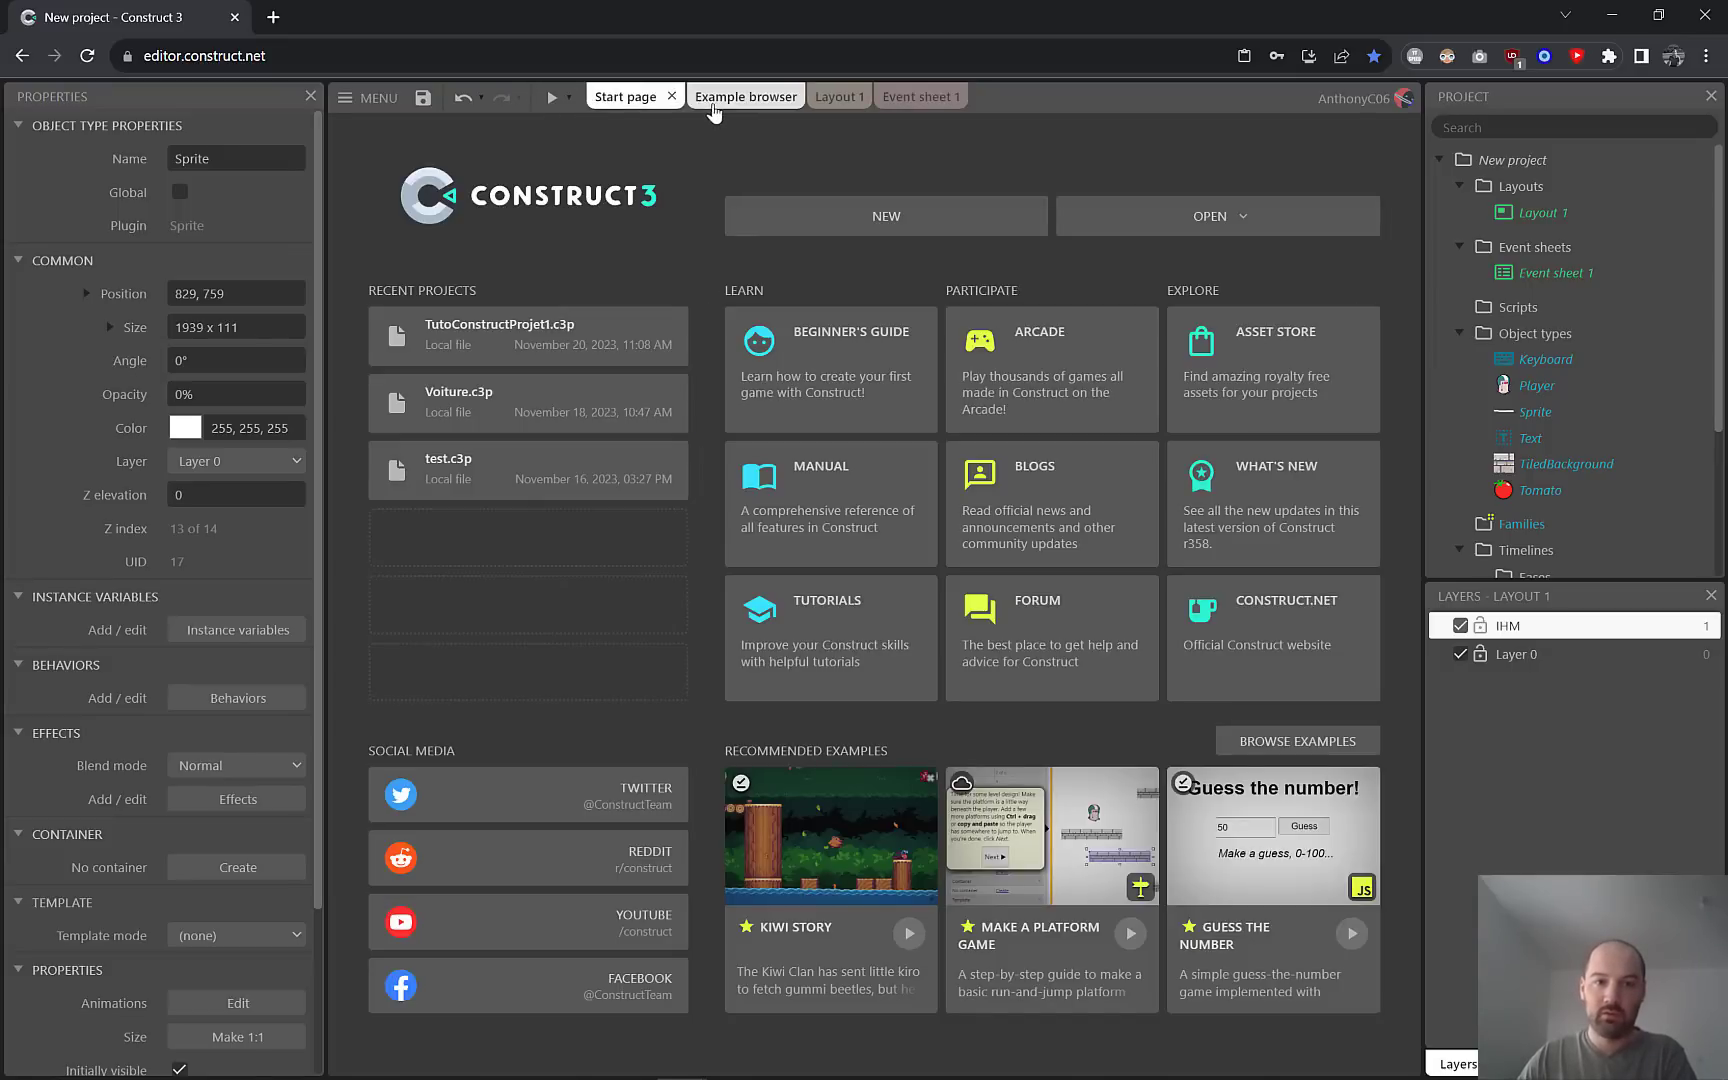
left_click(836, 96)
left_click(552, 97)
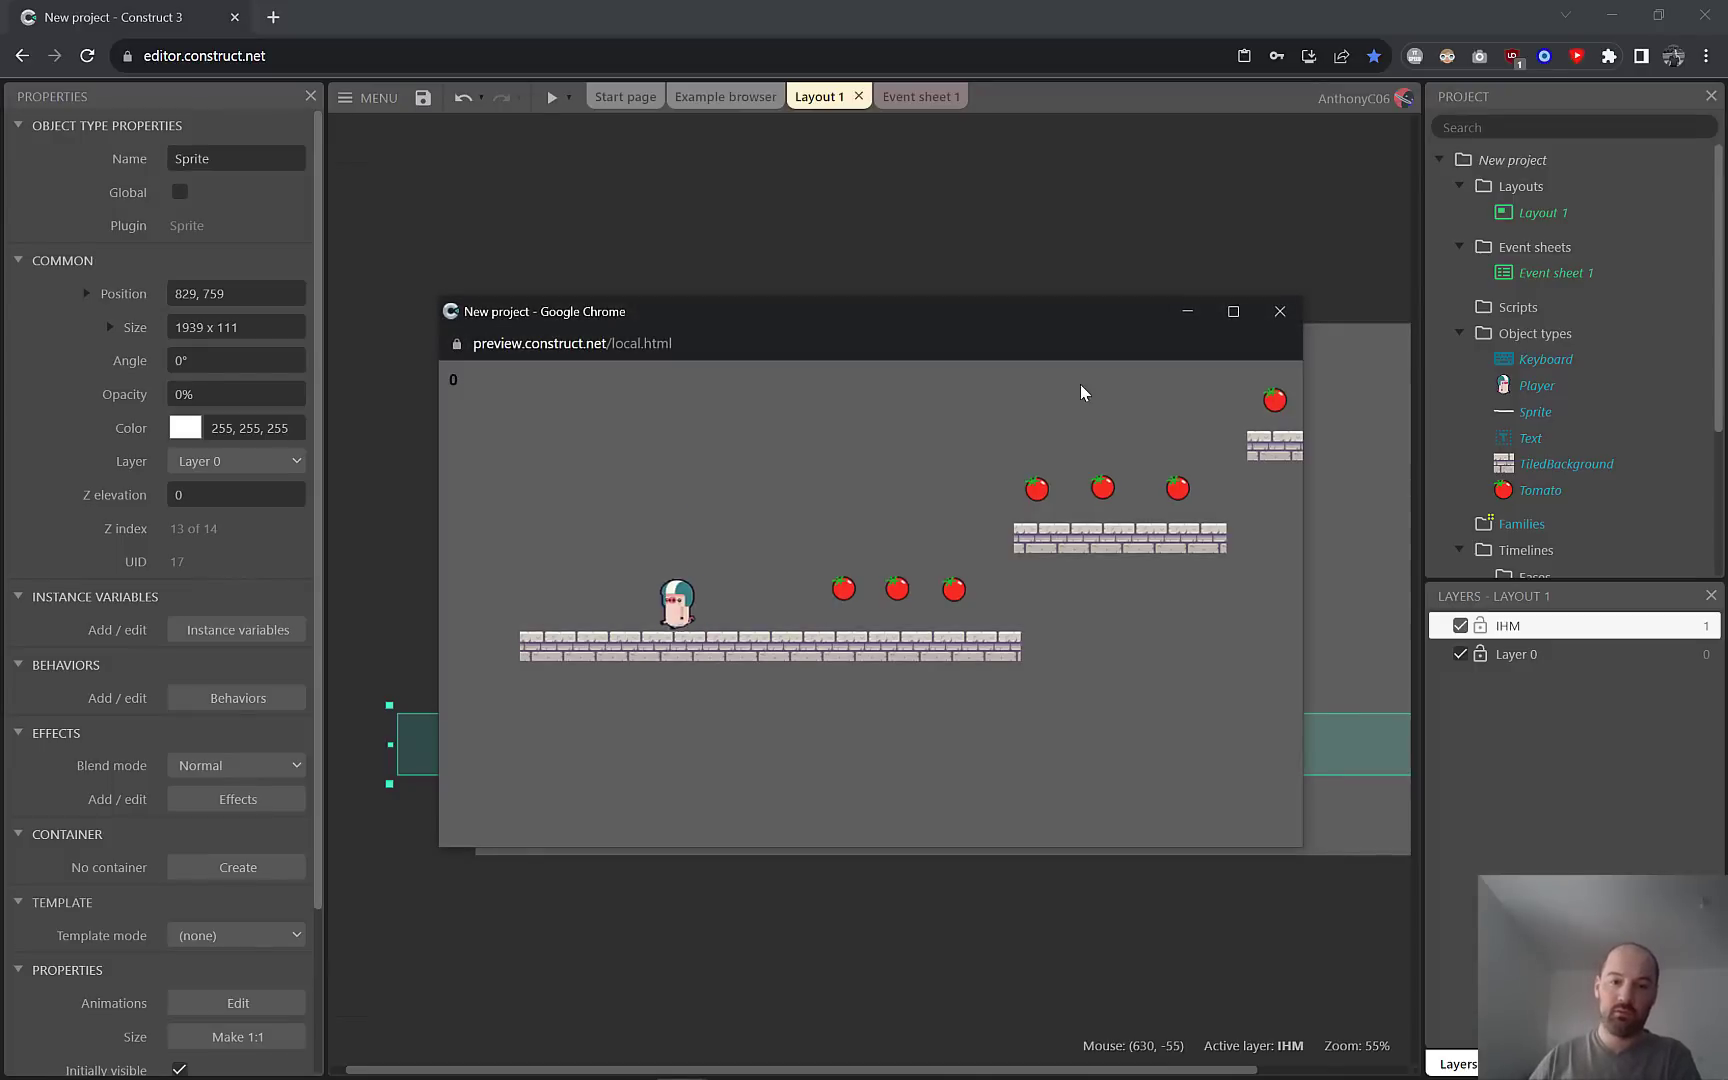
key("Right")
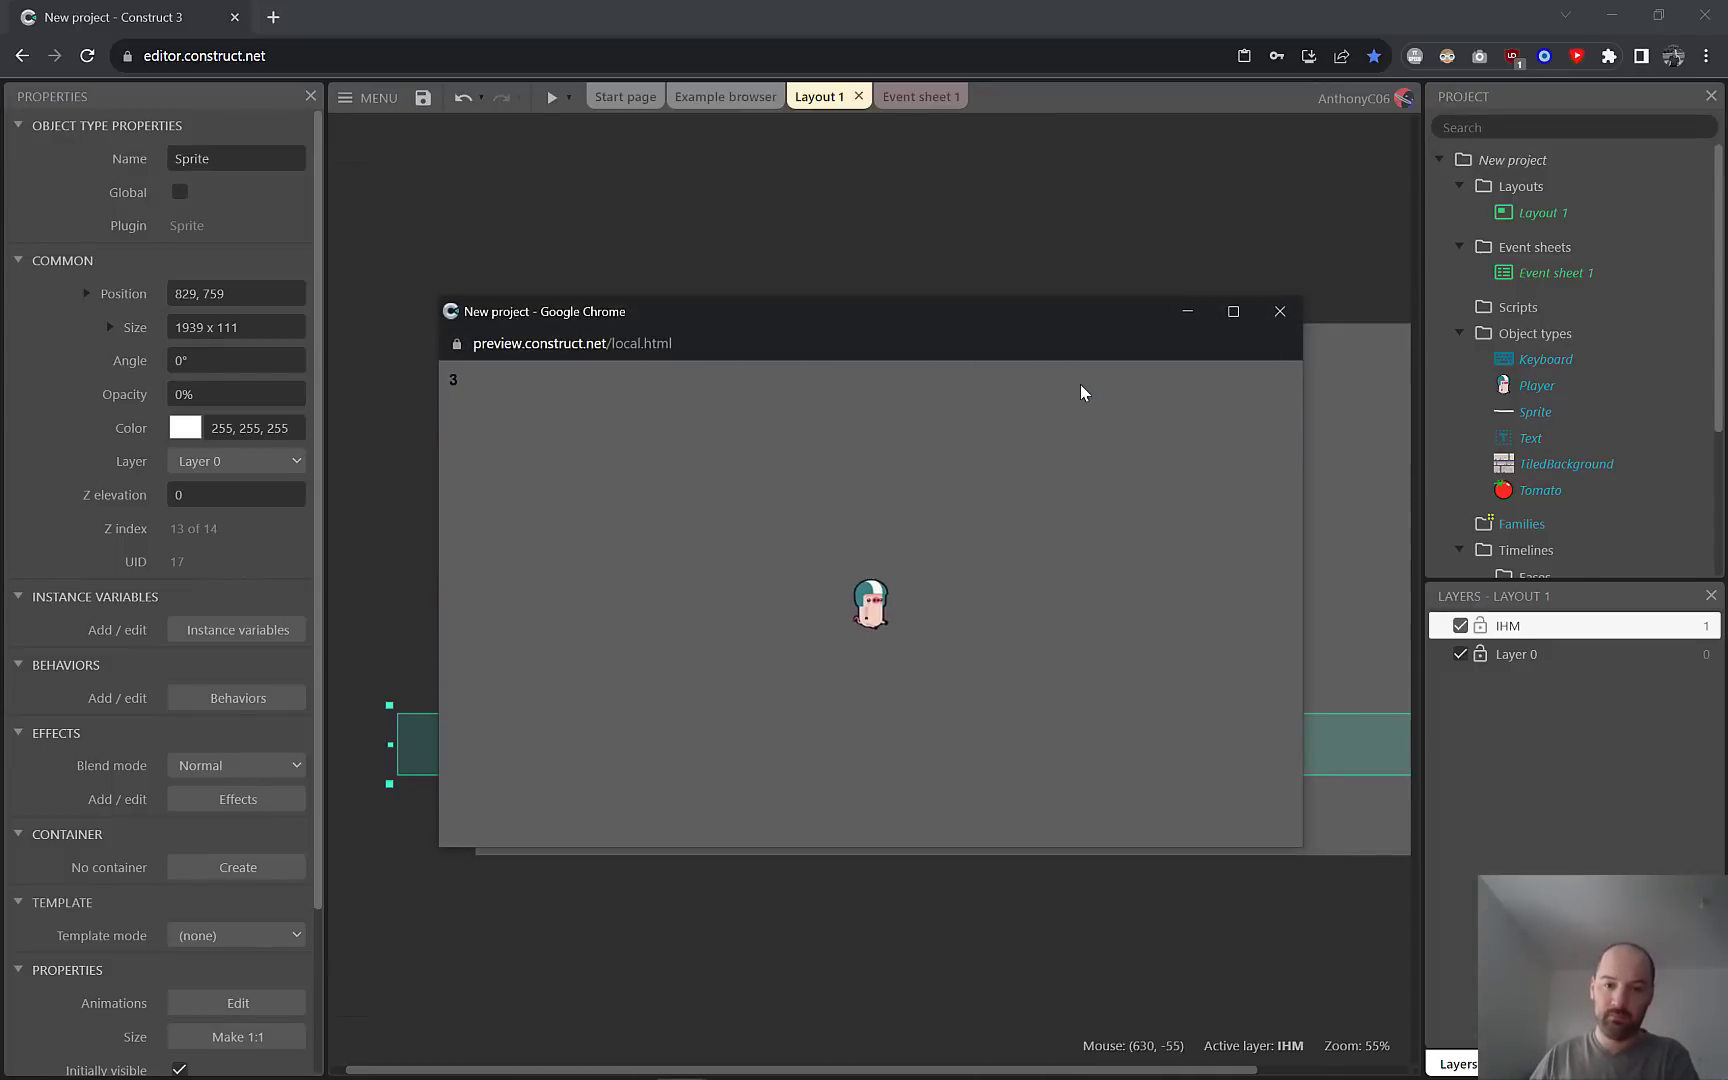
Play the restarted level, collecting the tomatoes on all three platforms, and drop off the platforms again to check the counter.
key("Right")
key("Up")
key("Right")
key("Up")
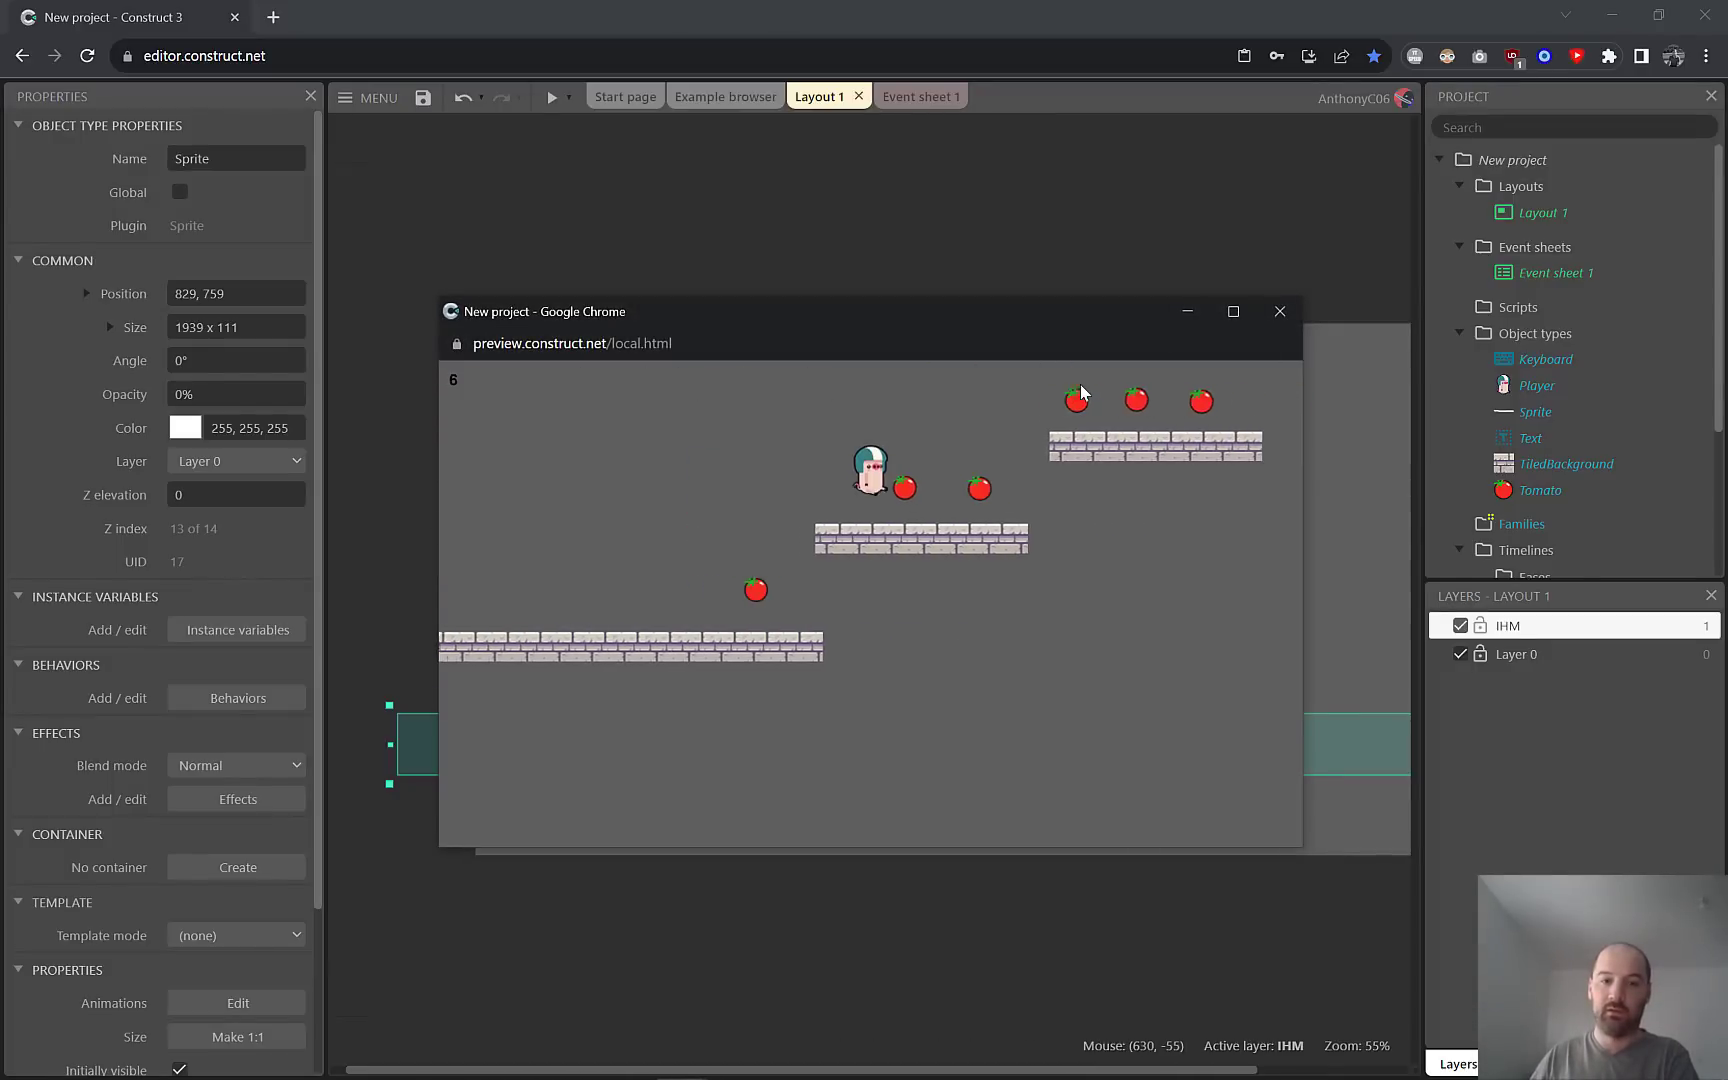
key("Up")
key("Left")
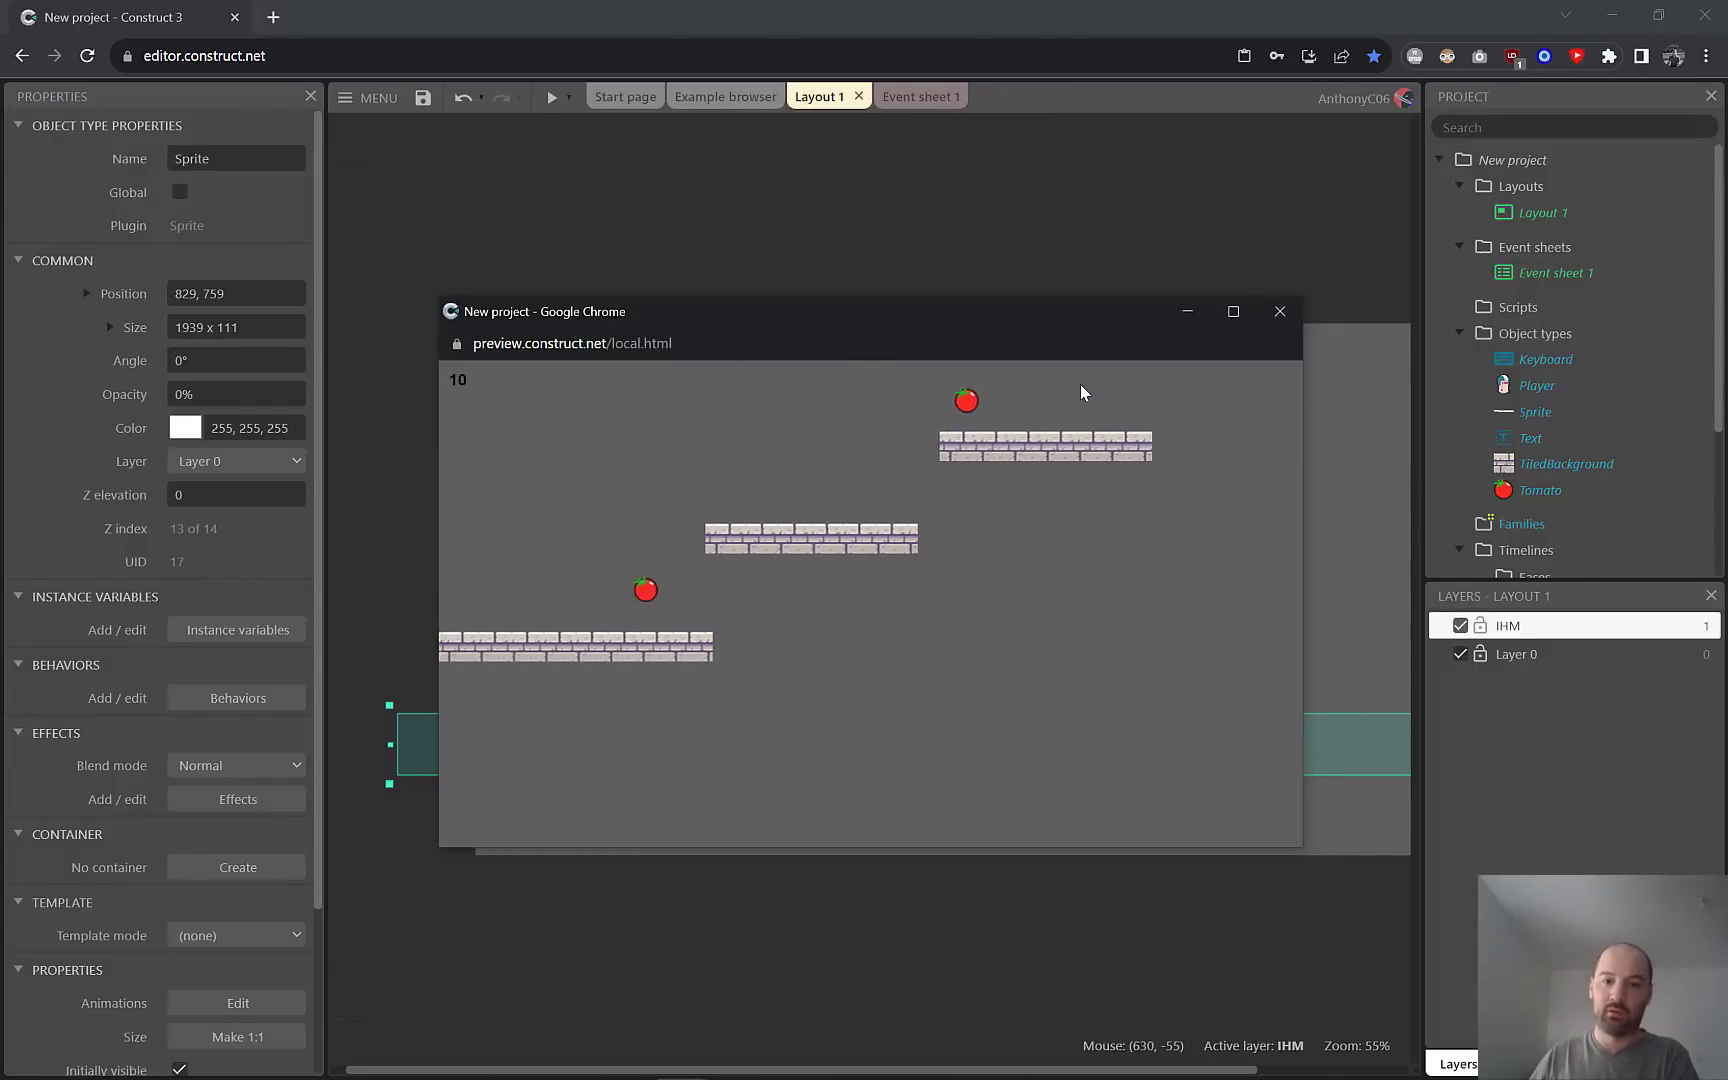
key("Up")
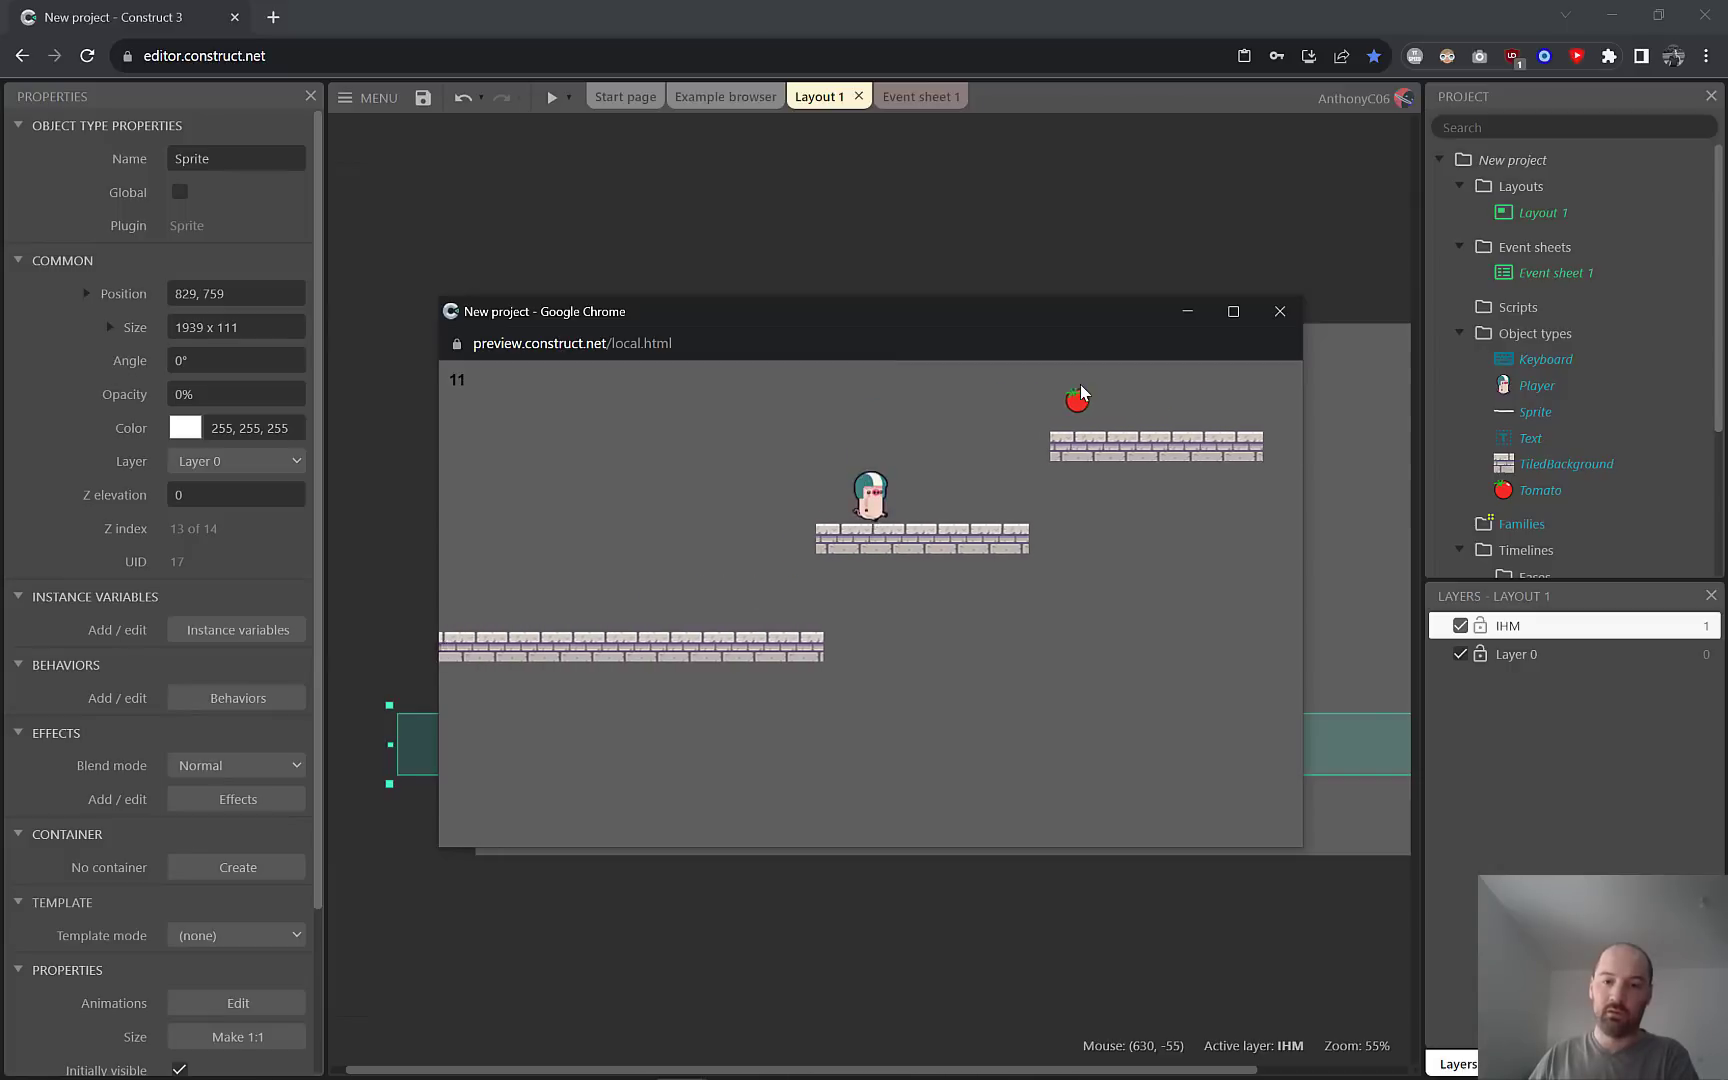
key("Right")
key("Up")
key("Left")
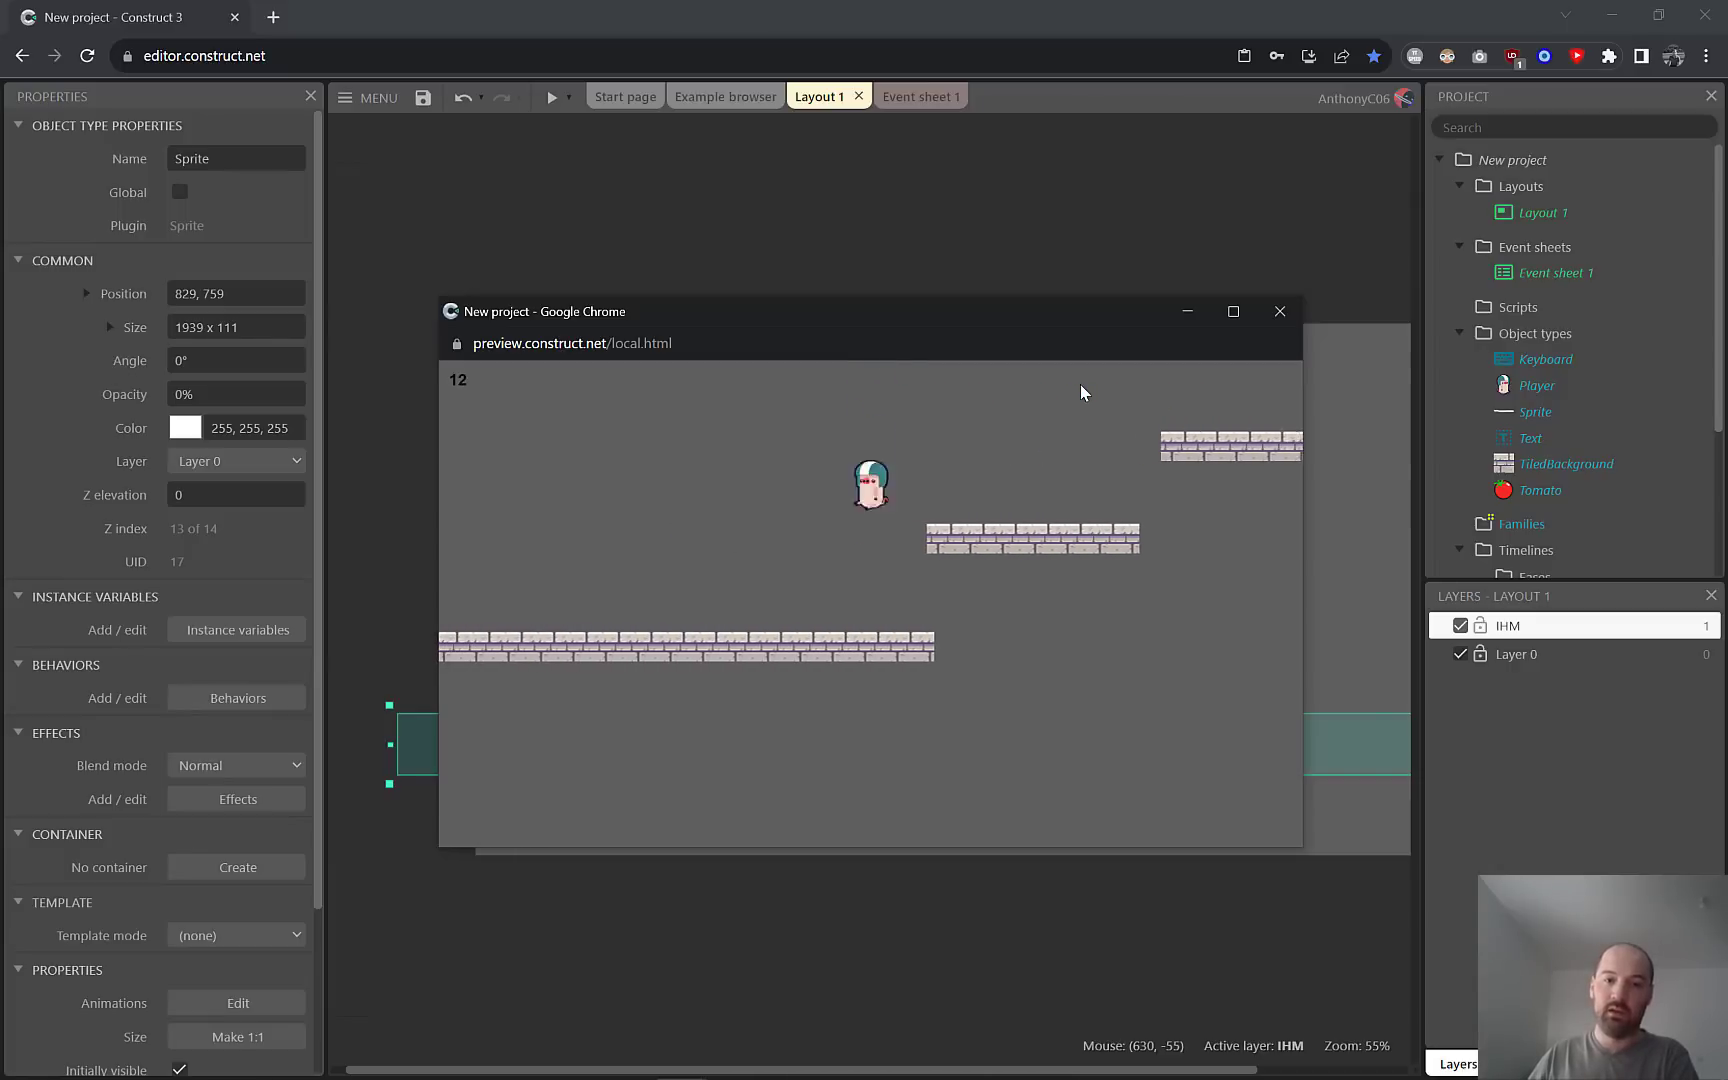
key("Right")
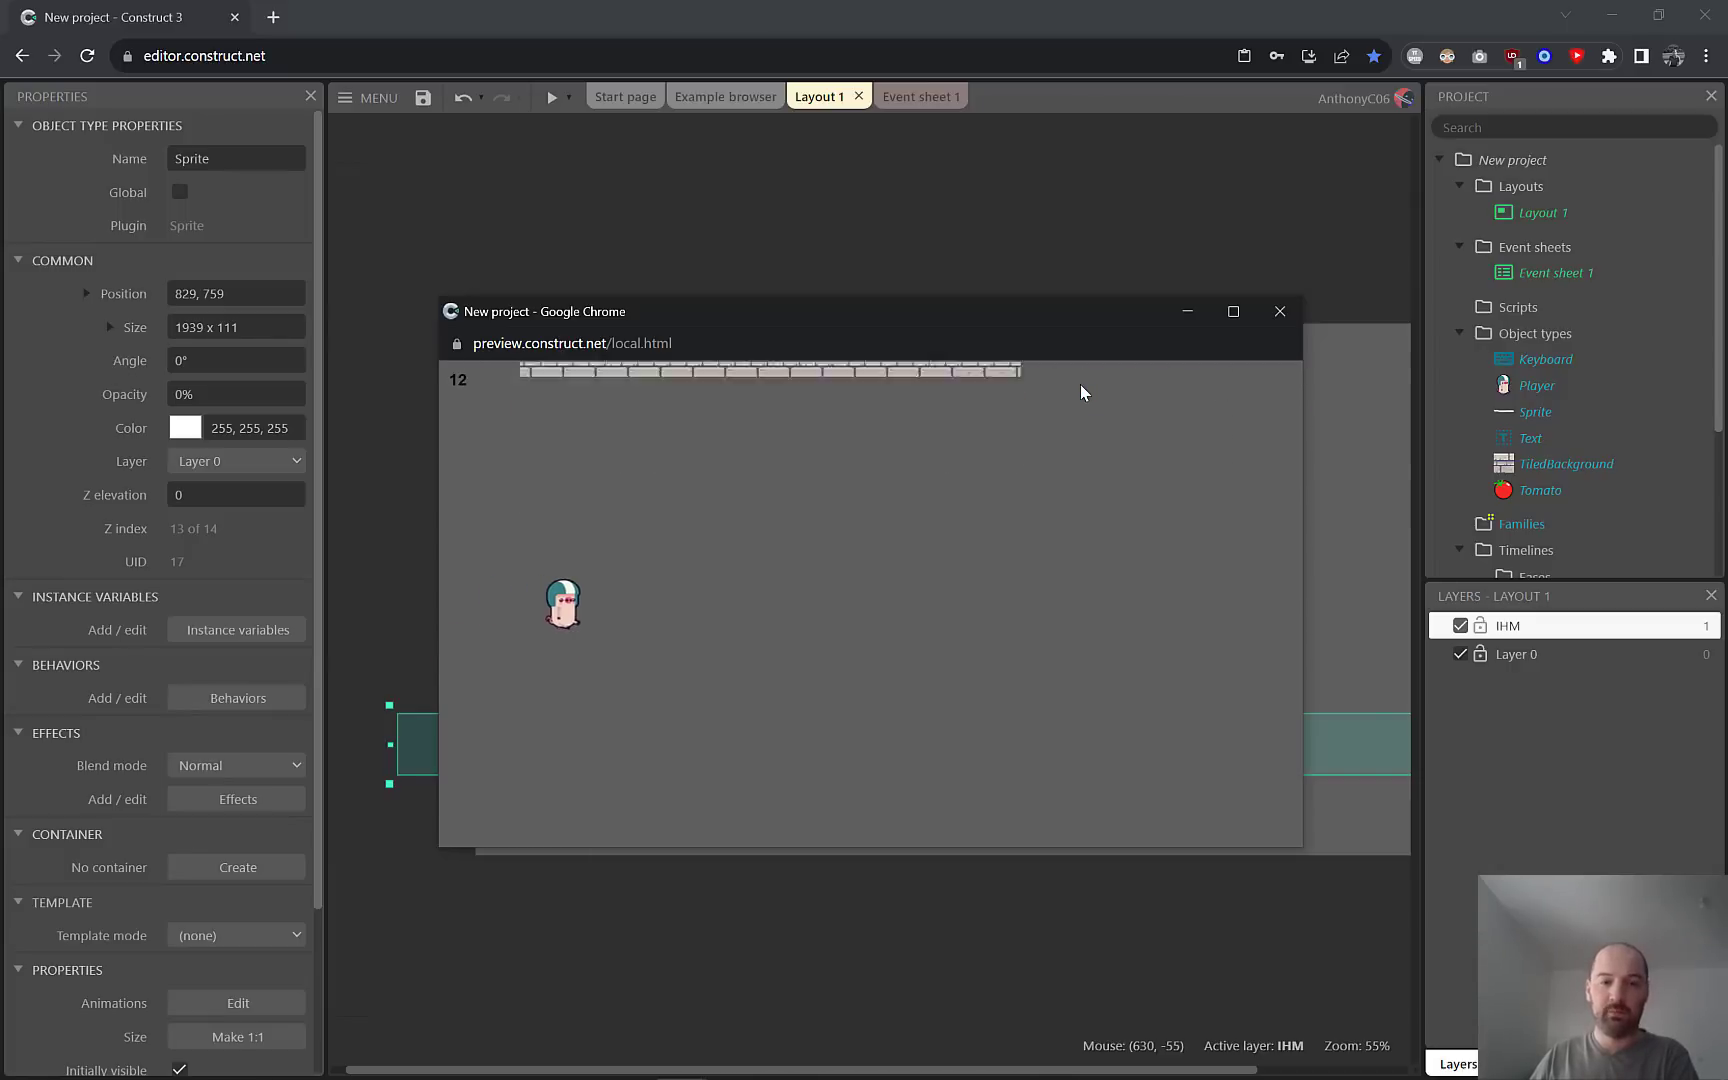
Play the level once more up to the second platform, collecting its tomatoes, and close the preview.
key("Up")
key("Right")
key("Up")
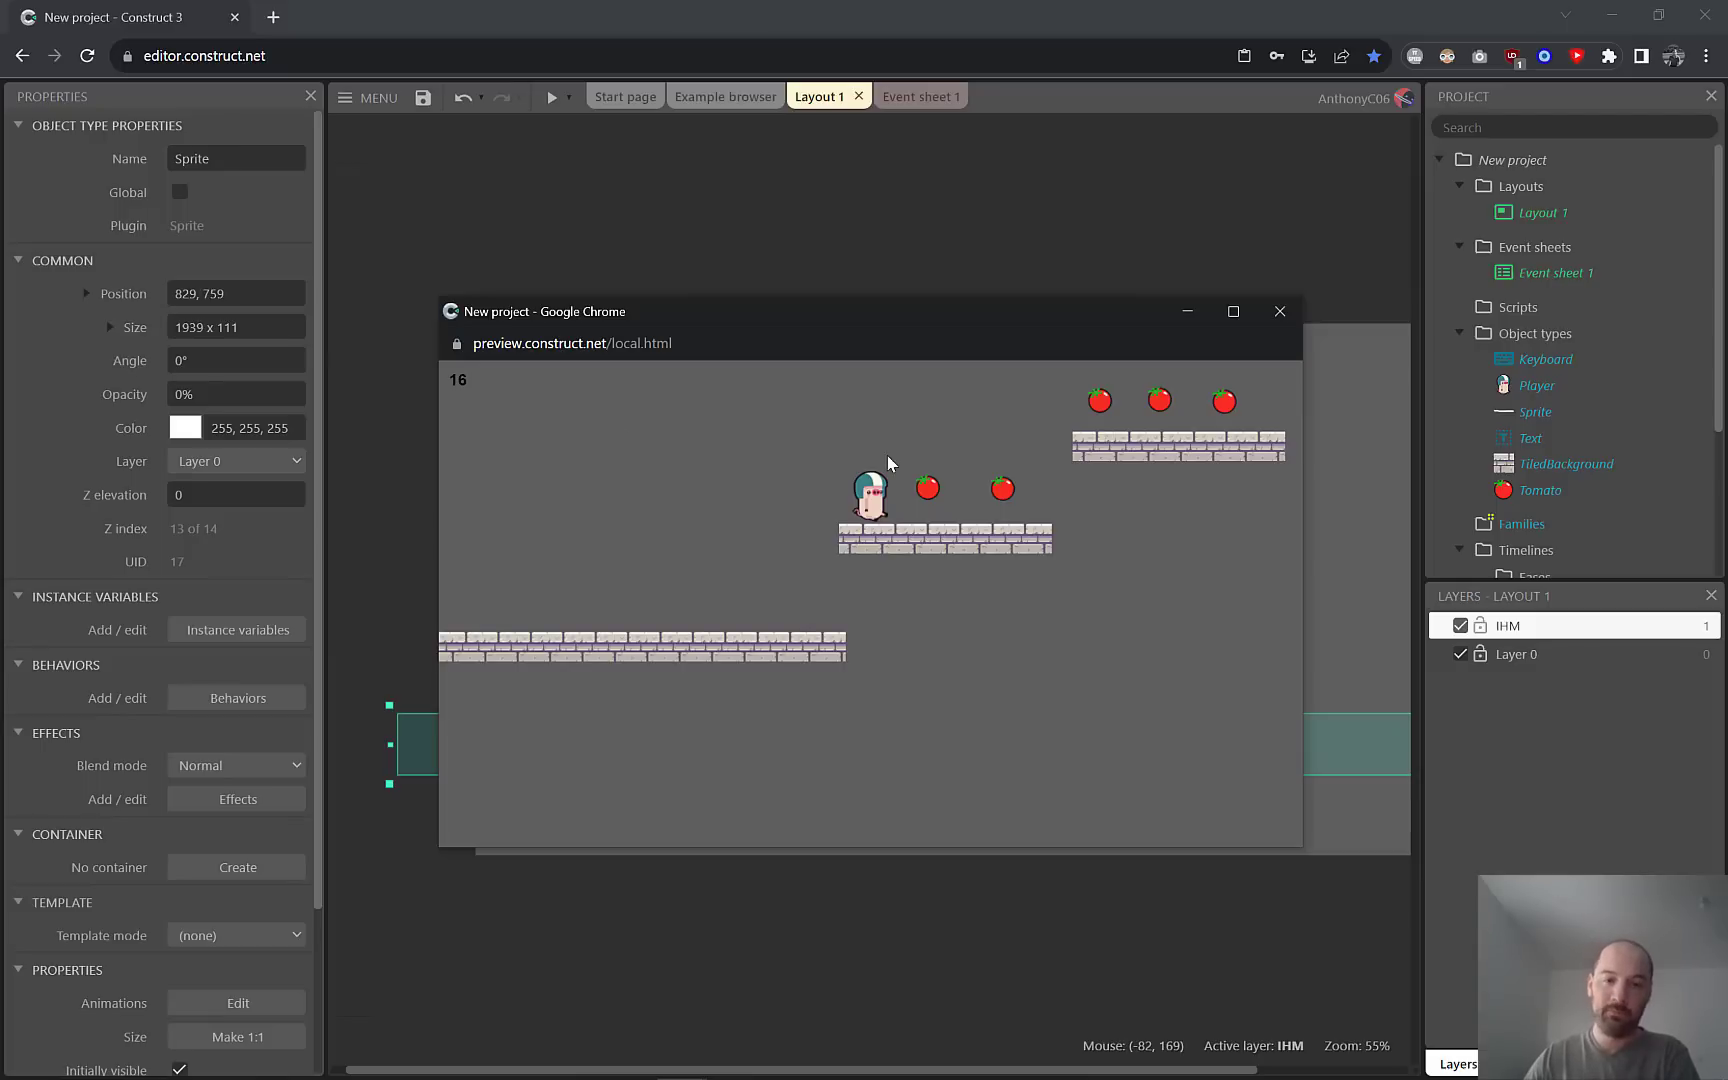
key("Right")
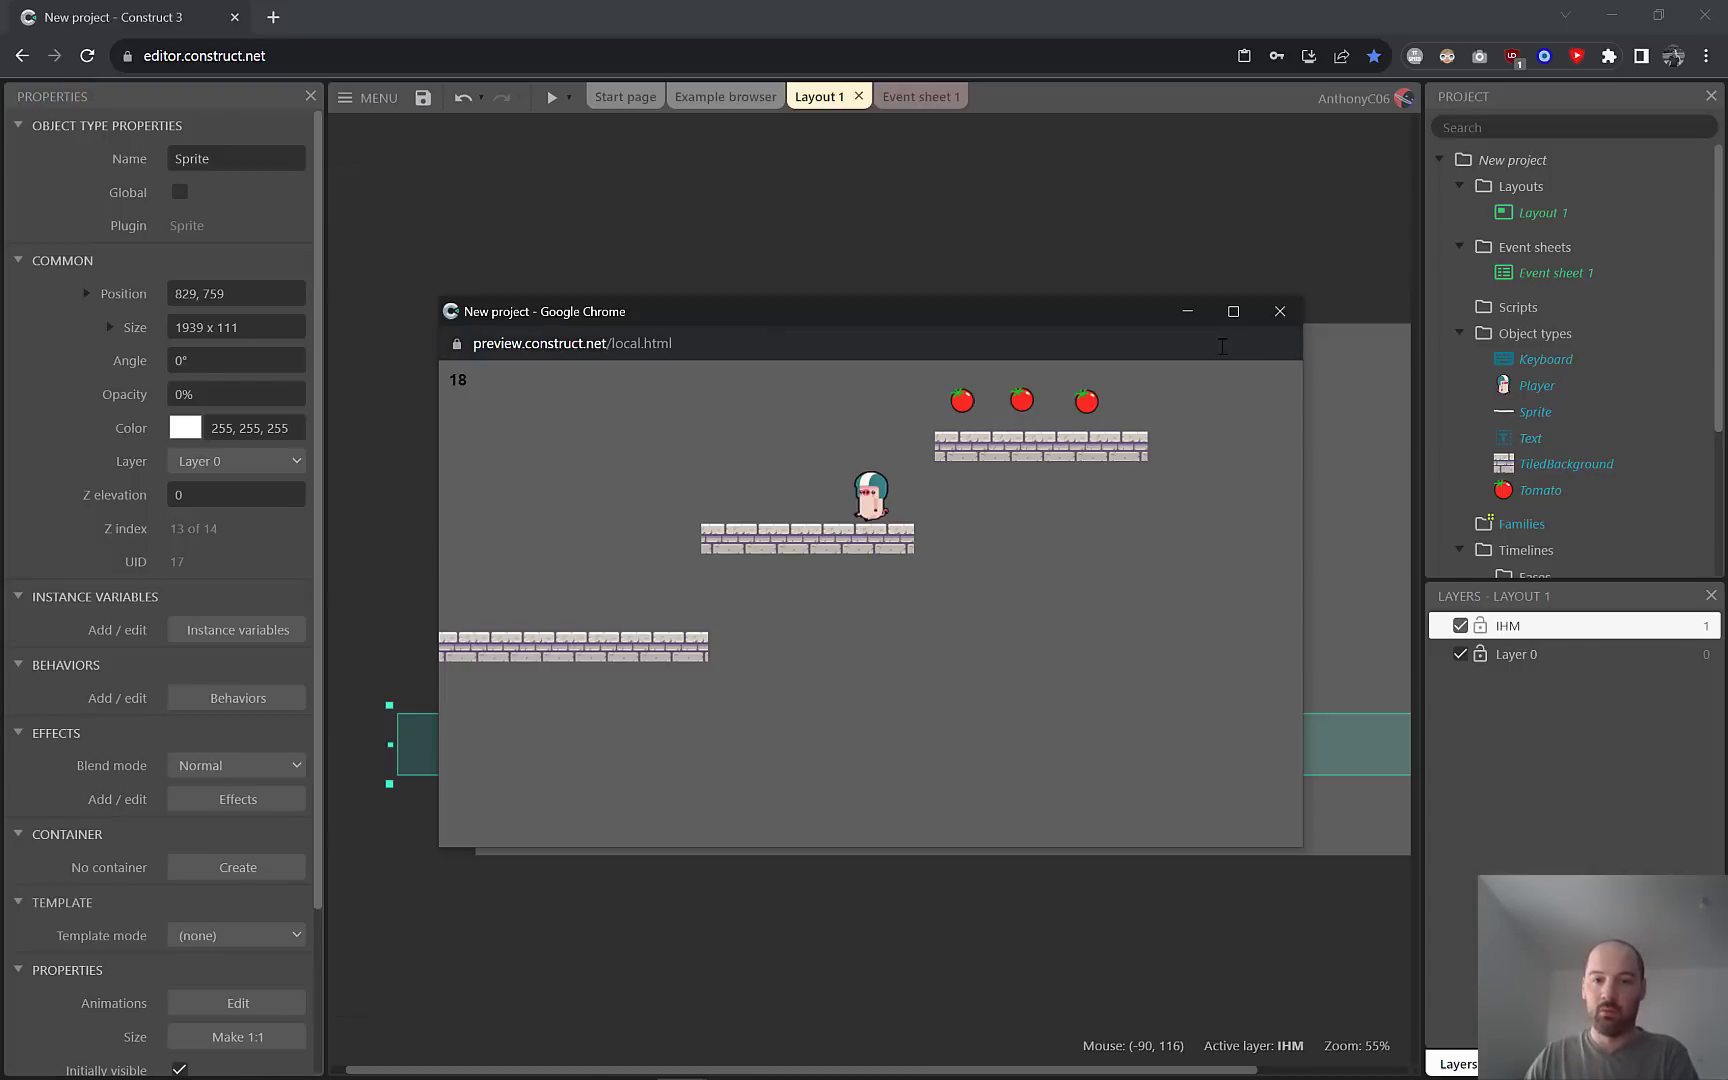
left_click(1279, 312)
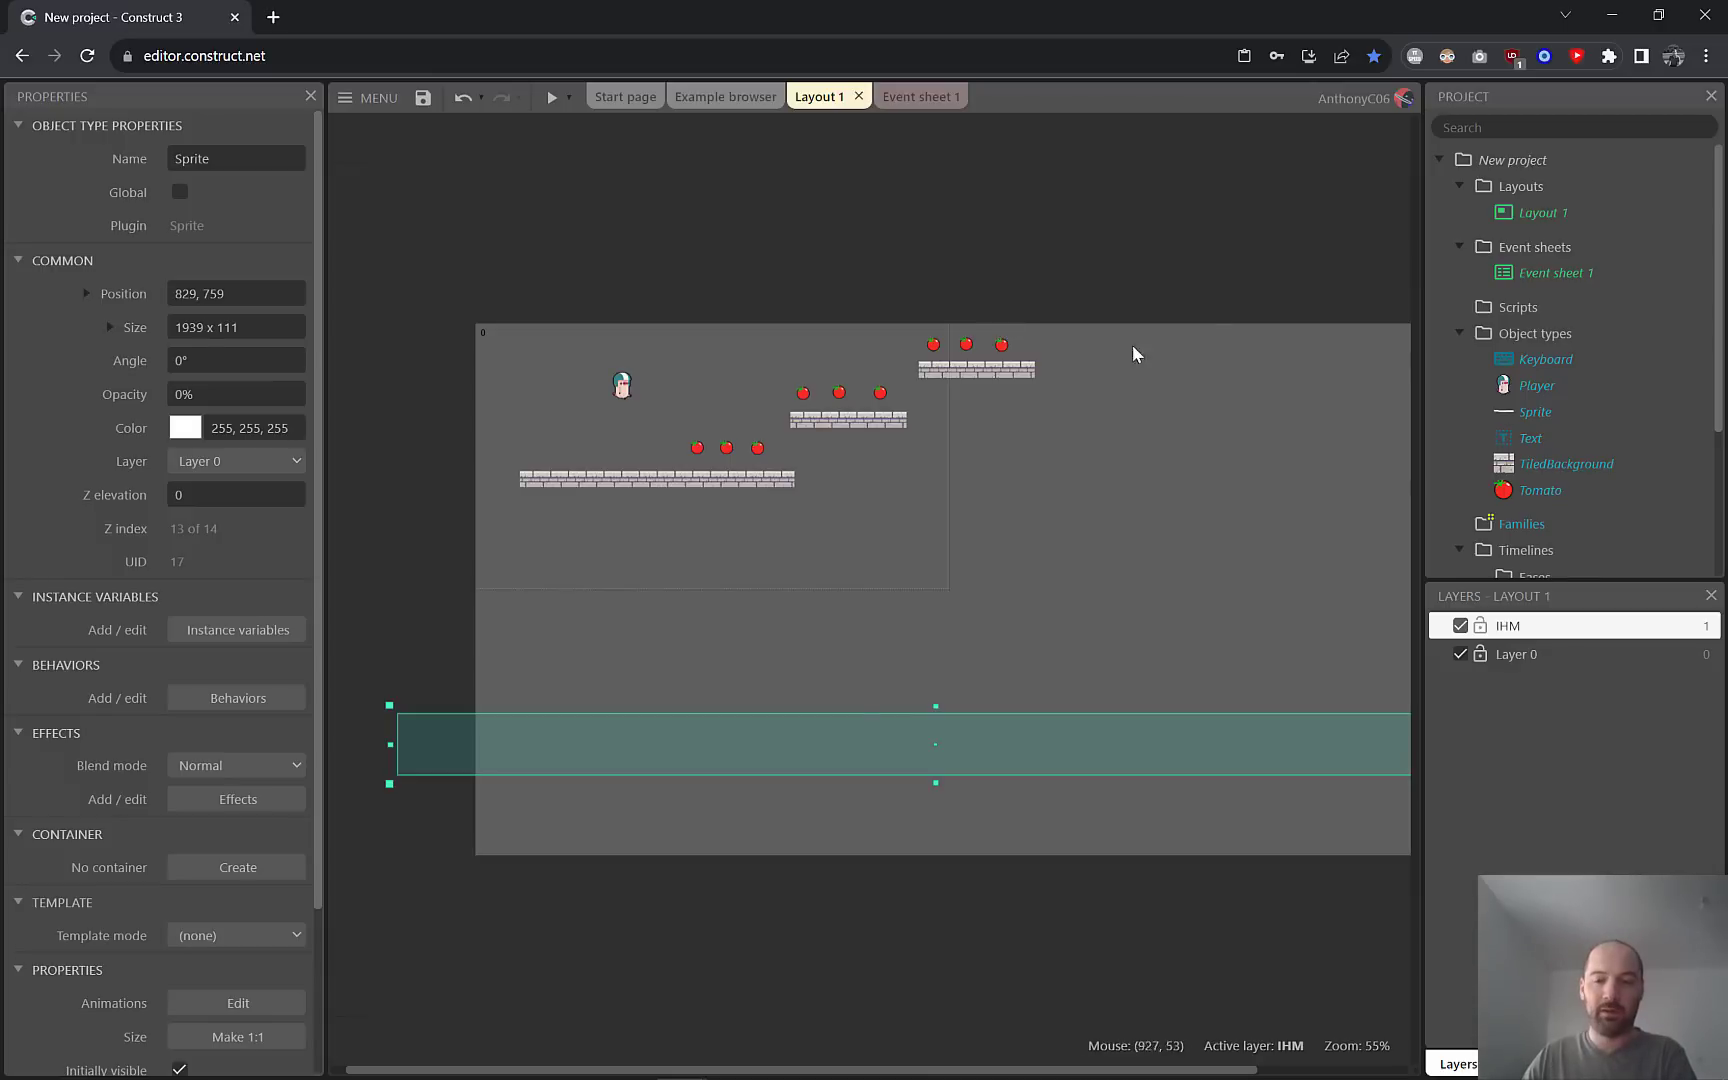
Close the New project project without saving its changes.
left_click(1437, 161)
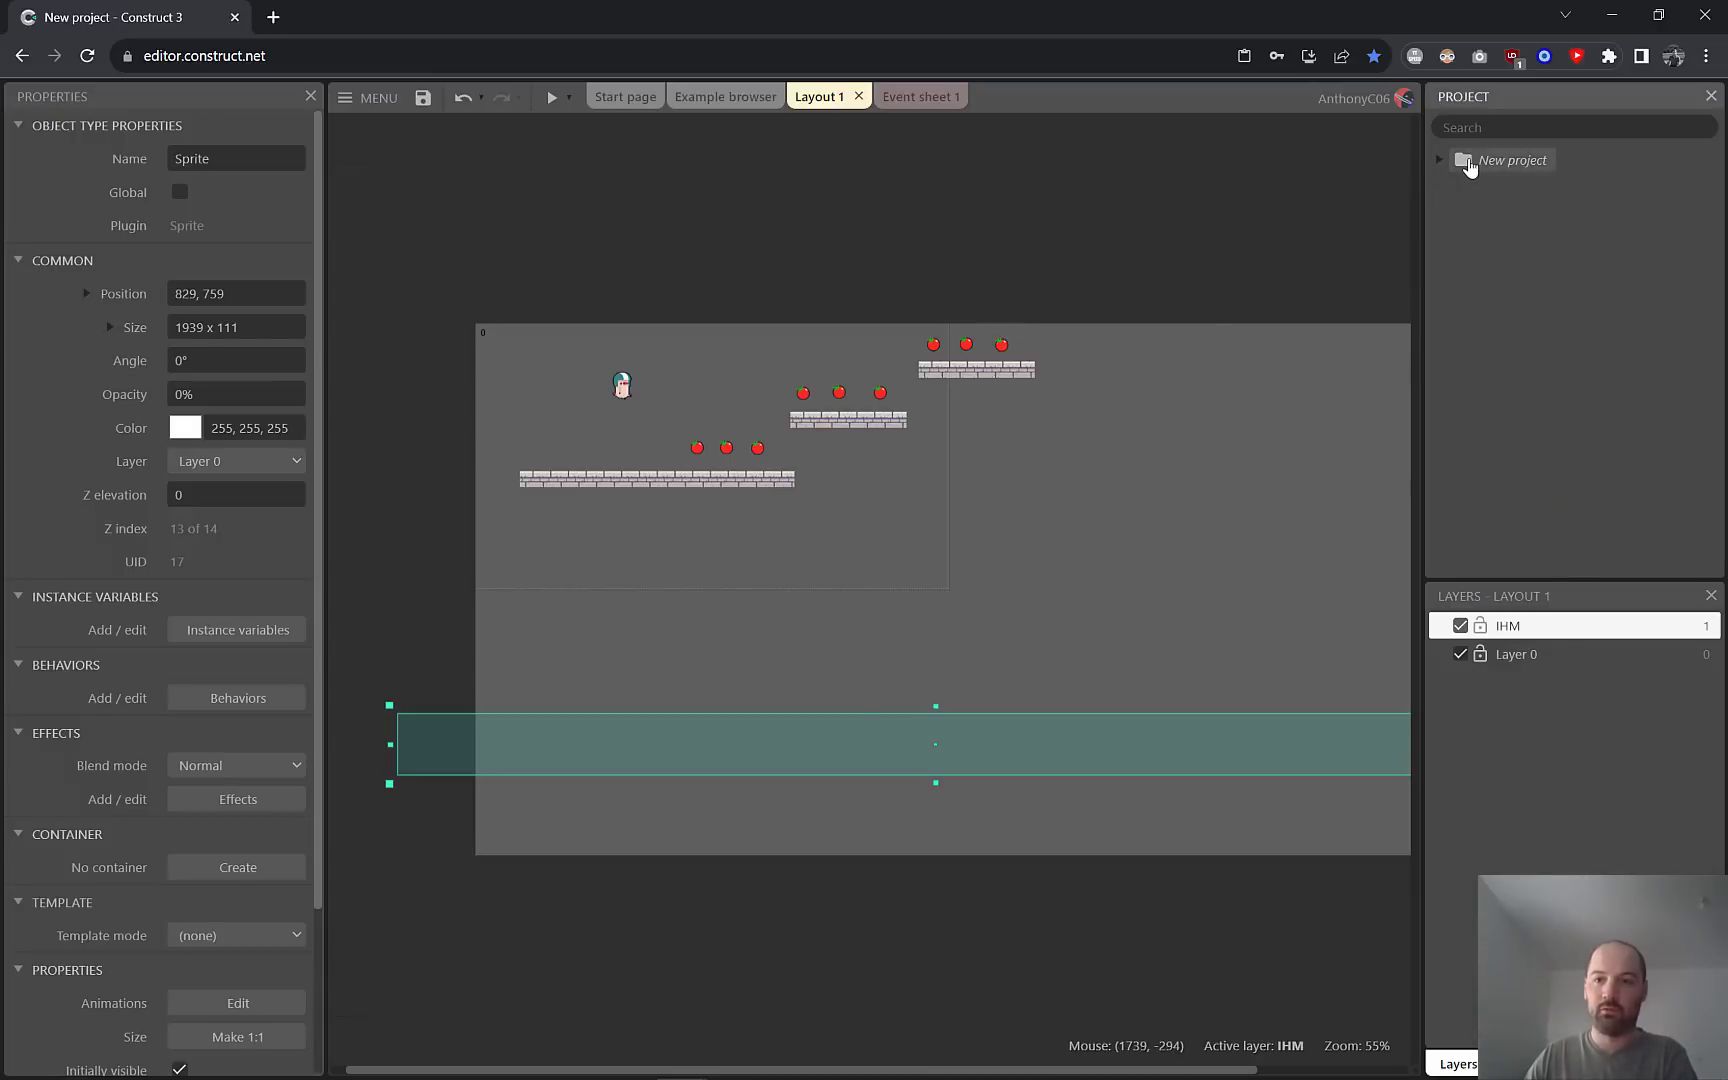
right_click(1466, 162)
left_click(1554, 400)
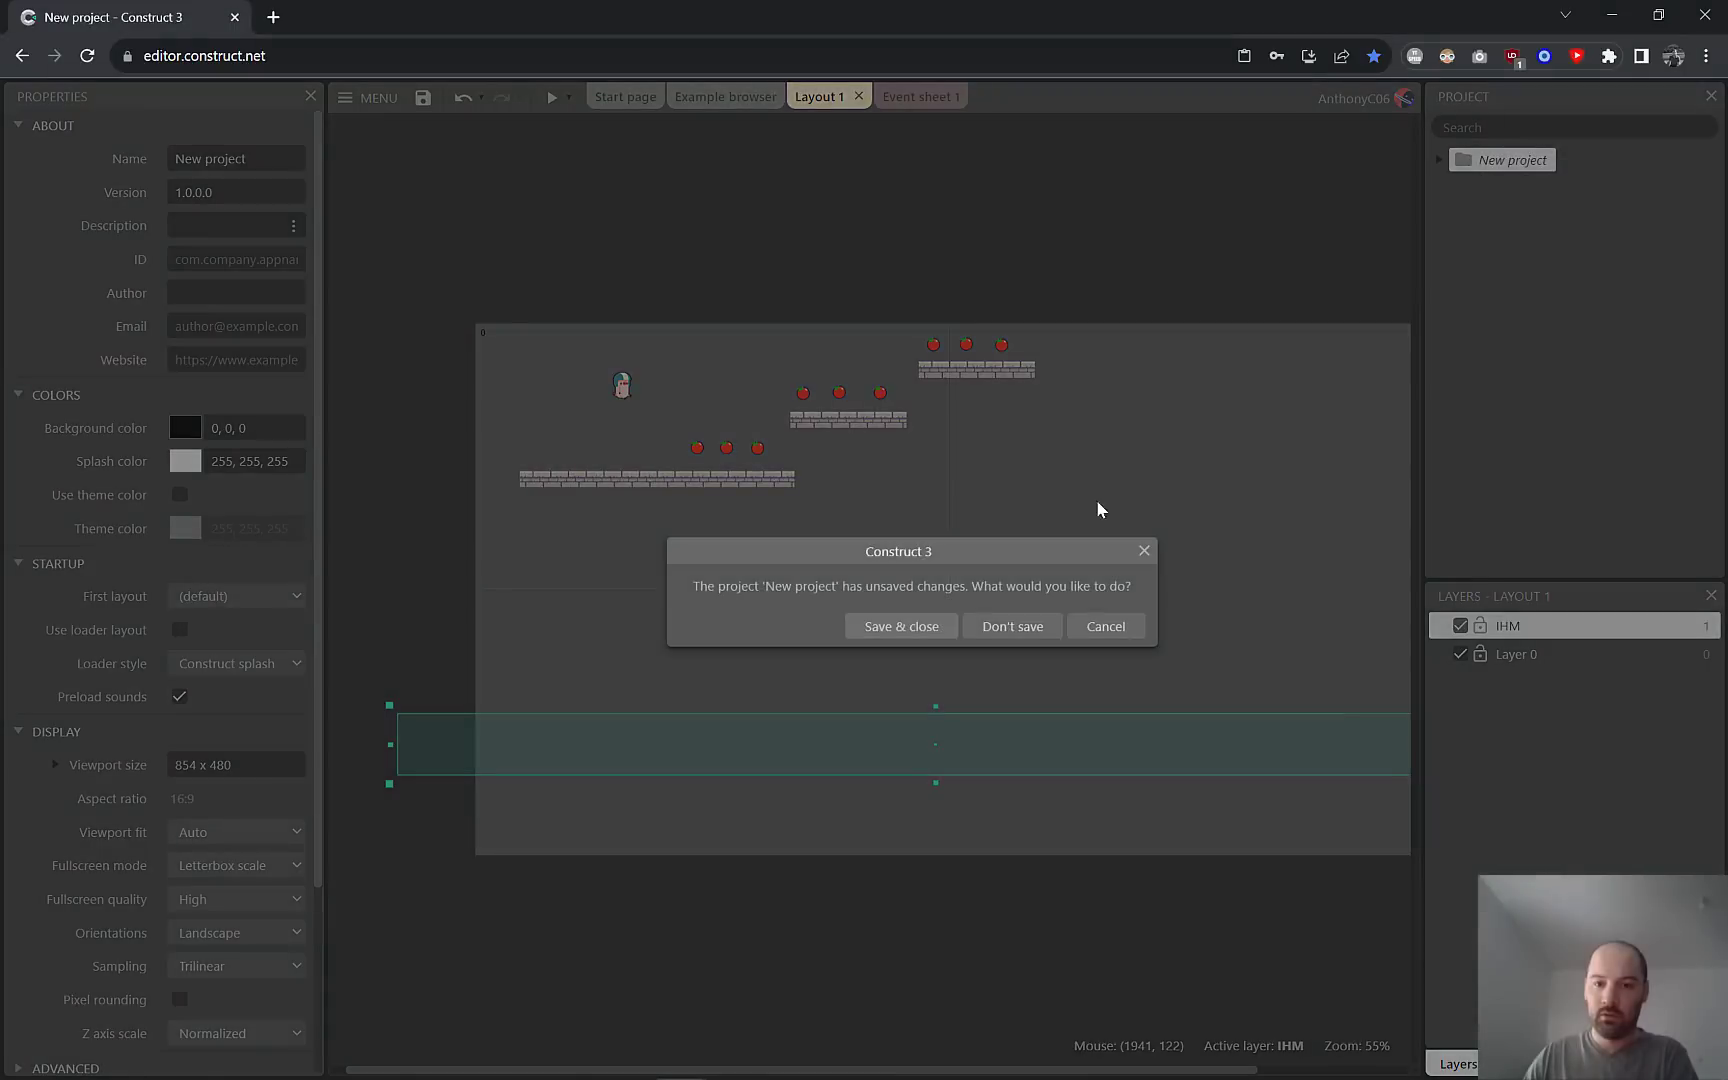
left_click(1012, 626)
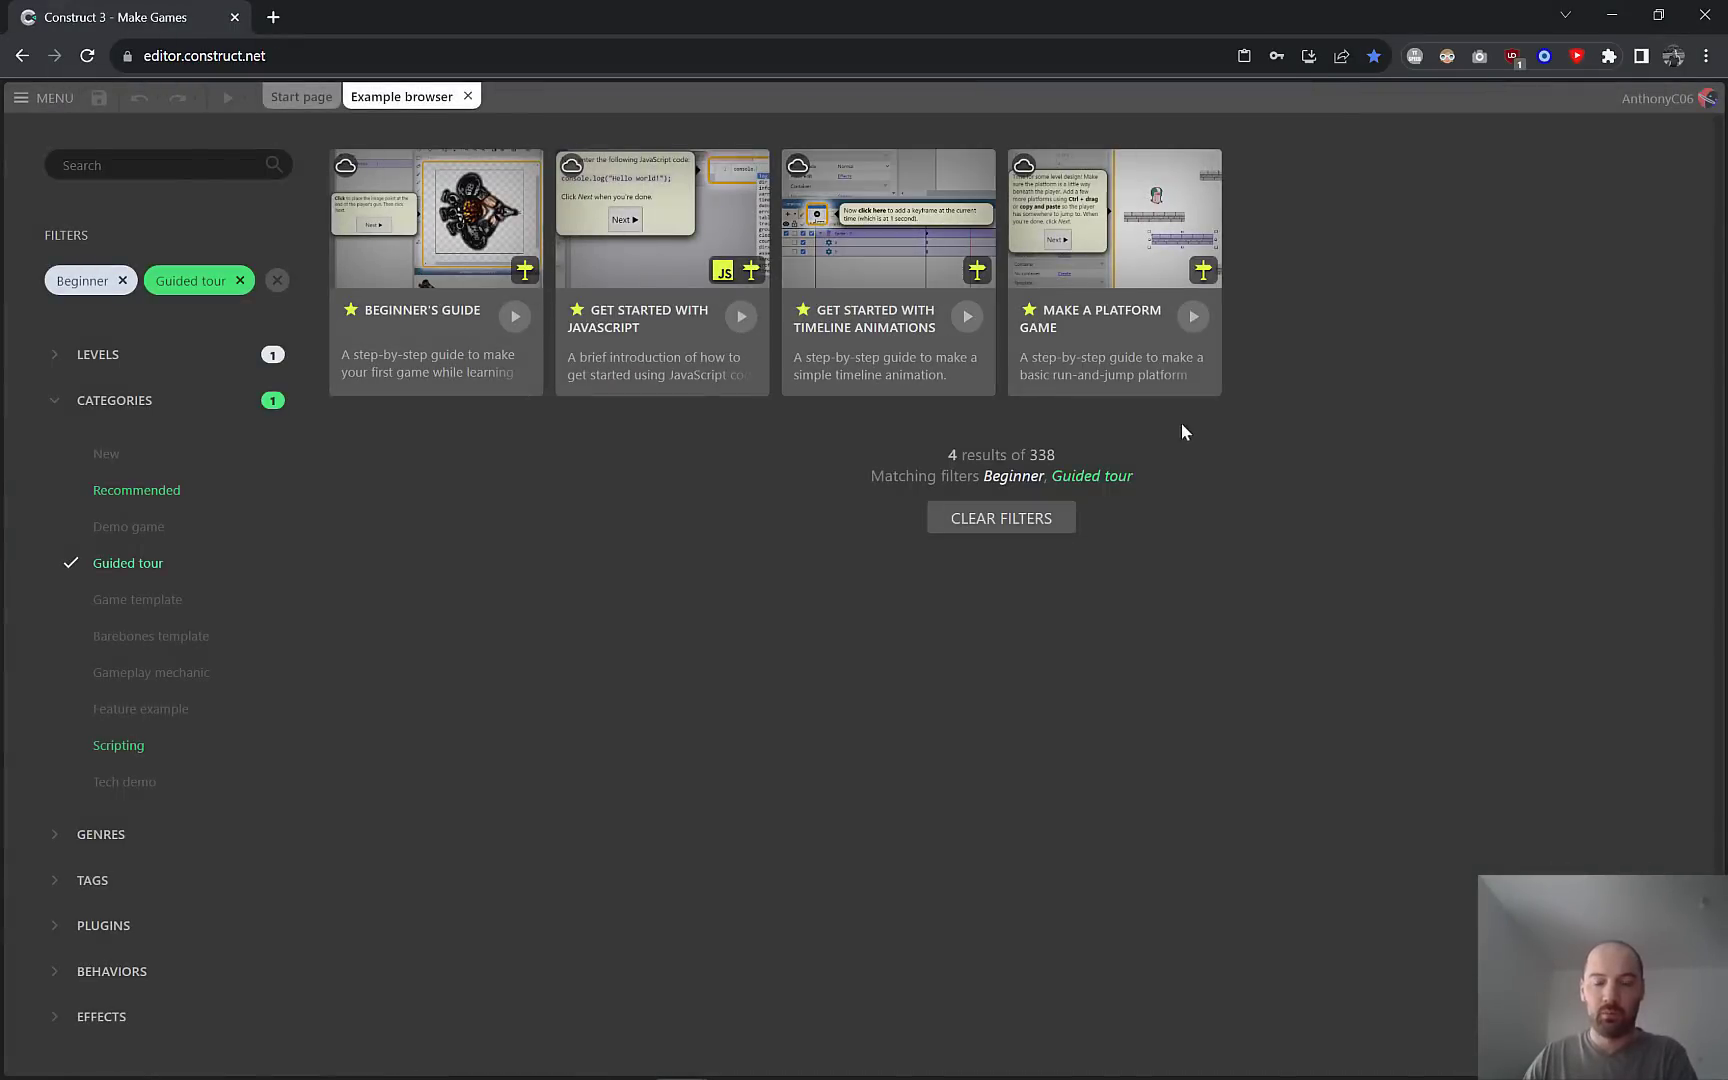